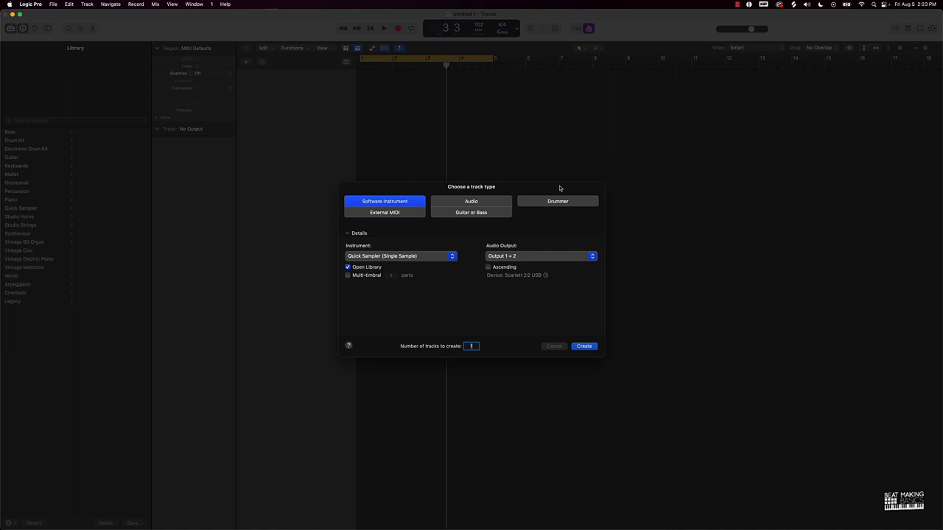
Create one software instrument track using the stereo version of Spectrasonics Omnisphere
left_click(424, 258)
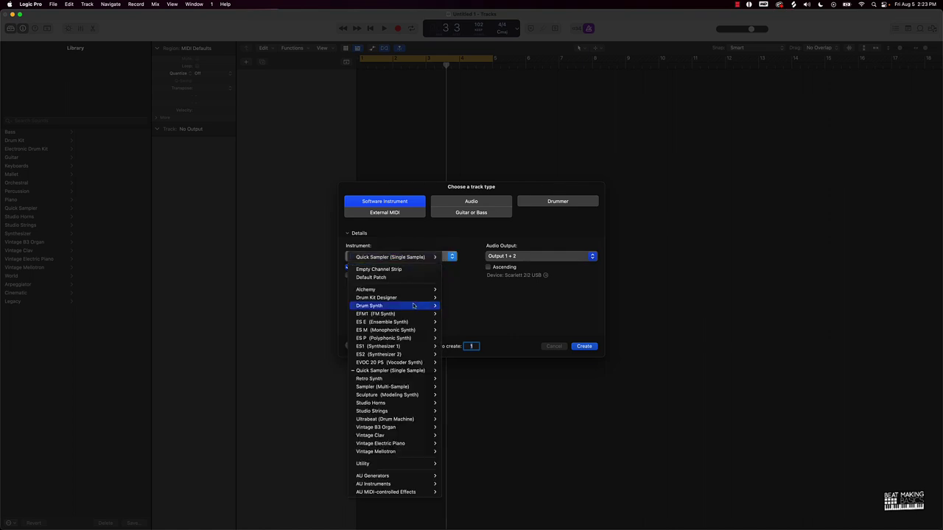
mouse_move(415, 484)
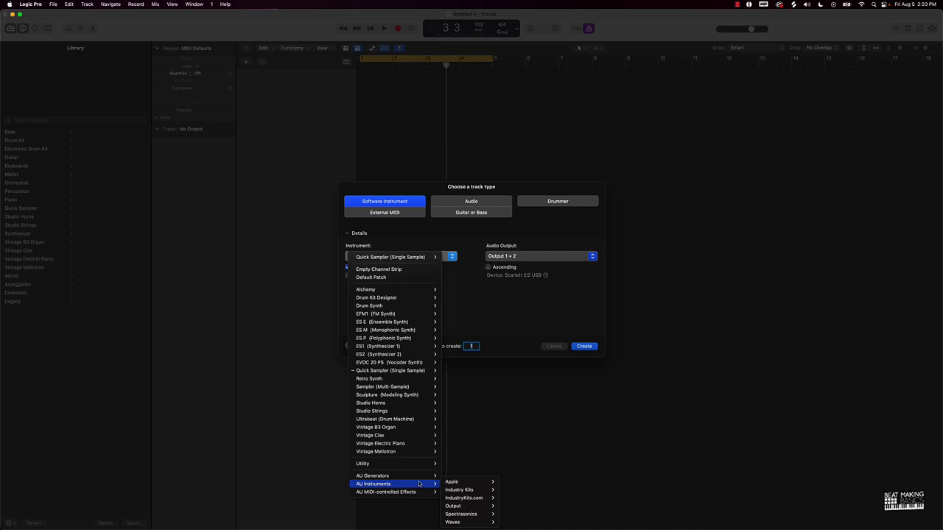
mouse_move(461, 514)
mouse_move(517, 514)
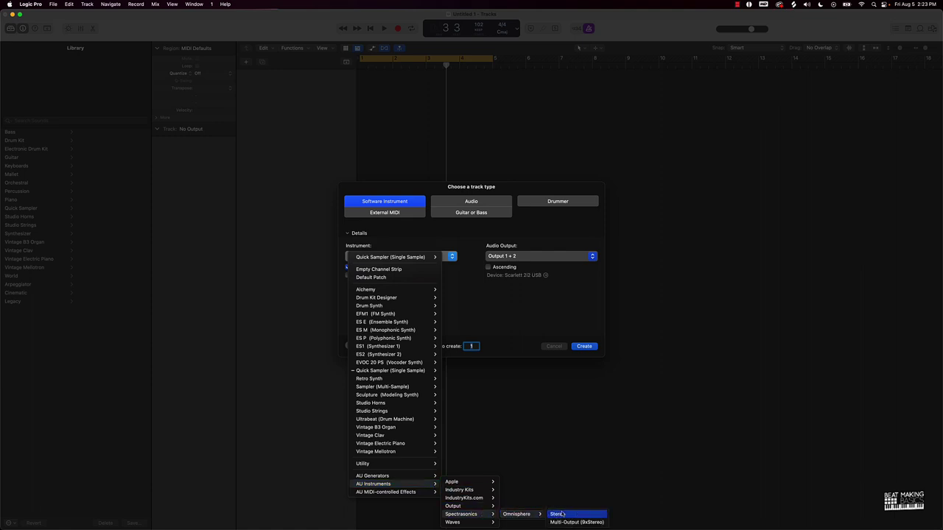
left_click(557, 514)
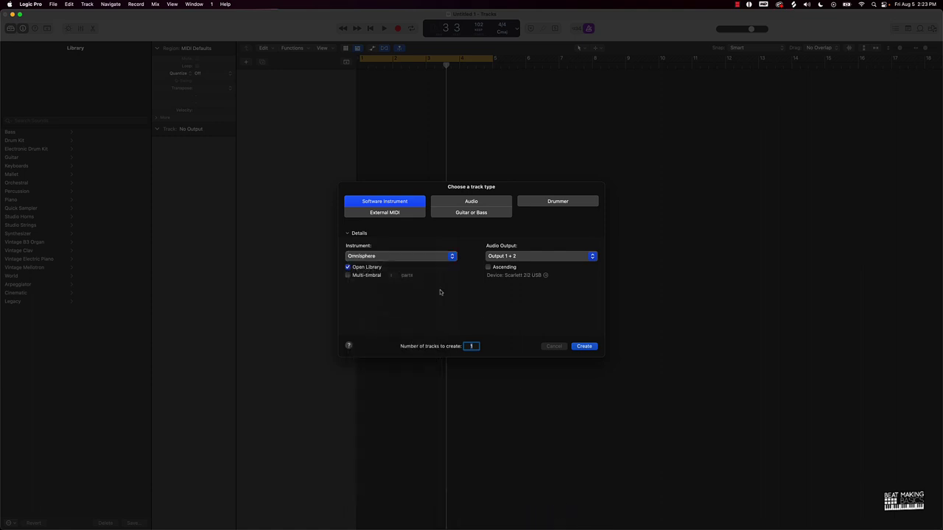
left_click(583, 347)
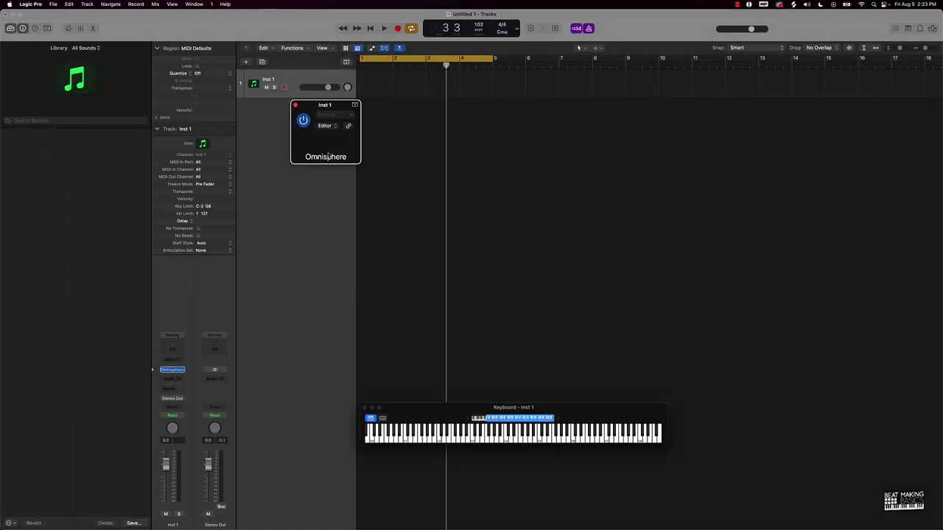
Dismiss the Omnisphere splash screen and switch the patch directory to the SuperStarO Omnisphere 2 Preset Bank
left_click(197, 178)
left_click(262, 138)
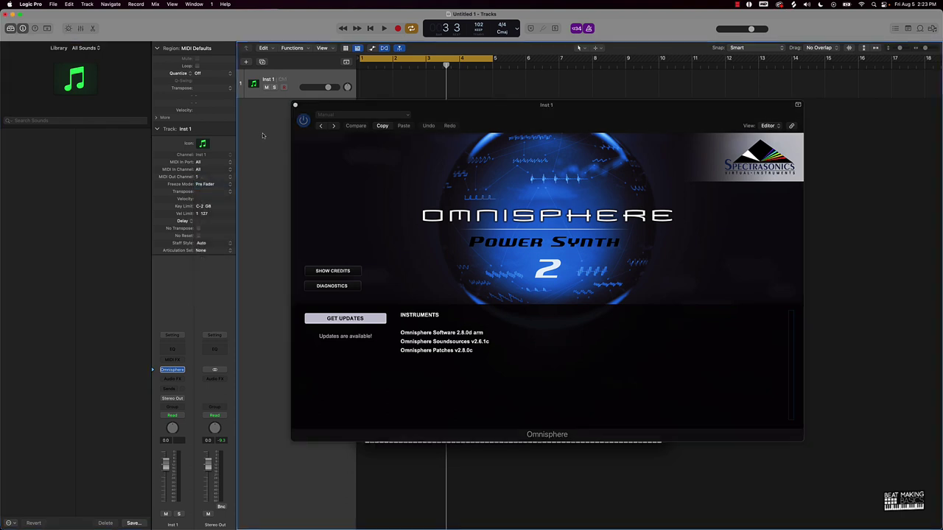
left_click(410, 211)
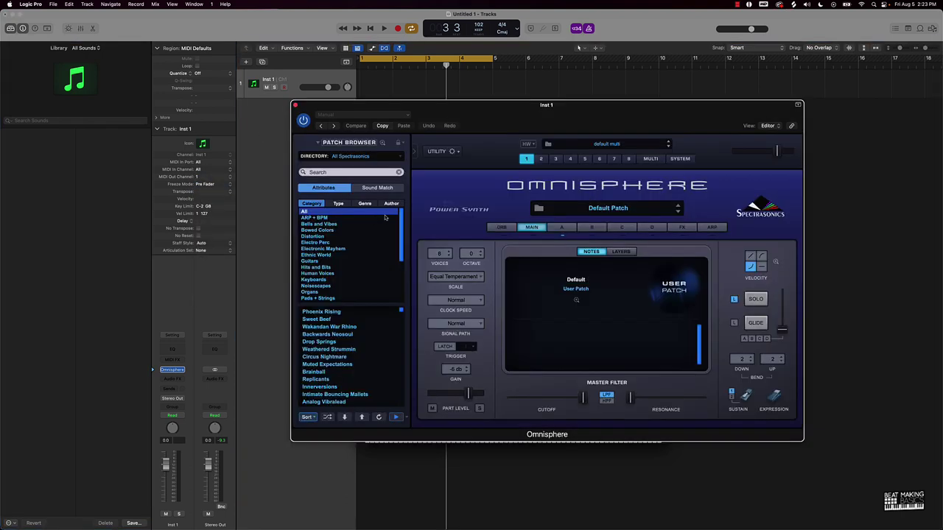
left_click(345, 155)
mouse_move(383, 215)
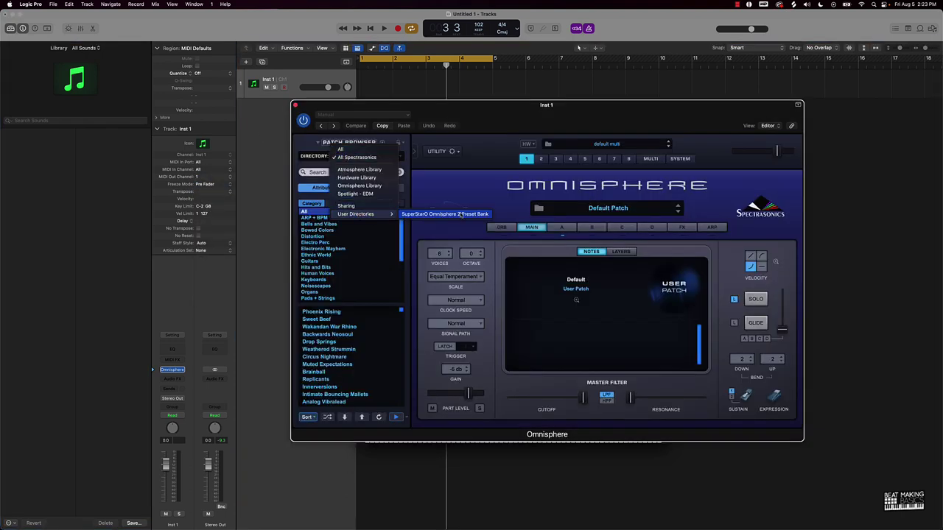
left_click(442, 214)
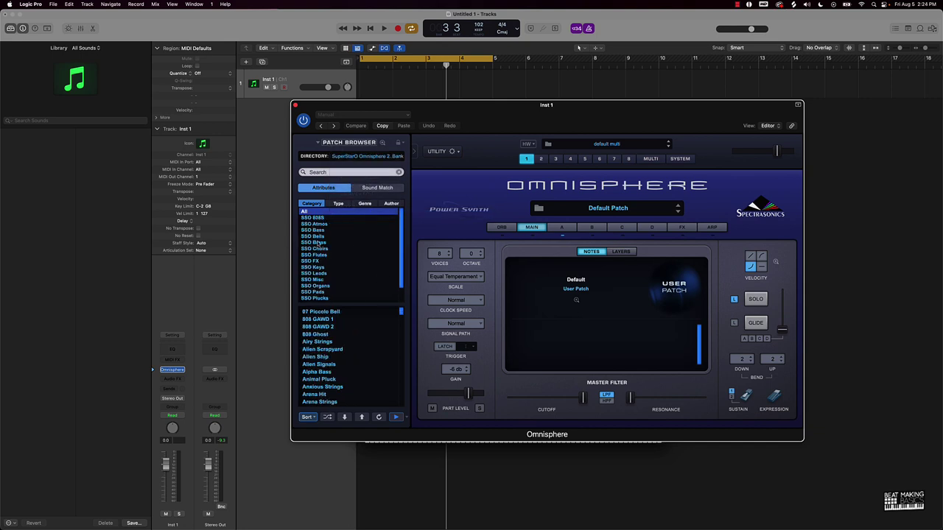
Audition patches in the SSO Brass category, including Envy Brass, Mid Day Brass and Slow Brass, and load Standard Brass
left_click(323, 243)
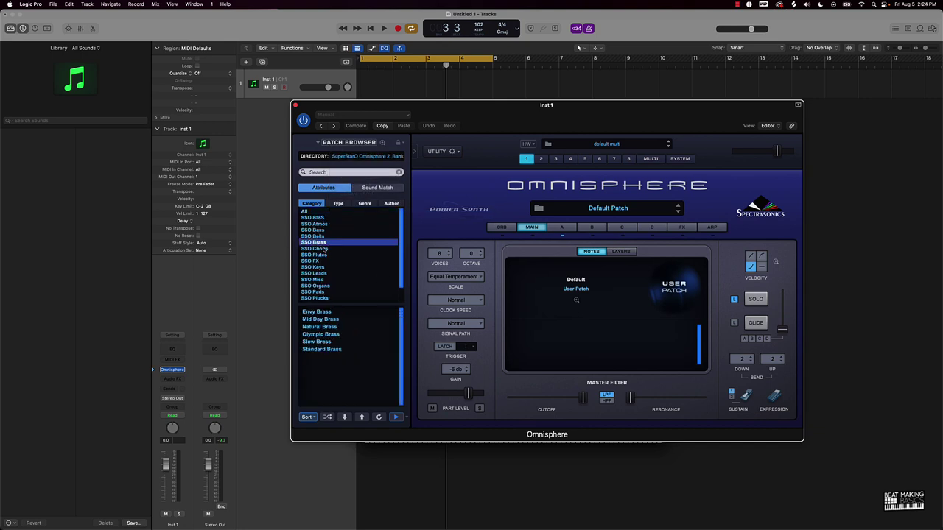
left_click(327, 313)
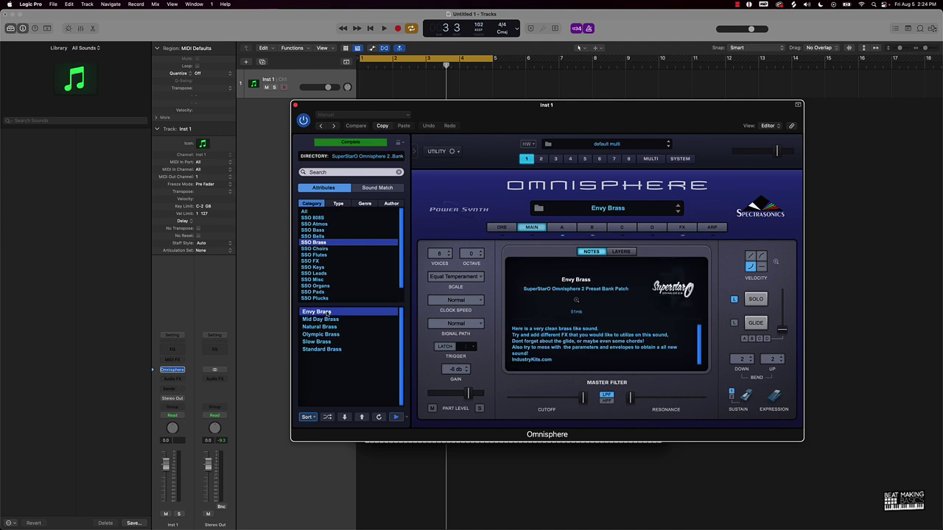
left_click(321, 325)
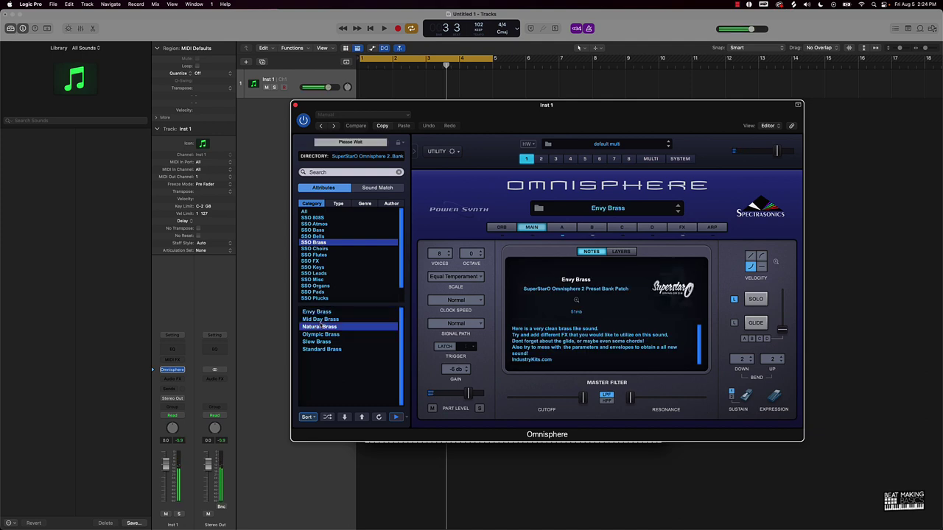
left_click(321, 319)
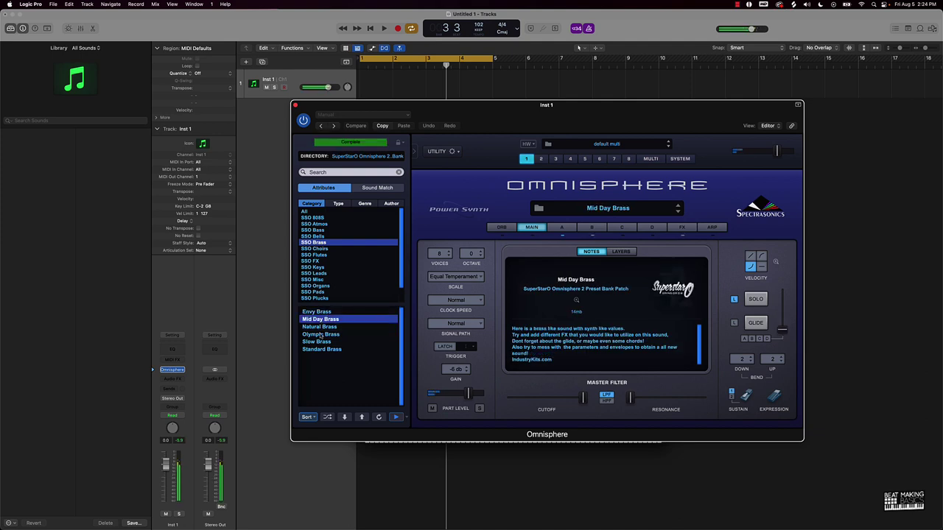
left_click(321, 335)
left_click(320, 342)
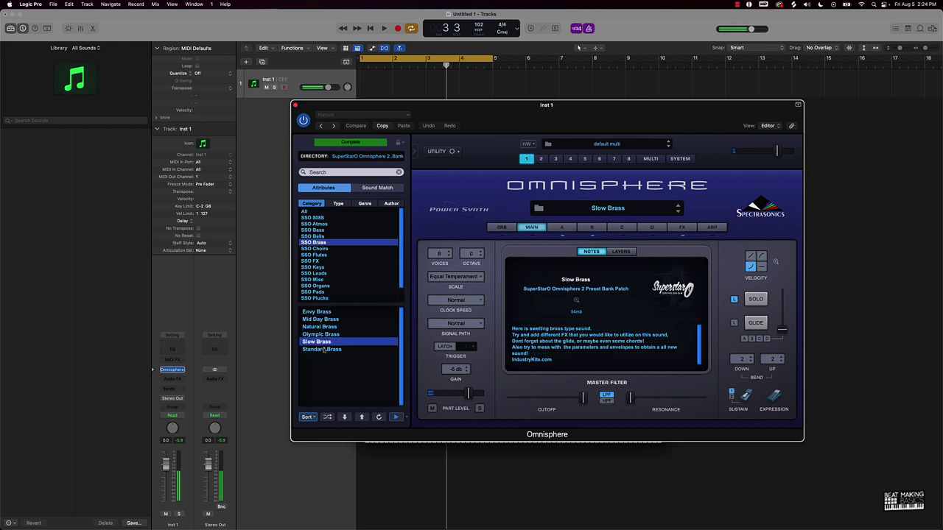
left_click(323, 349)
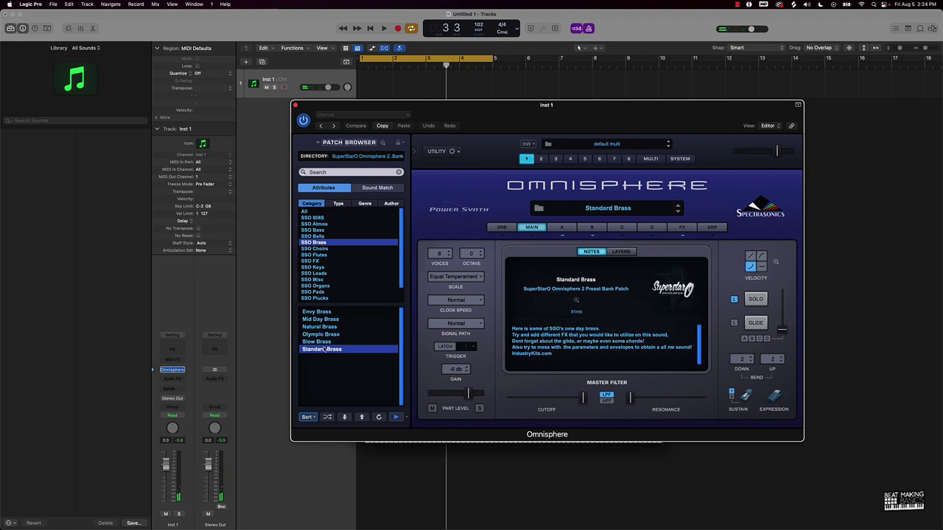
Show the on-screen piano keyboard below the Omnisphere window, and close the Omnisphere window
key("super+k")
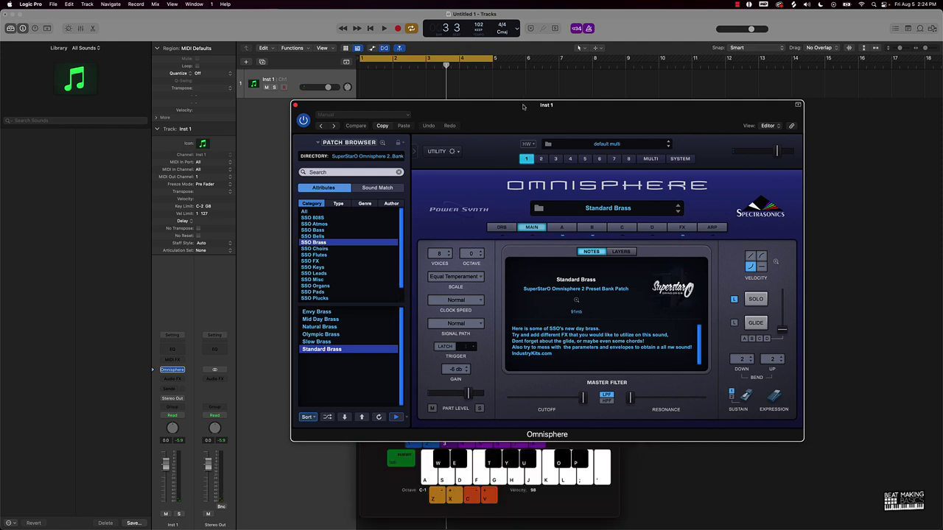
left_click_drag(524, 105, 515, 45)
left_click(370, 418)
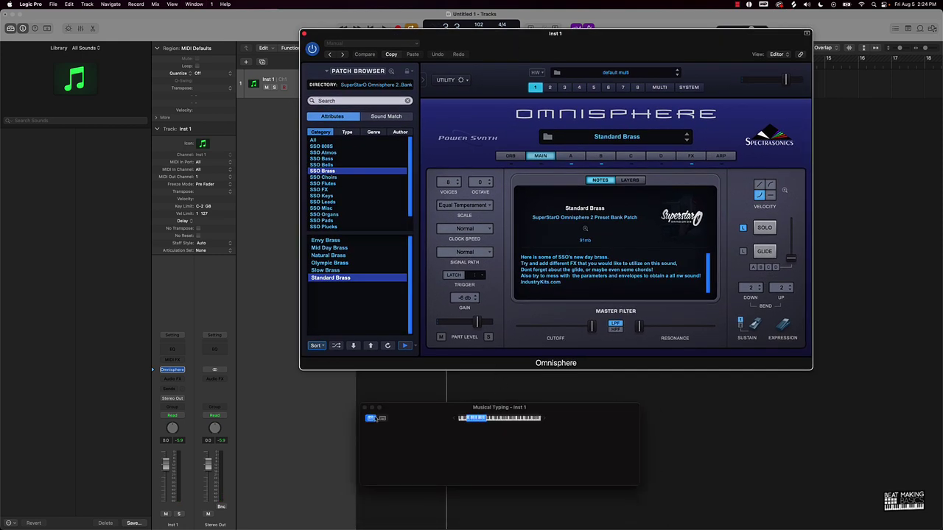
left_click_drag(454, 414, 391, 390)
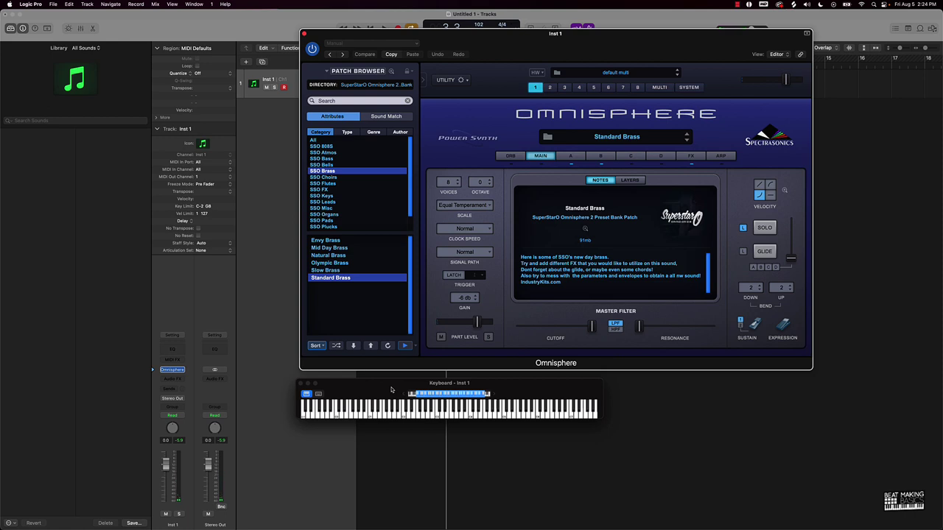
left_click(304, 33)
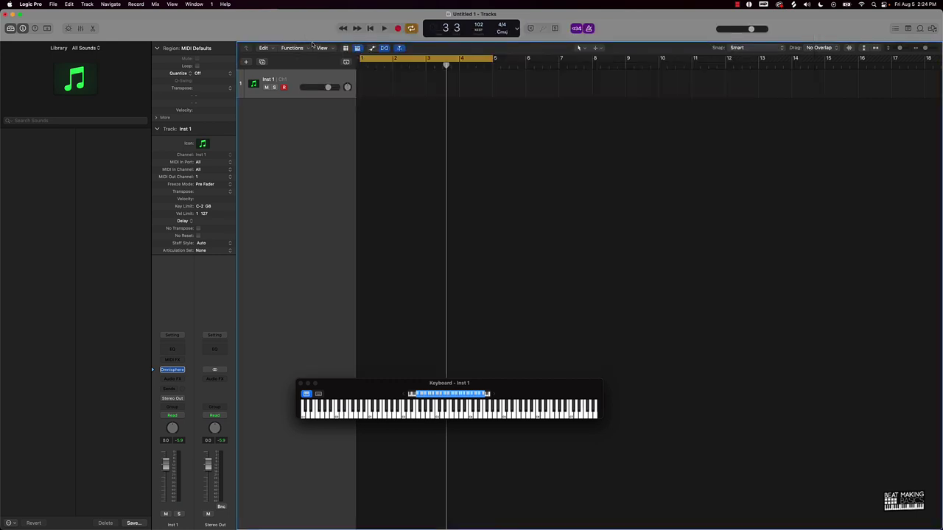
key("space")
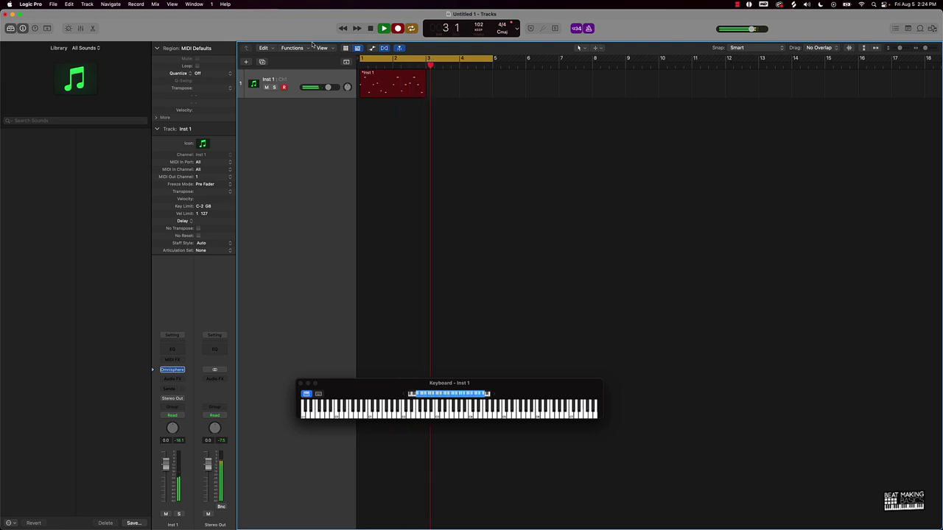
key("space")
key("Delete")
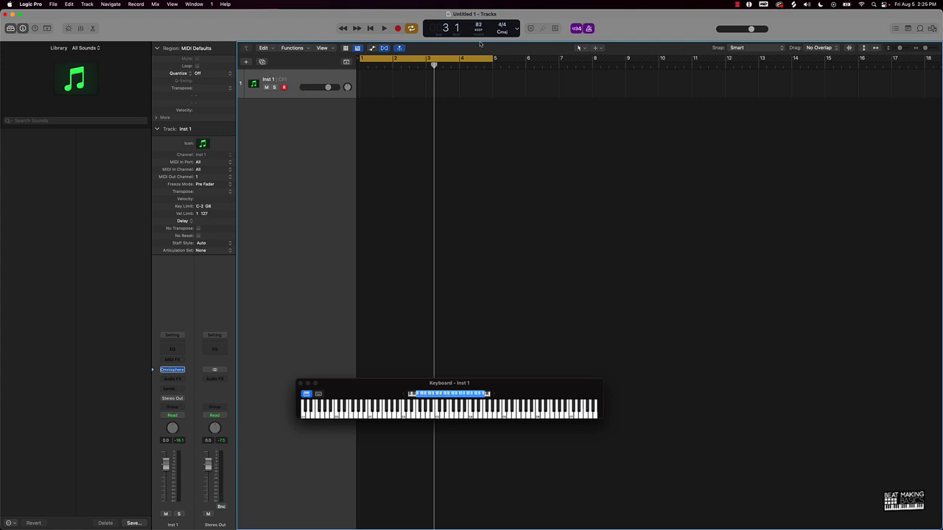
Record the brass melody from bar 1 at 82 BPM and open the recorded region for note editing, clear of the on-screen keyboard
key("space")
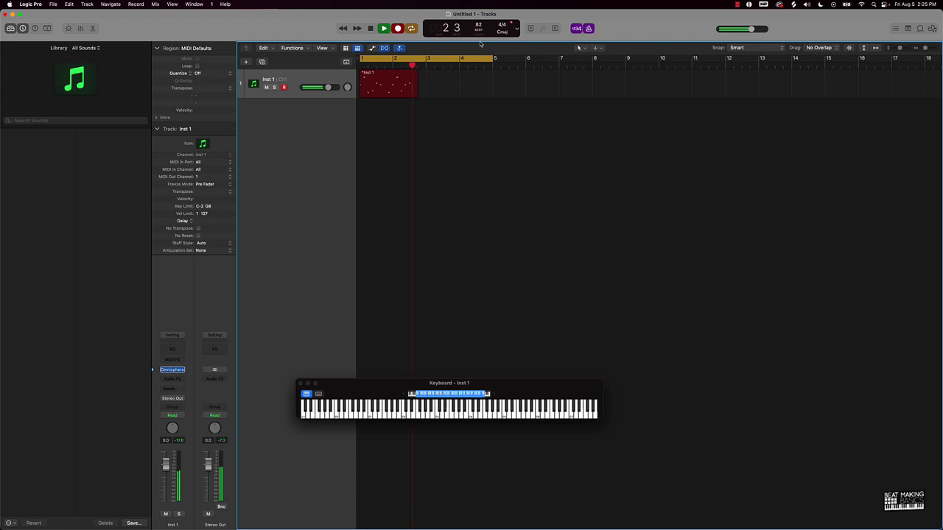
key("space")
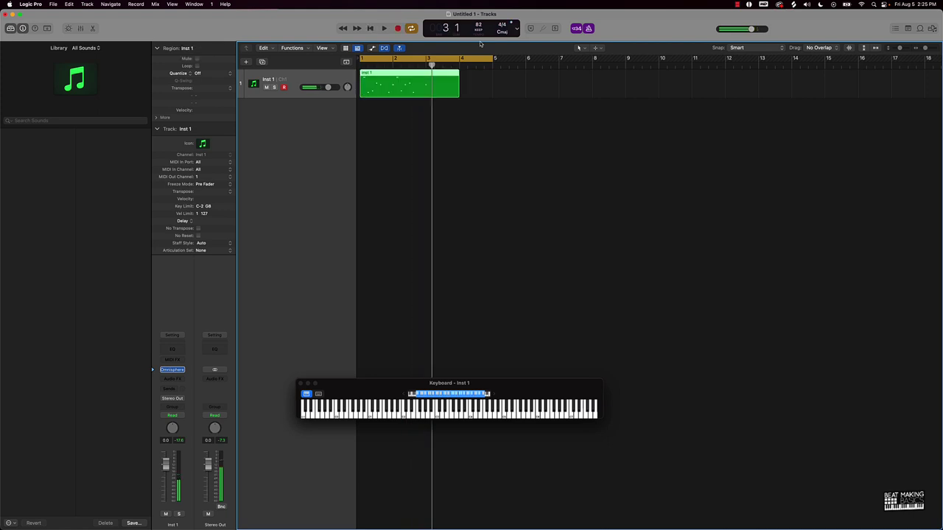
double_click(426, 87)
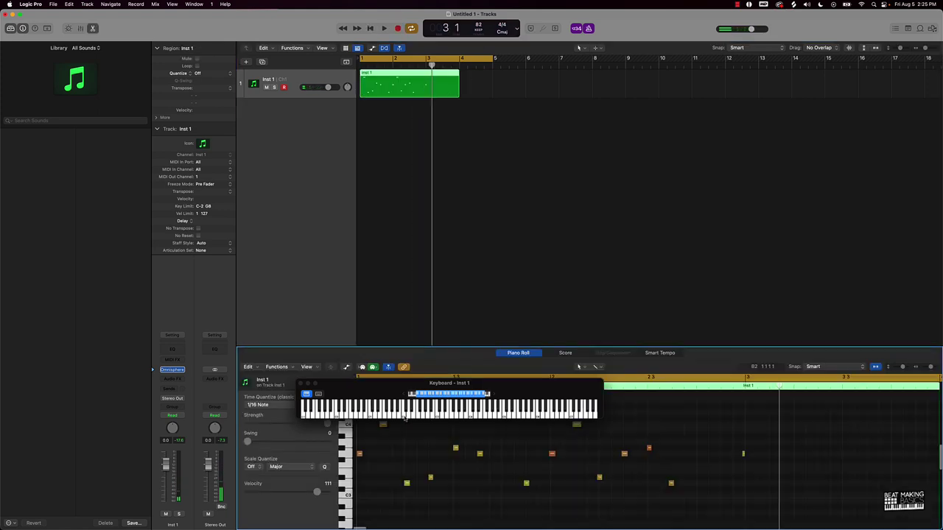
left_click_drag(421, 381, 482, 253)
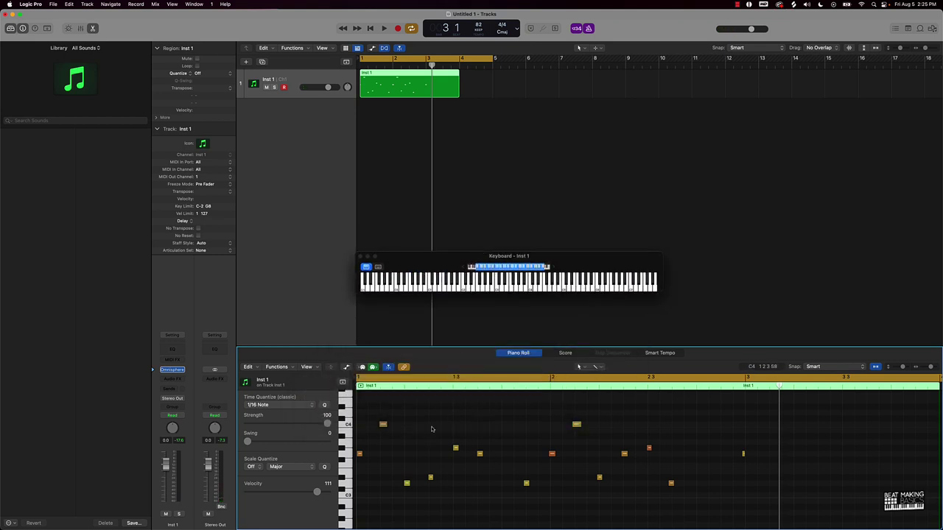
Quantize all the recorded notes to 1/16 Swing A and delete the stray short note at bar 3
key("super+a")
left_click(306, 407)
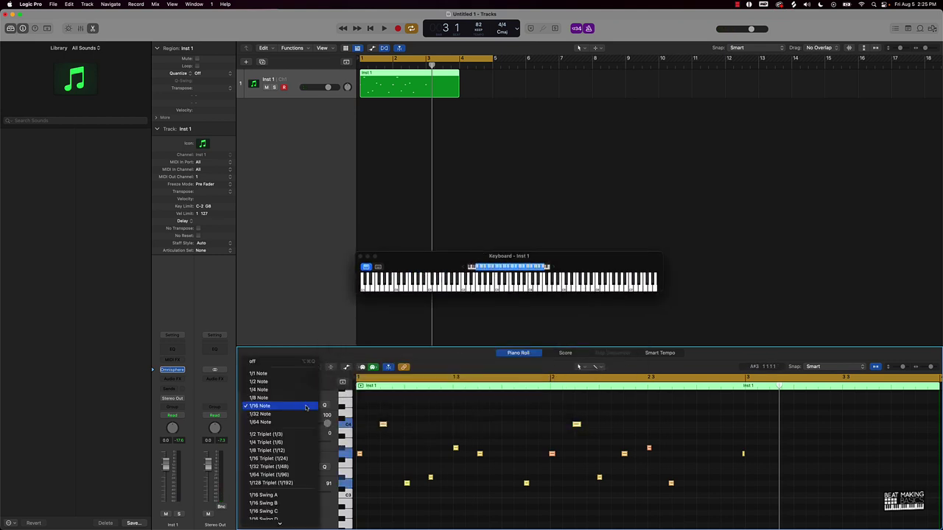
left_click(276, 497)
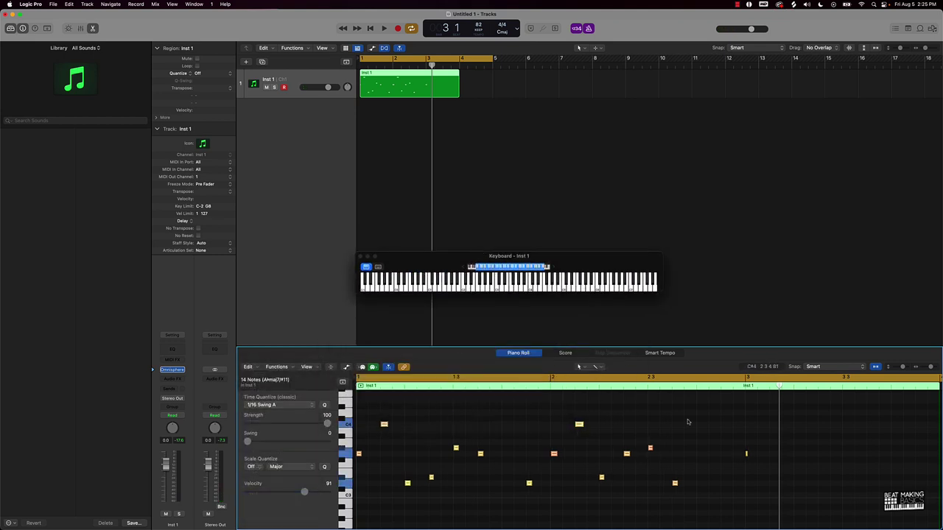
left_click(757, 440)
left_click_drag(757, 443, 738, 475)
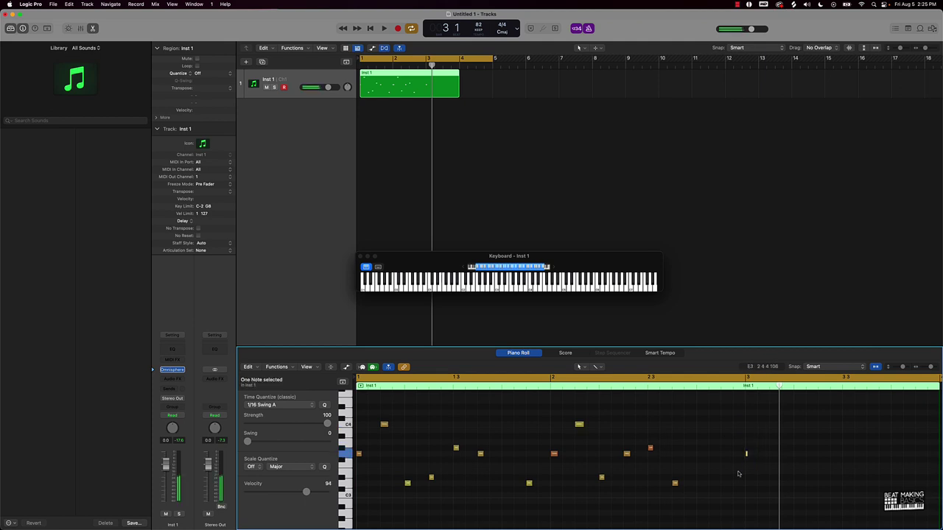
key("Delete")
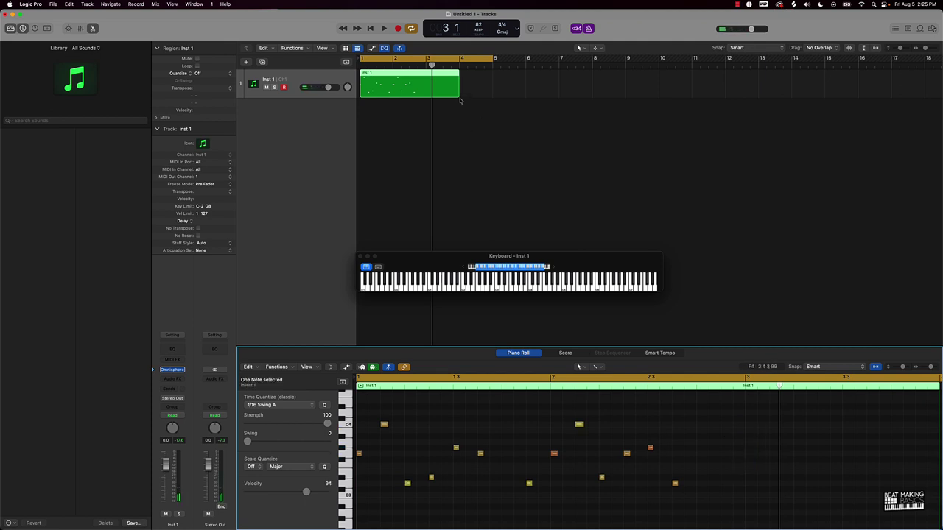
Turn the melody into one joined four-bar region by trimming it to two bars and repeating it once, and play it back
left_click_drag(458, 94, 413, 89)
key("super+r")
left_click(435, 124)
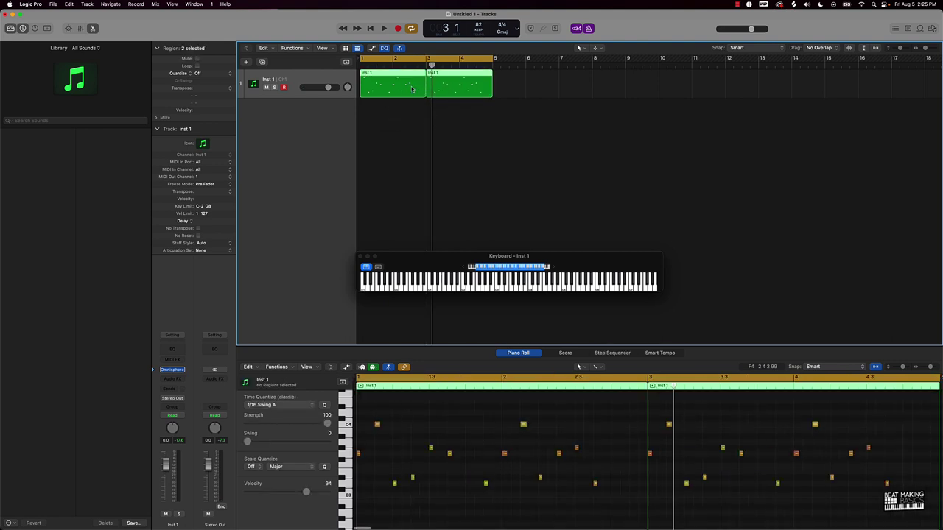
key("super+j")
key("space")
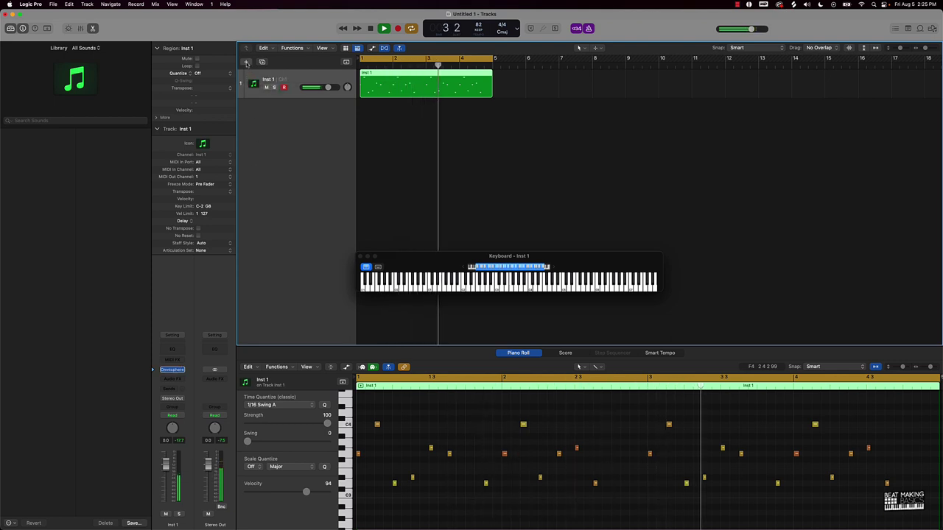
Add a stereo Quick Sampler (Single Sample) software instrument track, stop playback and open its Quick Sampler window
key("alt+super+n")
left_click(402, 255)
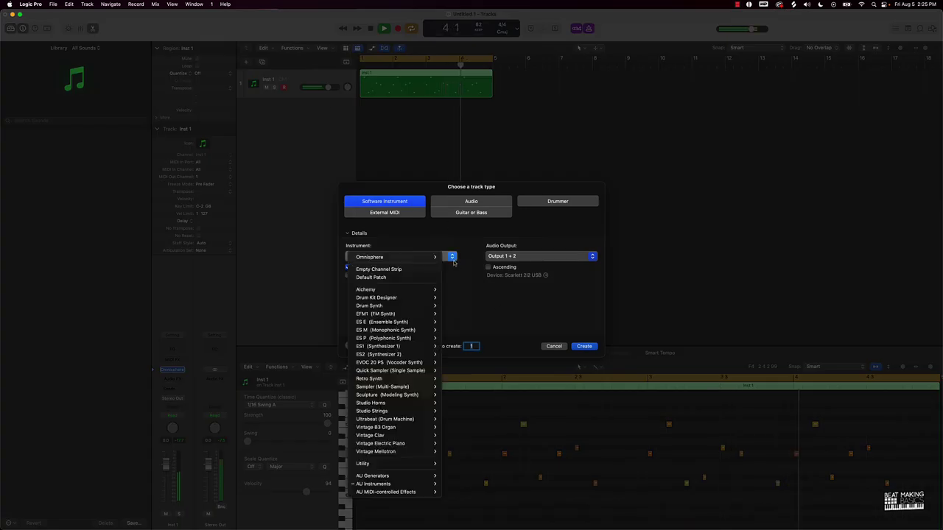
mouse_move(398, 371)
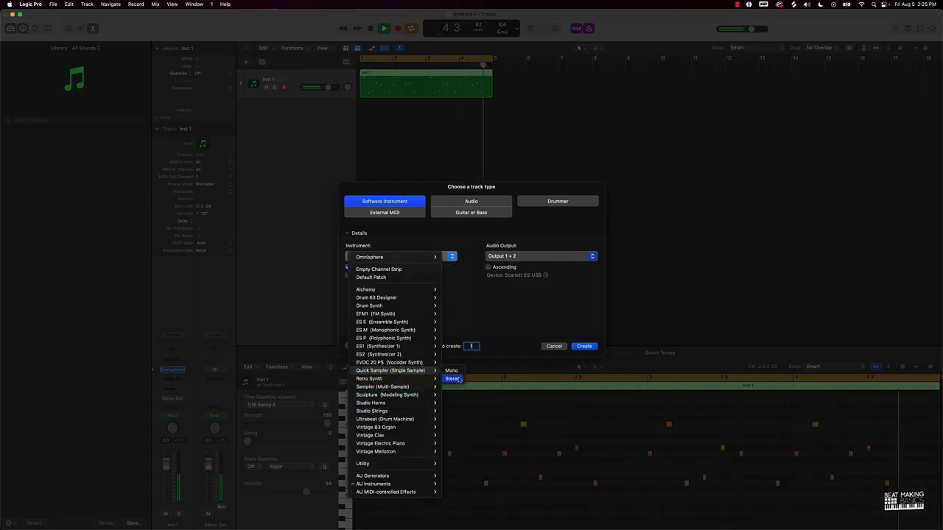
left_click(451, 379)
left_click(584, 346)
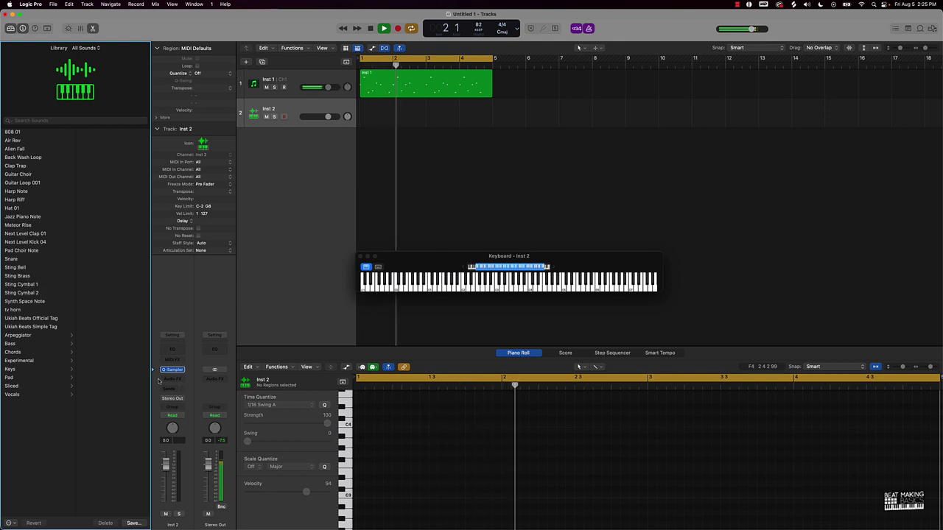
key("space")
left_click(172, 370)
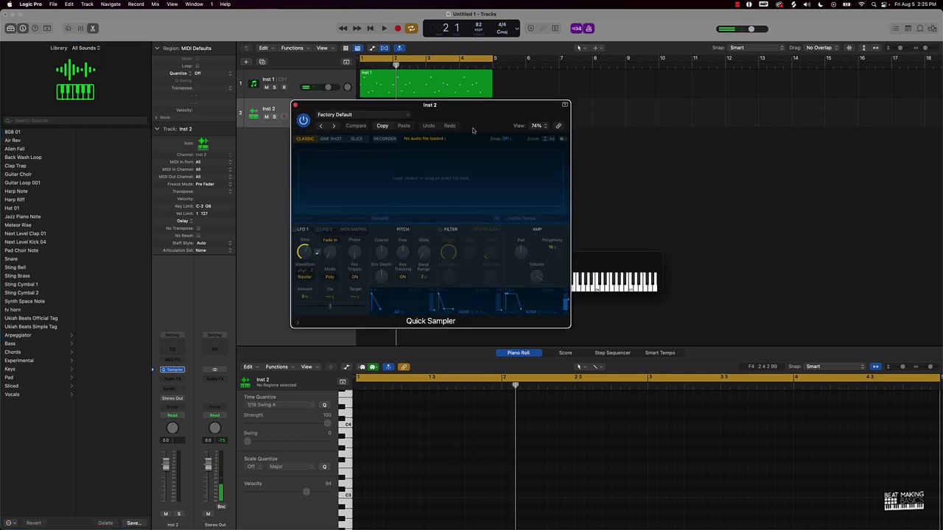
Move the Quick Sampler window clear of the track list and load the Sting Brass sound on the new track
left_click_drag(475, 106, 415, 150)
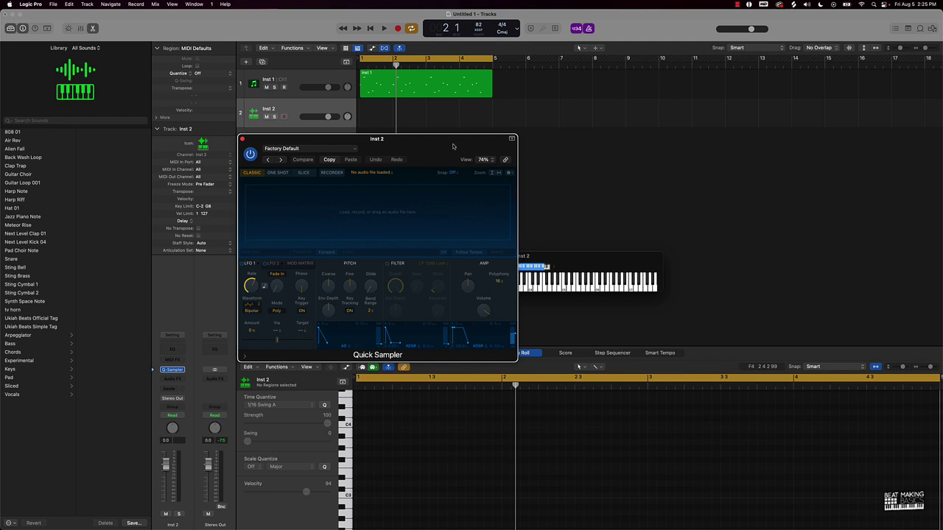
left_click_drag(455, 146, 458, 143)
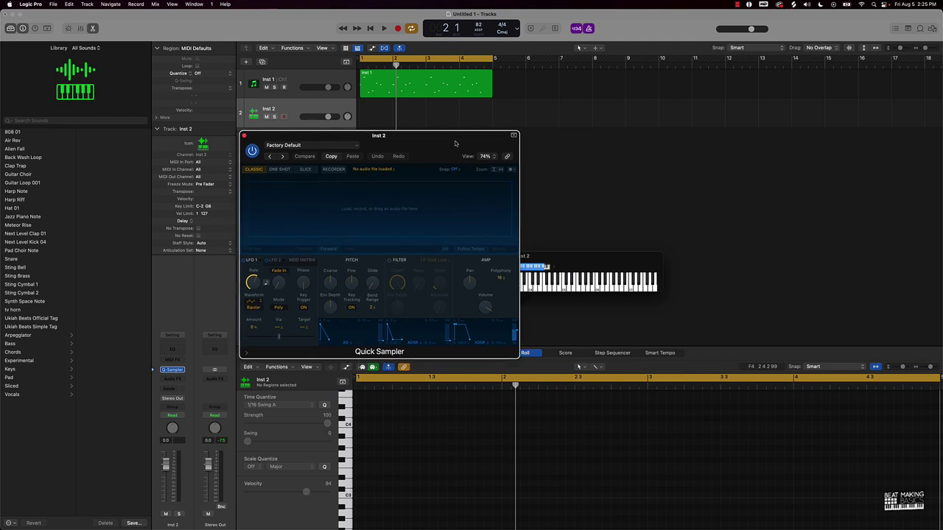
left_click(17, 277)
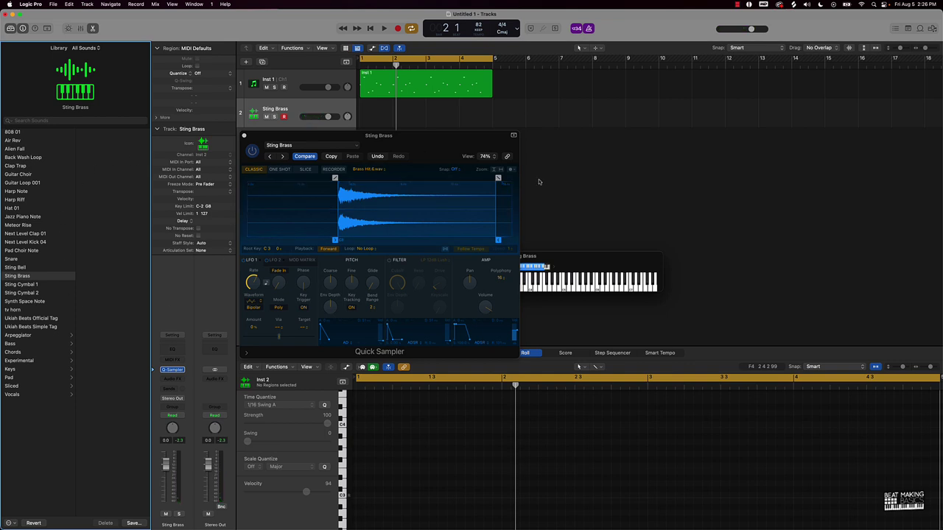
Search the Apple Loops for "brass", preview Behold Brass & Wind 03 and Abandoned Brass Stabs, and close the loop browser
left_click(919, 28)
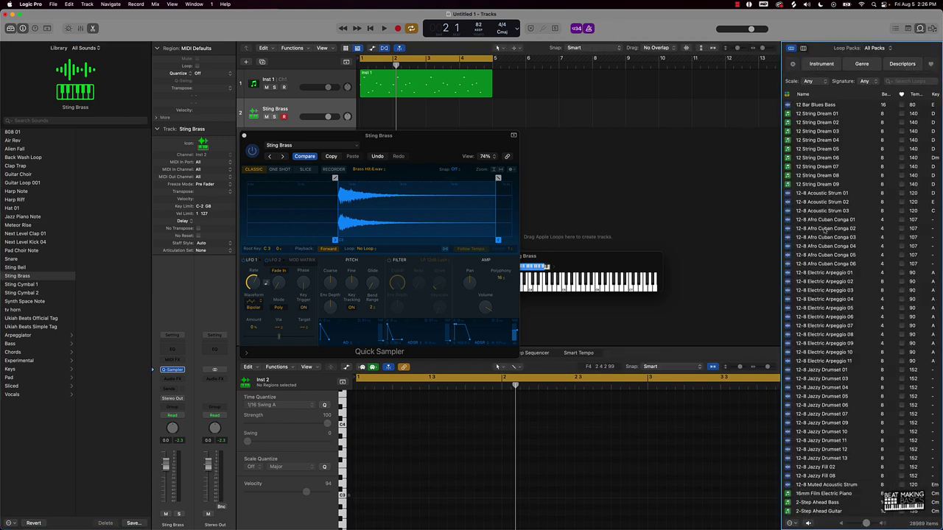
left_click(907, 81)
type("brass")
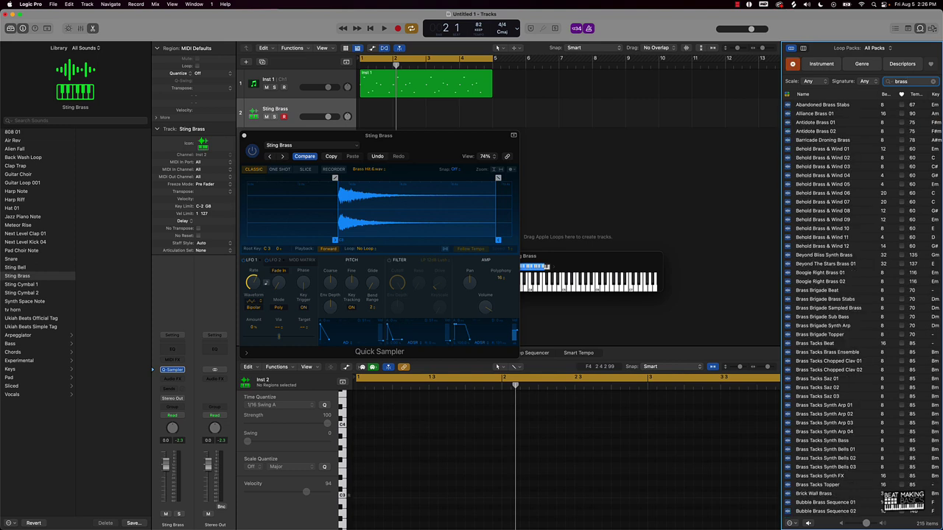
left_click(825, 114)
left_click(823, 166)
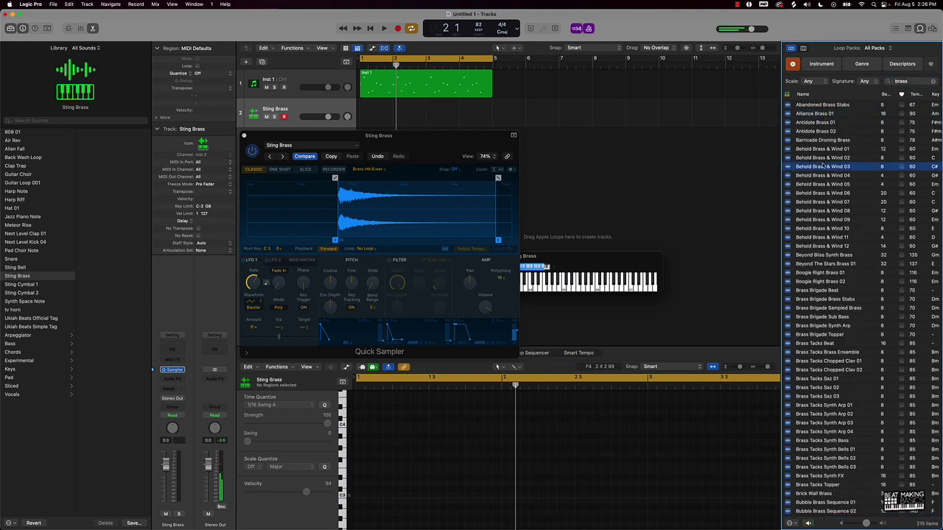
left_click(822, 105)
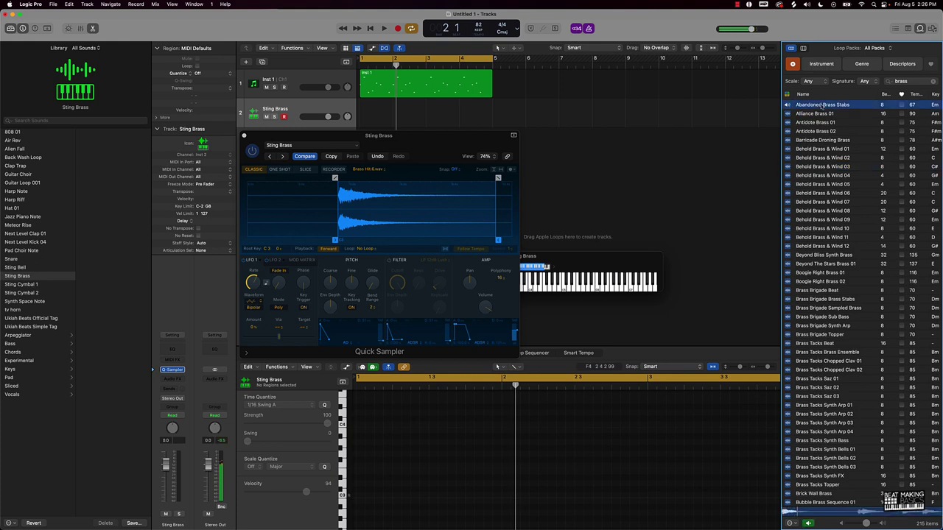
left_click(822, 106)
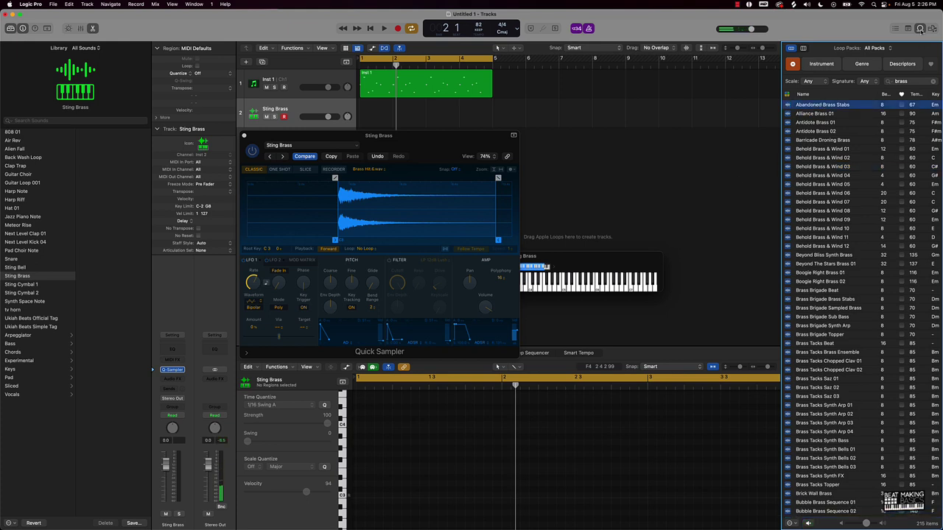
left_click(920, 29)
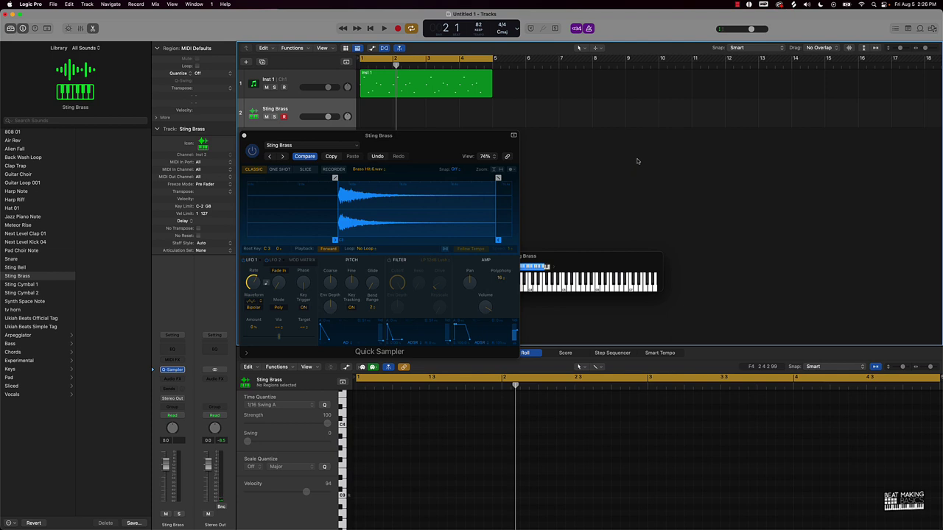
Record a four-bar part of alternating long notes on the Sting Brass track and quantize its notes to 1/16 Swing A
key("space")
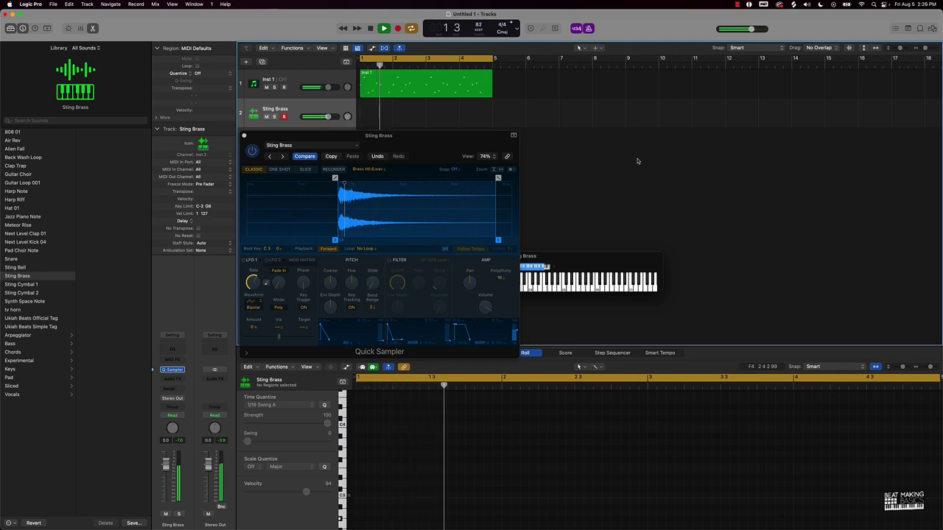
key("space")
left_click_drag(599, 258, 780, 145)
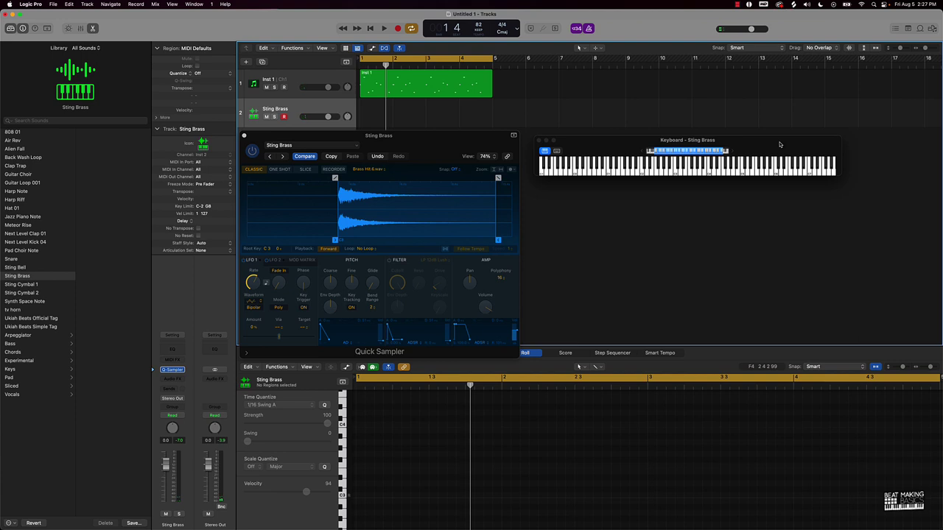
key("space")
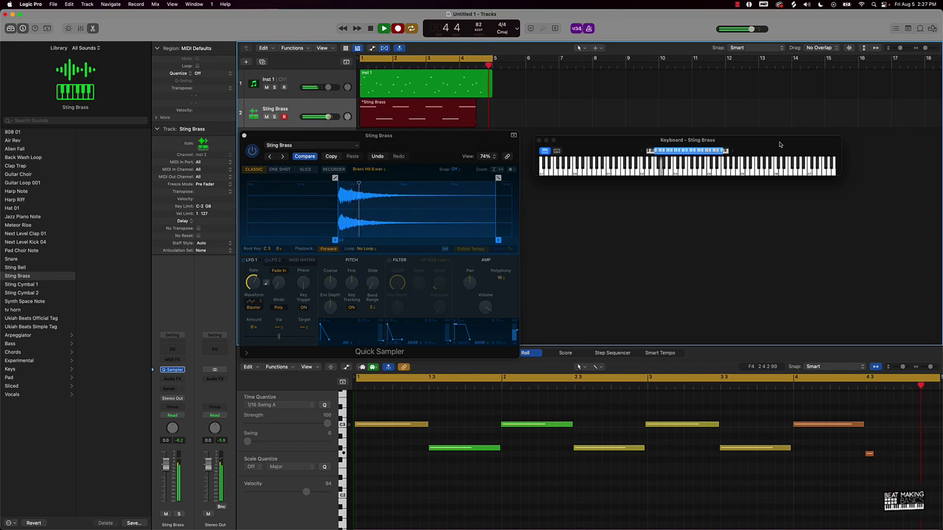
key("space")
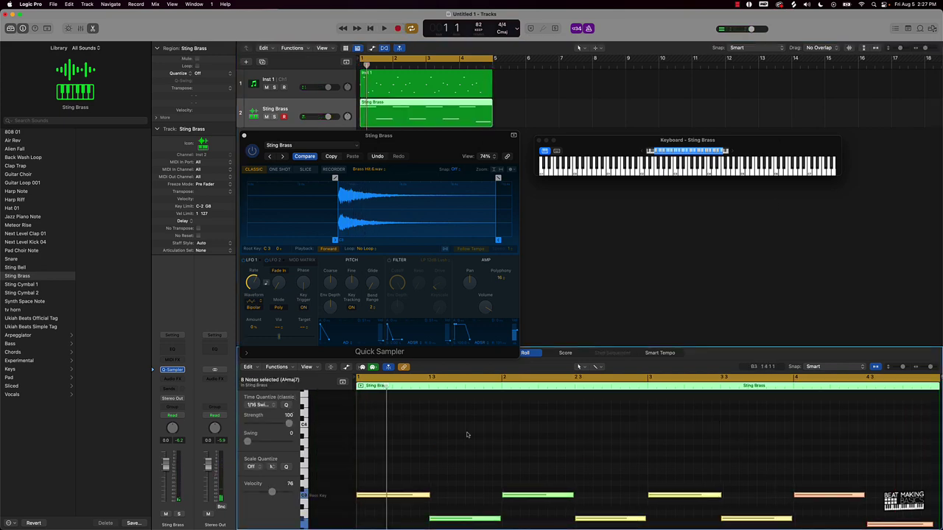
Balance the Sting Brass track at -6.6 dB and Inst 1 at -2.4 dB, with Sting Brass disarmed and its Quick Sampler window closed
left_click_drag(328, 117, 320, 116)
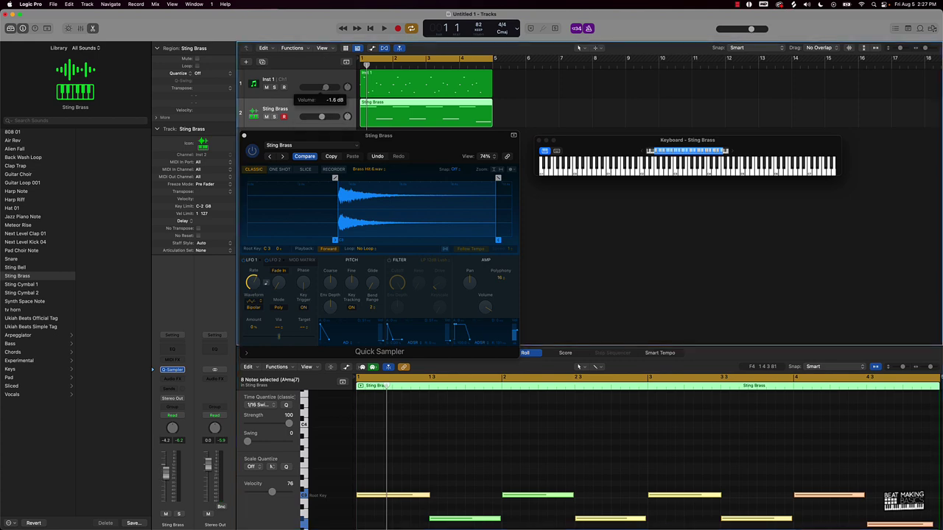
key("space")
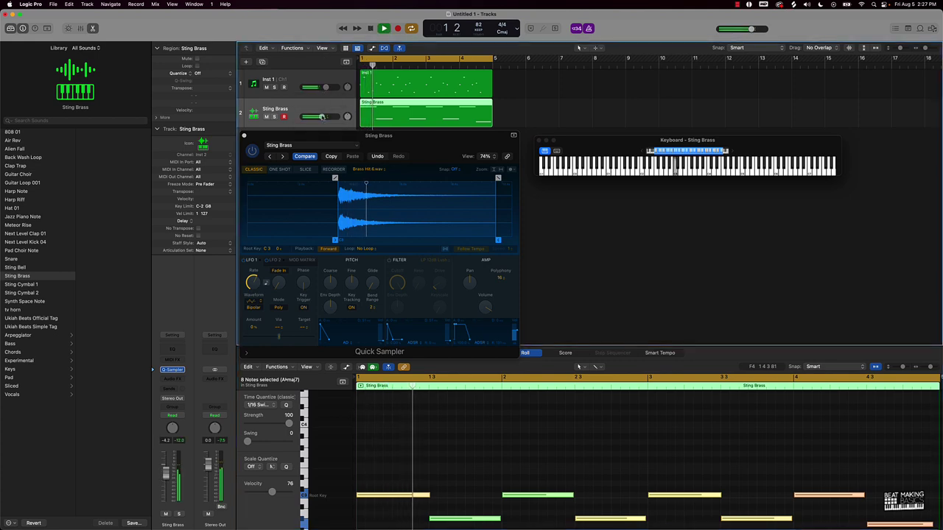
left_click(284, 117)
left_click_drag(321, 117, 316, 117)
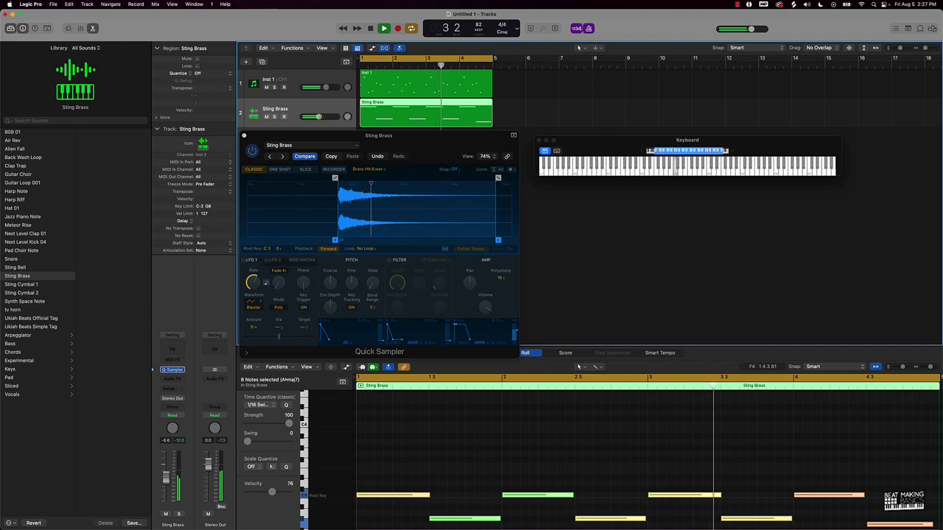
key("space")
left_click(244, 136)
left_click(418, 159)
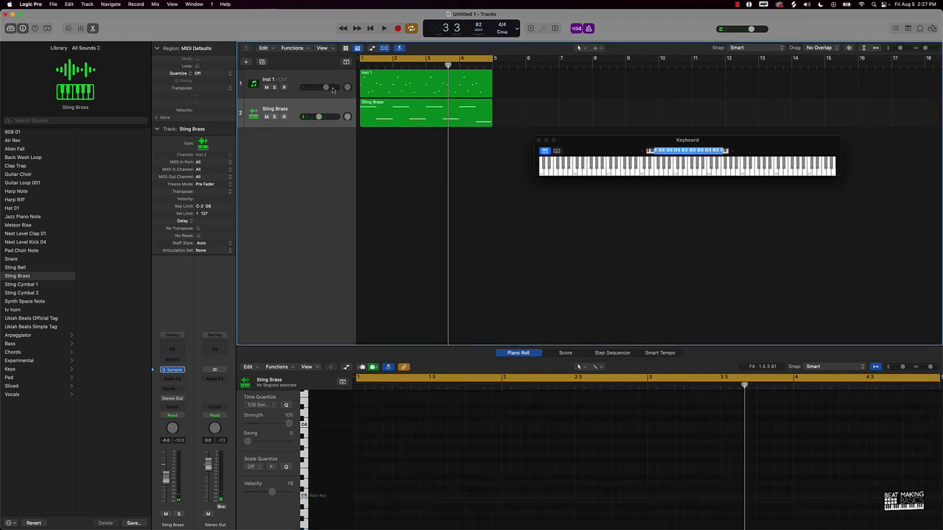
left_click_drag(327, 88, 325, 87)
Add a software instrument track using the IndustryKits.com INFINITY FAME plug-in in stereo
left_click(246, 61)
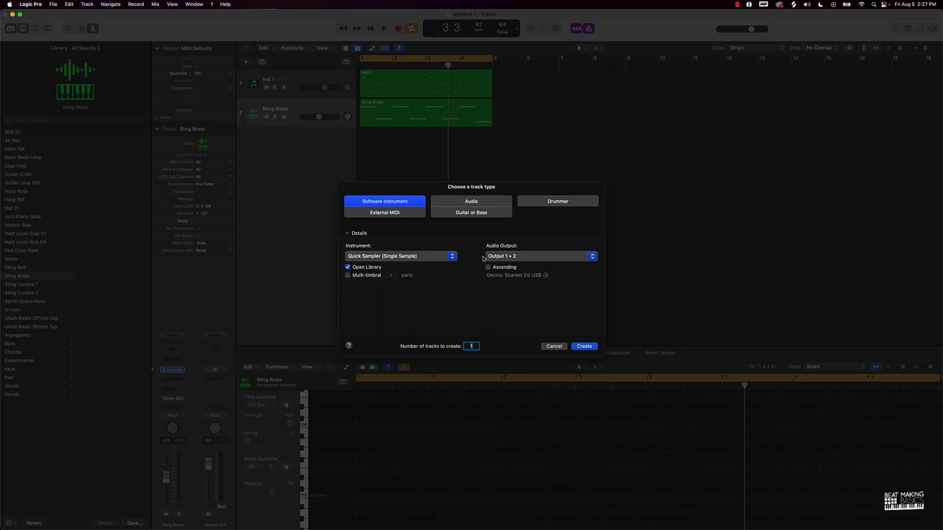
left_click(412, 258)
mouse_move(426, 484)
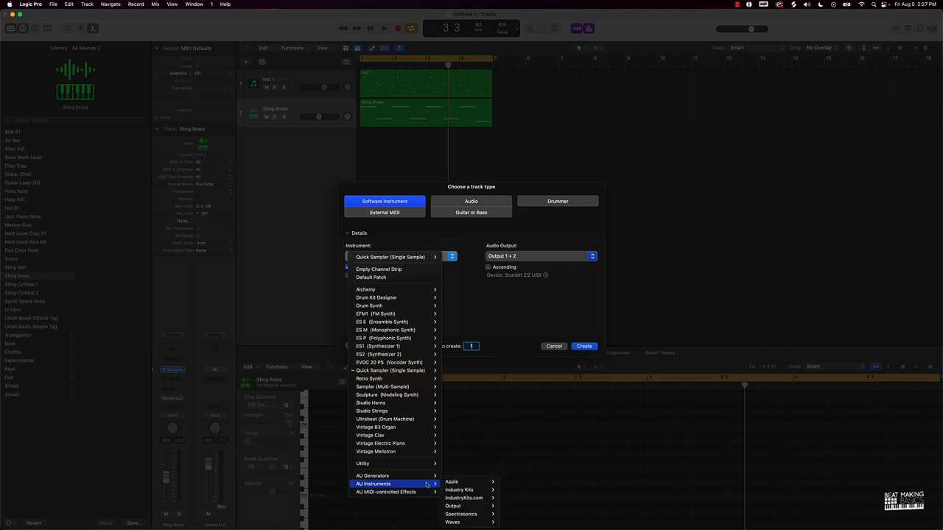
mouse_move(470, 501)
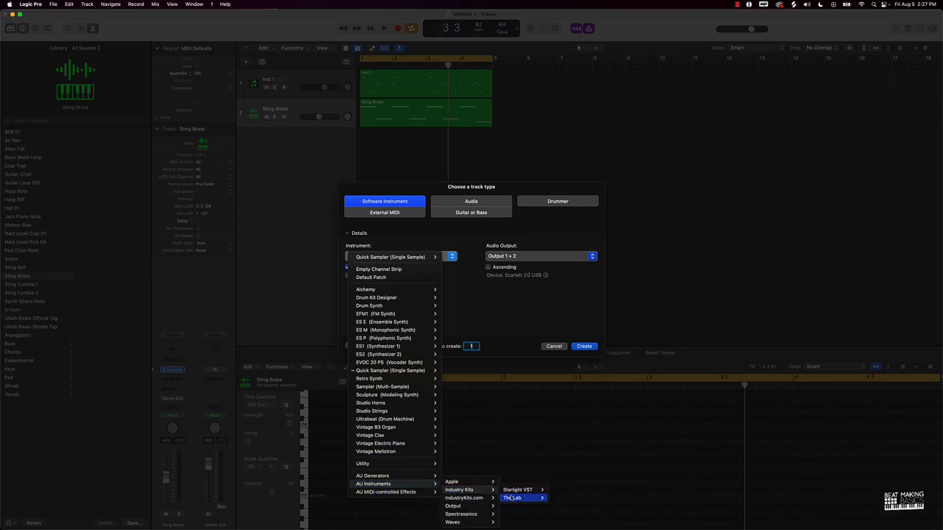
mouse_move(511, 499)
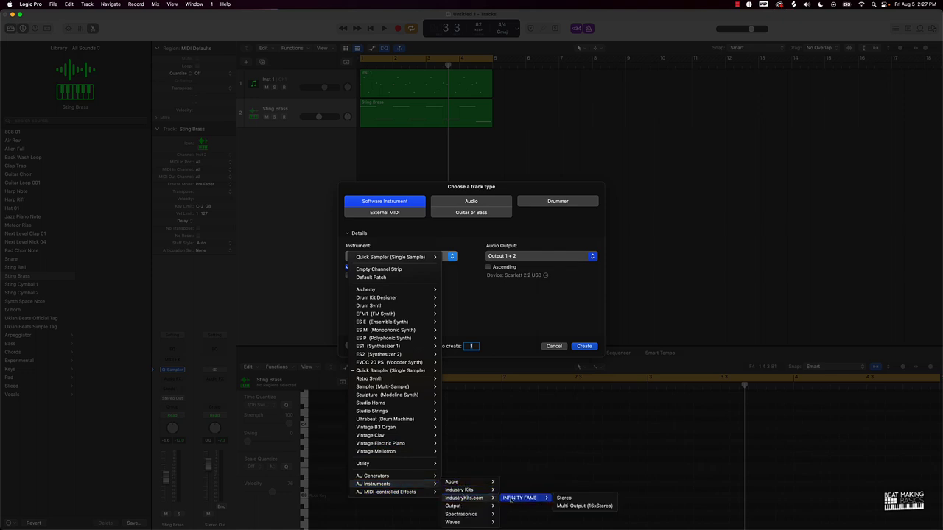
left_click(565, 498)
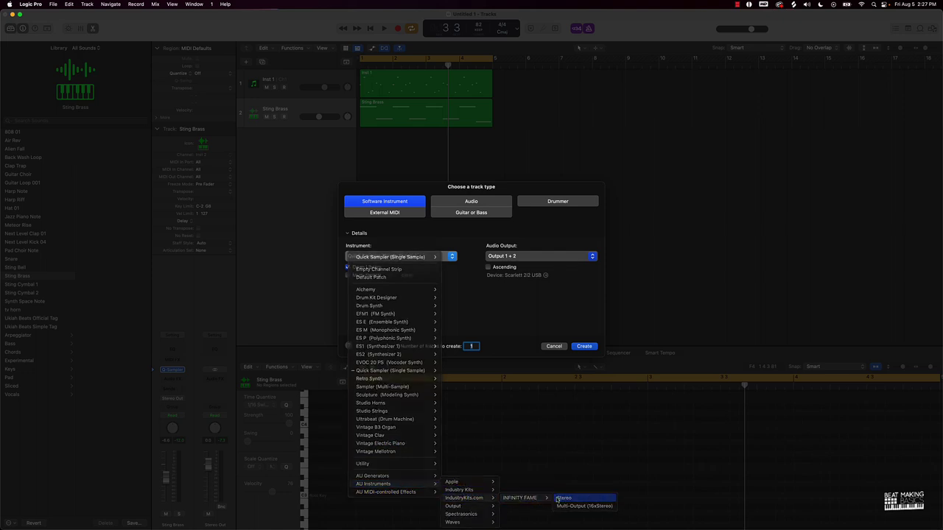
left_click(584, 346)
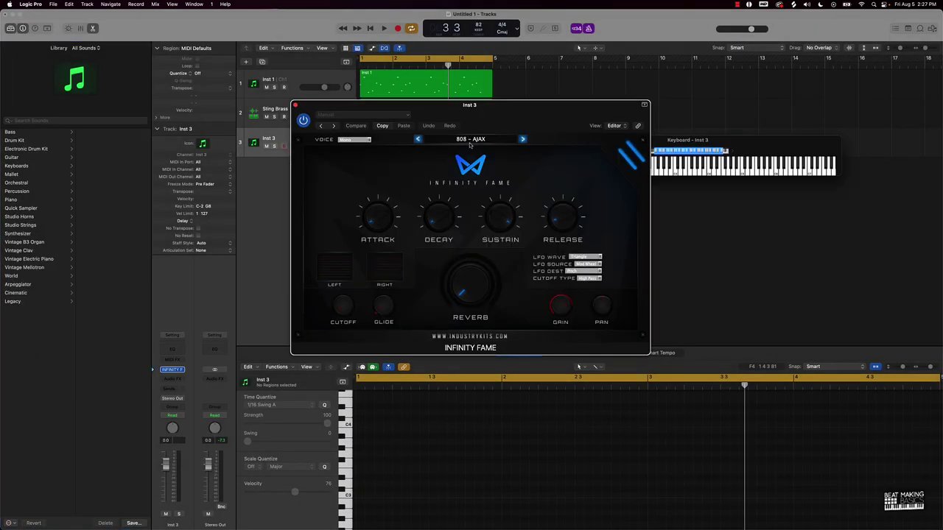
Audition the INFINITY FAME flute presets starting with FL - GANJA MAFIA, keep FL - WILDERZ, and close the plug-in window
left_click(470, 140)
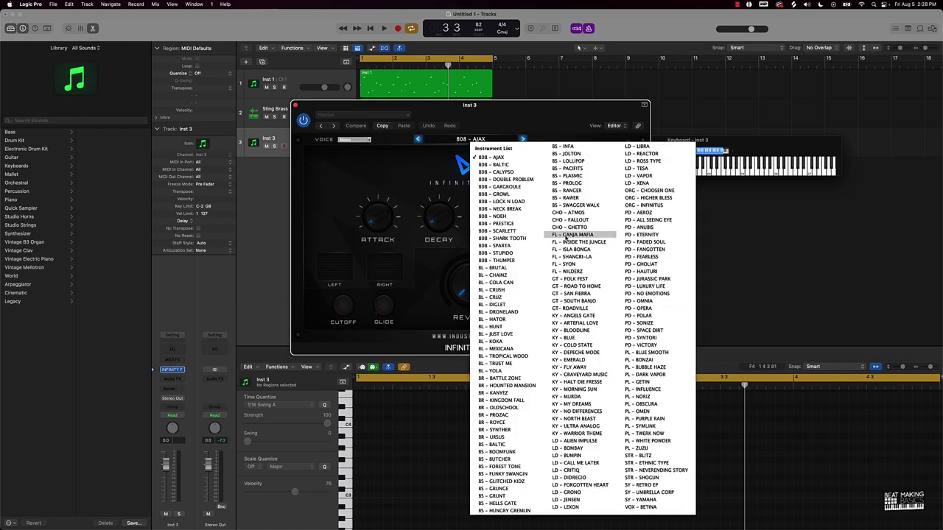
left_click(572, 235)
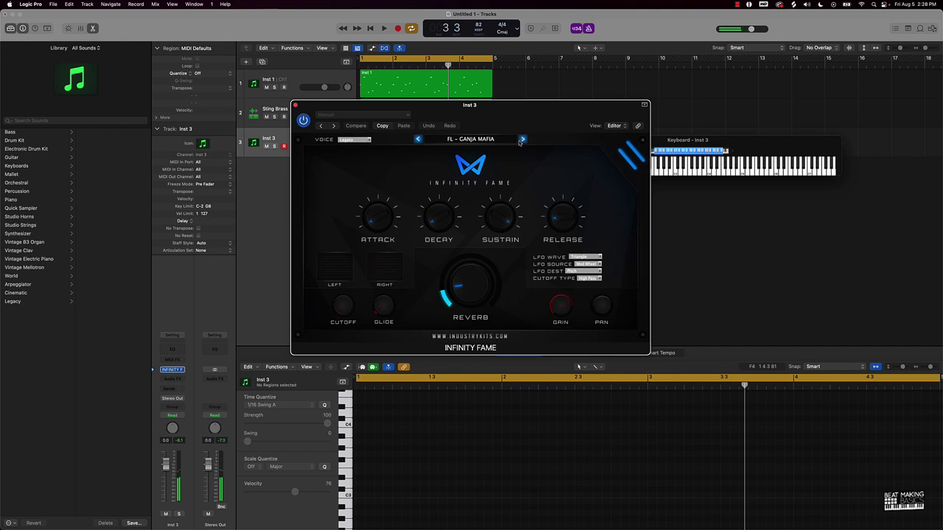
left_click(523, 139)
left_click(523, 140)
left_click(523, 139)
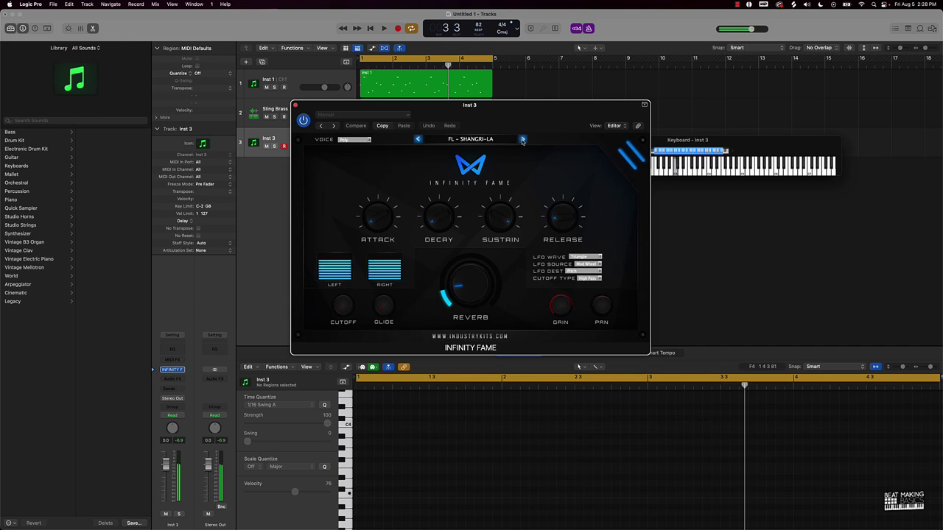
left_click(523, 139)
left_click(523, 140)
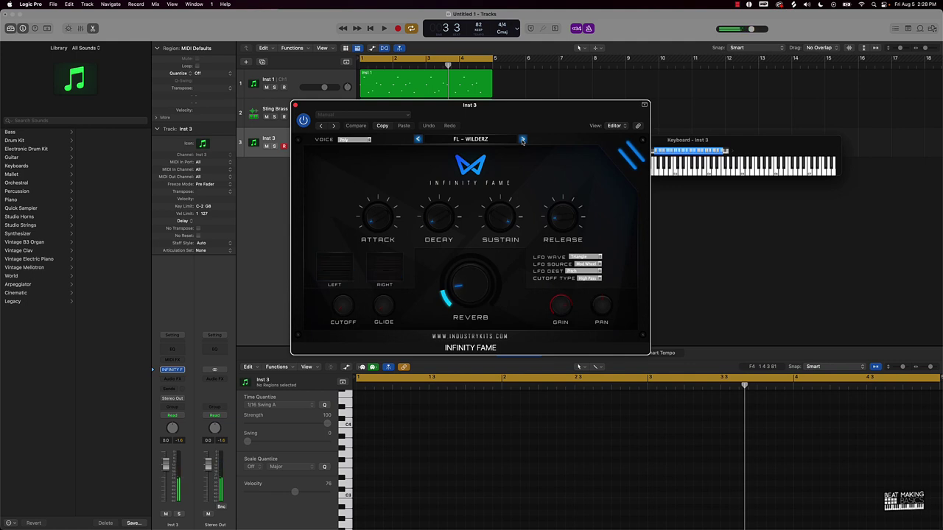
left_click(295, 105)
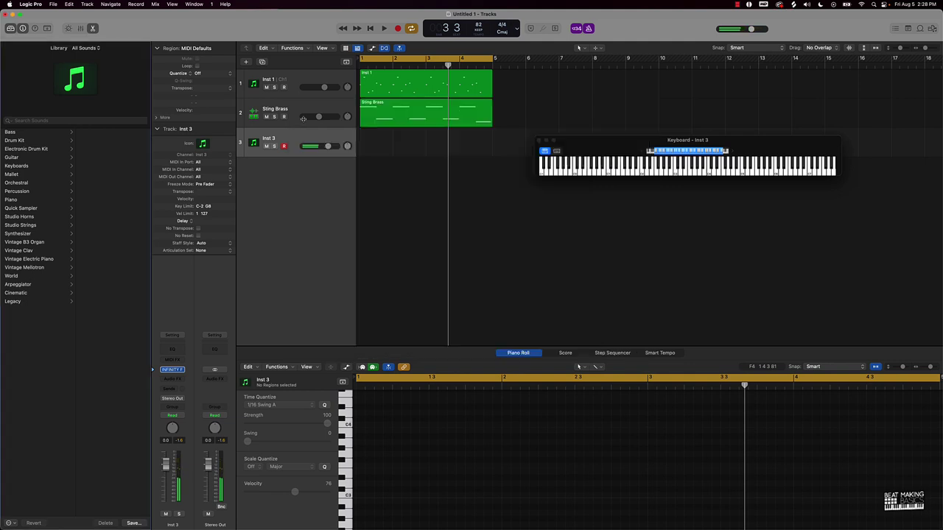
Record a four-bar flute melody on Inst 3 at -5.5 dB and quantize all its notes to 1/16 Swing A
left_click_drag(313, 146, 309, 147)
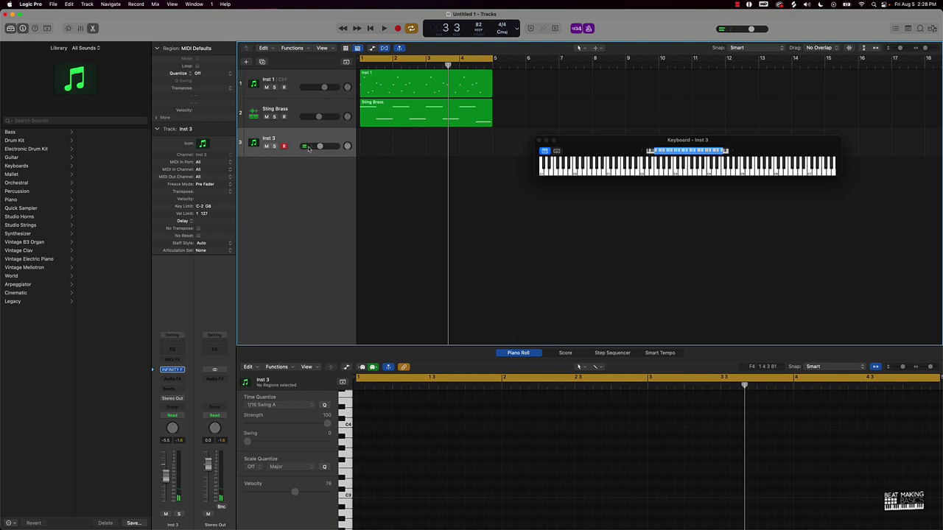
key("Return")
key("space")
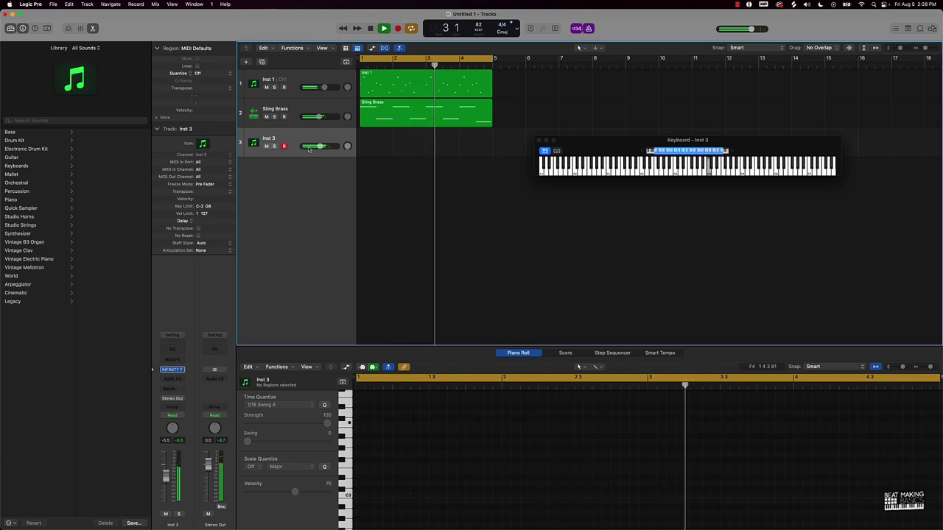
key("r")
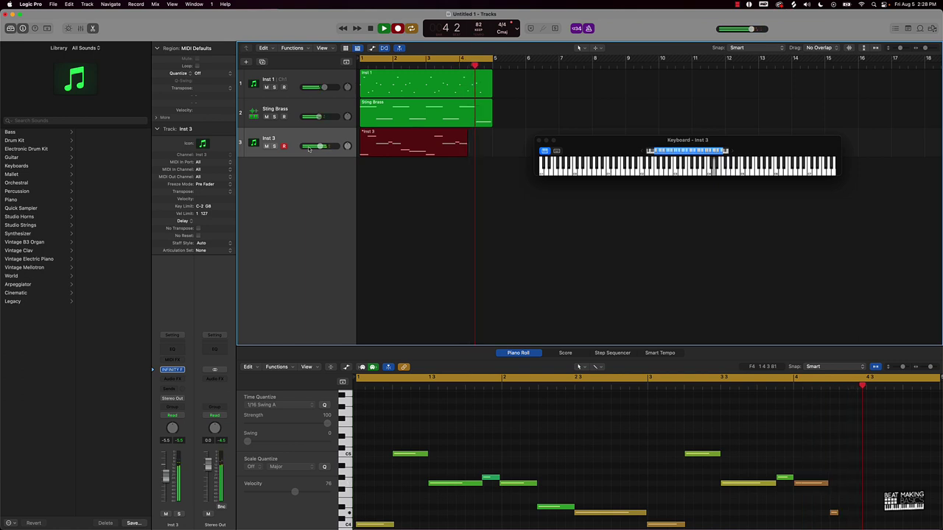
key("space")
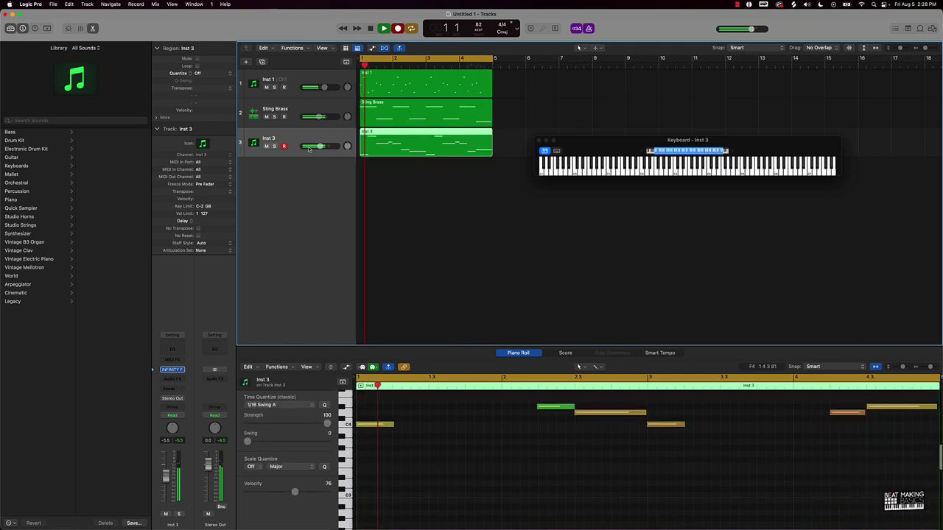
left_click(581, 492)
key("super+a")
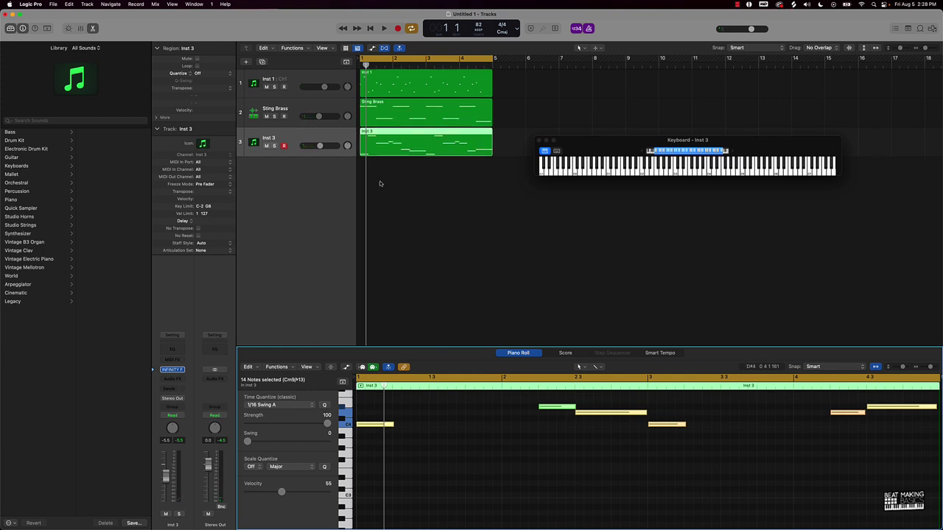
Lower the flute track to -8.8 dB, and rename it Flute and the Inst 1 track Horn
left_click_drag(319, 145, 315, 145)
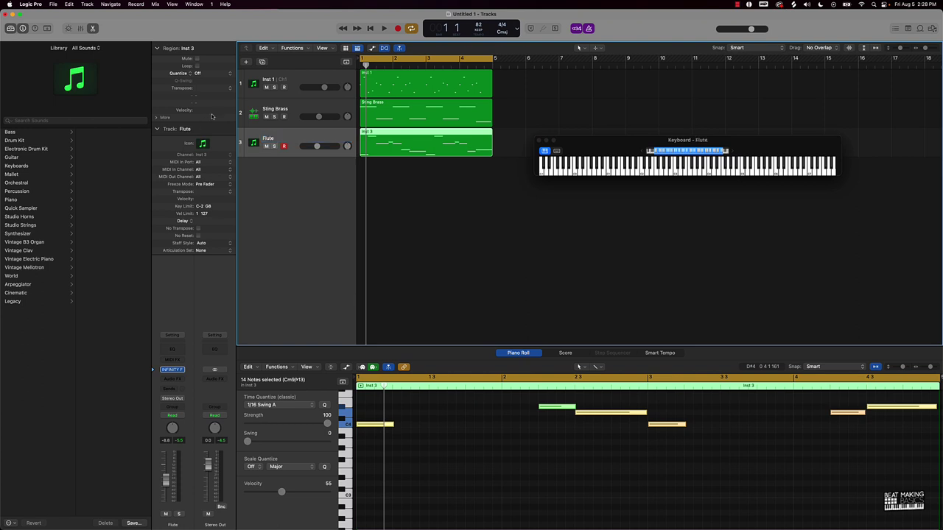
left_click(274, 79)
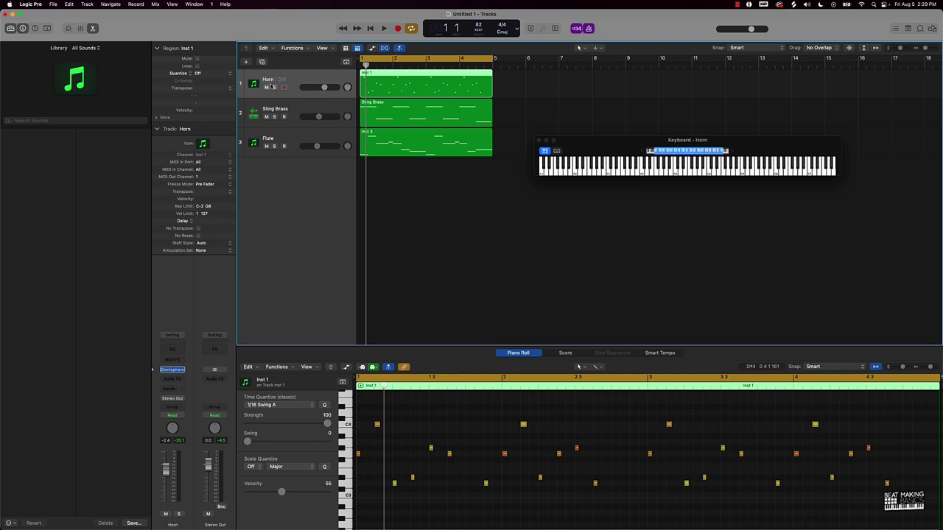
Rename the Sting Brass track Brass, and name all three regions after their tracks
left_click(271, 105)
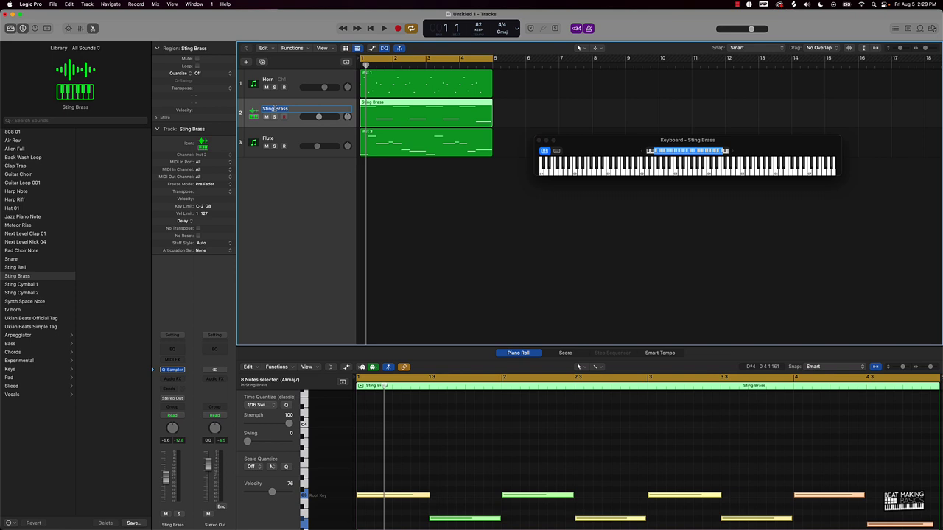
type("Brass")
key("Return")
key("super+a")
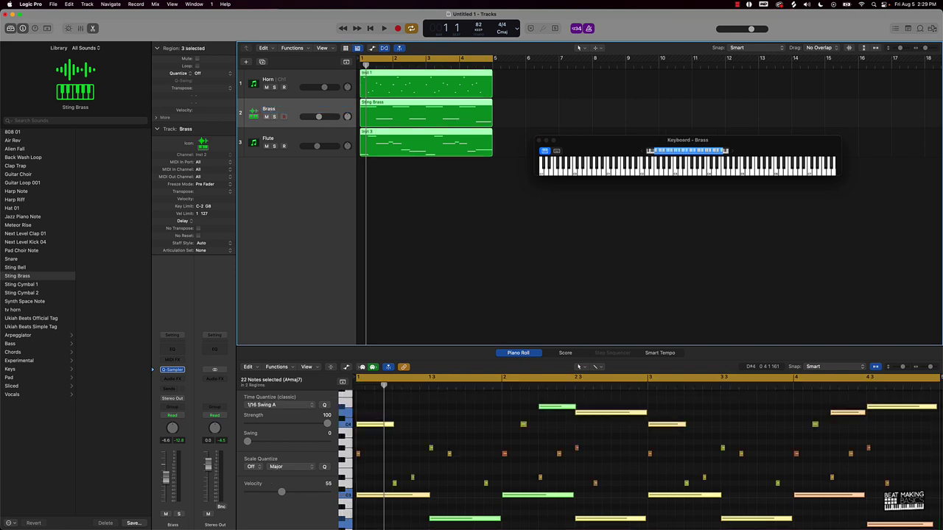
left_click(460, 223)
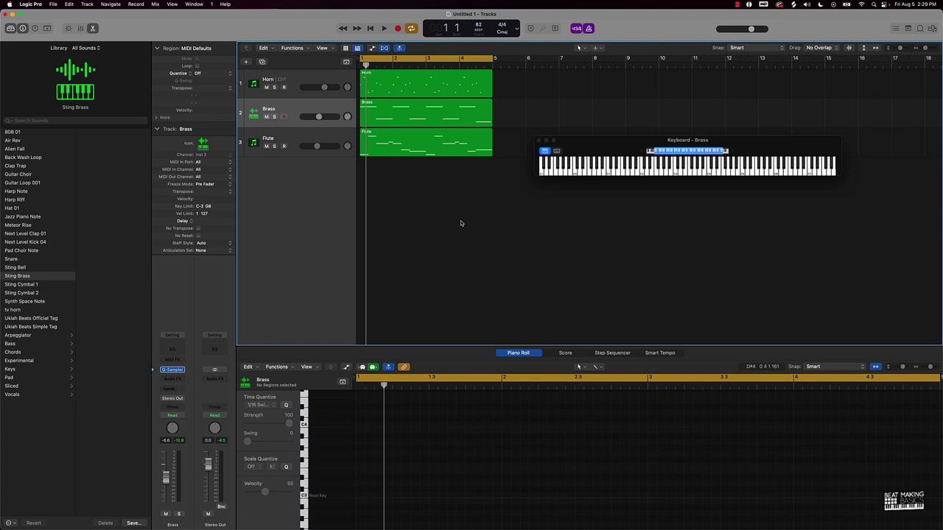
Play the loop while lowering the Flute track slightly and raising the Horn track, and set the project tempo to 85
key("space")
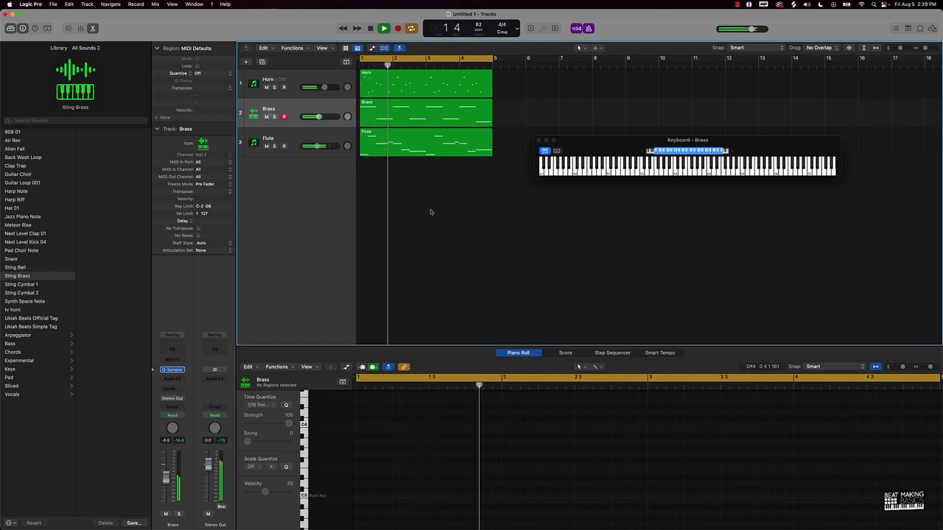
left_click_drag(318, 146, 316, 146)
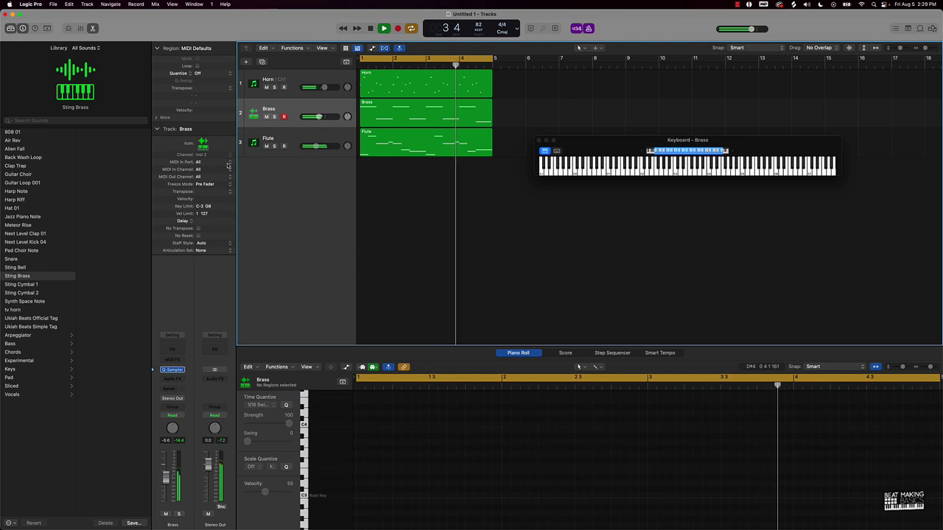
left_click_drag(324, 87, 331, 88)
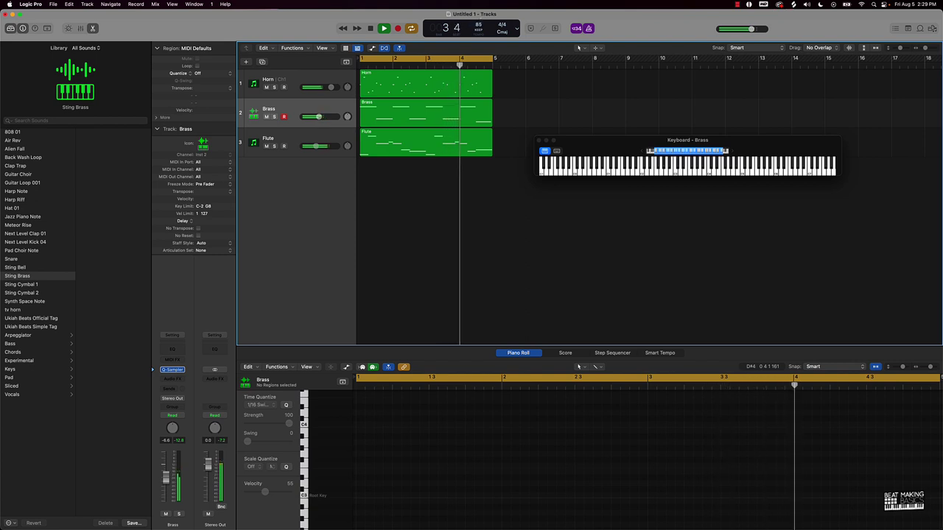
key("space")
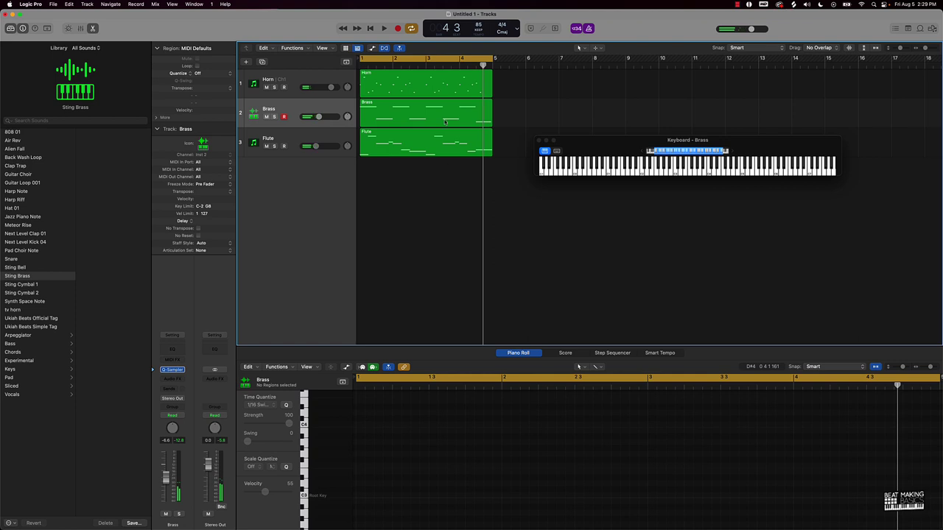
Try splitting the Flute region at bar 3 and repeating its first two bars in place of the second half, and play the result
left_click_drag(431, 66, 426, 66)
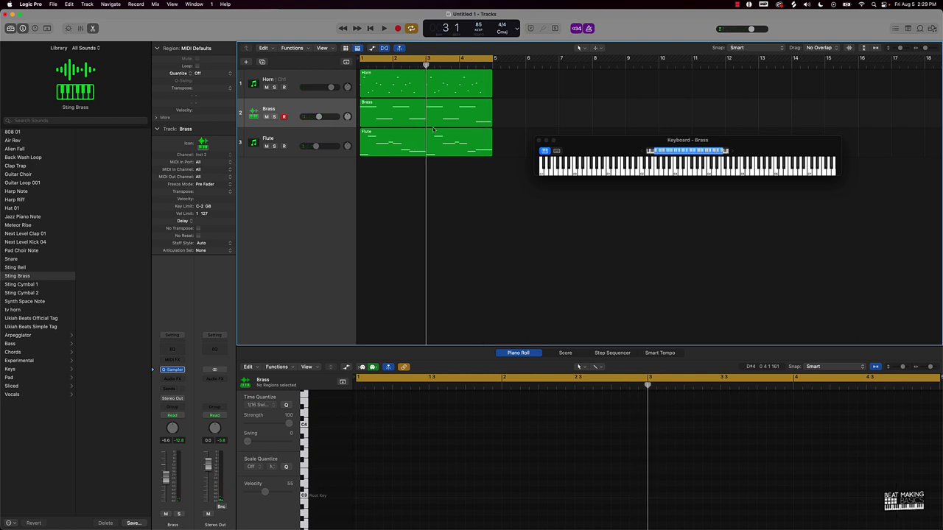
left_click(453, 149)
key("super+t")
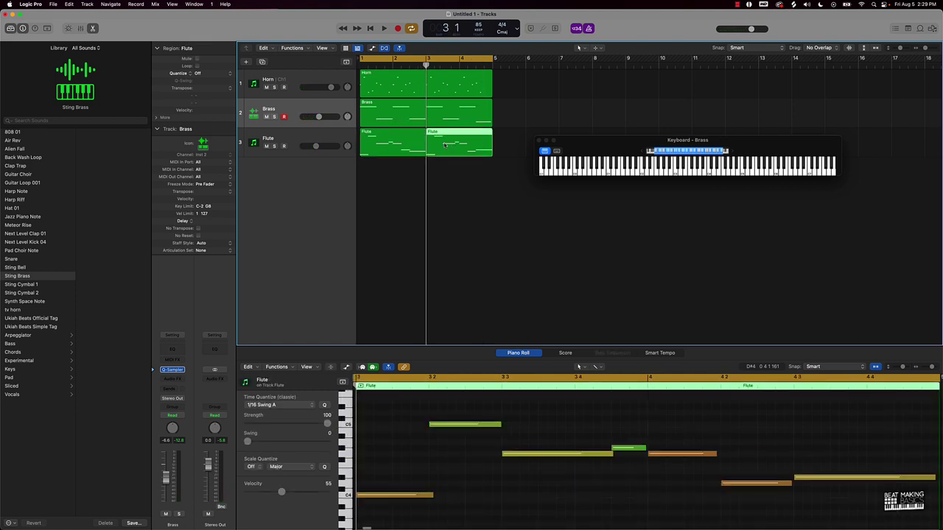
left_click_drag(448, 146, 514, 140)
left_click(402, 149)
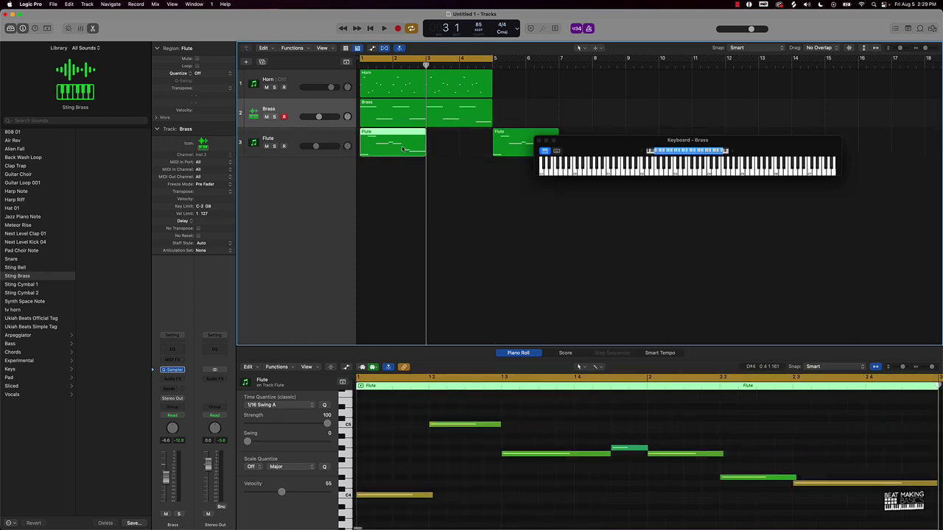
key("super+r")
left_click(444, 180)
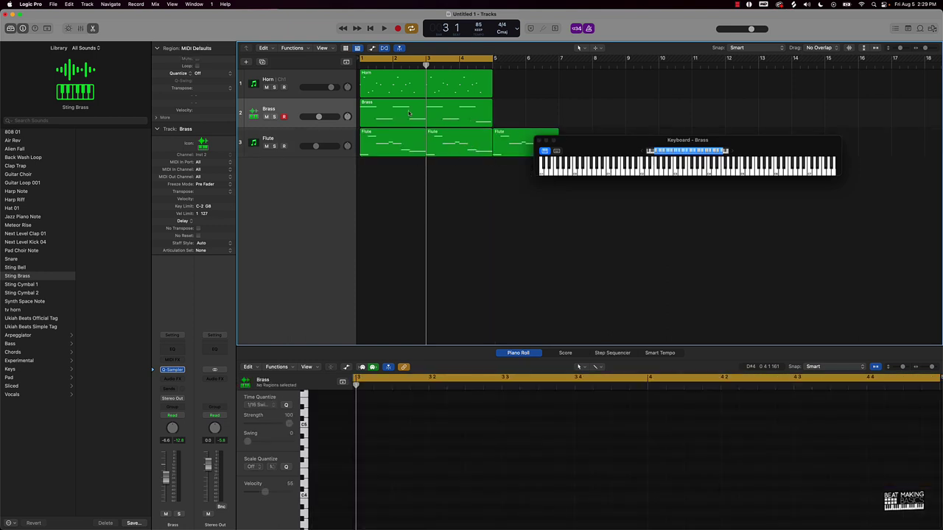
key("space")
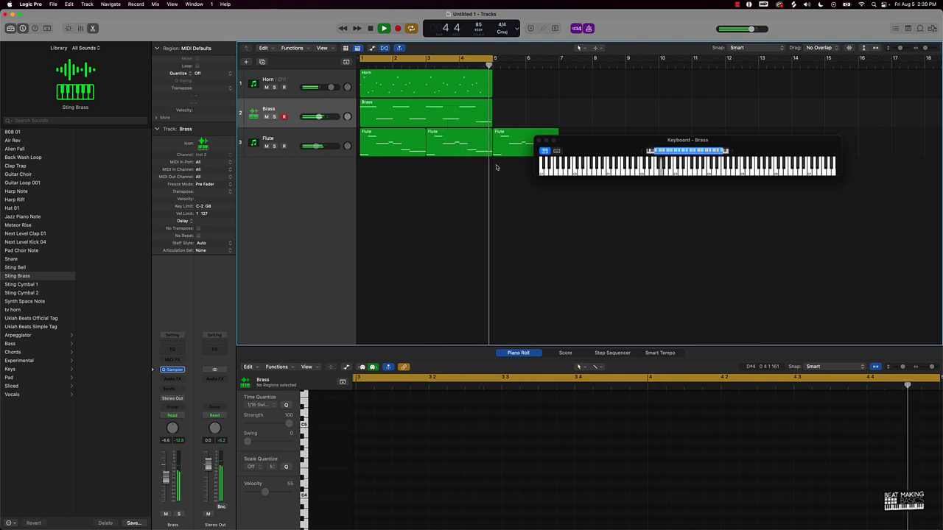
key("space")
Undo the Flute region's repeat and move, and rejoin its two halves into one four-bar region
key("super+z")
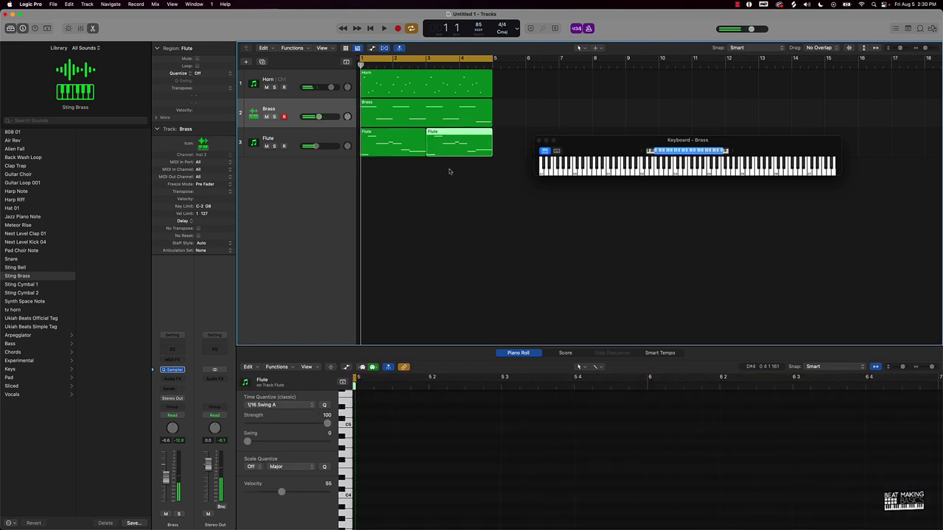
left_click_drag(449, 171, 405, 145)
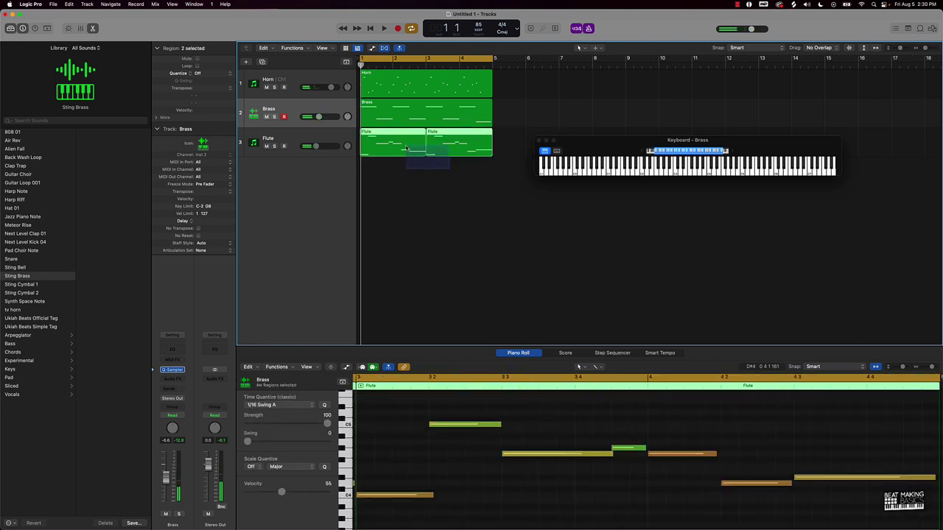
left_click(405, 192)
Add one software instrument track below the Flute track using the Default Patch
left_click(295, 144)
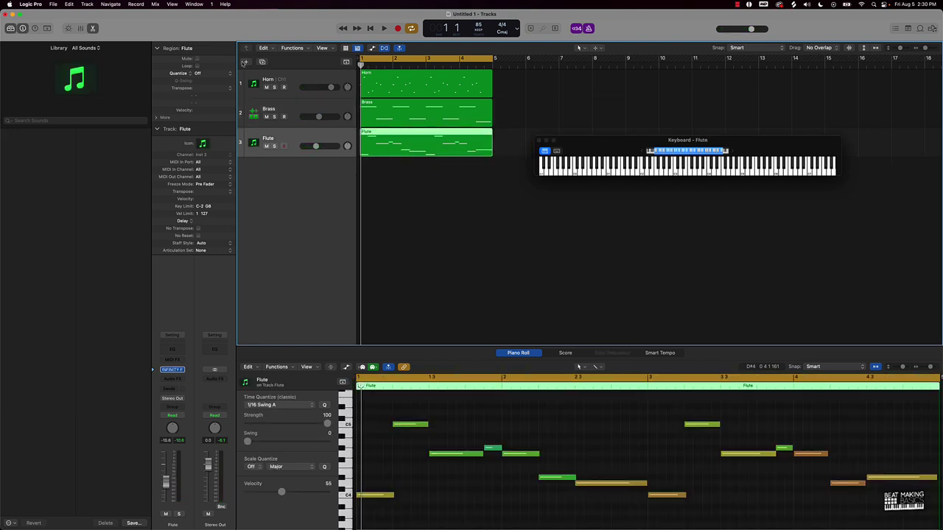
left_click(244, 62)
left_click(434, 258)
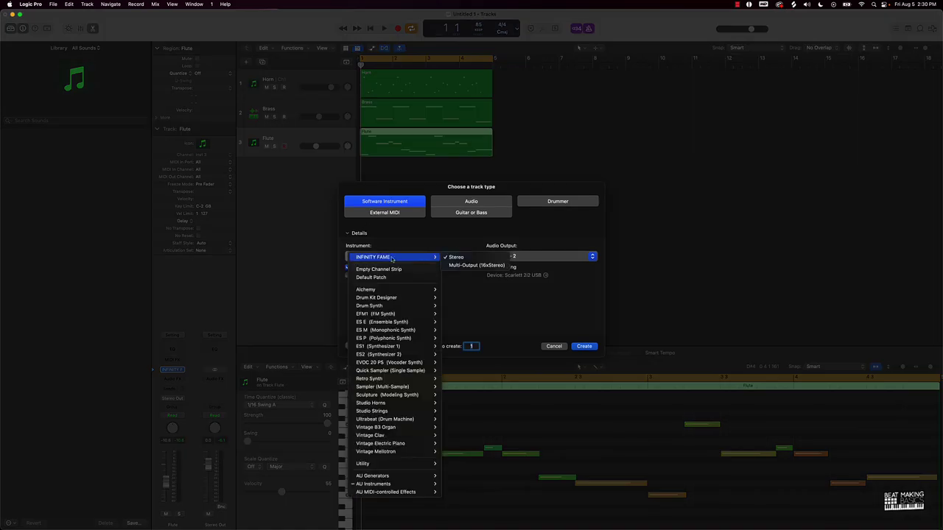
left_click(381, 278)
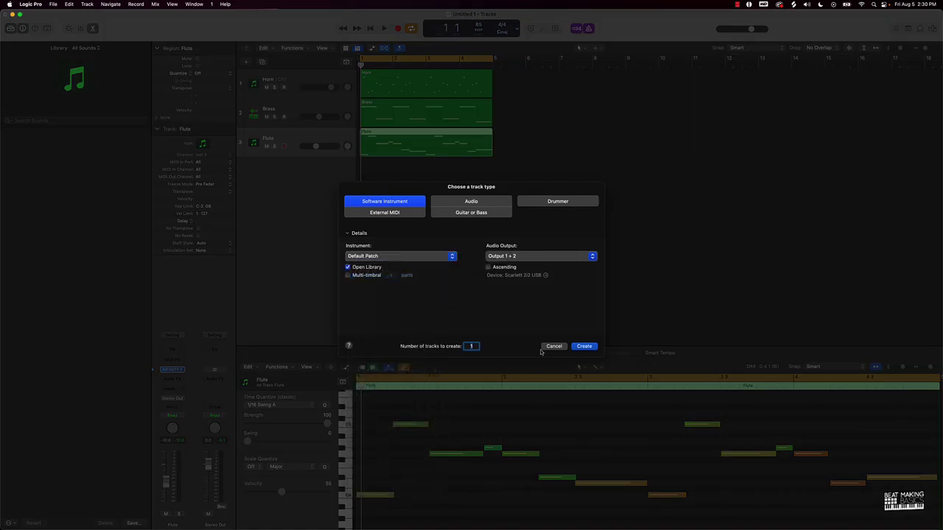
left_click(586, 346)
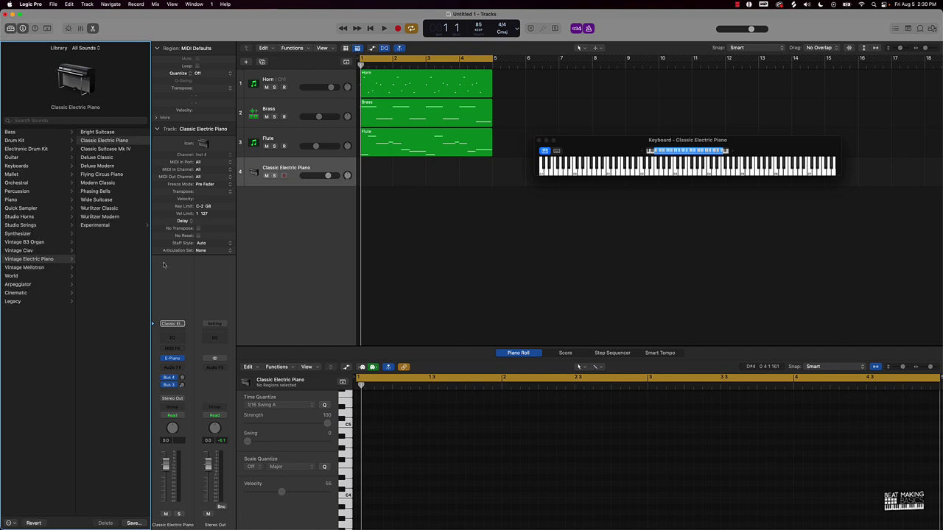
Audition the Synthesizer Lead patches Analog Mono Lead, Anthemic Sync Lead and Big Square on the new track, and keep Black Diamond
left_click(28, 233)
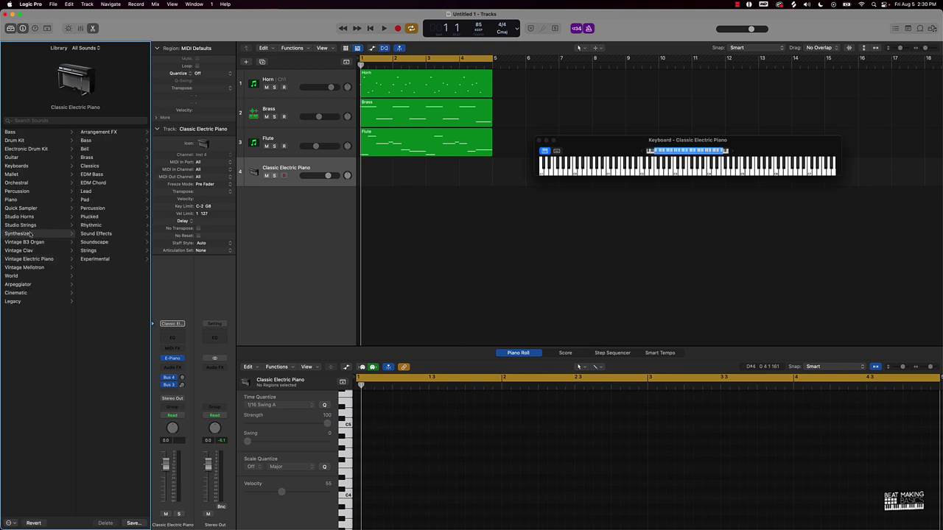
left_click(89, 192)
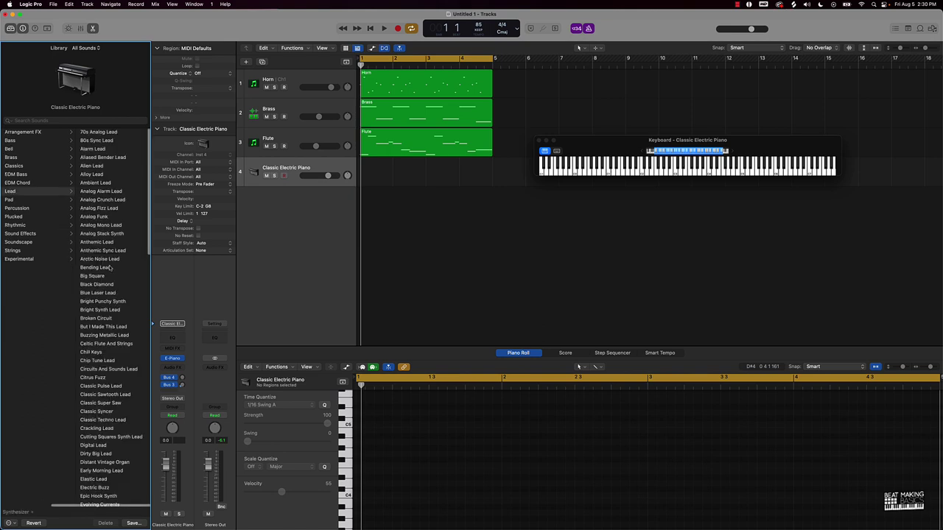
left_click(111, 224)
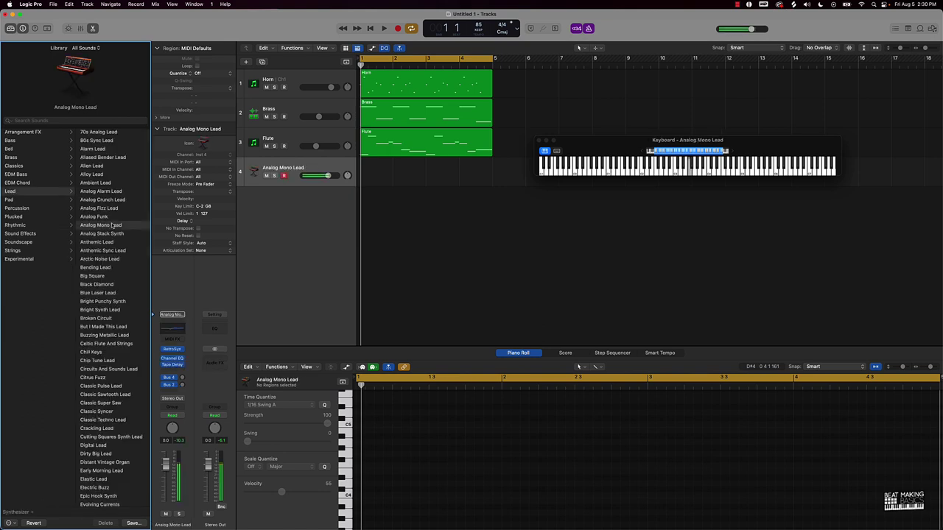
left_click(104, 252)
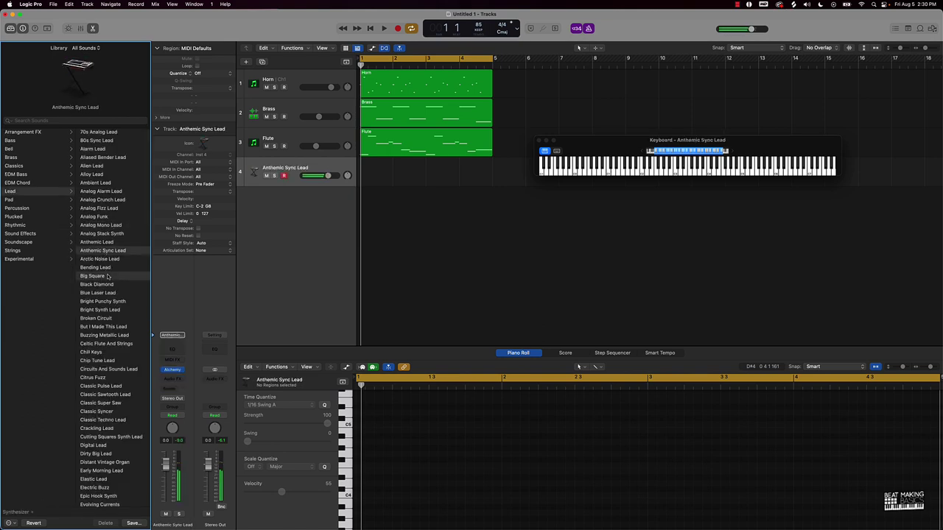
left_click(108, 276)
left_click(109, 286)
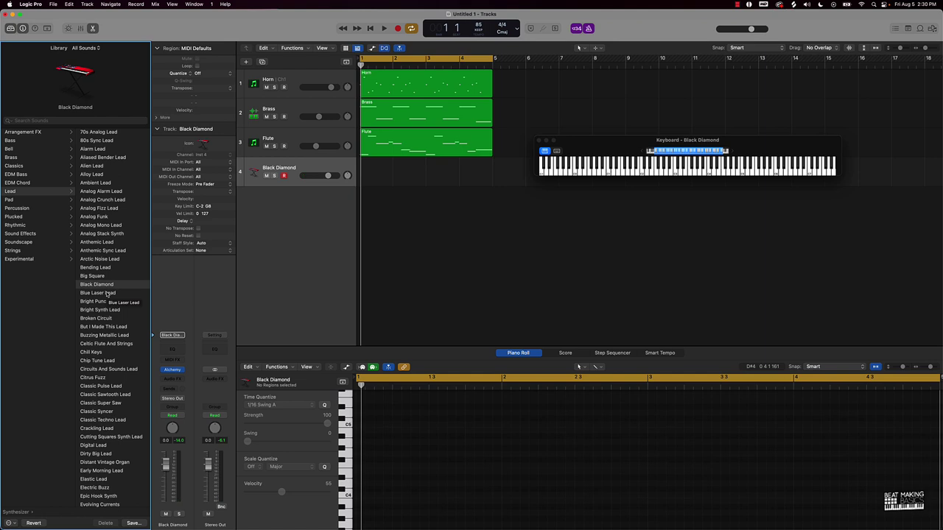
Rehearse a Black Diamond part over the loop, try recording a four-bar take, and undo it
key("space")
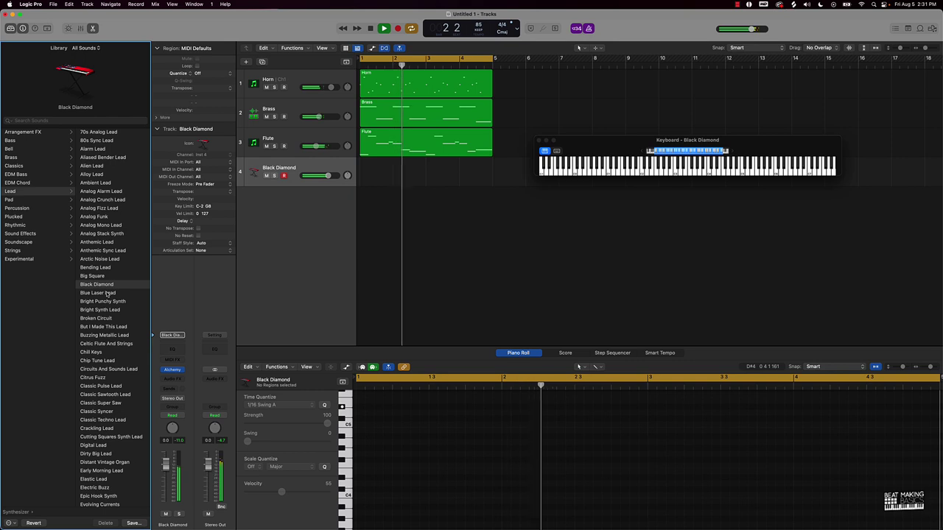
key("space")
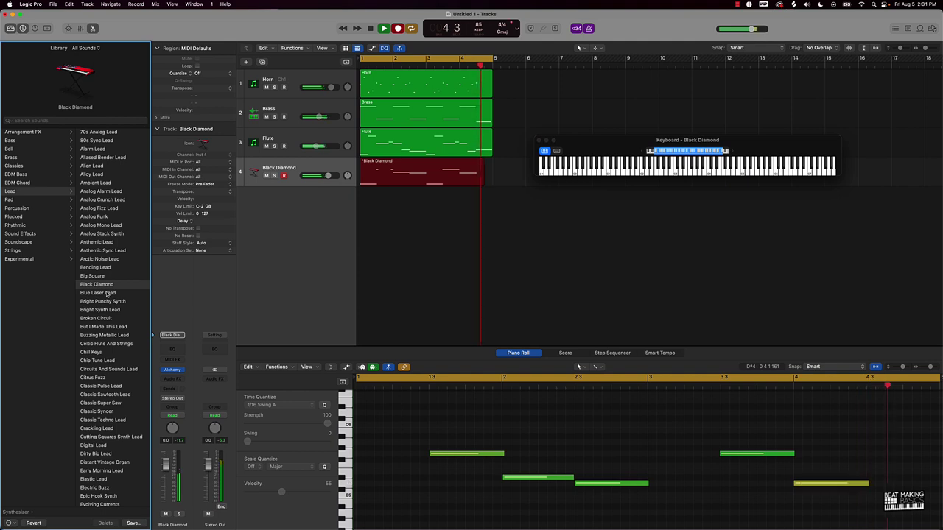
key("space")
key("super+z")
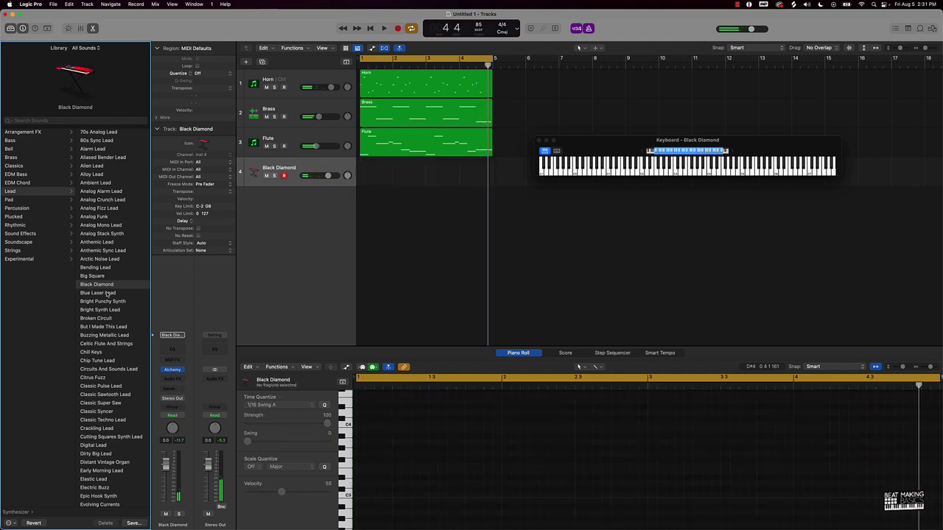
Record a four-bar melody on the Black Diamond track and quantize all its notes to 1/16 Swing A
key("r")
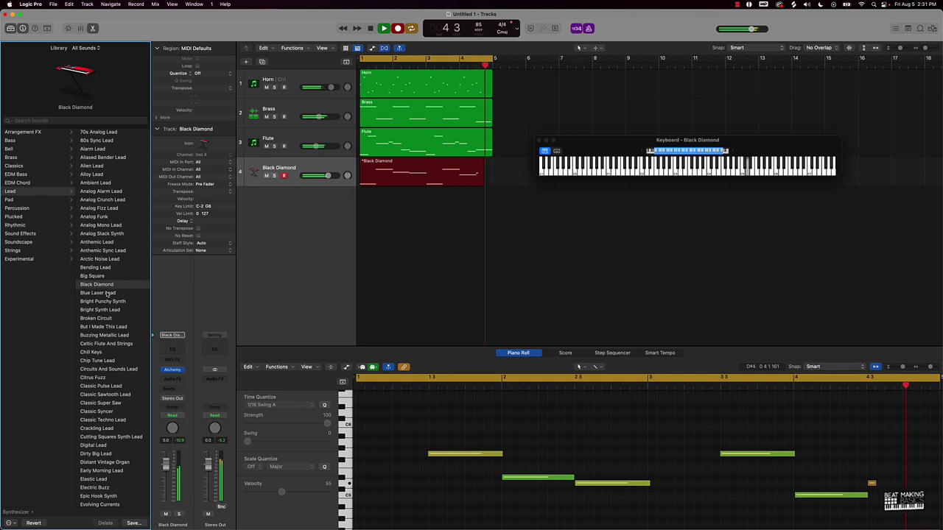
key("space")
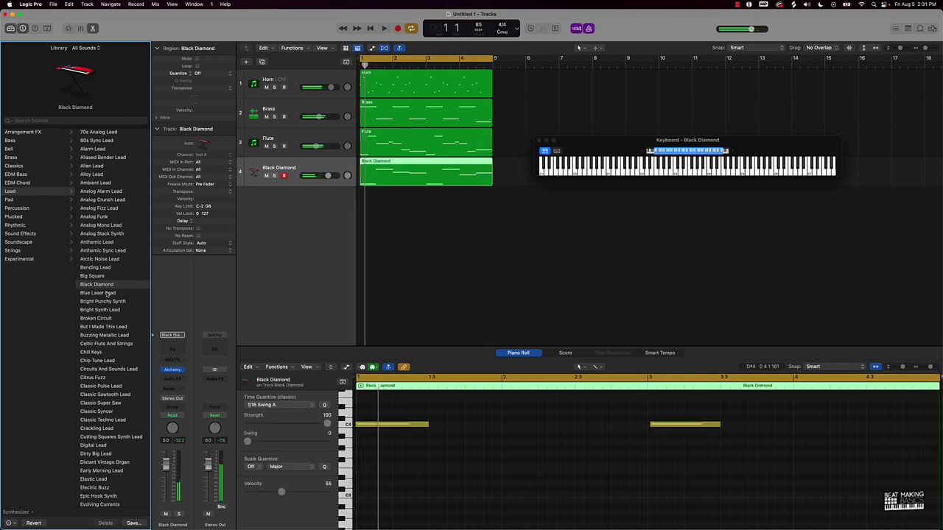
left_click(438, 511)
key("super+a")
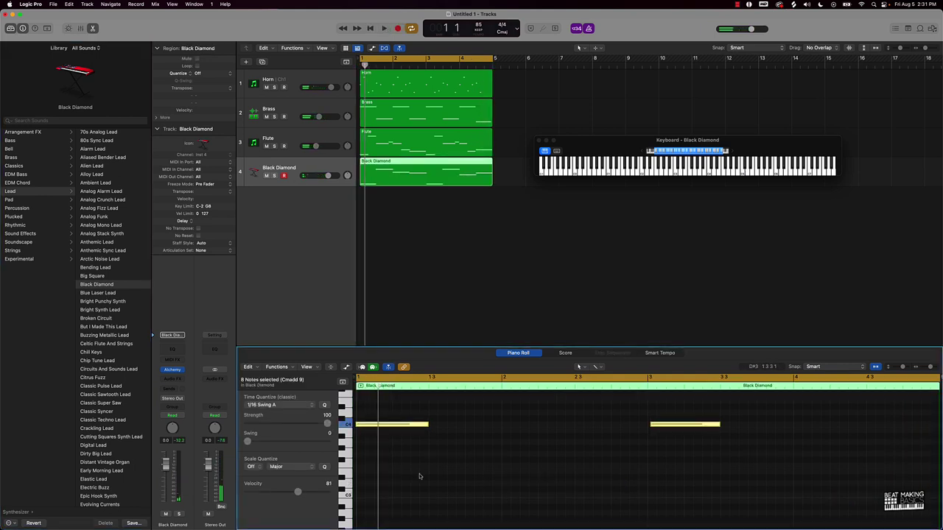
left_click(324, 406)
Play back the four-track loop and set the project tempo to 87
key("space")
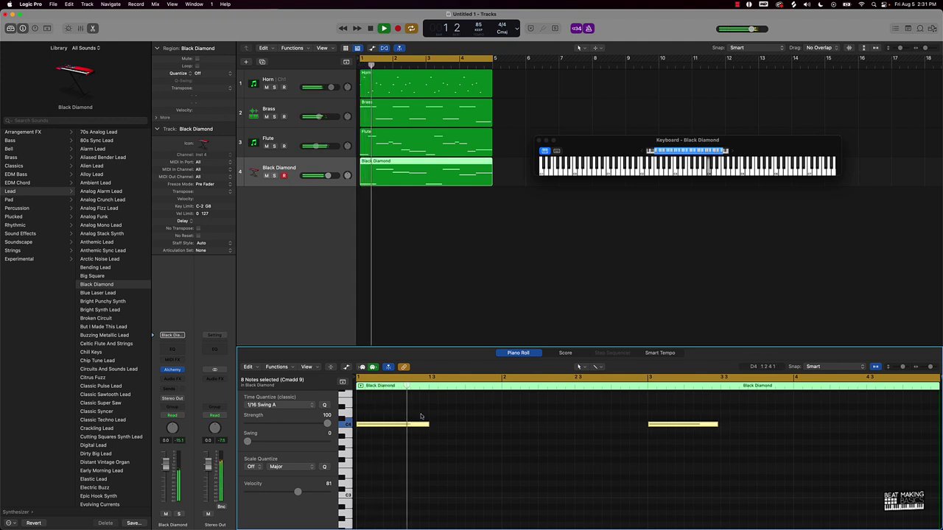
scroll(427, 417, "up", 4)
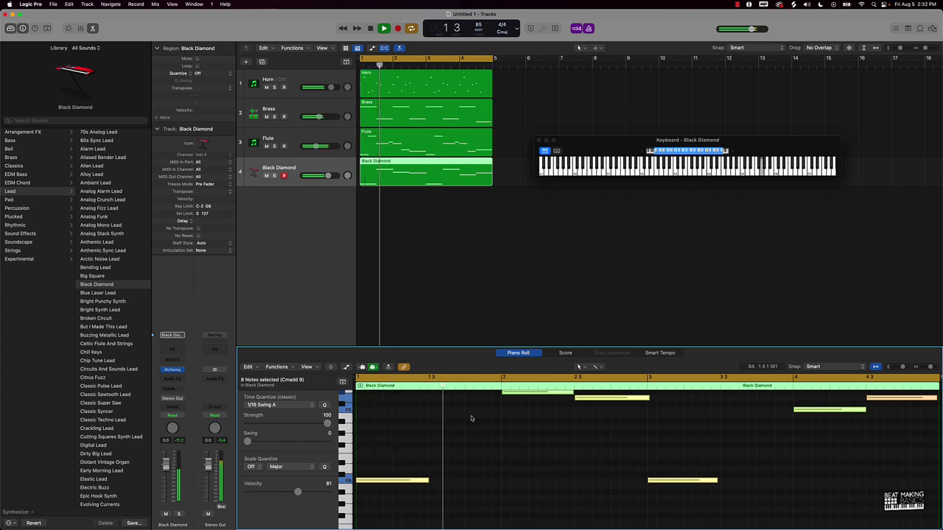
left_click(390, 228)
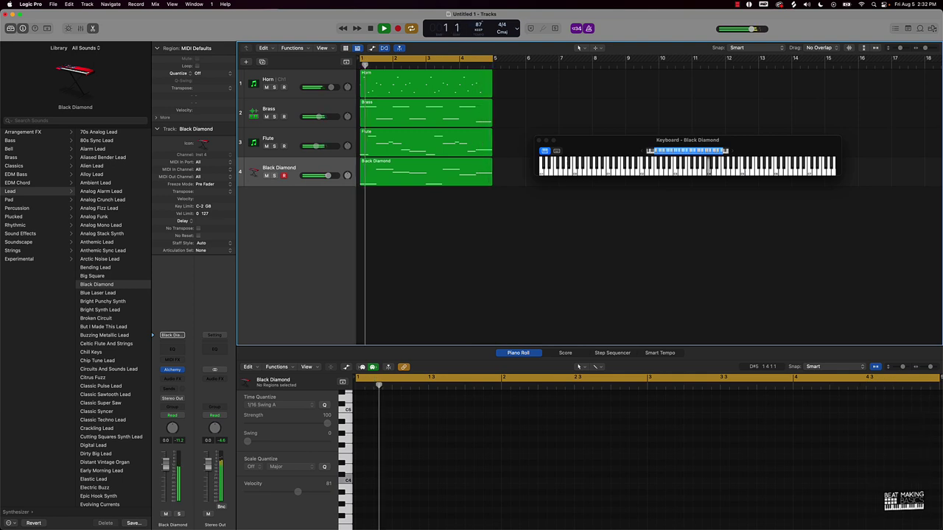
Raise the C5 notes at bars 2 and 4 of the Black Diamond region to D#5 and play back the loop
left_click(465, 168)
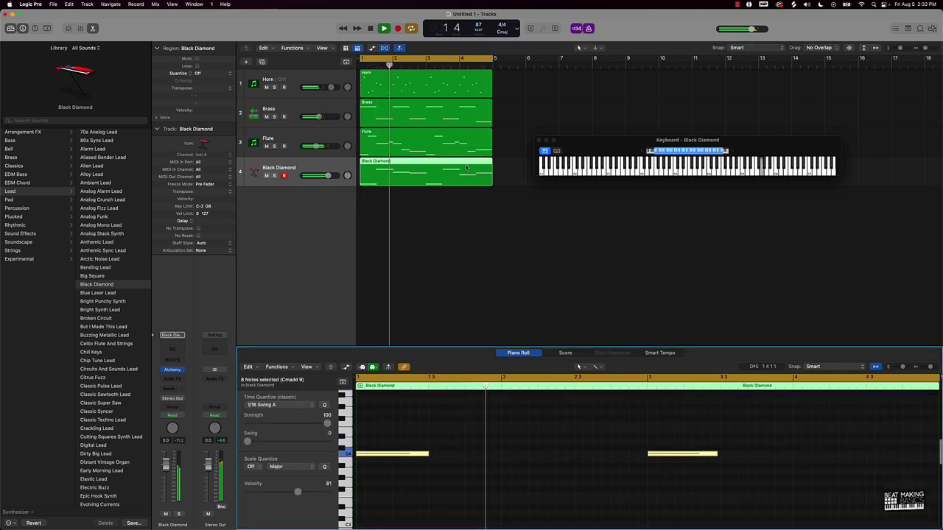
scroll(467, 447, "right", 5)
scroll(467, 448, "up", 3)
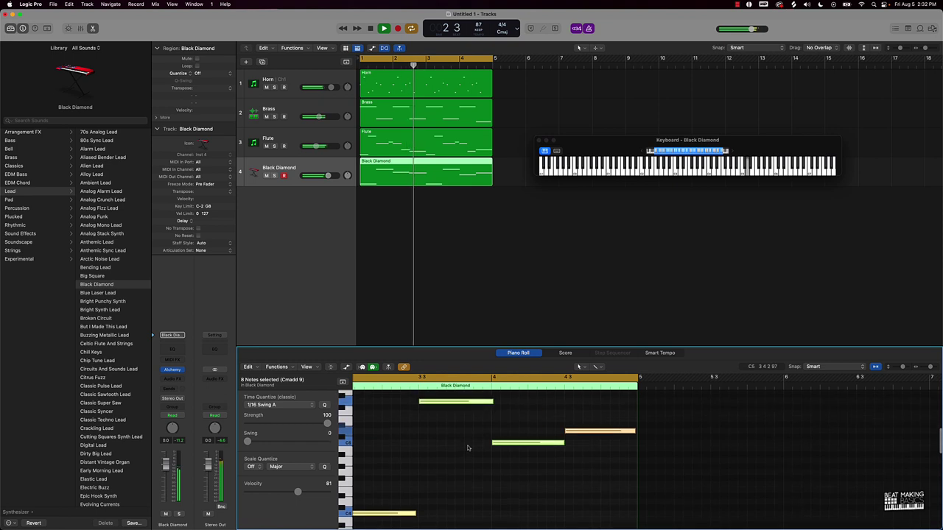
left_click(470, 444)
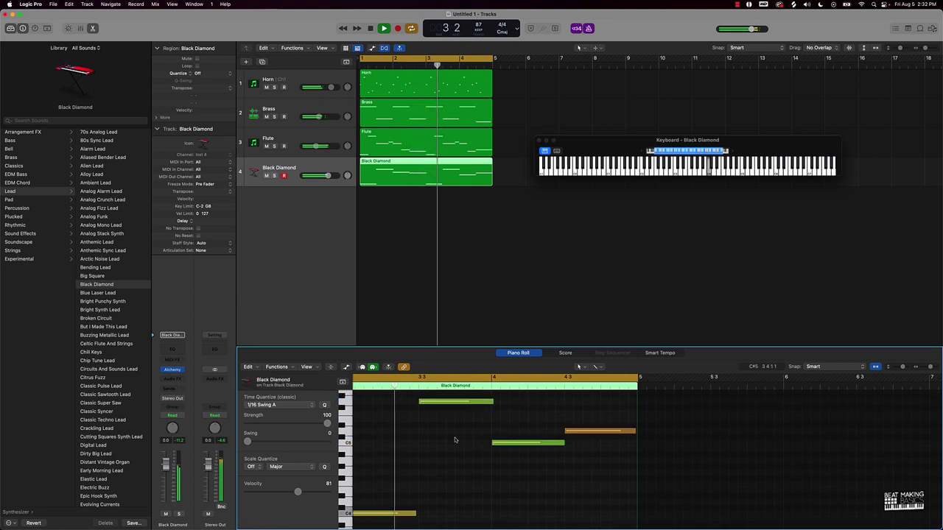
key("space")
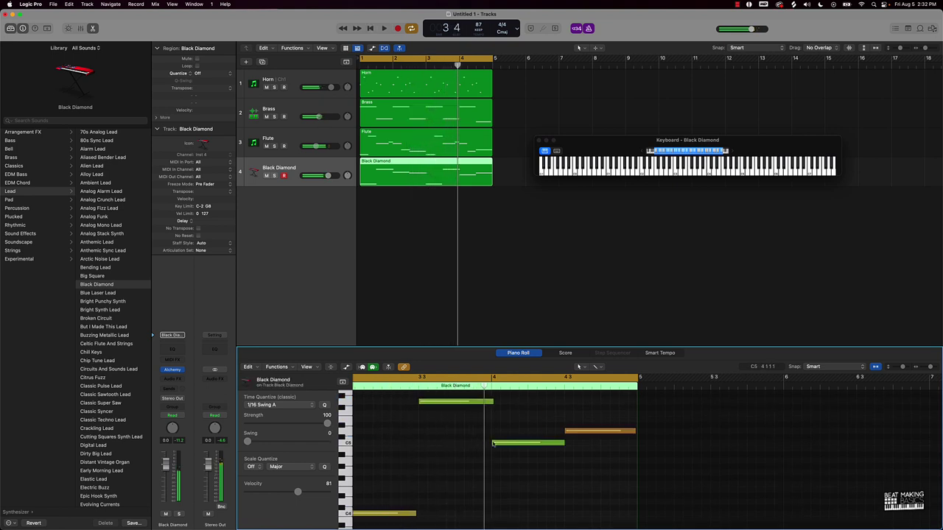
left_click_drag(502, 445, 502, 429)
scroll(460, 454, "left", 5)
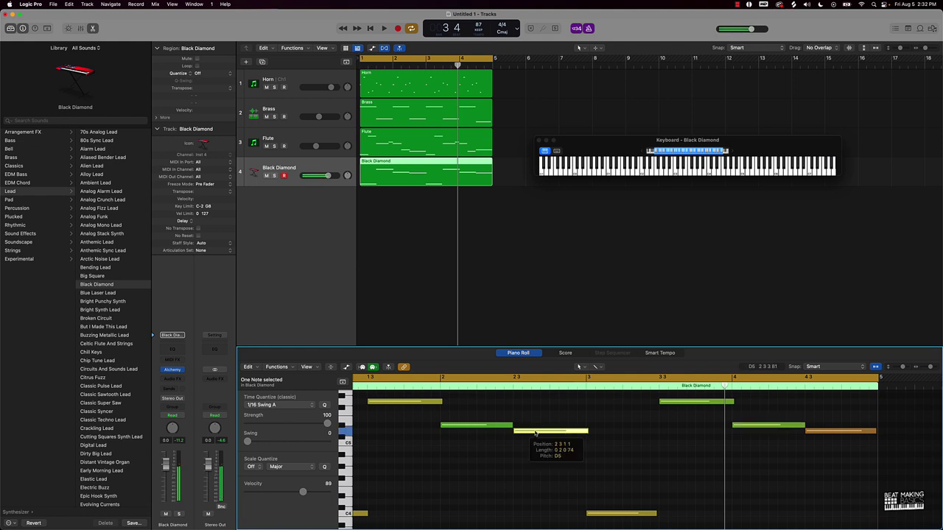
key("space")
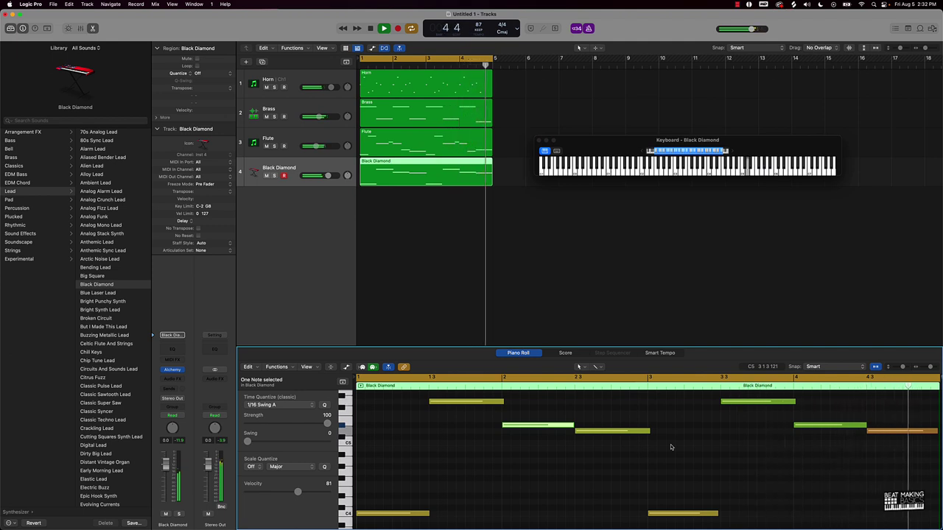
left_click(671, 447)
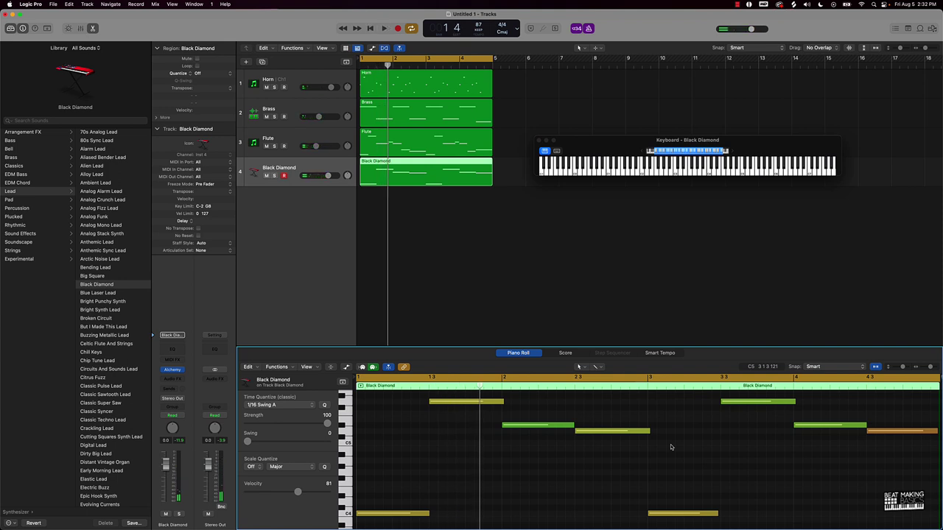
Save the project in the Logic folder as Lex Lugar
key("super+s")
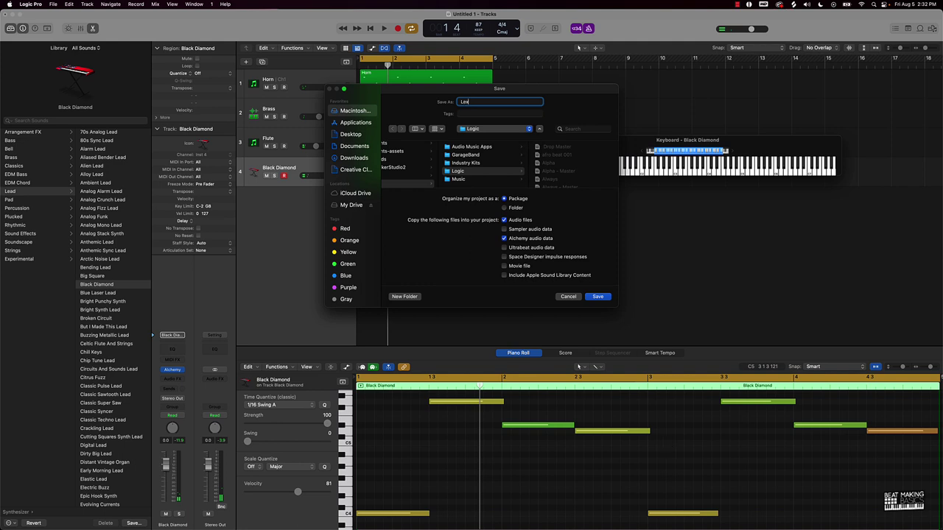
type("Lex Lugar")
key("Return")
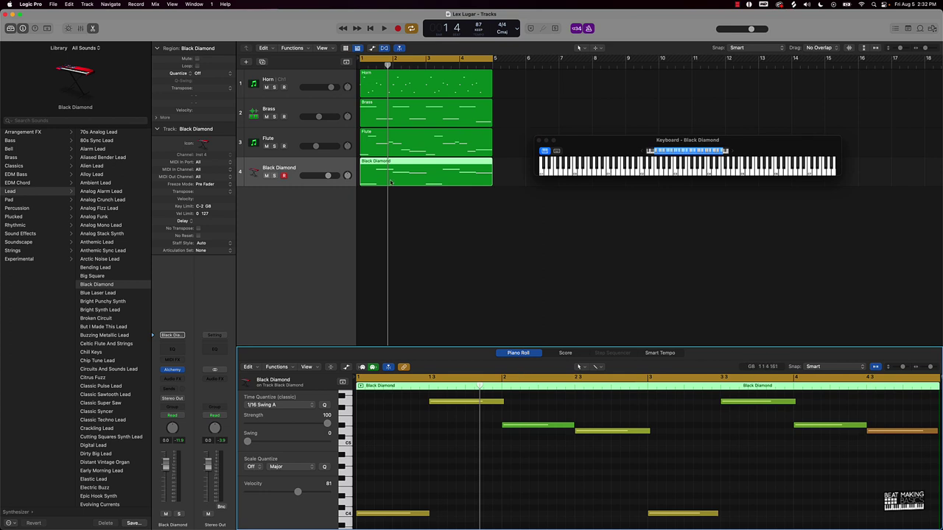
Lower the Black Diamond track's volume to -3.1 dB and pan the Black Diamond and Horn tracks slightly off centre
left_click(419, 206)
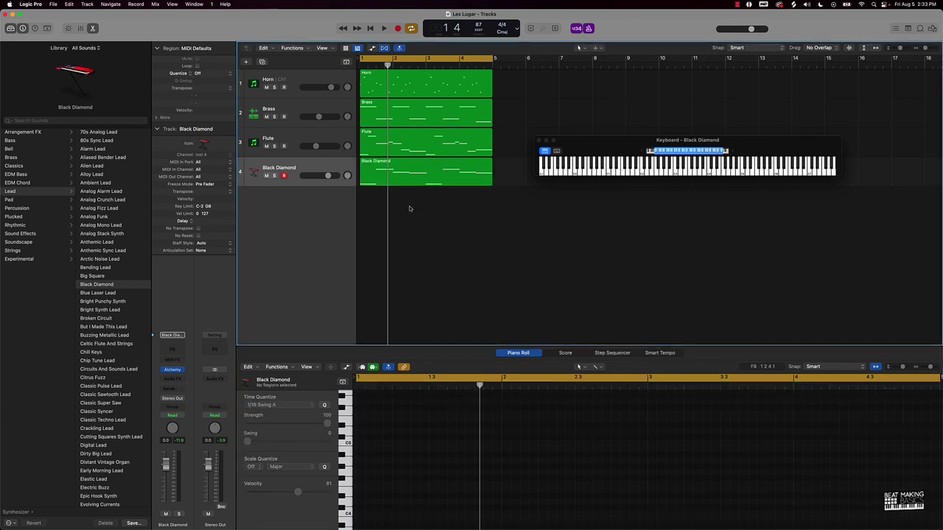
left_click(327, 175)
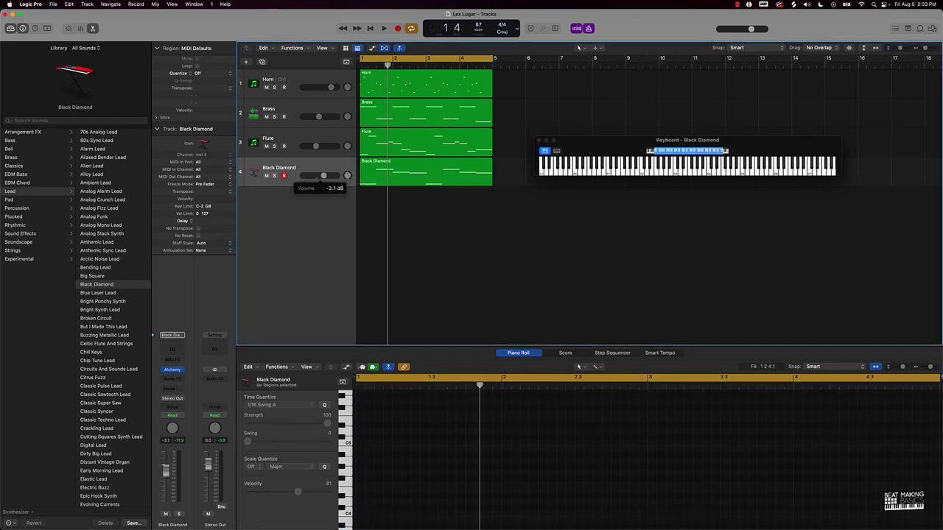
left_click_drag(347, 175, 349, 150)
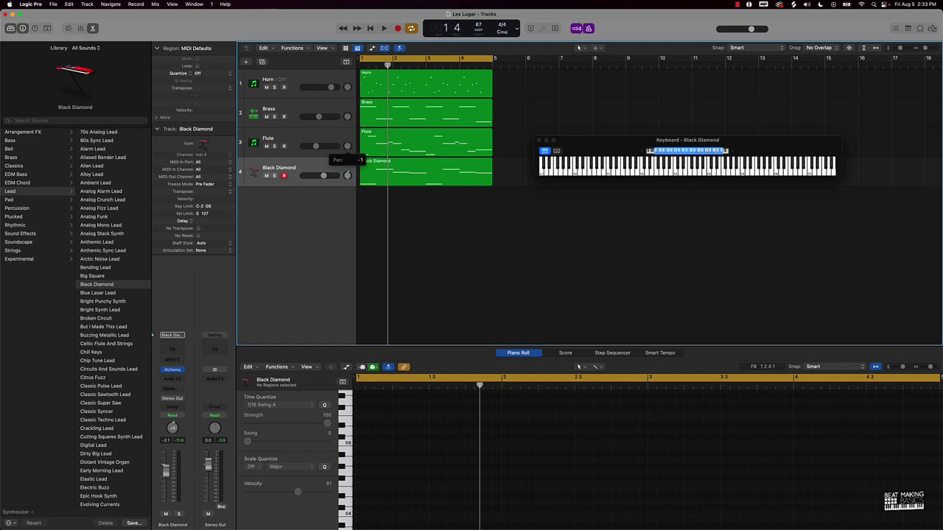
left_click(347, 117)
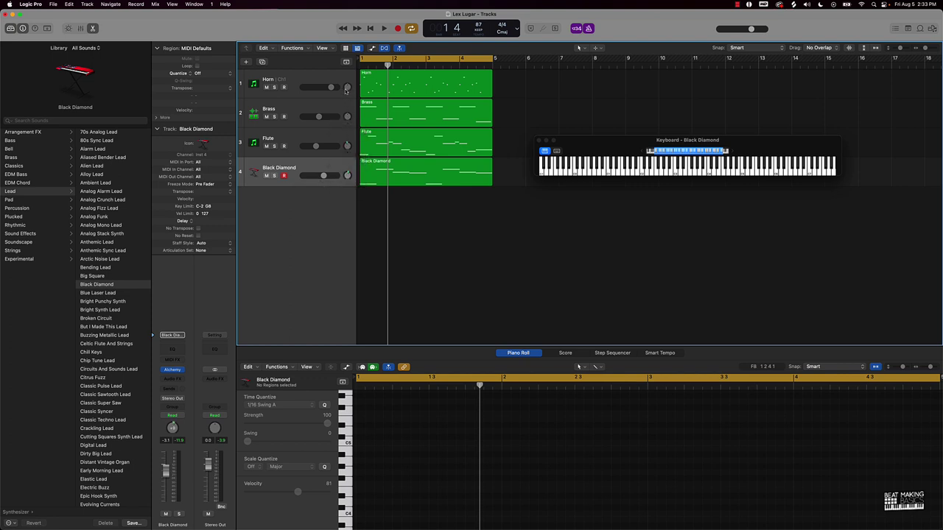
mouse_move(347, 89)
left_mouse_down()
mouse_move(346, 100)
mouse_move(346, 77)
left_mouse_up()
Fine-tune the Flute track's pan and volume during playback, and set the project tempo to 112
key("space")
left_click_drag(348, 145, 315, 147)
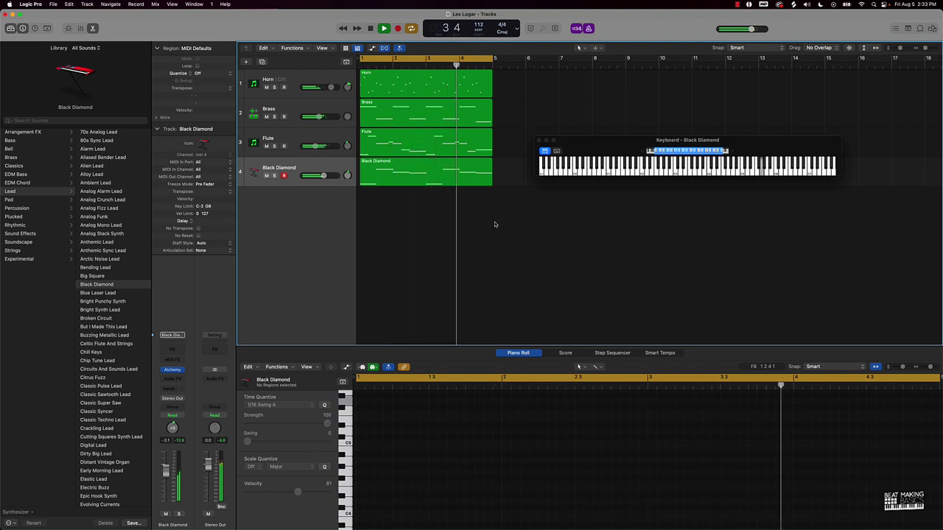
key("space")
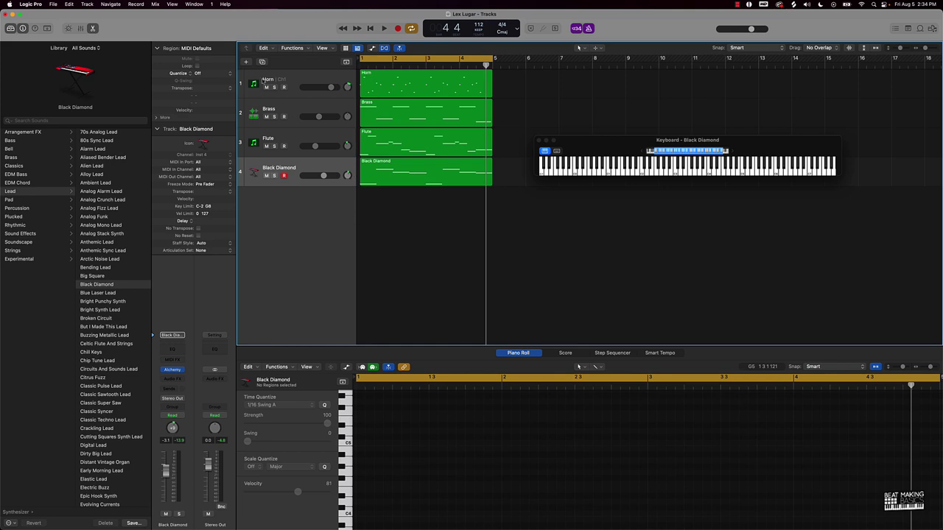
Create a software instrument track with a stereo Quick Sampler and open the sampler's window
left_click(246, 62)
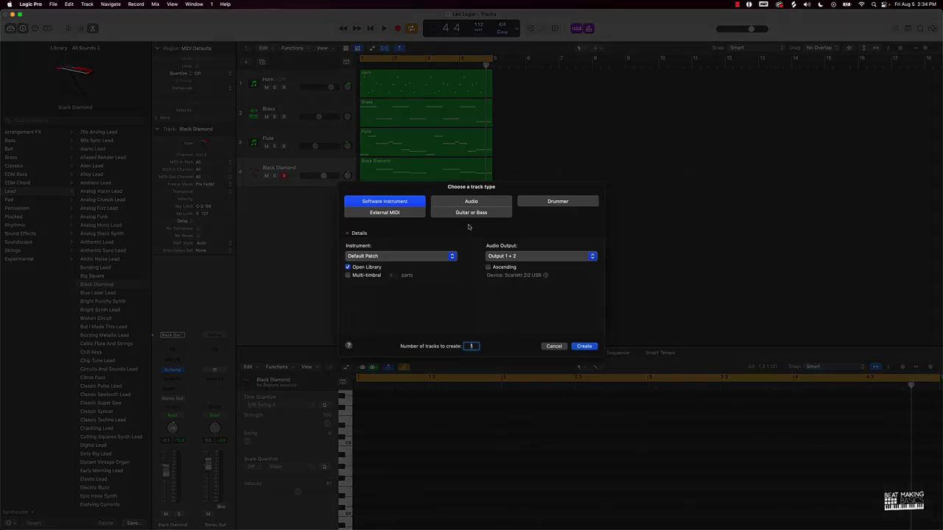
left_click(392, 257)
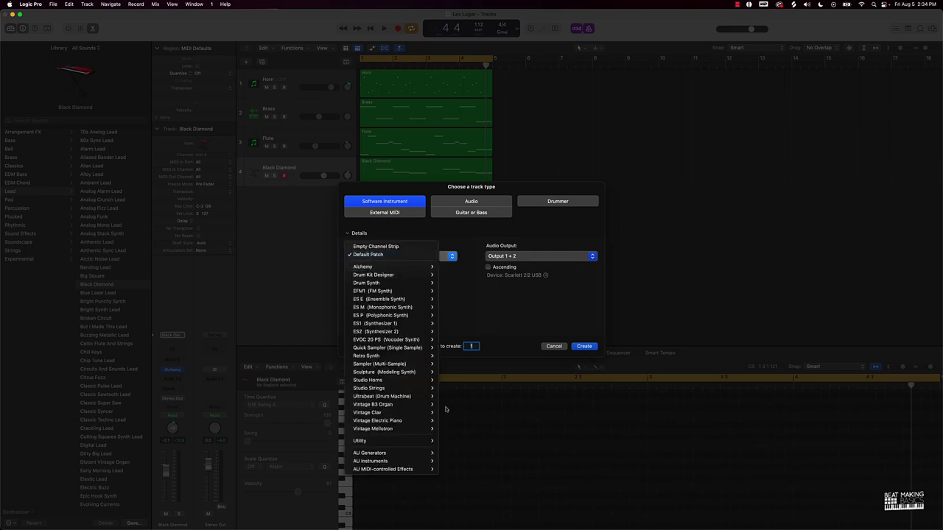
mouse_move(395, 349)
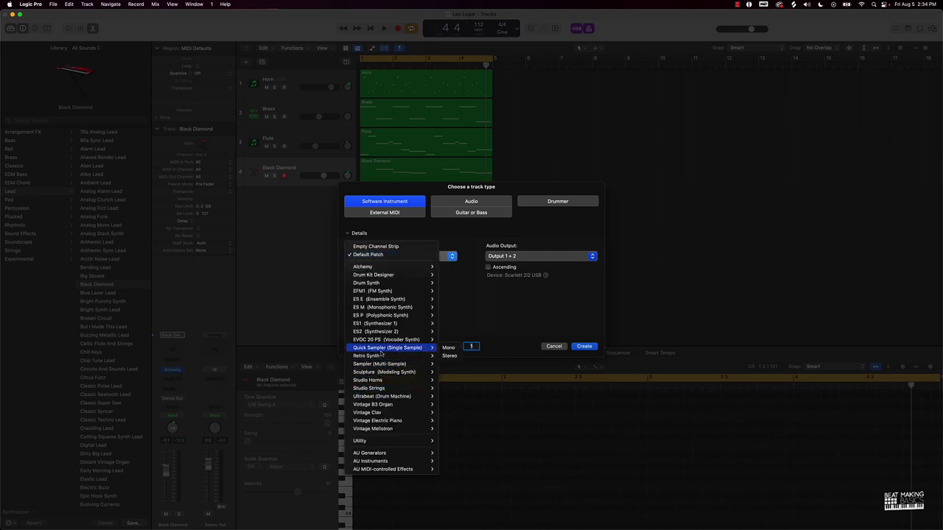
left_click(457, 356)
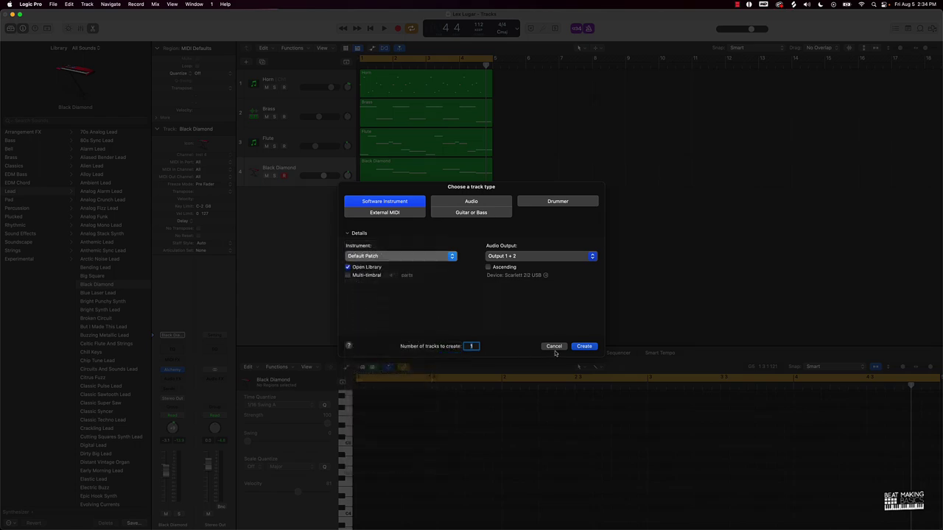
left_click(584, 346)
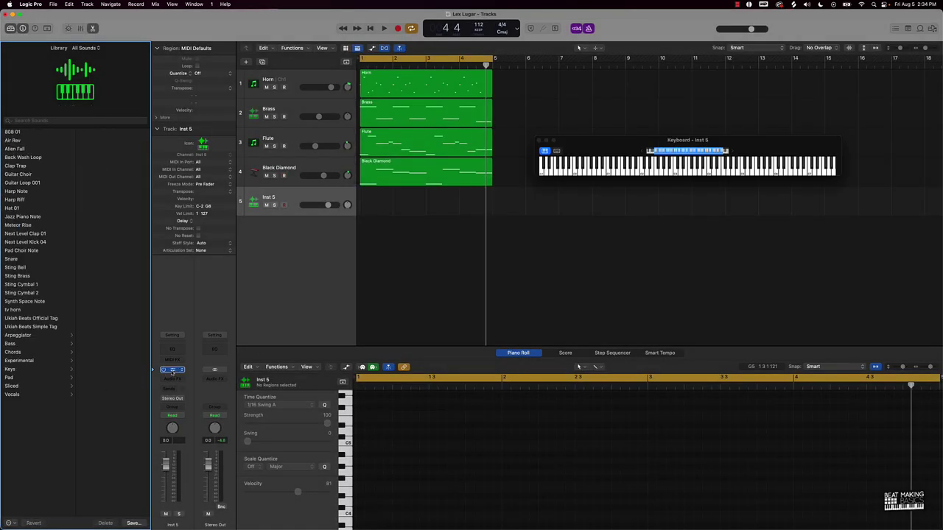
left_click(172, 371)
left_click_drag(470, 120, 332, 116)
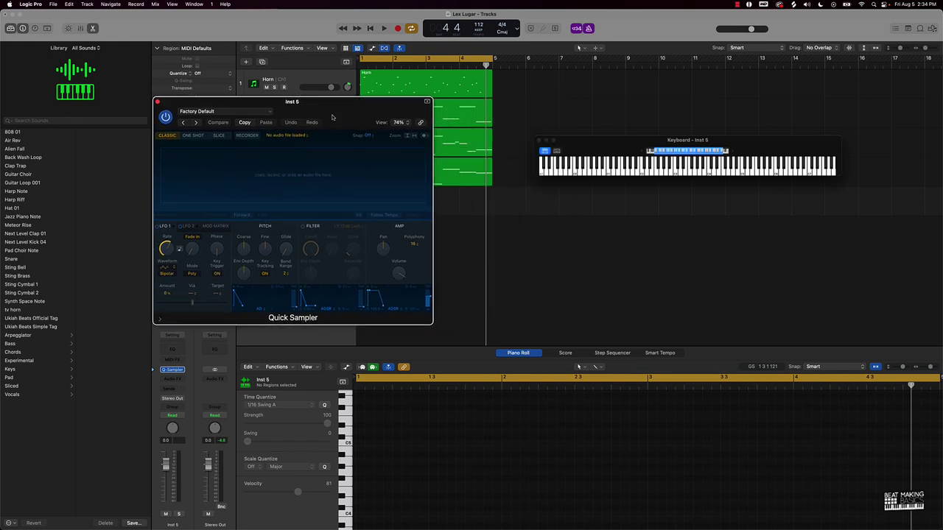
Switch to Splice, clear the melody filter on the Lex Luger Smoke Break Sample Pack, and browse its samples
left_click(553, 515)
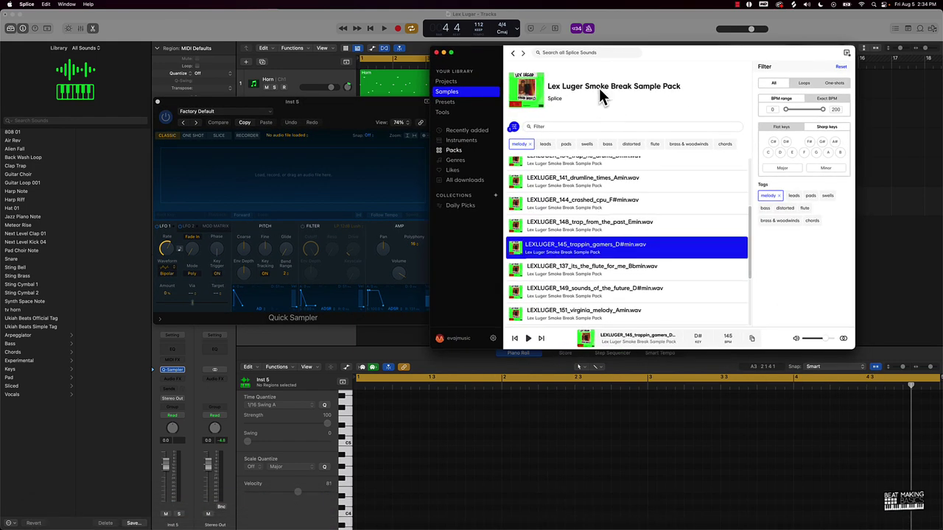
left_click(532, 146)
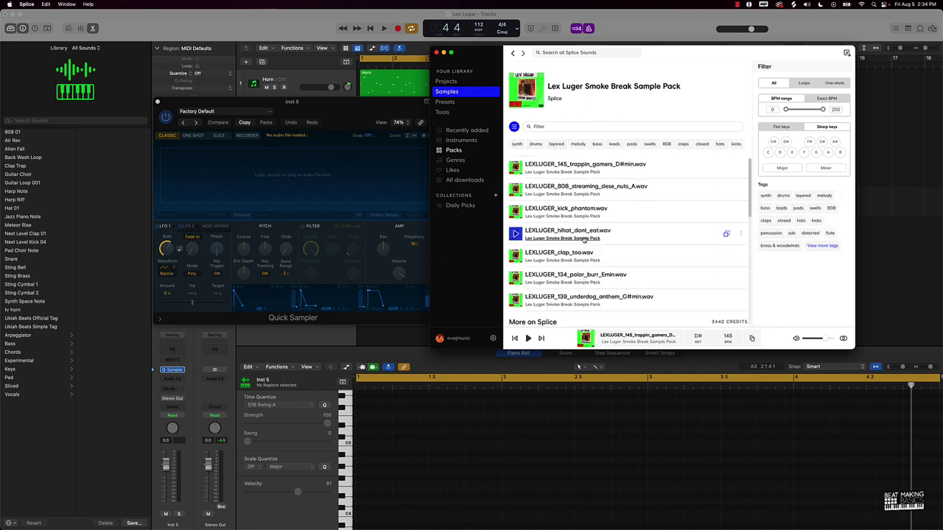
scroll(582, 240, "down", 3)
scroll(582, 241, "up", 3)
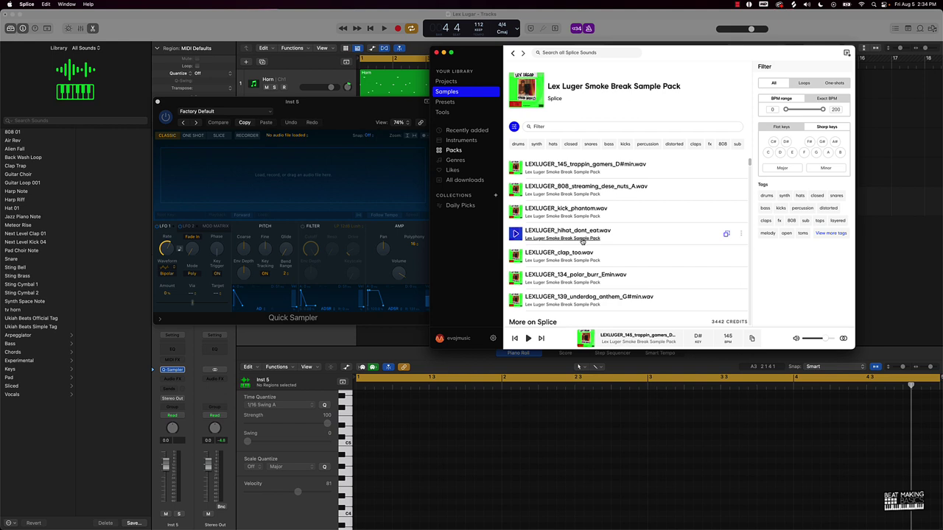
scroll(582, 241, "down", 2)
scroll(582, 241, "up", 2)
Preview LEXLUGER_clap_too.wav and load it into the Quick Sampler on the new track
left_click(515, 255)
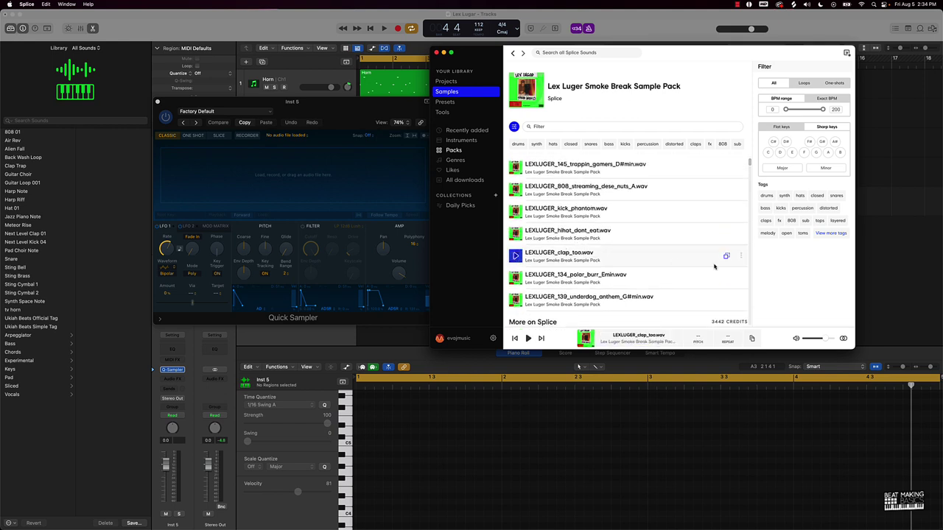
left_click_drag(708, 258, 280, 158)
left_click(314, 67)
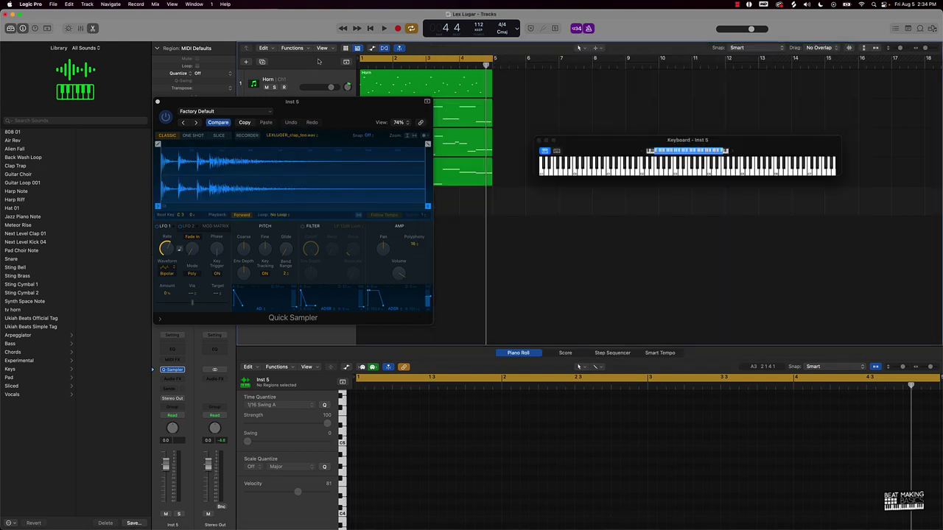
Build a 16-step clap pattern with only step 9 on in the Step Sequencer, and move its region to bar 1
left_click(613, 354)
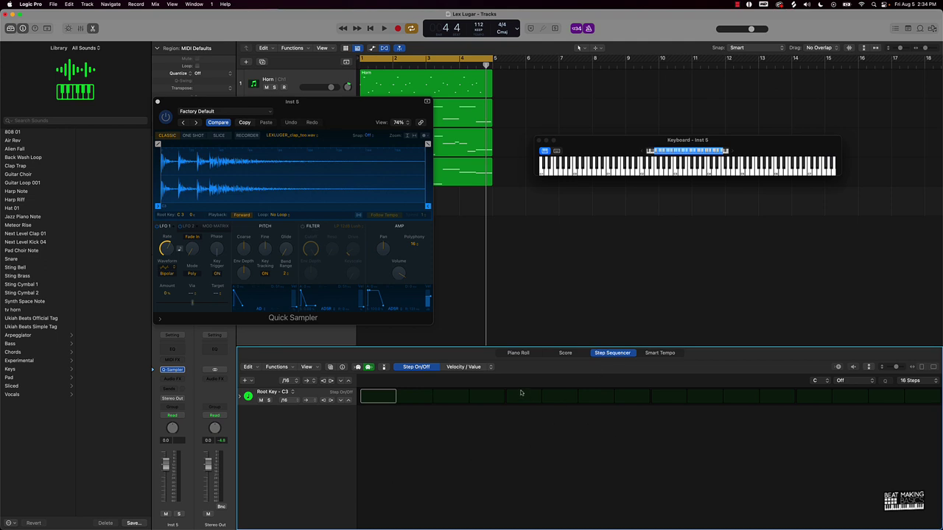
left_click(668, 398)
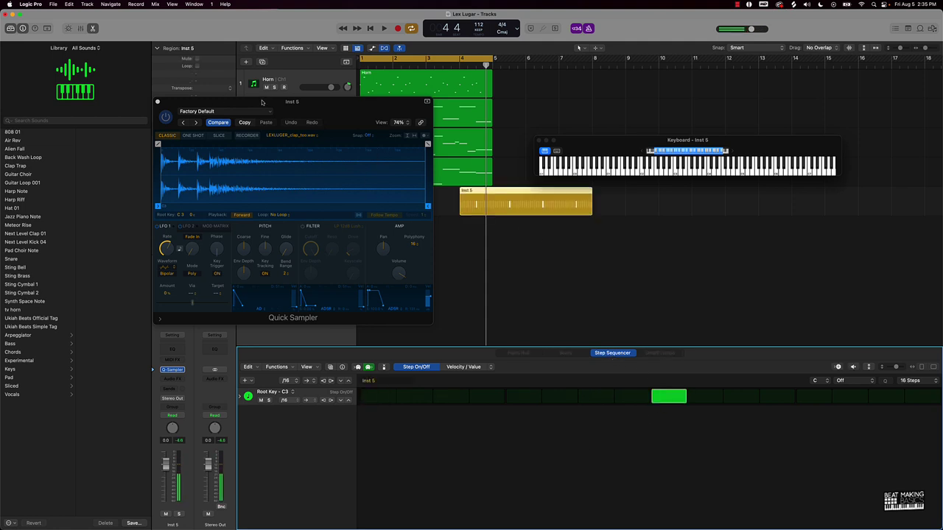
left_click_drag(264, 101, 307, 242)
left_click_drag(523, 193, 416, 202)
Play the loop from the beginning with the clap pattern, stop playback, and close the Quick Sampler window
key("Return")
key("space")
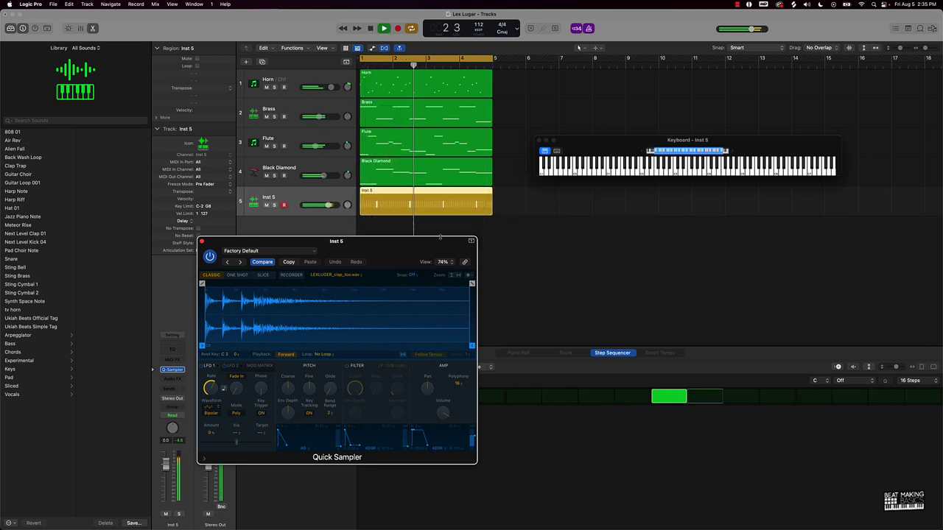
left_click_drag(411, 254, 397, 107)
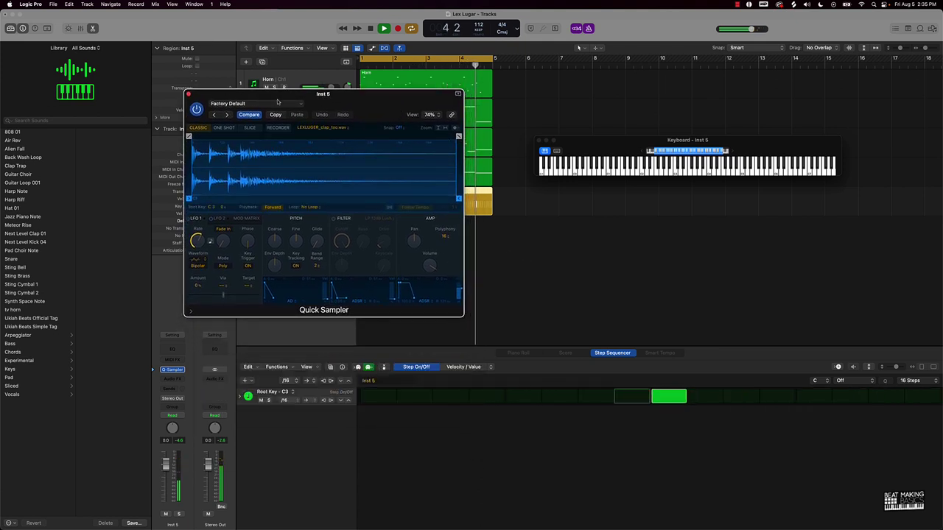
left_click_drag(284, 100, 476, 115)
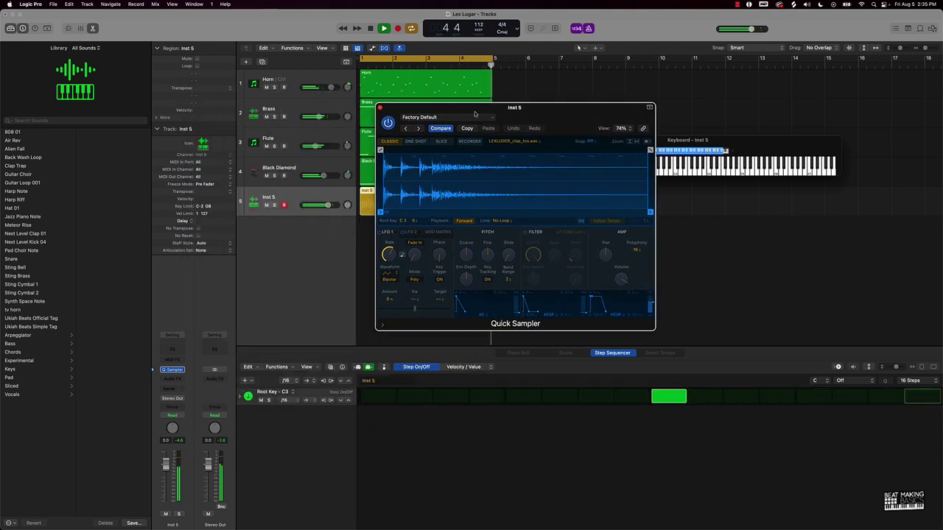
key("space")
left_click(380, 108)
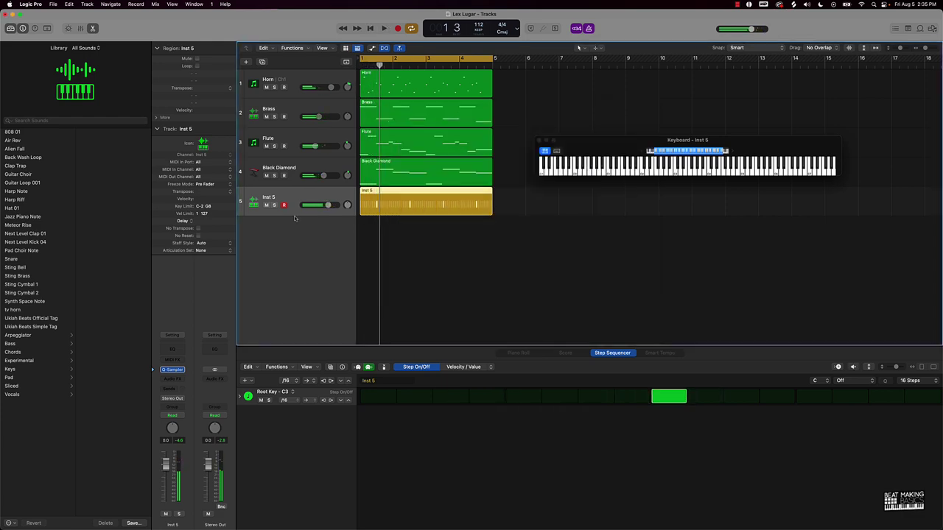
Create one software instrument track using Quick Sampler (Single Sample) below the clap track
left_click(245, 63)
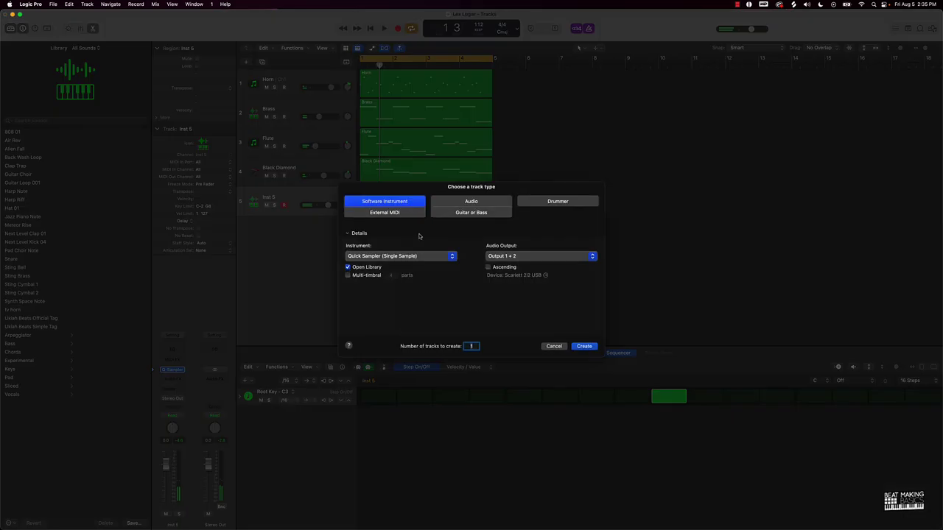
left_click(584, 346)
key("super+k")
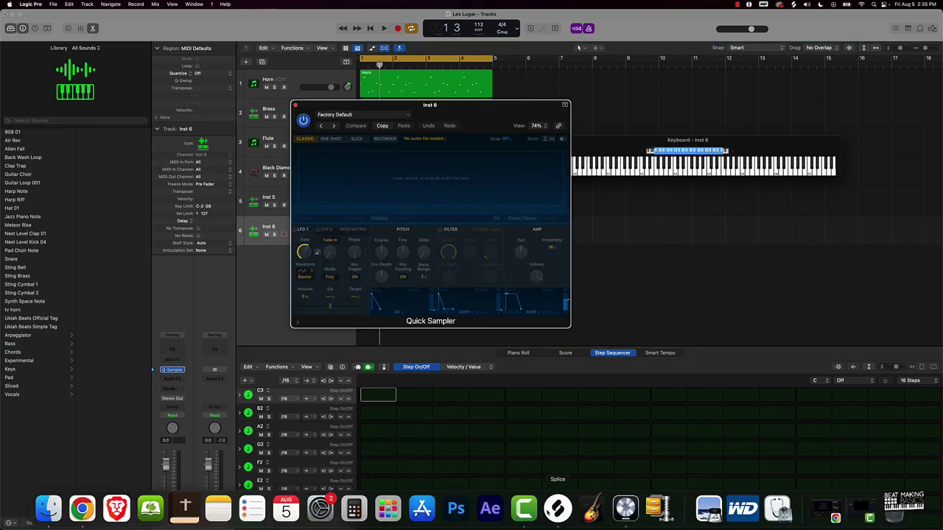
Switch to Splice and filter the Lex Luger Smoke Break Sample Pack by the snares tag
left_click(558, 508)
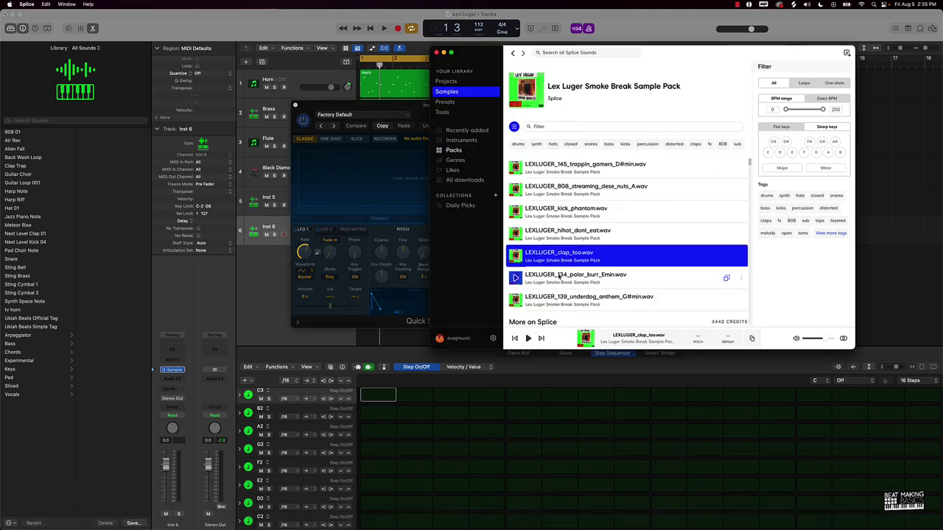
scroll(557, 277, "down", 5)
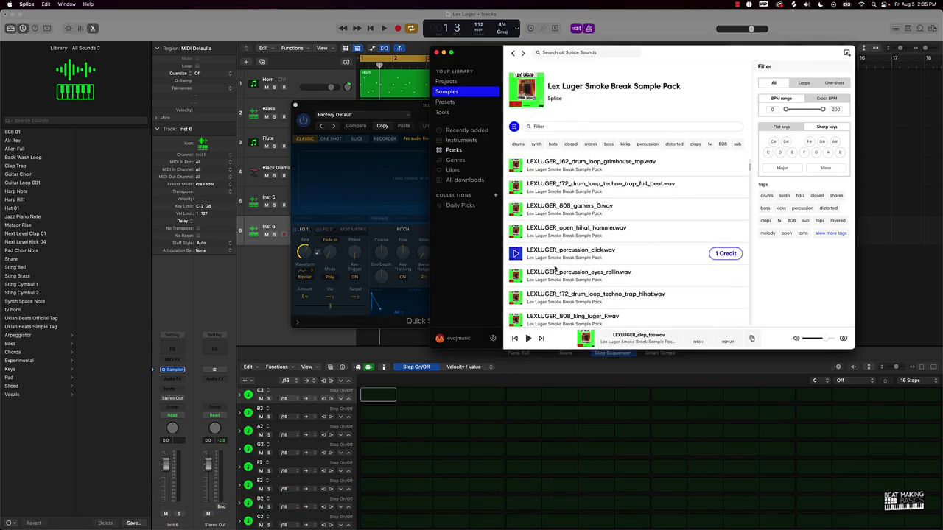
scroll(554, 269, "down", 1)
left_click(590, 144)
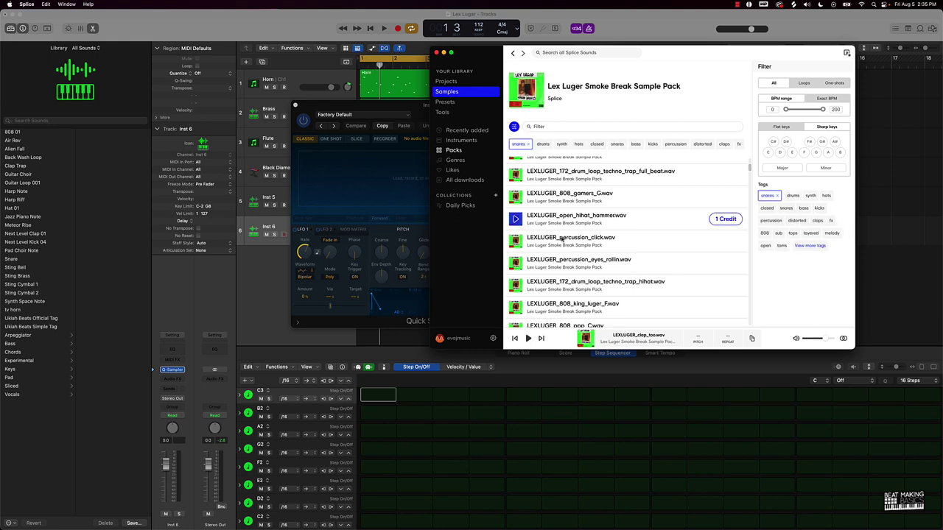
scroll(546, 290, "down", 2)
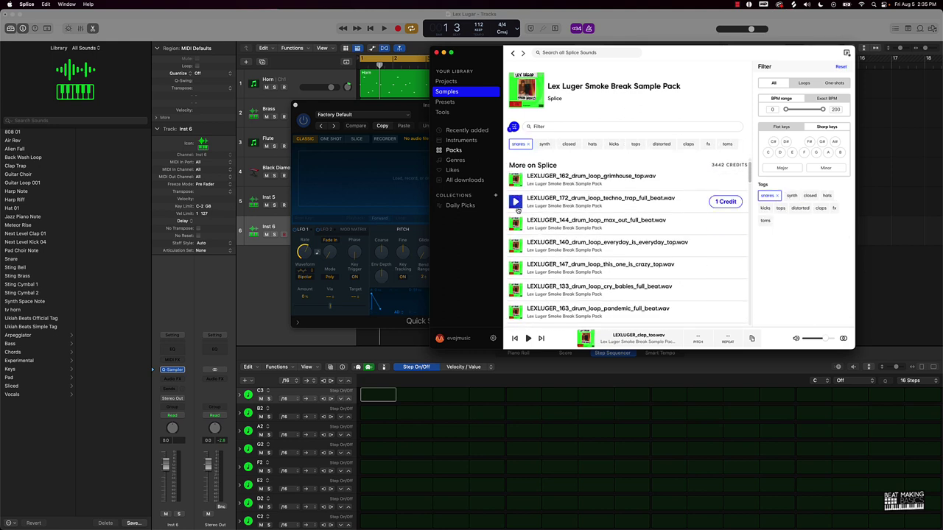
Audition candidate samples in the filtered pack, including LEXLUGER_snare_turtle_suit.wav and LEXLUGER_snare_rim.wav
left_click(516, 202)
scroll(530, 263, "down", 5)
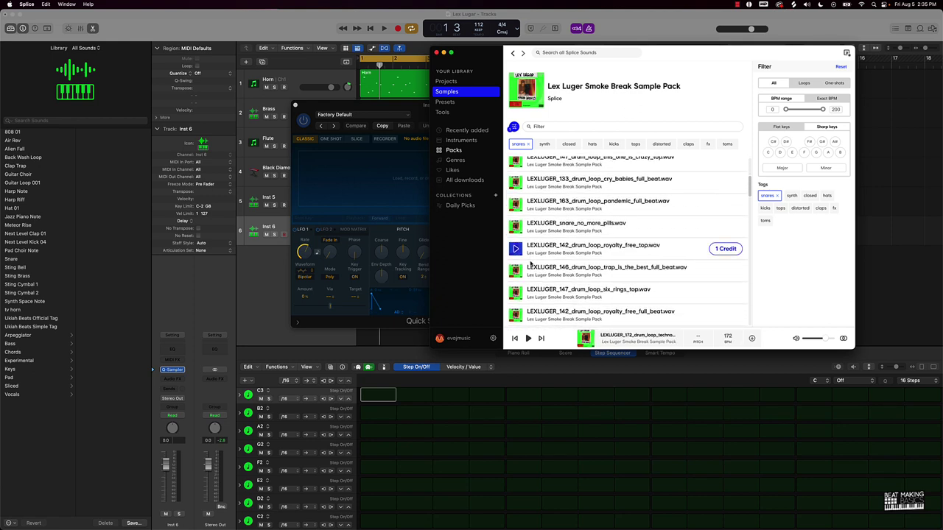
scroll(530, 263, "down", 1)
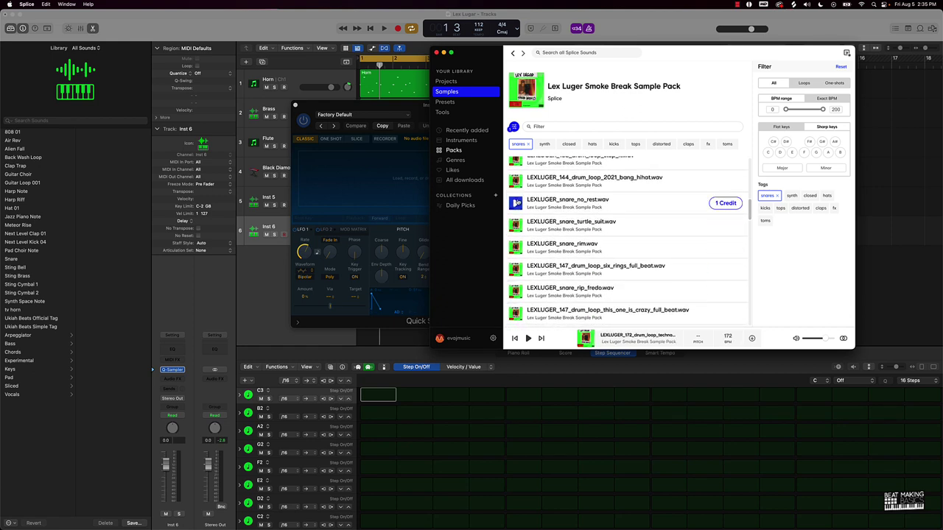
left_click(515, 224)
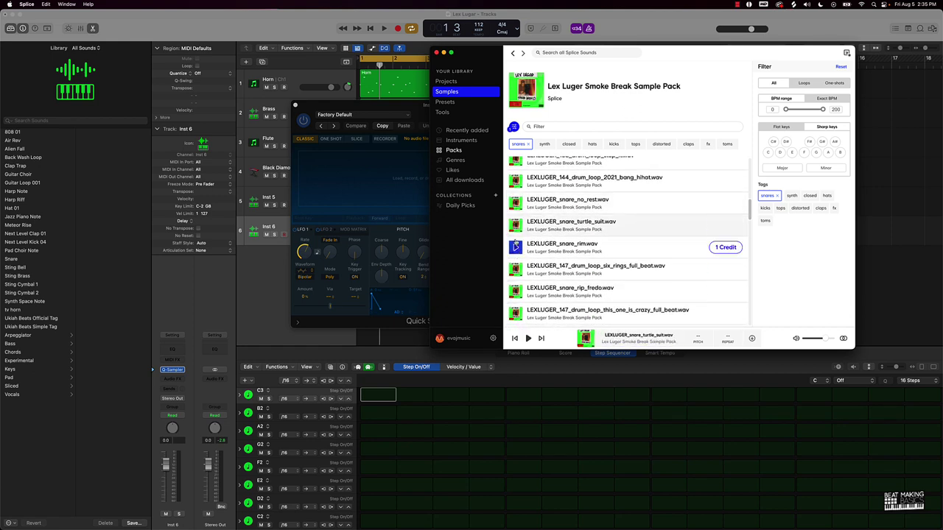
left_click(515, 246)
scroll(516, 235, "down", 3)
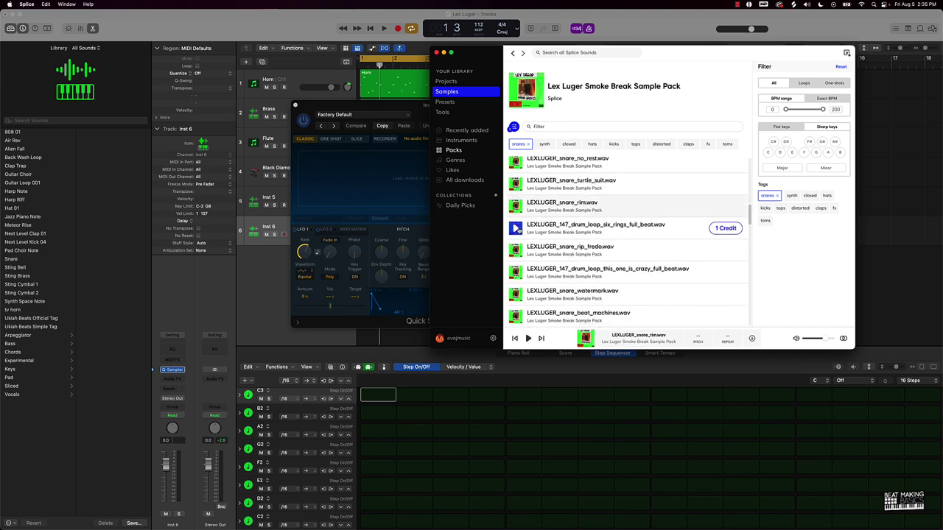
left_click(516, 227)
Preview and download LEXLUGER_snare_rip_fredo.wav, load it into the new track's Quick Sampler, and return to Logic Pro
left_click(516, 251)
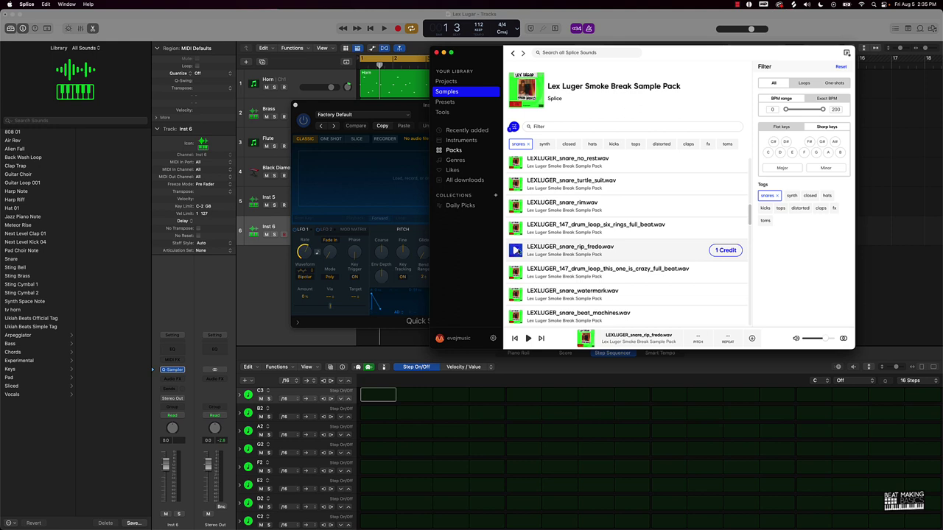
left_click_drag(670, 251, 349, 189)
left_click(272, 277)
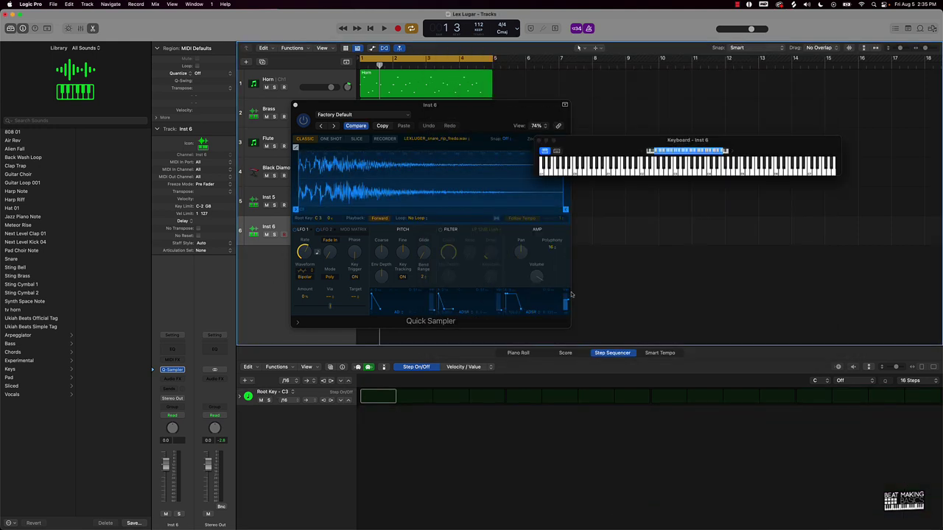
Show the Piano Roll, move Quick Sampler clear of the tracks, and record a four-bar snare pattern on Inst 6 over the loop
left_click(515, 353)
left_click_drag(454, 108, 730, 216)
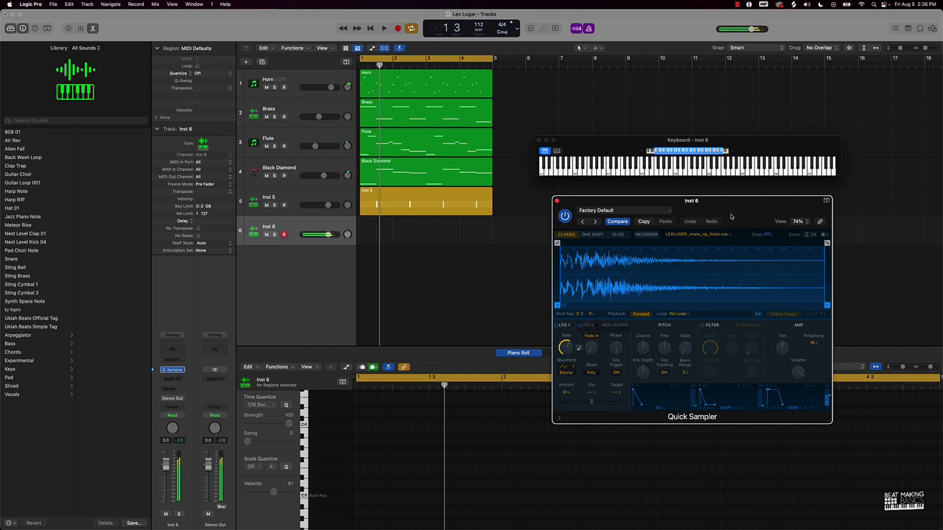
key("space")
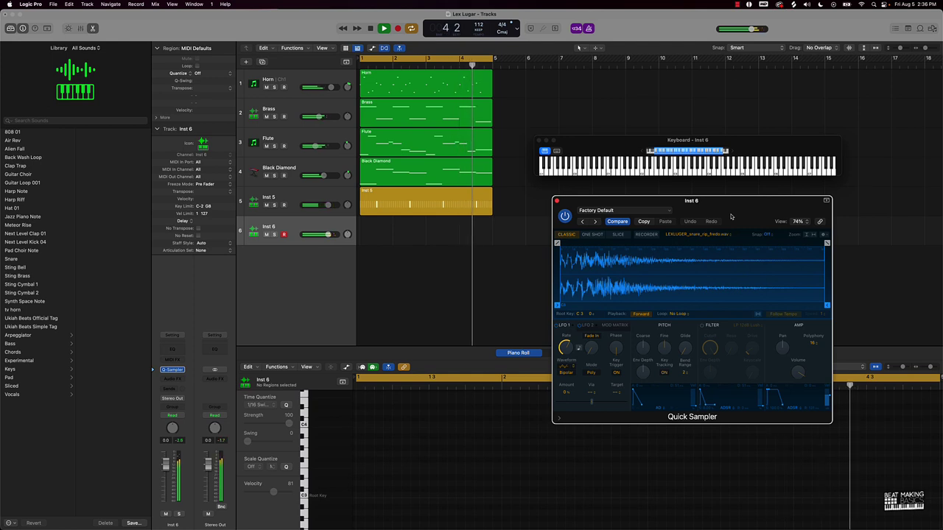
key("r")
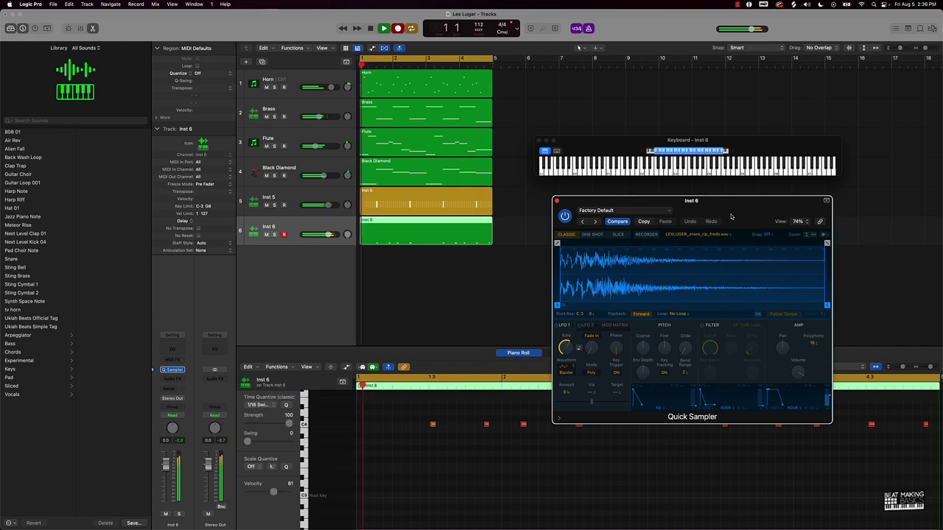
Quantize all the recorded snare notes to the 1/16 swing grid and stop playback
left_click(456, 391)
left_click(287, 405)
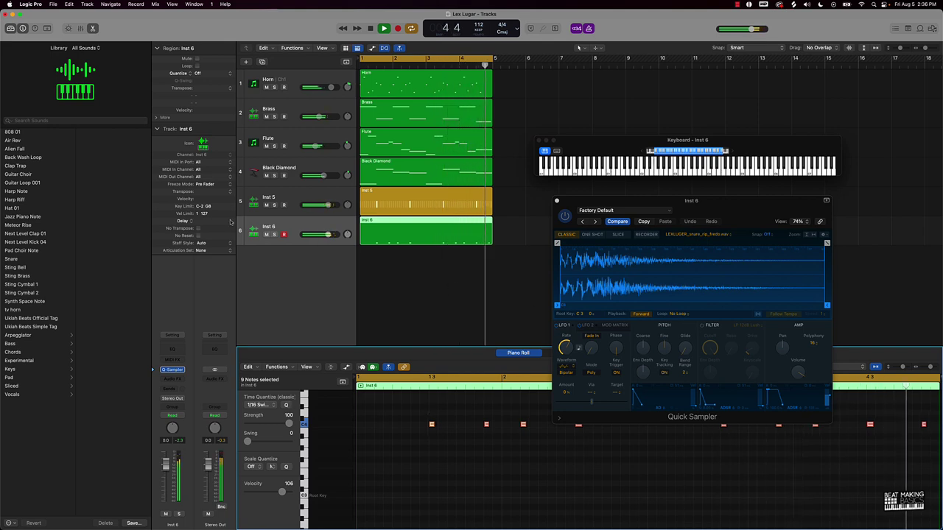
key("space")
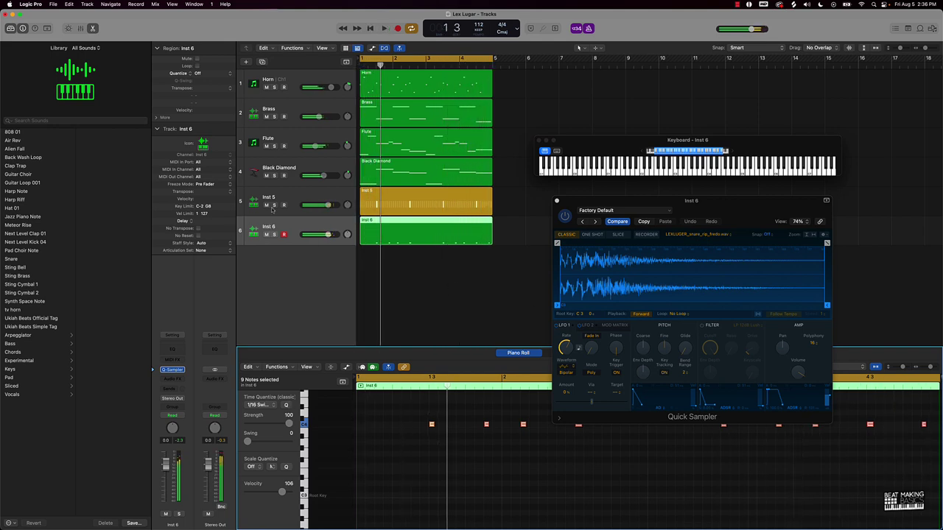
Rename tracks 5 and 6 as Clap and Snare, and name their regions after the tracks
left_click(271, 198)
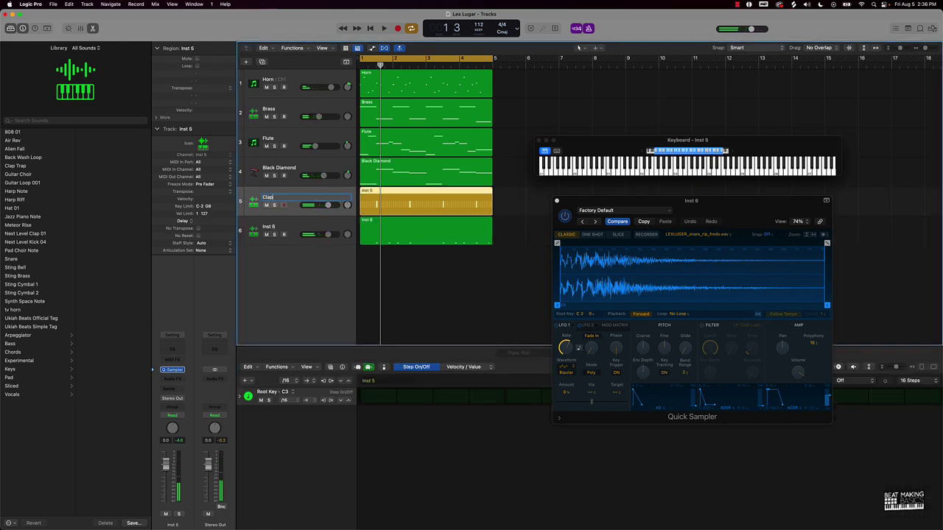
key("Return")
double_click(269, 227)
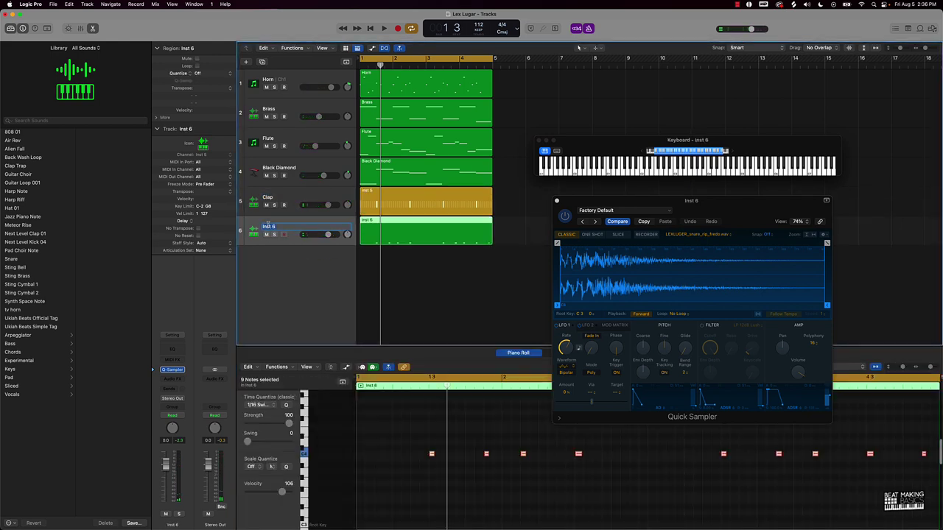
type("Snare")
key("Return")
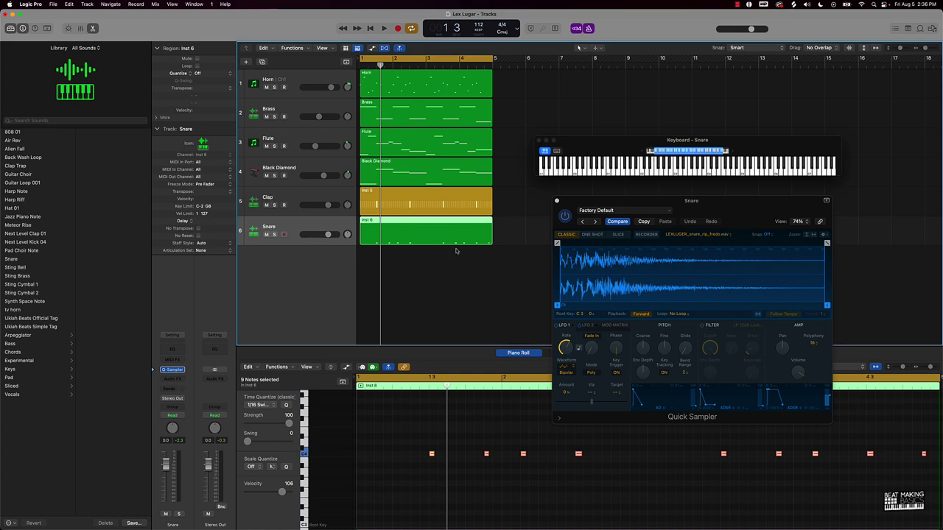
left_click_drag(437, 270, 434, 207)
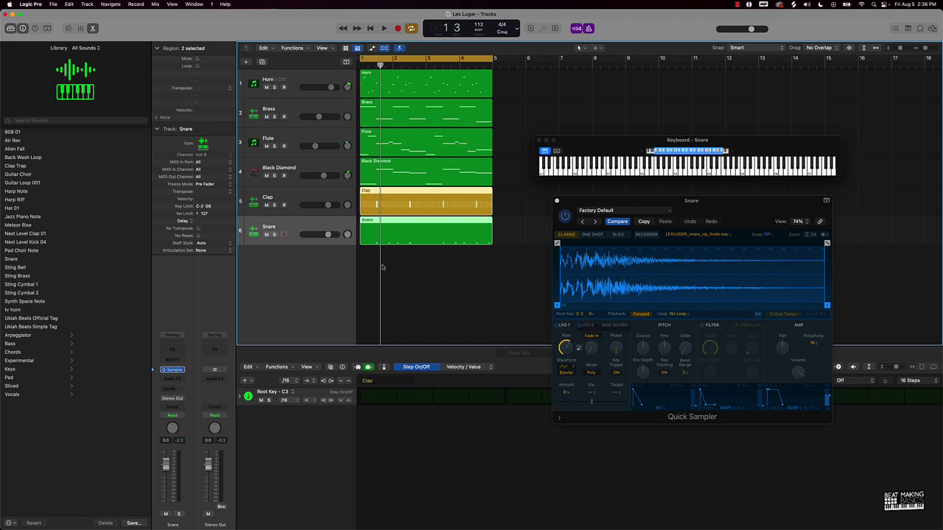
left_click(436, 287)
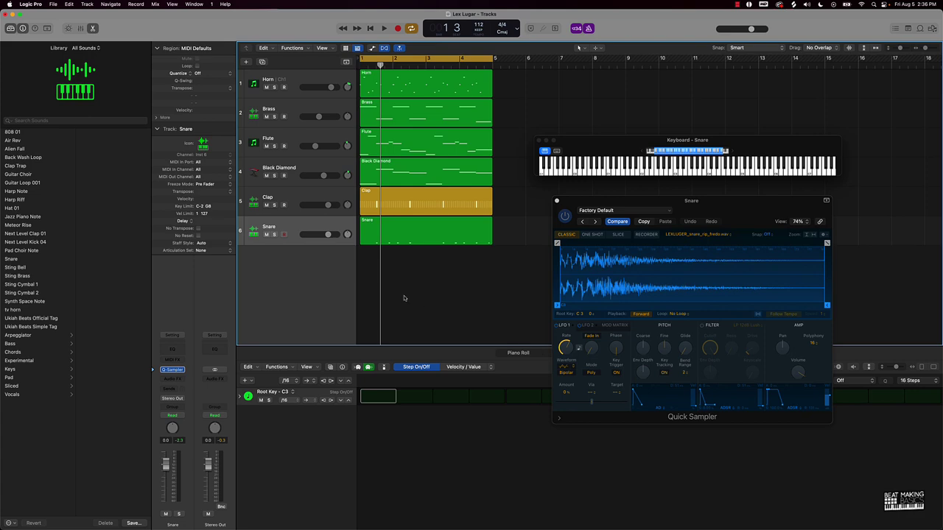
Add a Quick Sampler (Single Sample) software instrument track below Snare and move the open sampler window aside
left_click(247, 62)
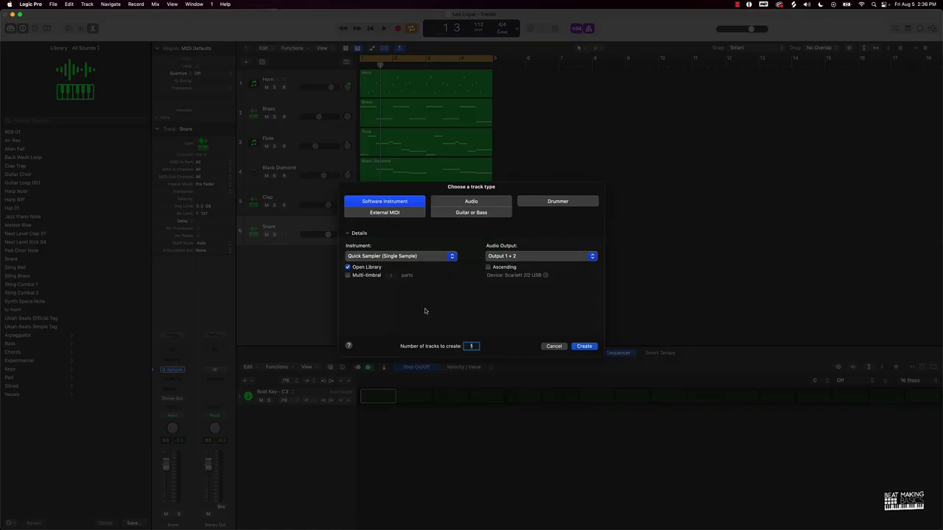
left_click(585, 346)
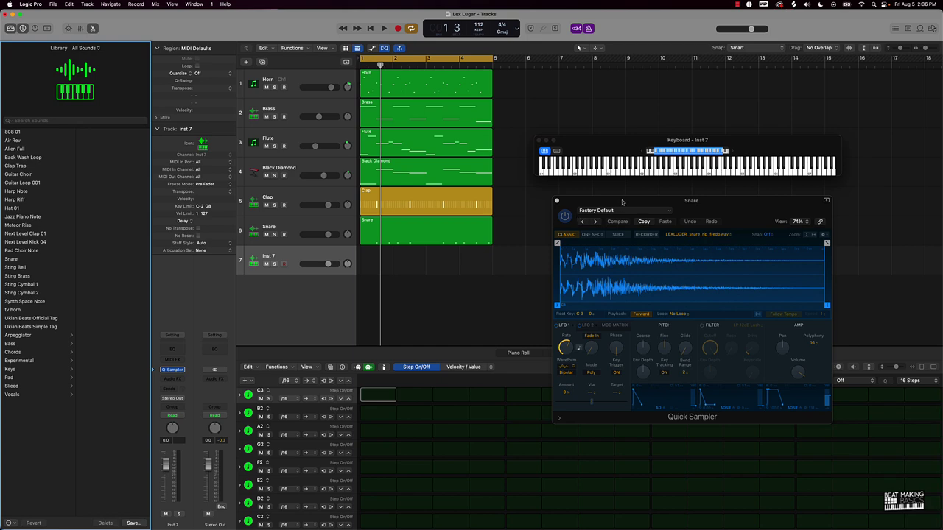
left_click_drag(623, 202, 139, 91)
Switch to Splice, clear the snares filter, and search the Lex Luger pack for "hat"
mouse_move(363, 527)
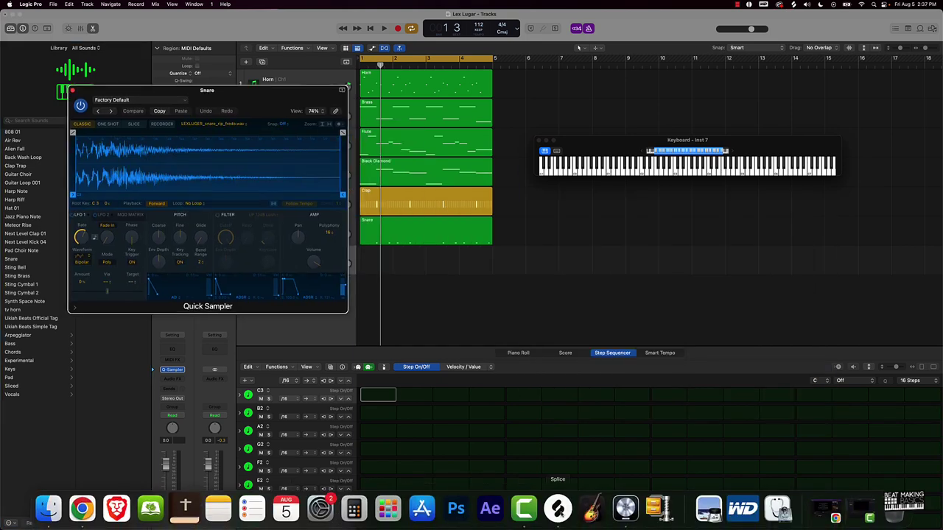
left_click(557, 508)
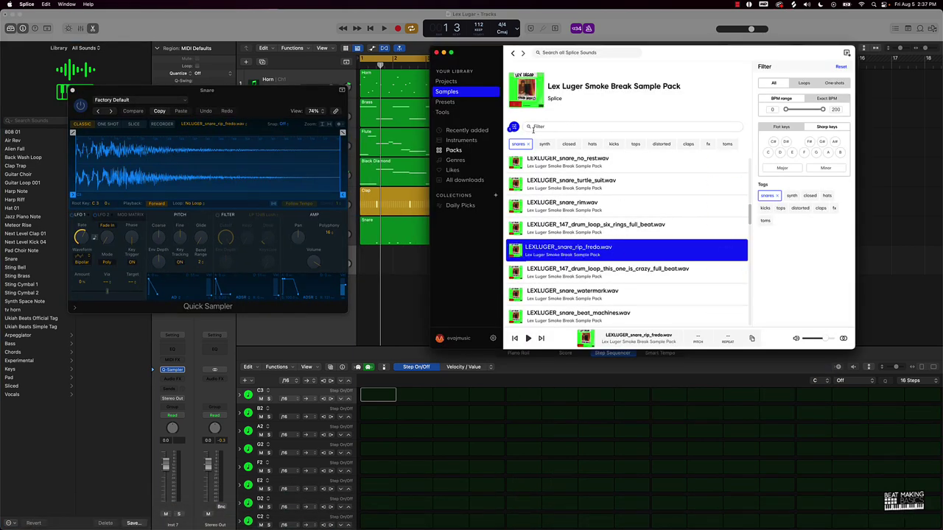
left_click(527, 144)
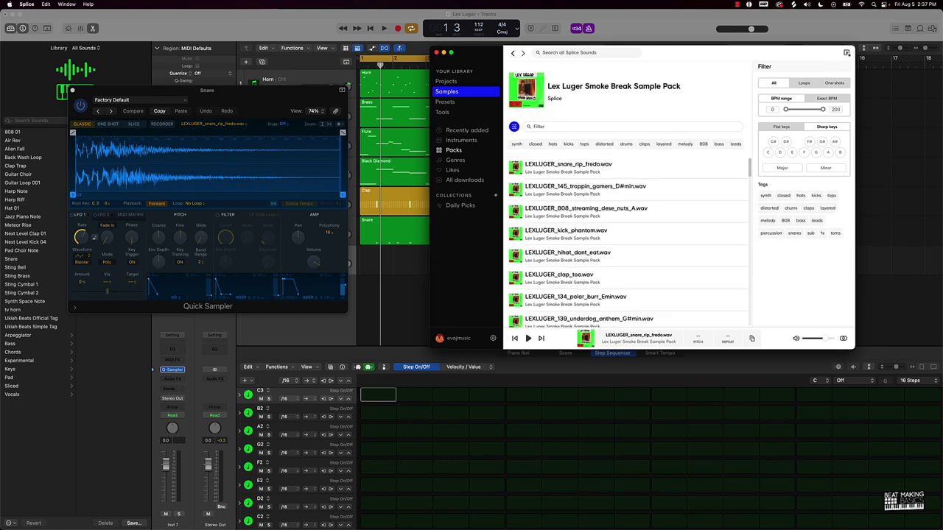
type("hat")
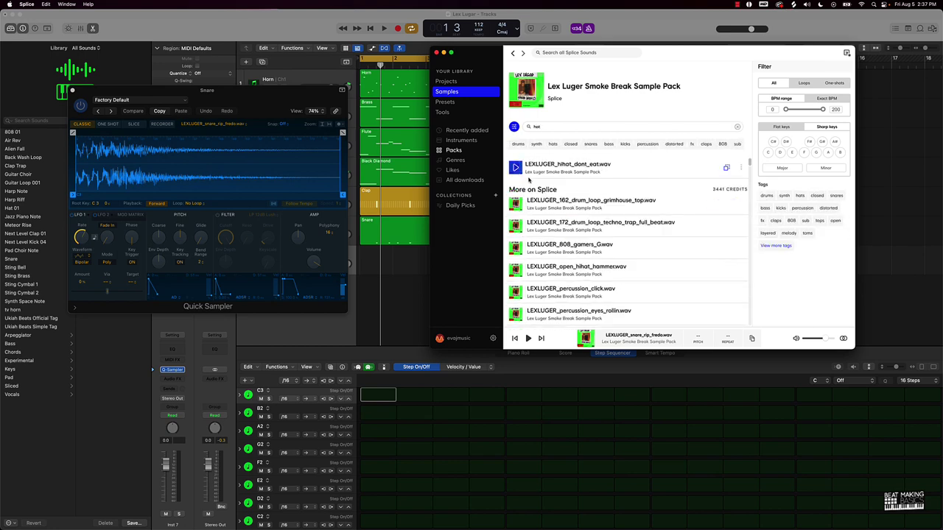
Preview the hi-hats, get LEXLUGER_hihat_johnny.wav for one credit, load it into the open Snare Quick Sampler, and return to Logic Pro
left_click(516, 168)
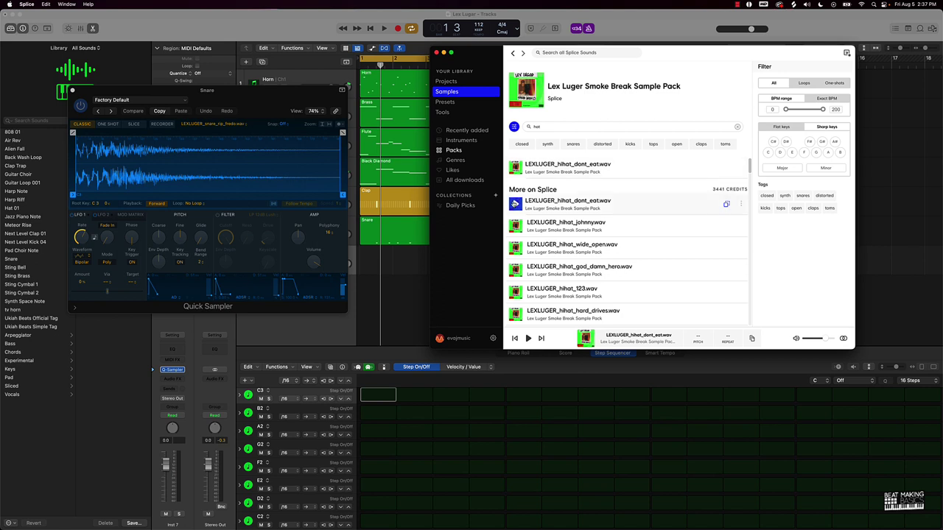
left_click(514, 227)
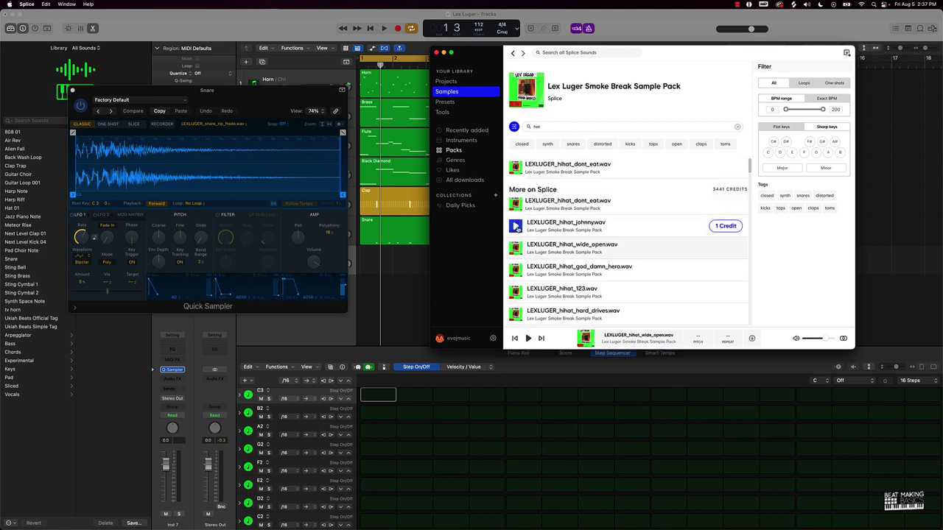
left_click(725, 226)
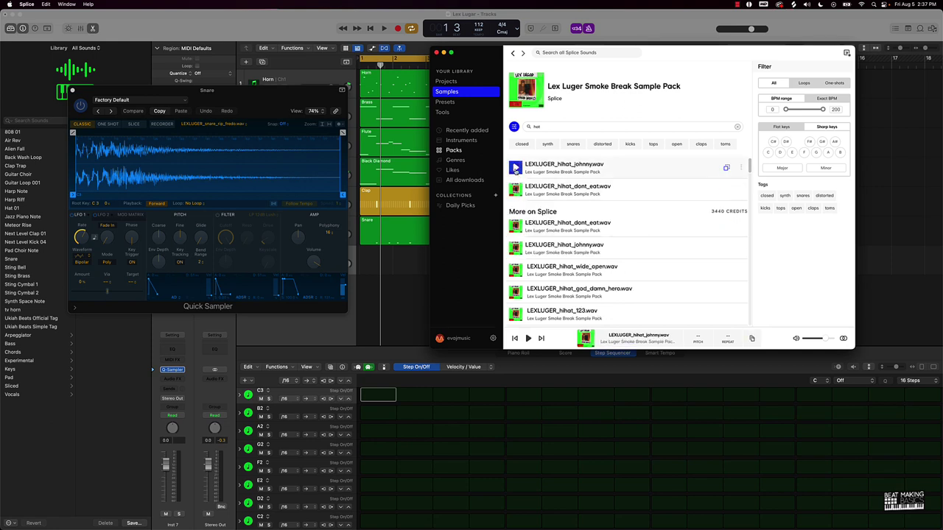
left_click_drag(517, 168, 221, 159)
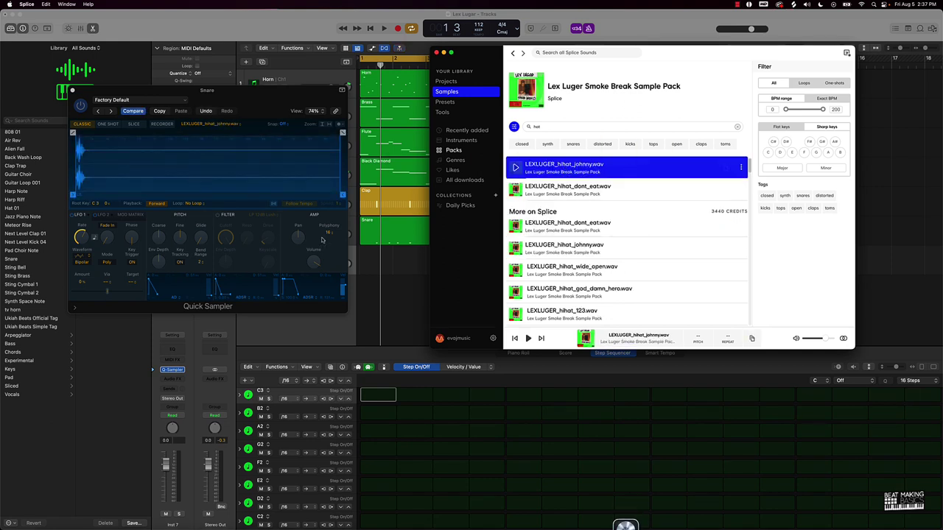
left_click(374, 308)
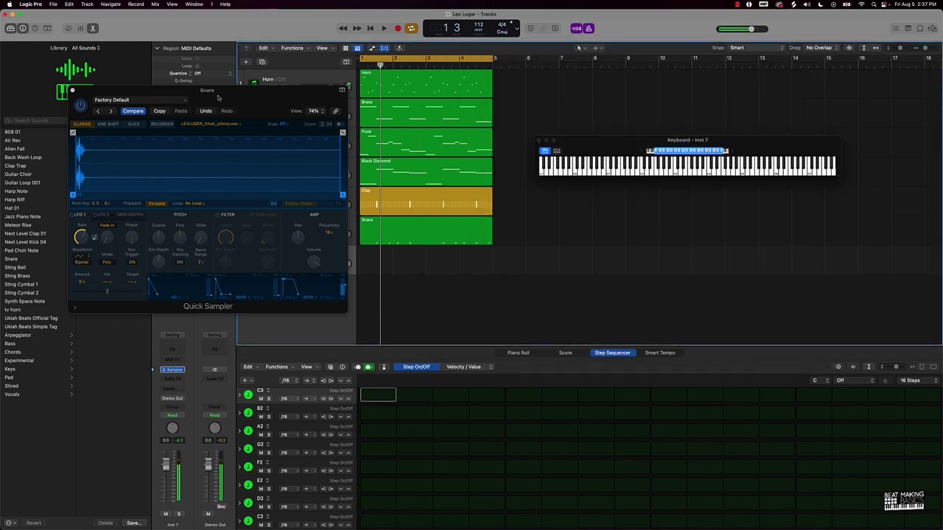
Move the Quick Sampler window off the track list and select the Snare track
left_click_drag(219, 97, 675, 153)
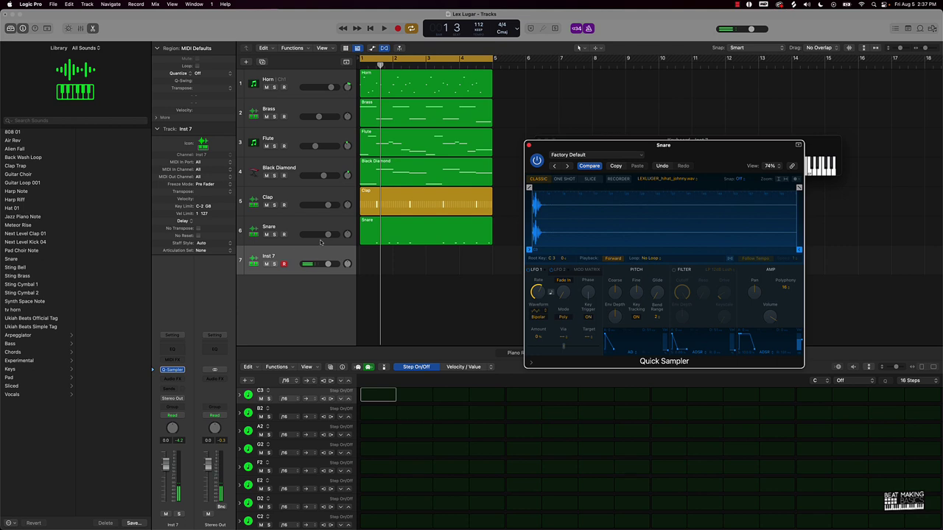
left_click(292, 225)
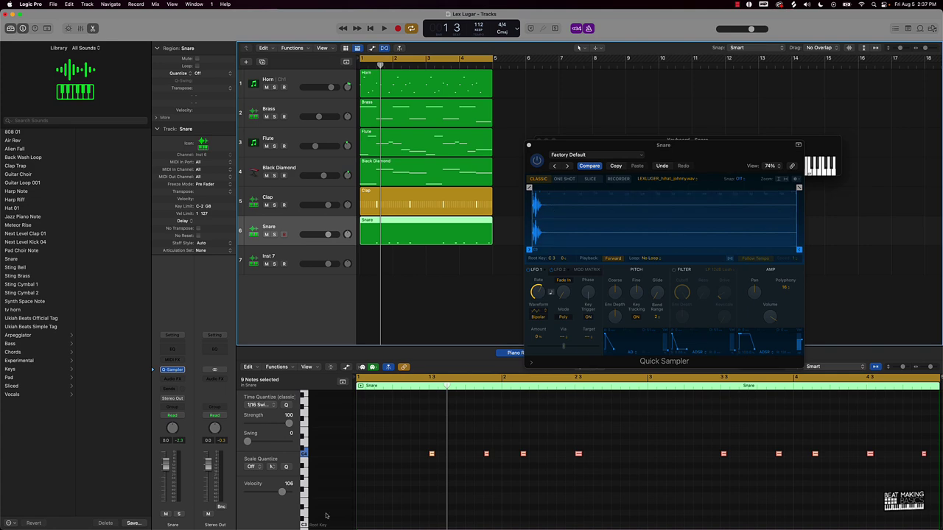
Clear the "hat" filter in Splice, return to Logic Pro, and open the Snare track's Quick Sampler over the track list
left_click(559, 508)
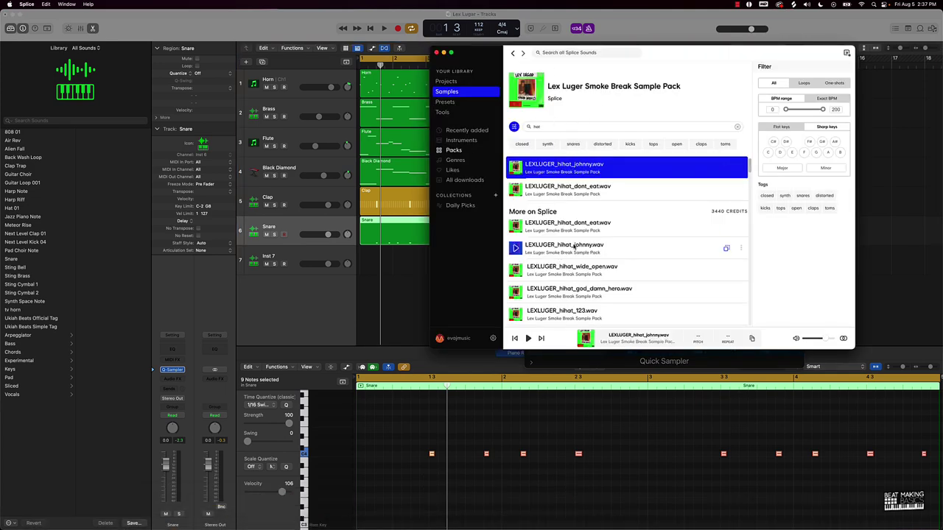
left_click(737, 127)
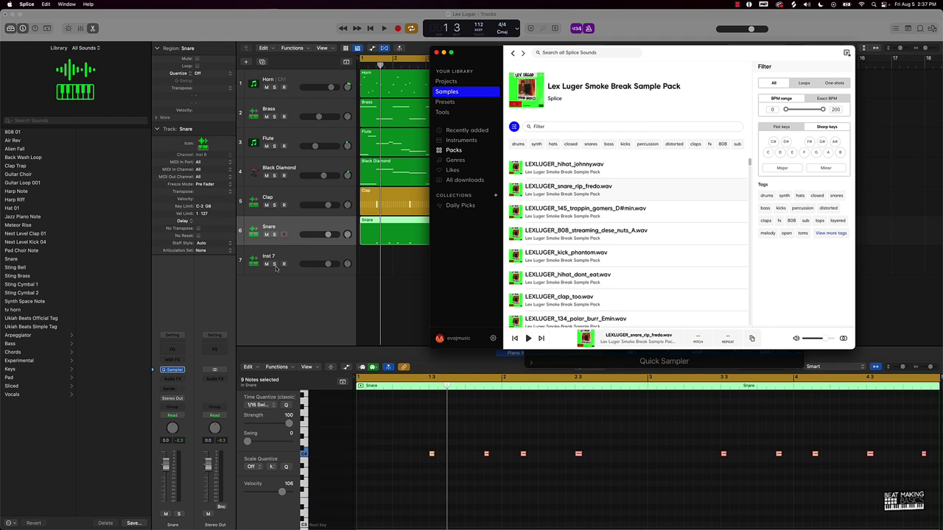
left_click(174, 370)
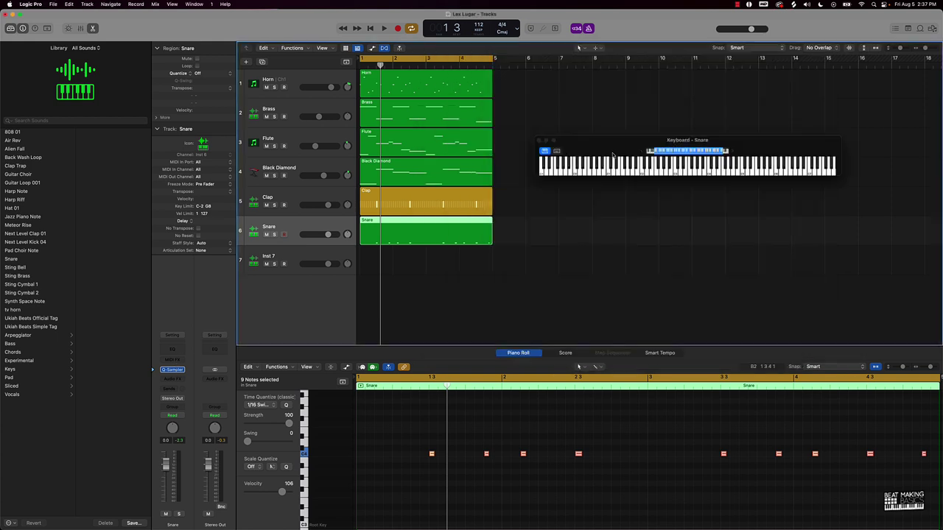
left_click(172, 369)
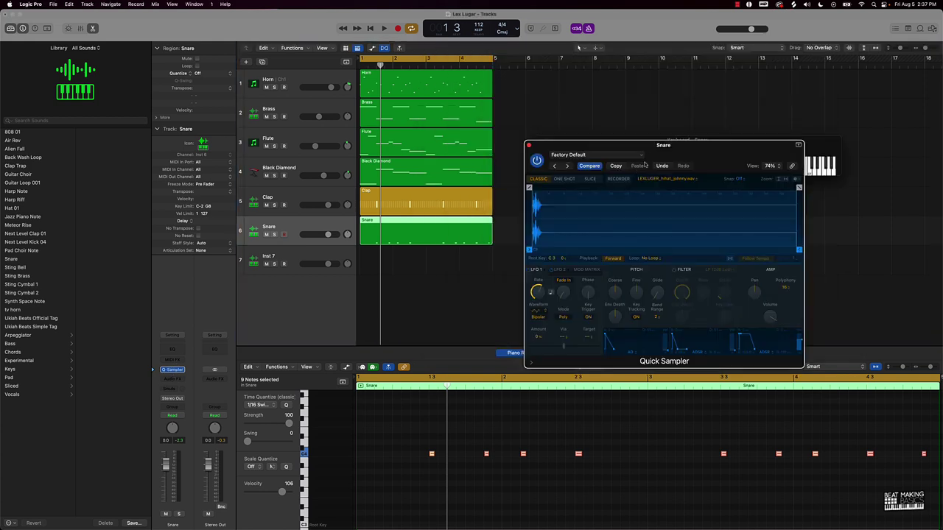
left_click_drag(645, 164, 358, 134)
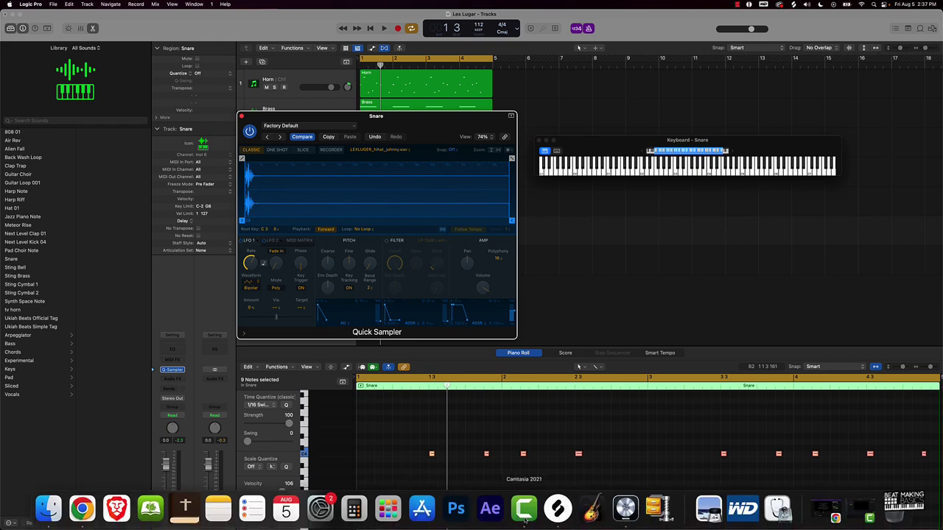
Load LEXLUGER_snare_rip_fredo.wav from Splice into the Snare track's Quick Sampler, then return to Logic Pro and close the sampler
left_click(557, 508)
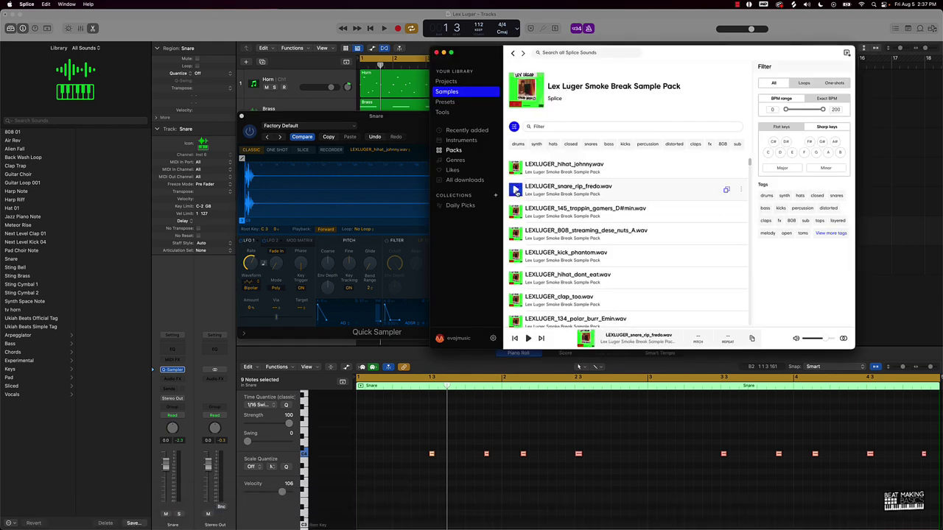
left_click_drag(515, 190, 335, 168)
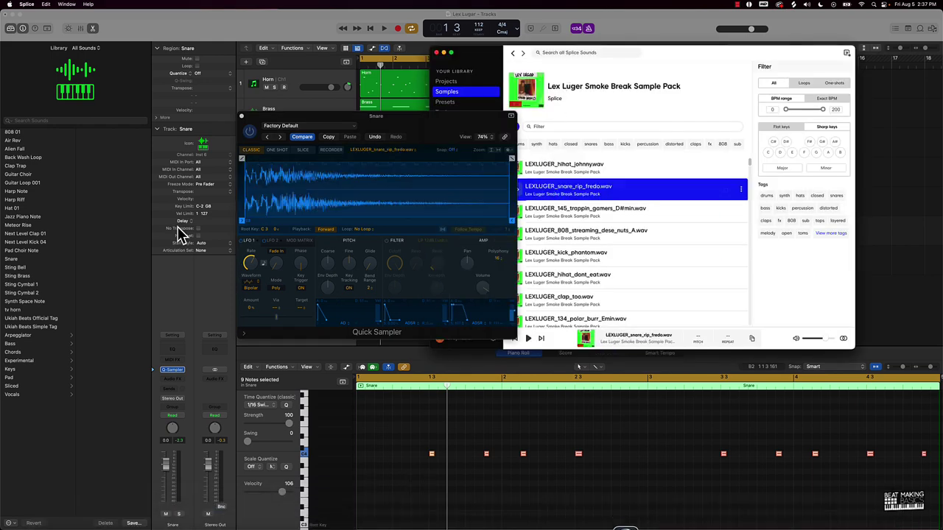
left_click(212, 268)
left_click(241, 117)
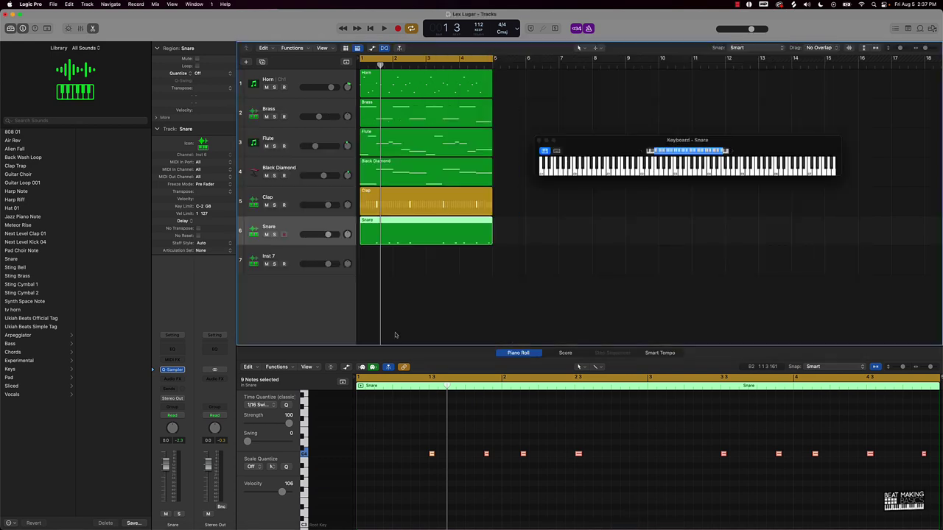
Open the Inst 7 track's Quick Sampler, load LEXLUGER_hihat_johnny.wav from Splice into it, and return to Logic Pro
left_click(292, 258)
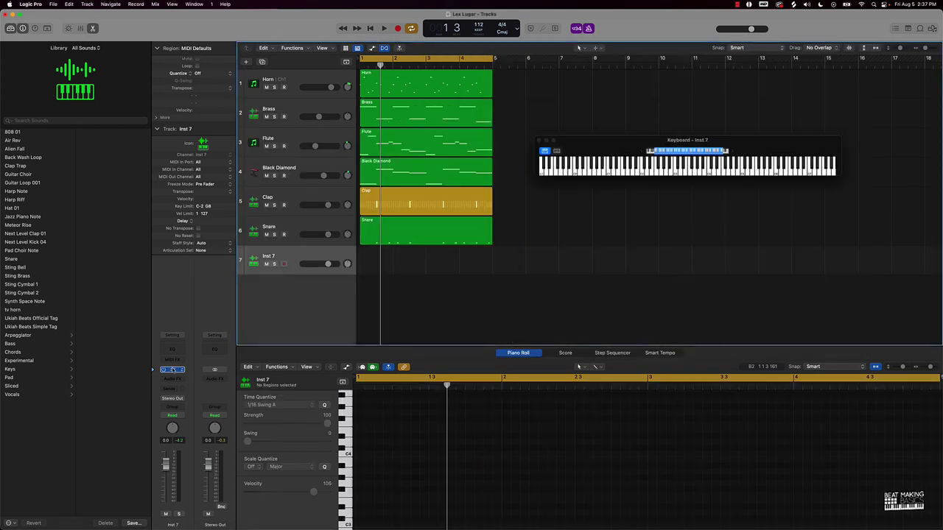
left_click(171, 370)
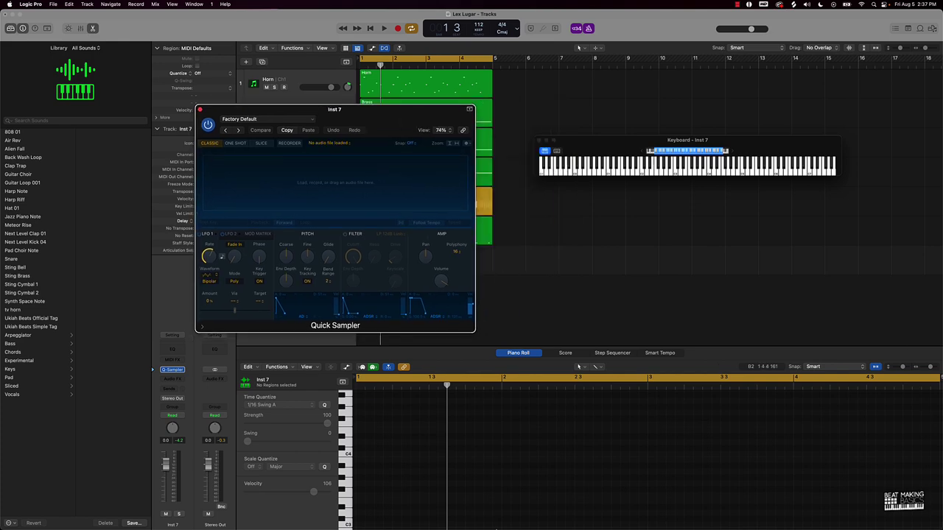
mouse_move(227, 526)
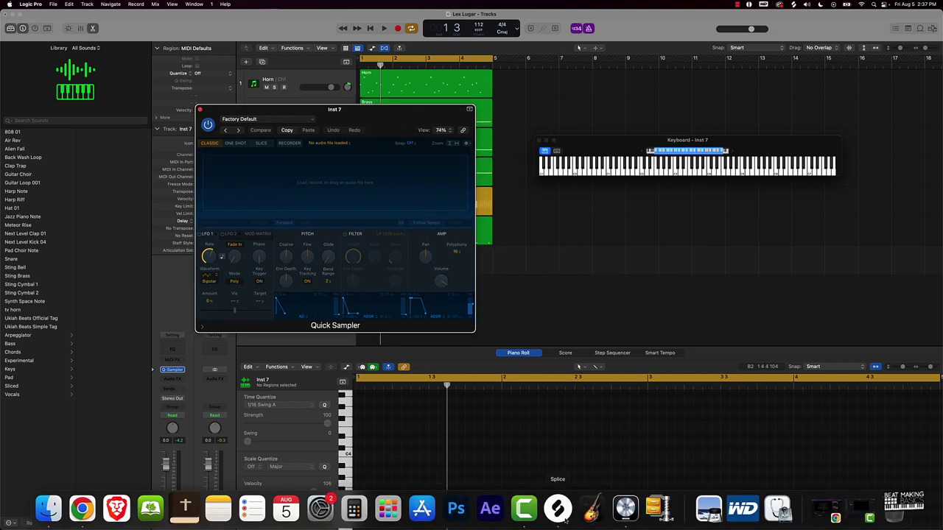
left_click(563, 515)
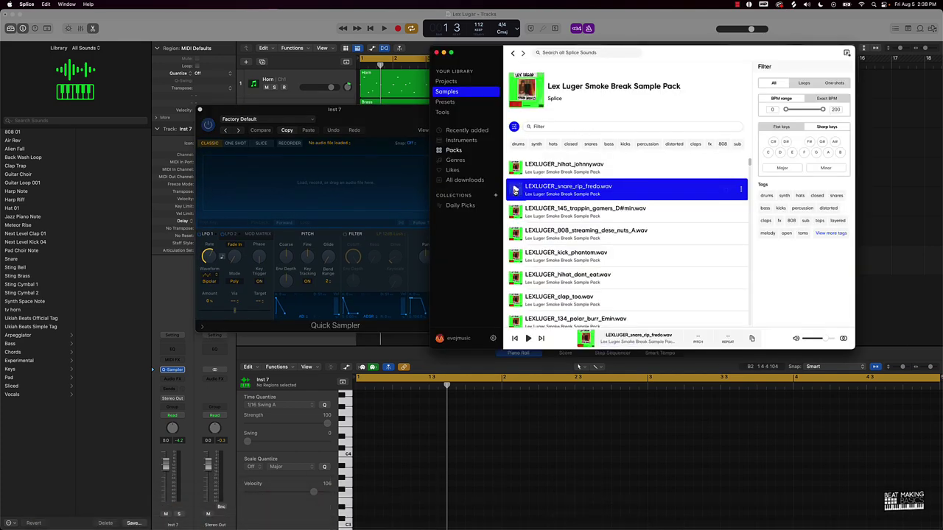
left_click(516, 167)
left_click_drag(515, 167, 217, 203)
left_click(191, 308)
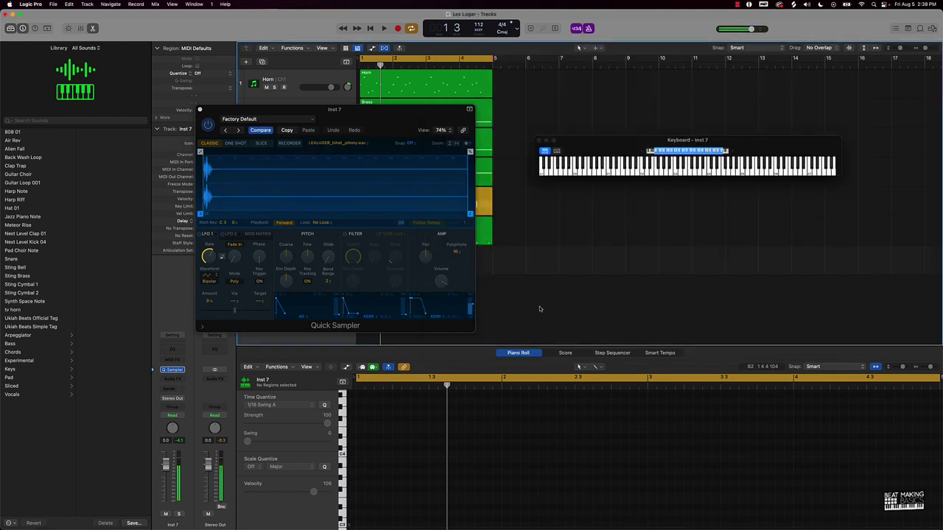
Play back the loop to rehearse, then record a four-bar eighth-note hi-hat pattern on C3 on the Inst 7 track
key("space")
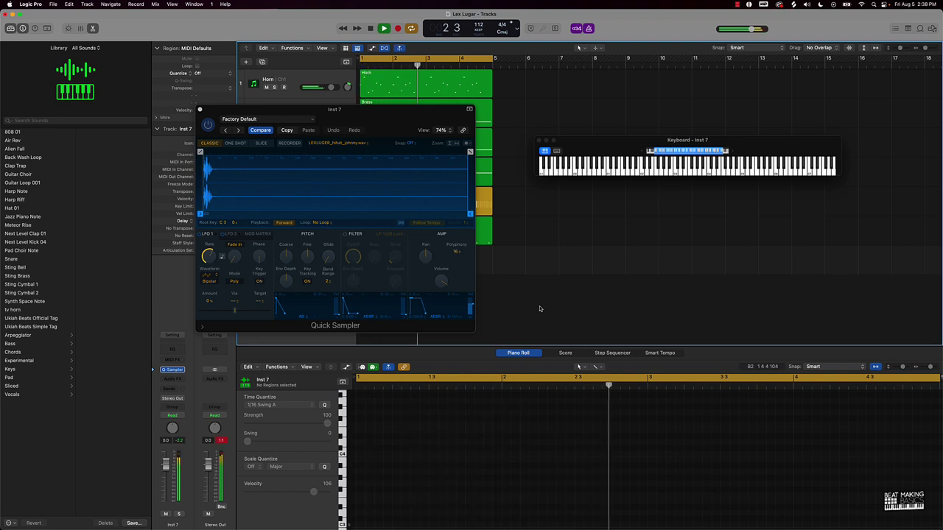
key("space")
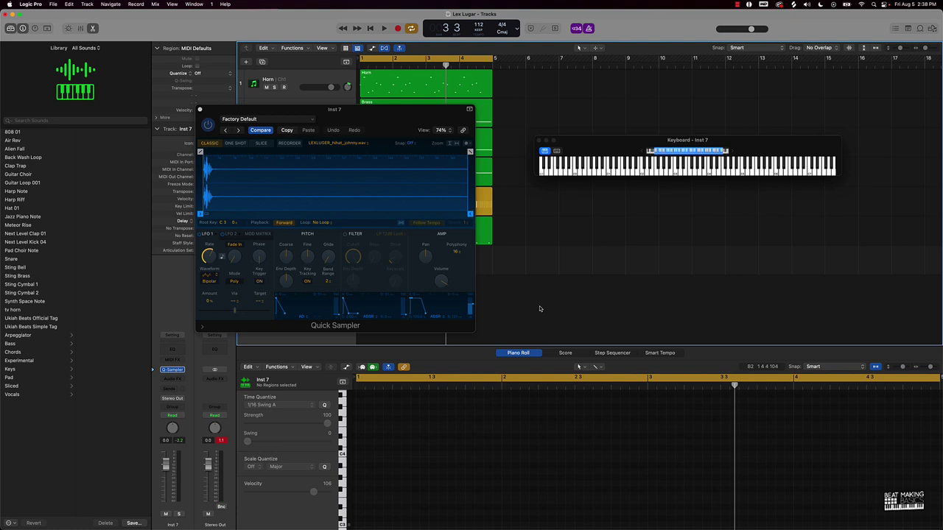
key("r")
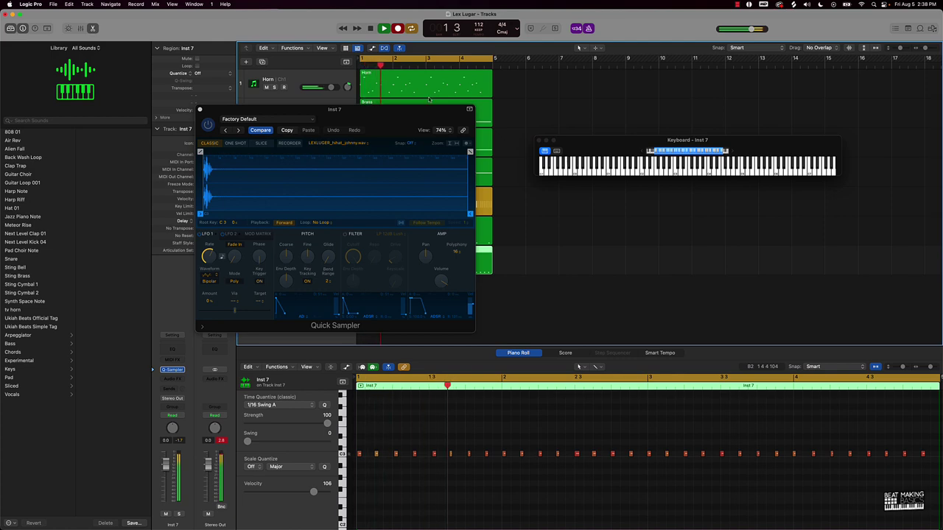
key("r")
Quantize all recorded hi-hat notes to 1/16 Swing A and disarm the Inst 7 track
left_click(479, 432)
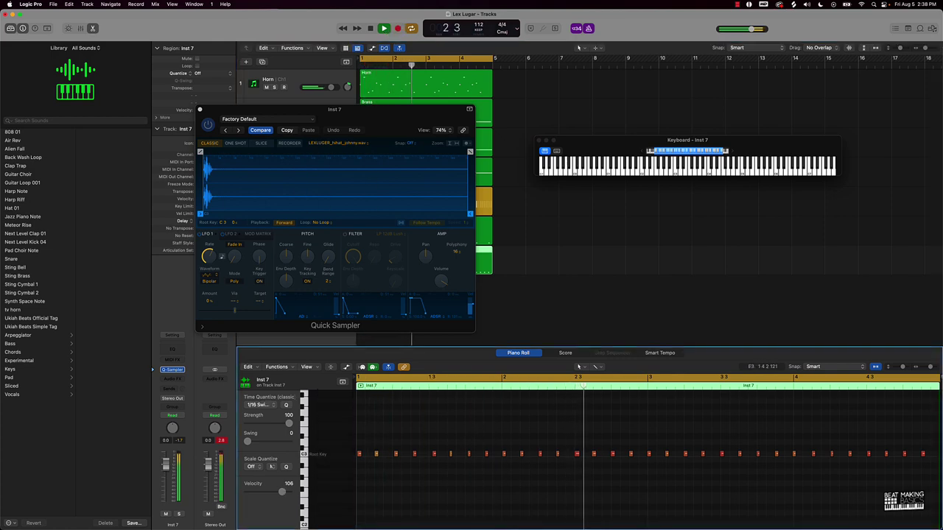
key("super+a")
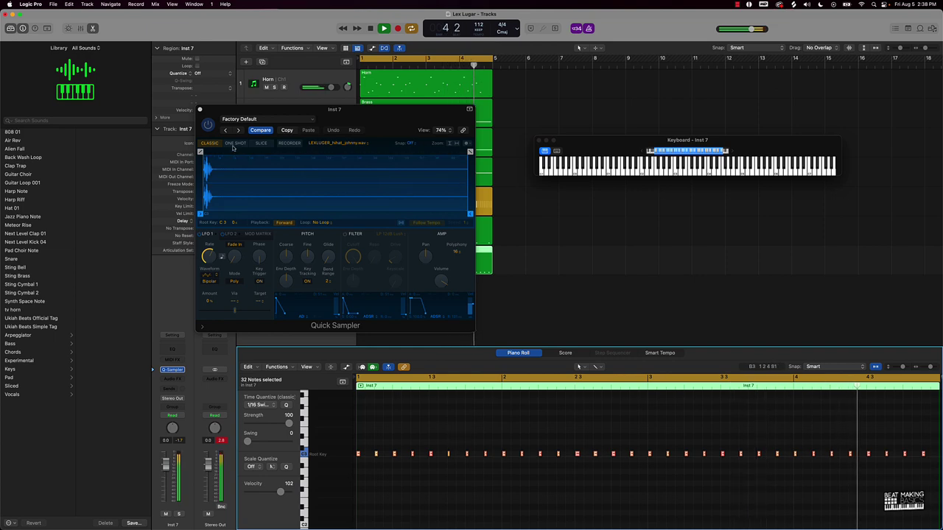
left_click(200, 110)
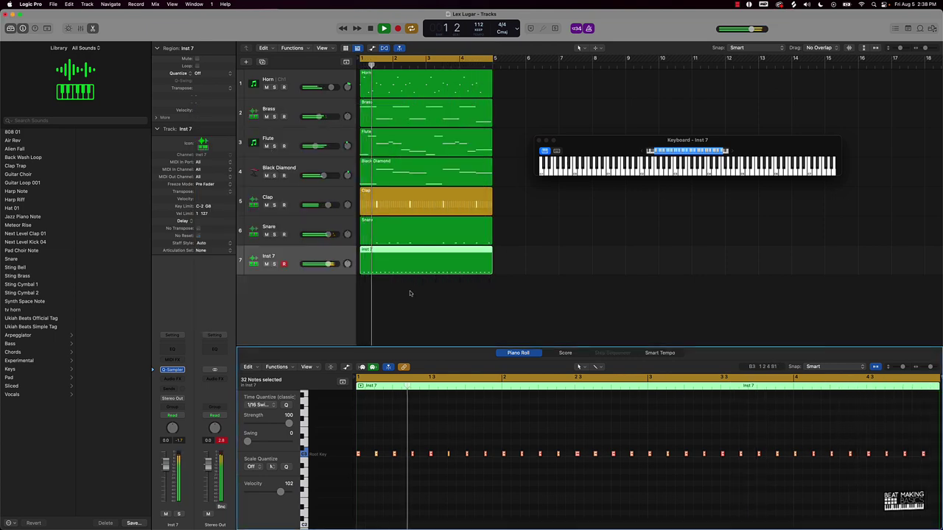
left_click(283, 265)
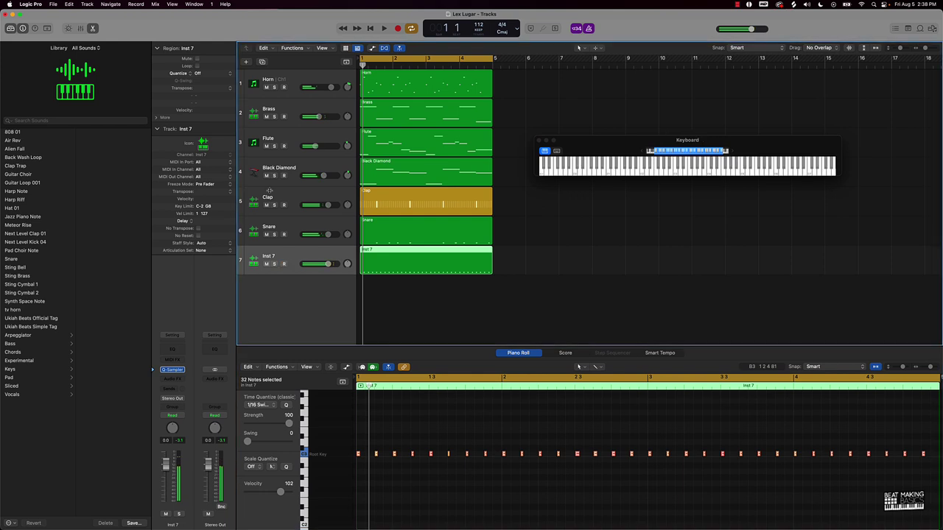
Mute the Black Diamond and Flute tracks and set the Brass track's volume to -5.9 dB during playback
left_click(266, 176)
key("space")
left_click(267, 146)
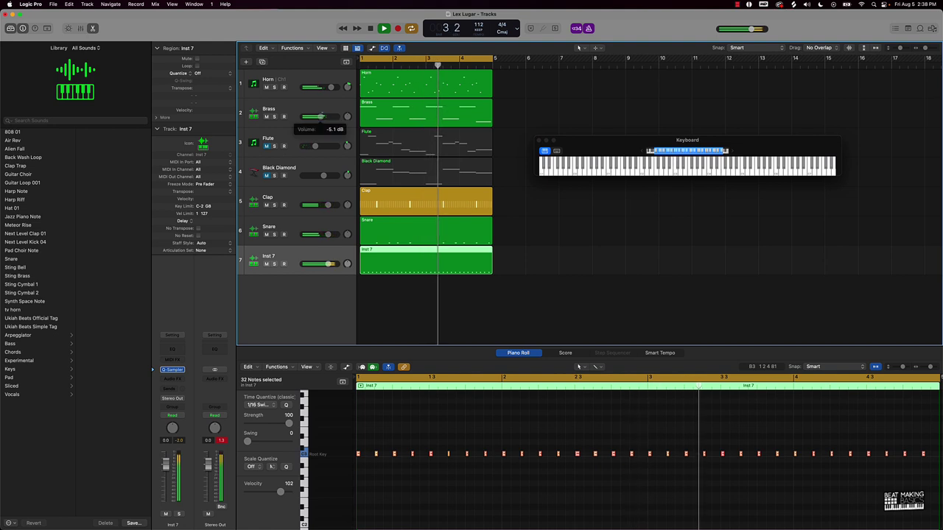
left_click(537, 209)
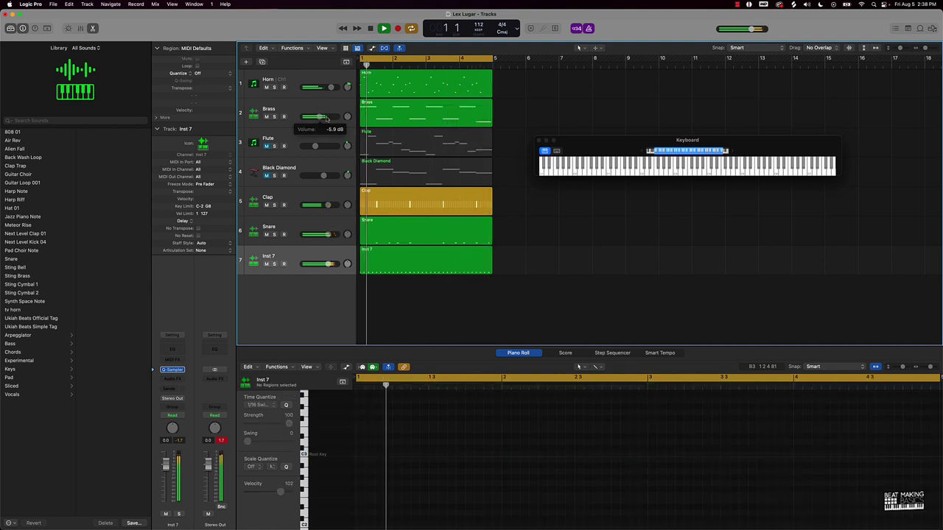
key("space")
Raise the last note of the Brass region by one semitone and play back the loop
left_click(477, 120)
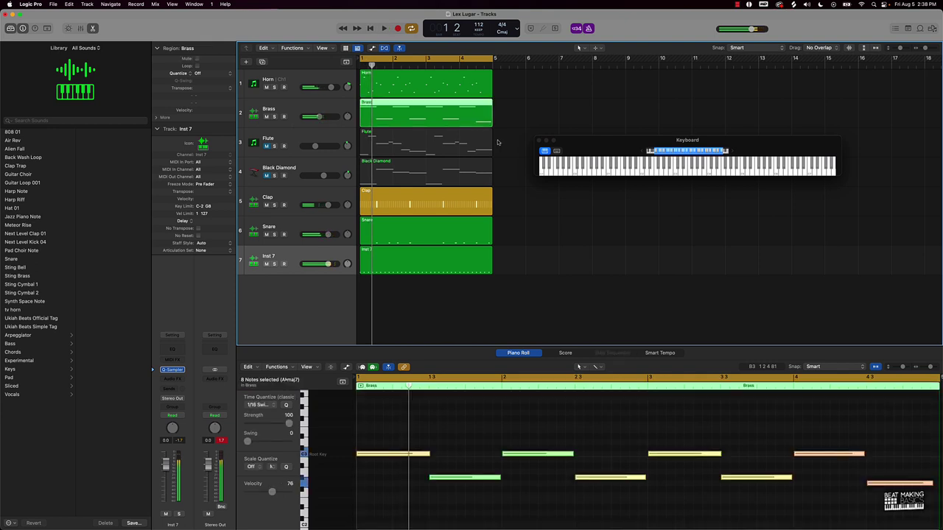
left_click(856, 465)
left_click_drag(880, 484, 876, 483)
key("space")
left_click(611, 260)
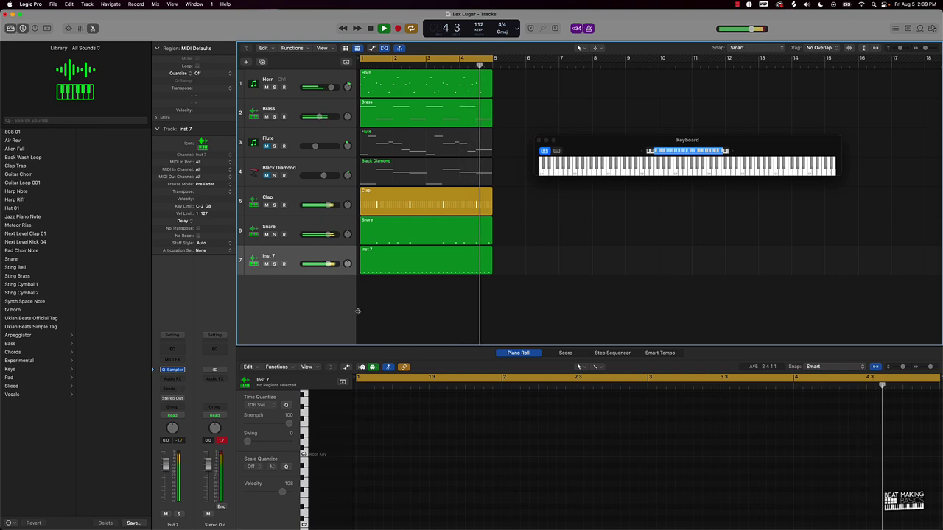
Reopen the Brass region, show its Note Velocity lane, and lower the last note by one semitone
left_click(479, 117)
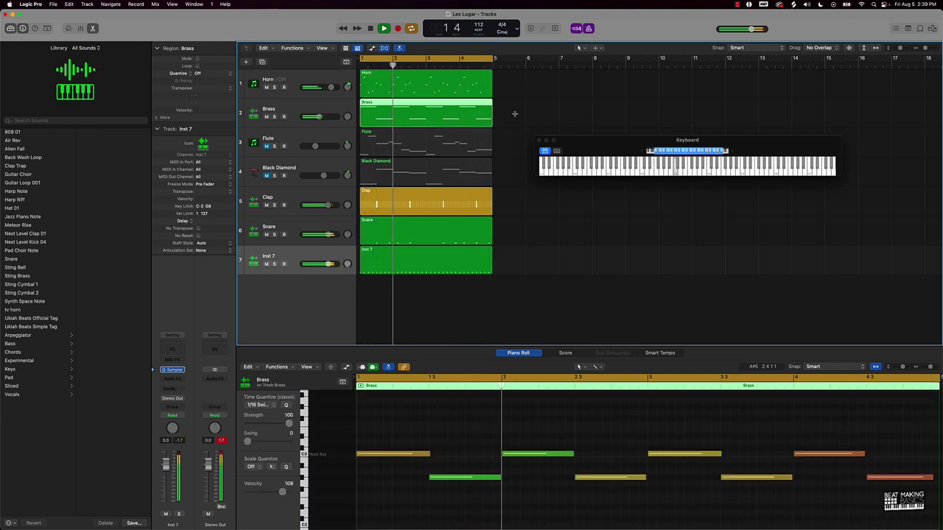
left_click(704, 417)
key("a")
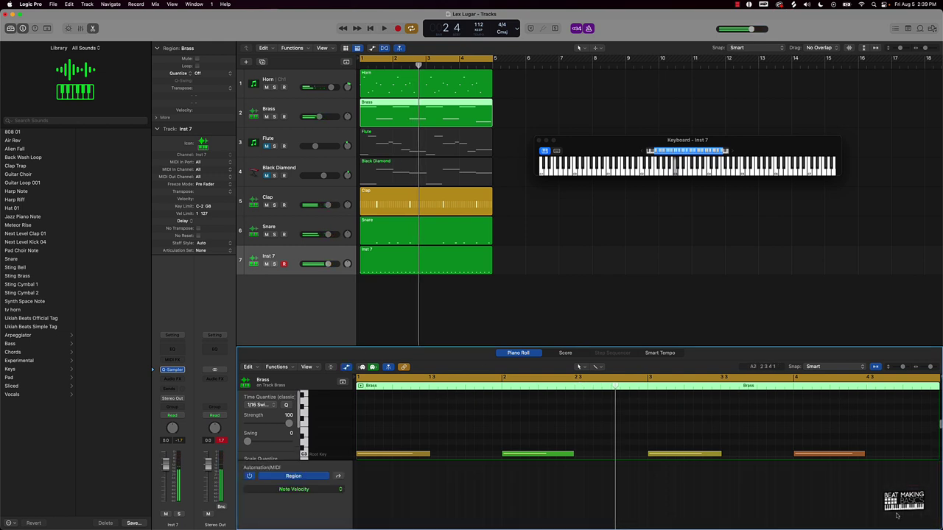
scroll(897, 413, "down", 4)
left_click(883, 435)
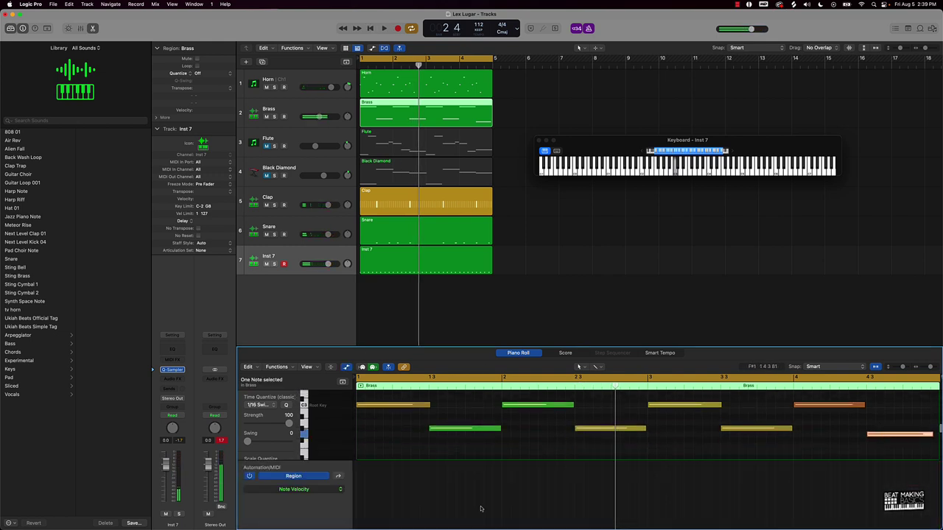
Lower the note velocity of the last two Brass notes to about the level of the preceding notes and play back
left_click(338, 477)
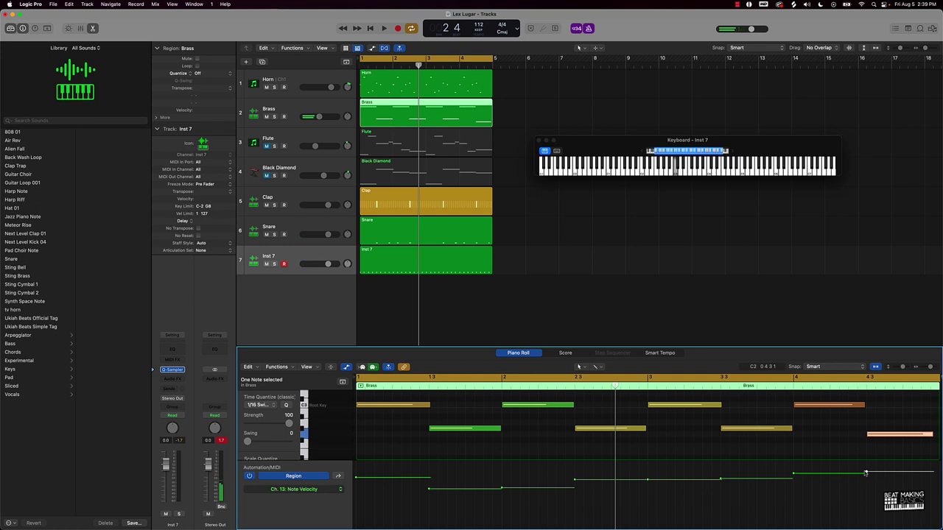
left_click_drag(866, 473, 867, 480)
left_click_drag(792, 474, 796, 478)
key("space")
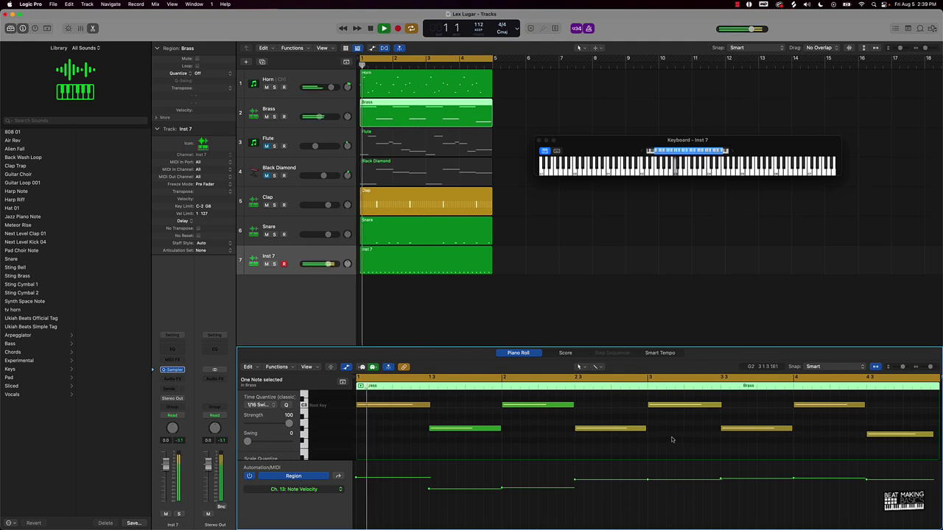
Rename the Inst 7 track to Hat 1 and name the regions after their tracks
double_click(269, 257)
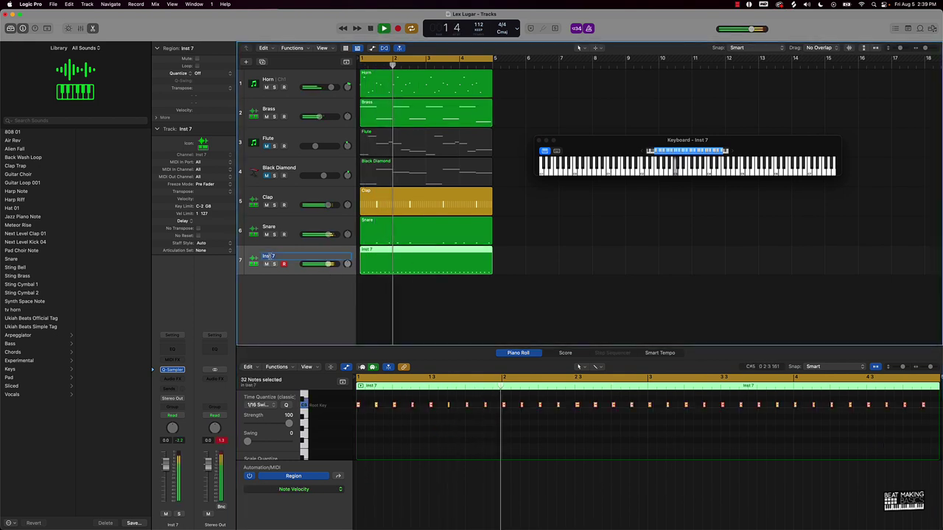
type("Hat 1")
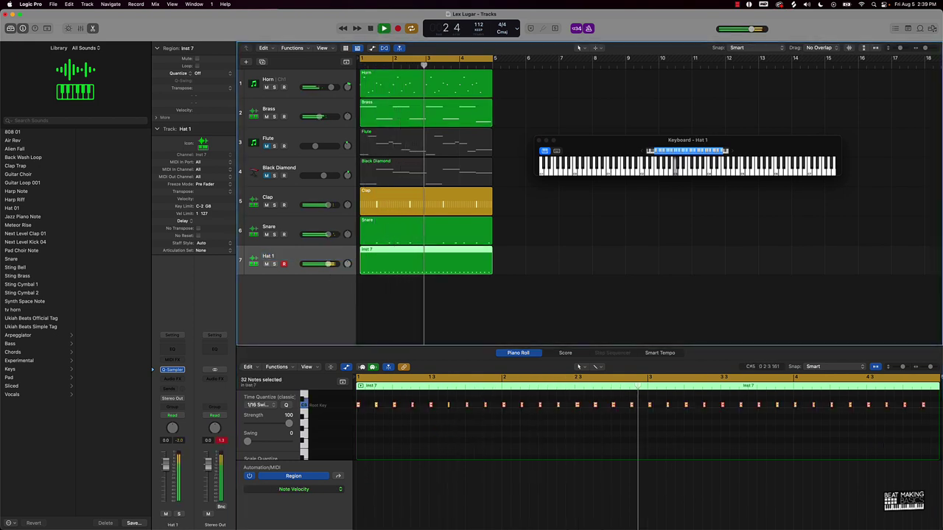
left_click(391, 296)
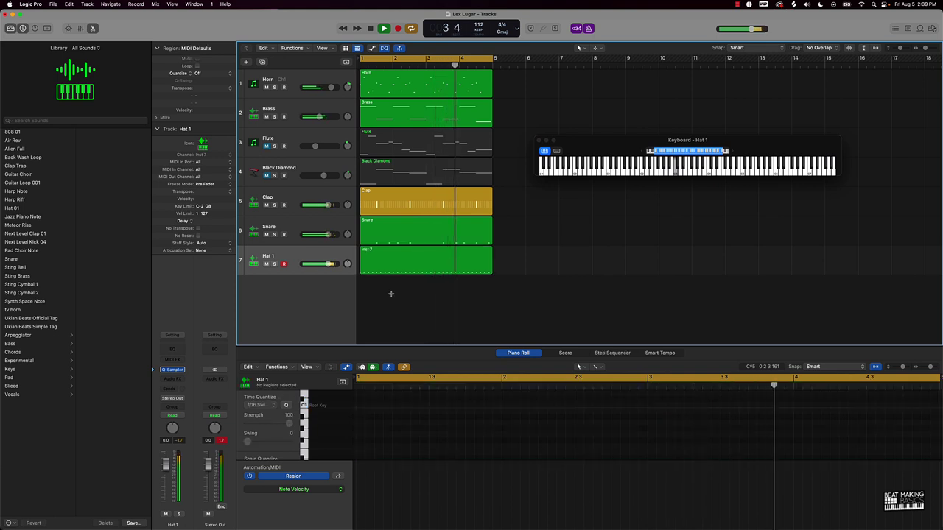
key("super+a")
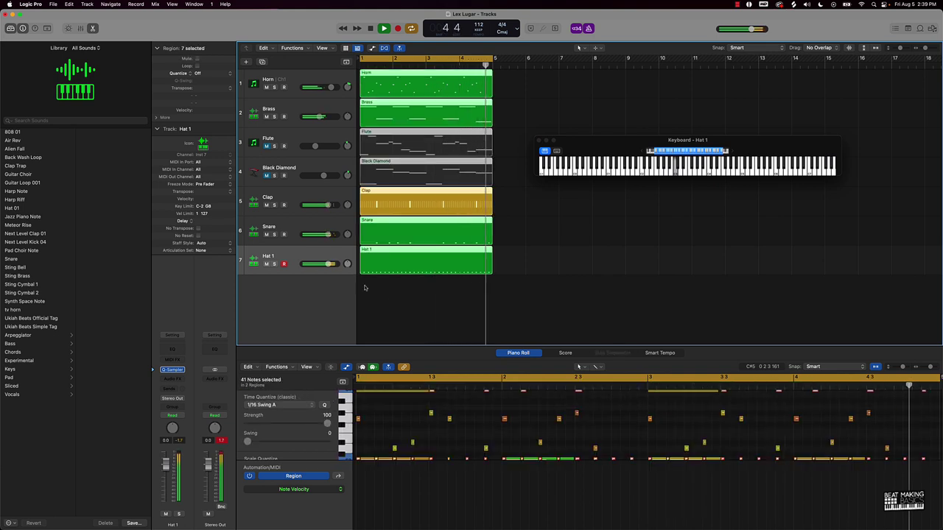
key("space")
Create one new software instrument track with Quick Sampler (Single Sample) below Hat 1
left_click(251, 264)
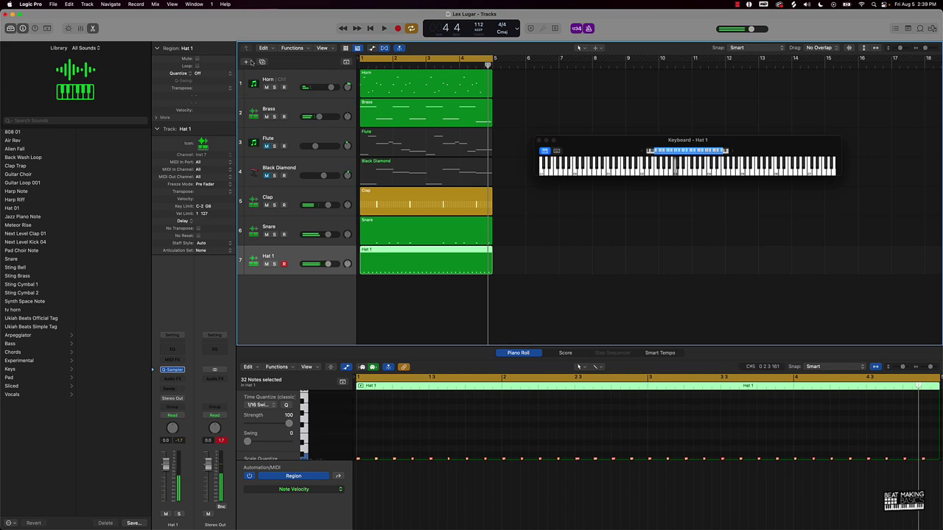
left_click(247, 61)
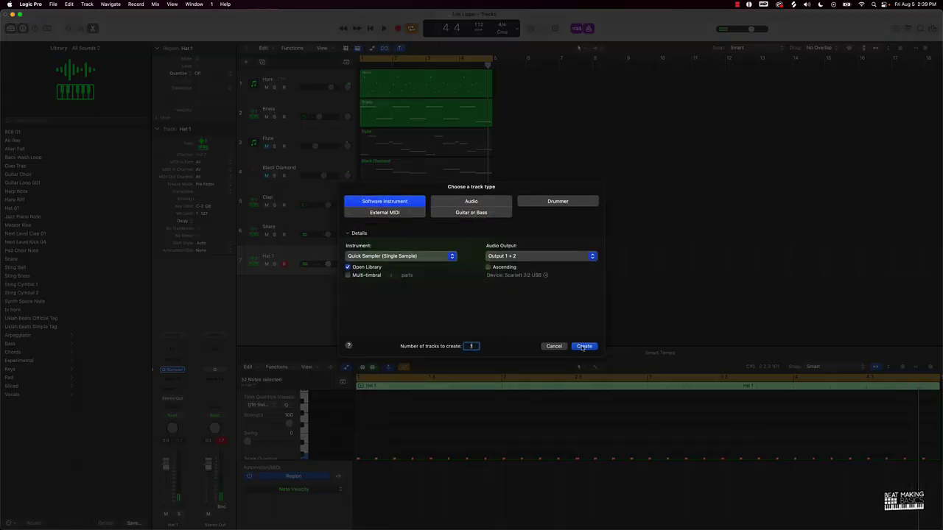
left_click(583, 346)
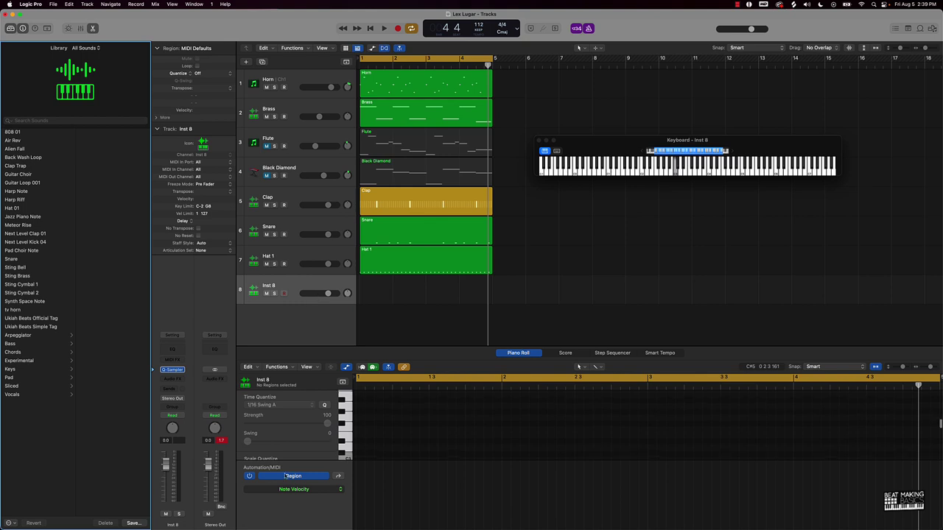
Switch to Splice and search the Lex Luger Smoke Break Sample Pack for "hat", without the hats tag filter
mouse_move(352, 529)
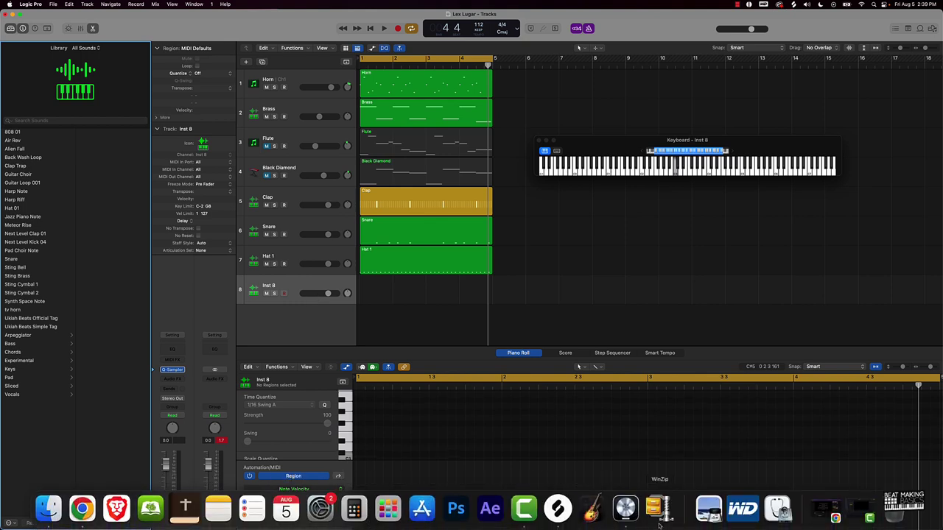
left_click(558, 509)
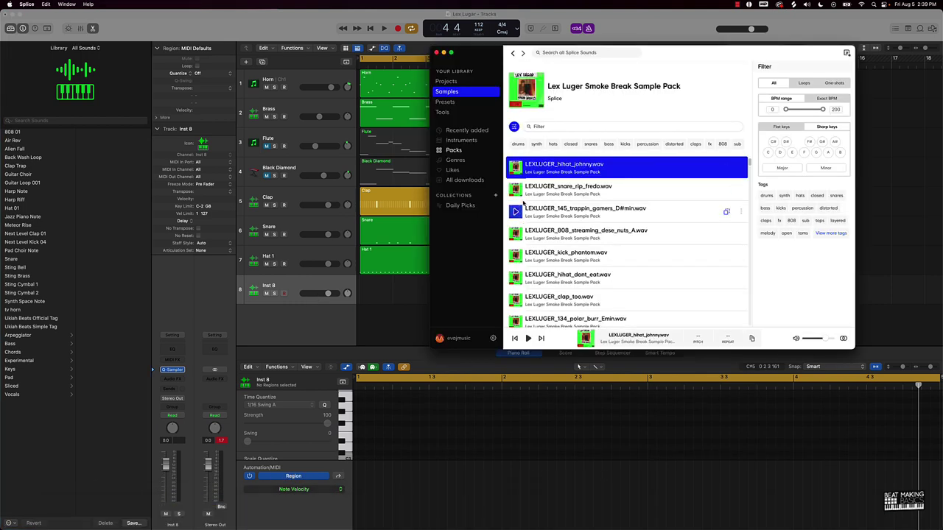
left_click(552, 144)
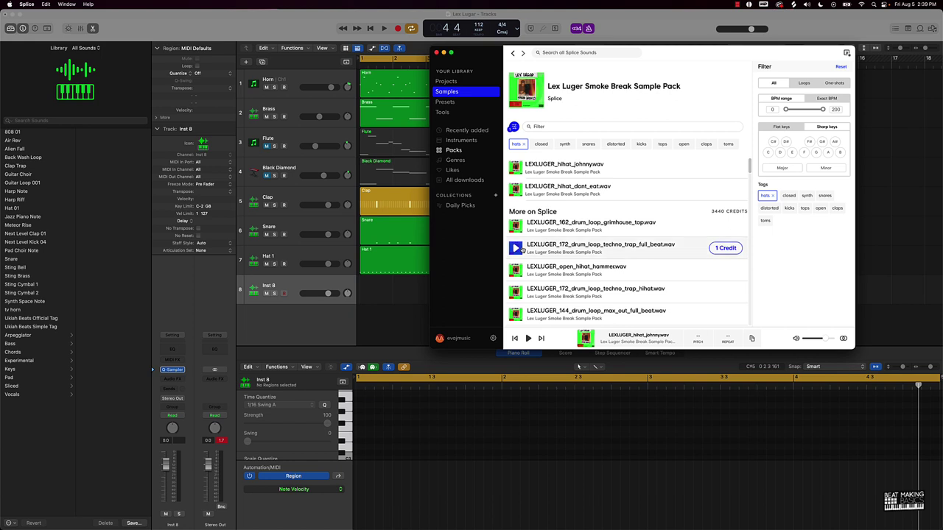
left_click(516, 248)
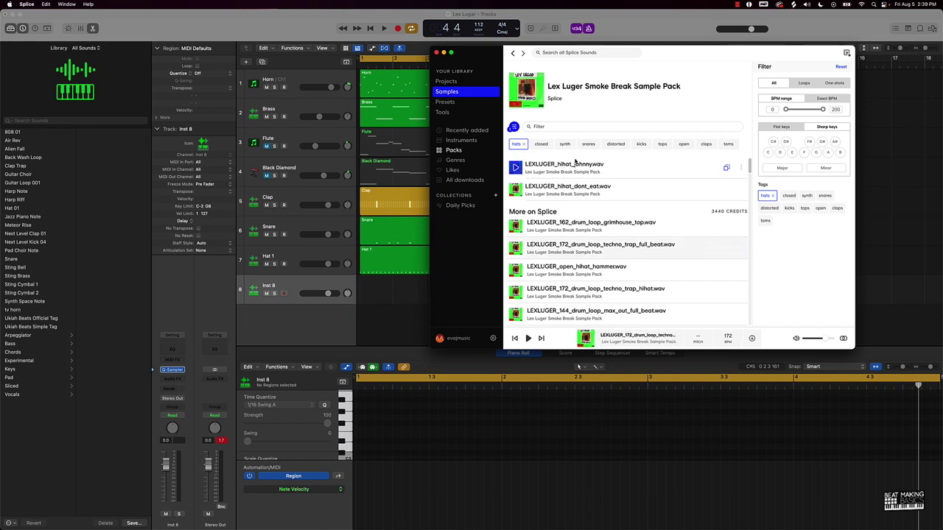
left_click(556, 128)
left_click(526, 144)
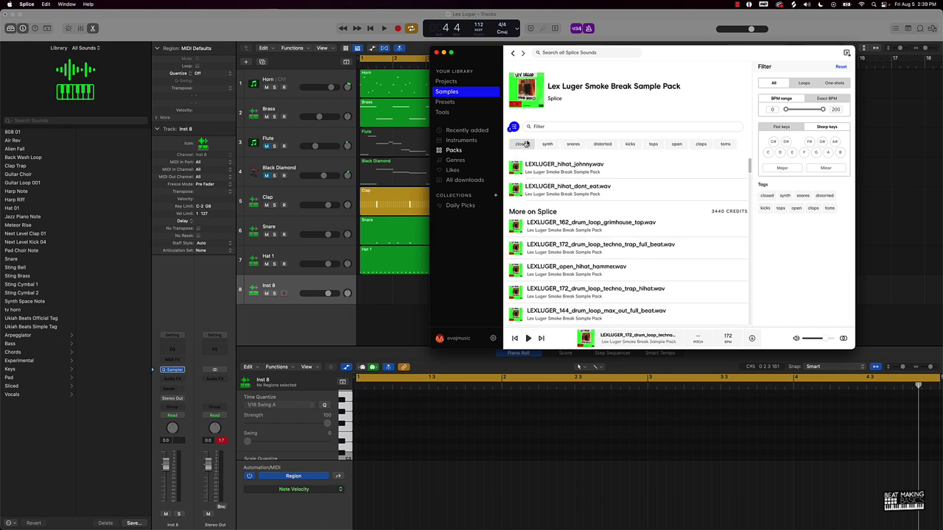
type("hat")
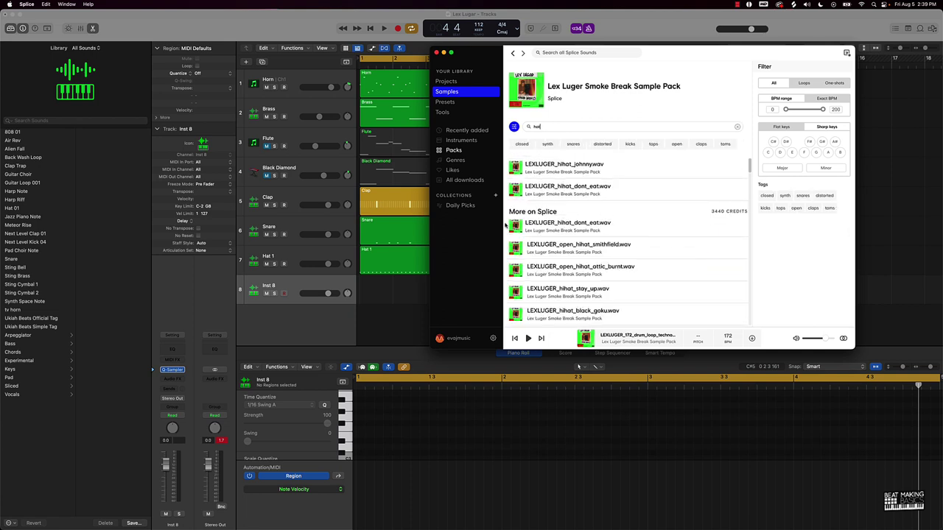
Audition the closed and open hi-hat samples under More on Splice, from LEXLUGER_open_hihat_smithfield.wav to LEXLUGER_open_hihat_usb.wav
left_click(513, 250)
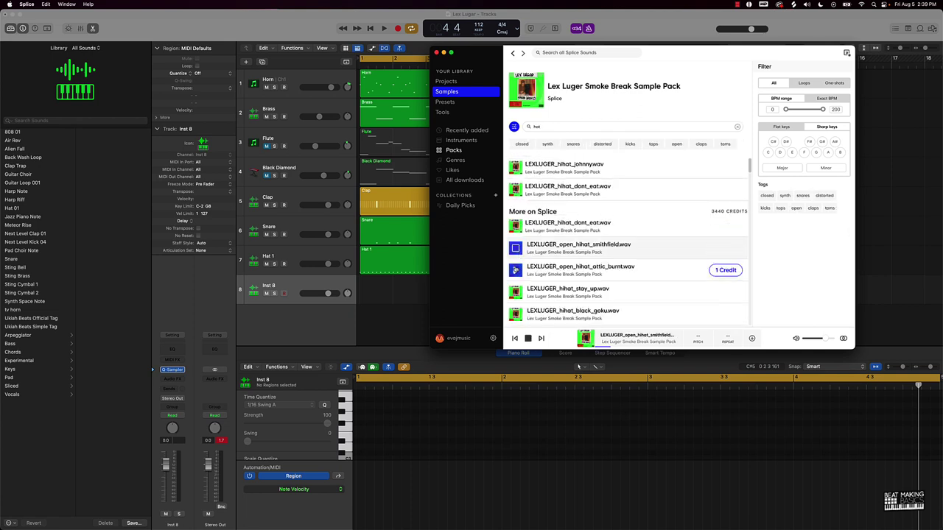
left_click(515, 269)
left_click(515, 293)
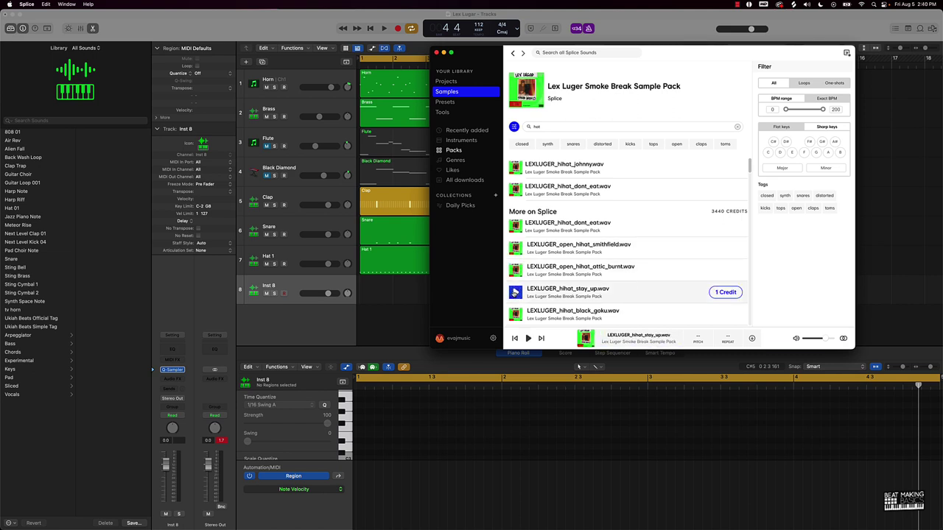
scroll(515, 293, "down", 2)
left_click(515, 282)
left_click(516, 302)
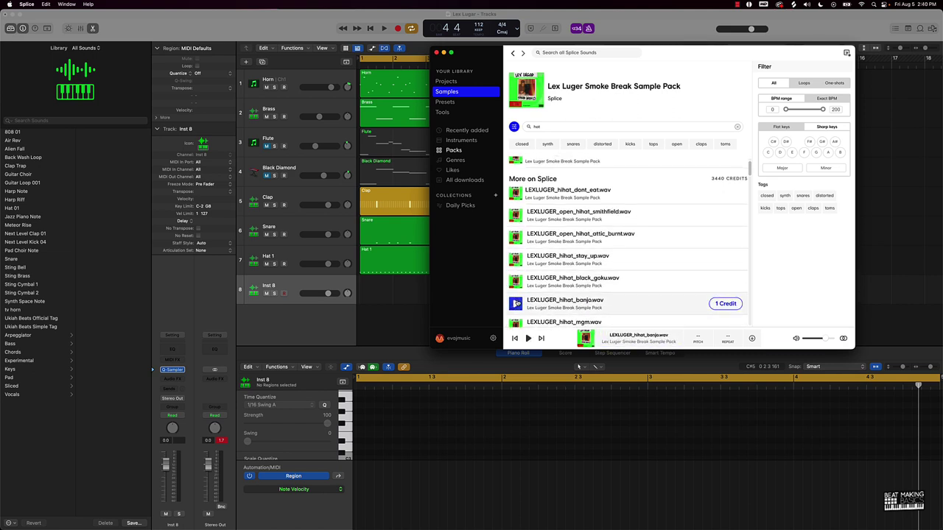
scroll(516, 302, "down", 2)
left_click(516, 285)
scroll(516, 285, "down", 2)
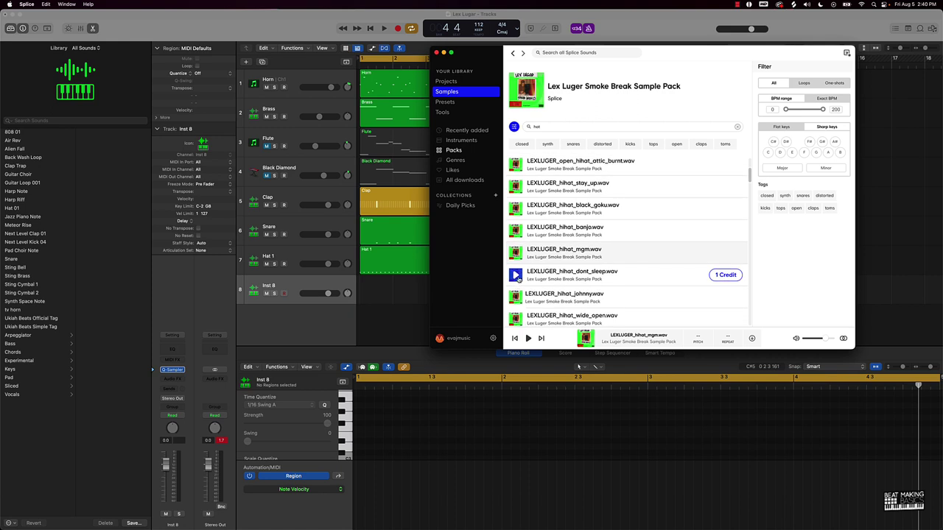
left_click(515, 273)
scroll(514, 297, "down", 2)
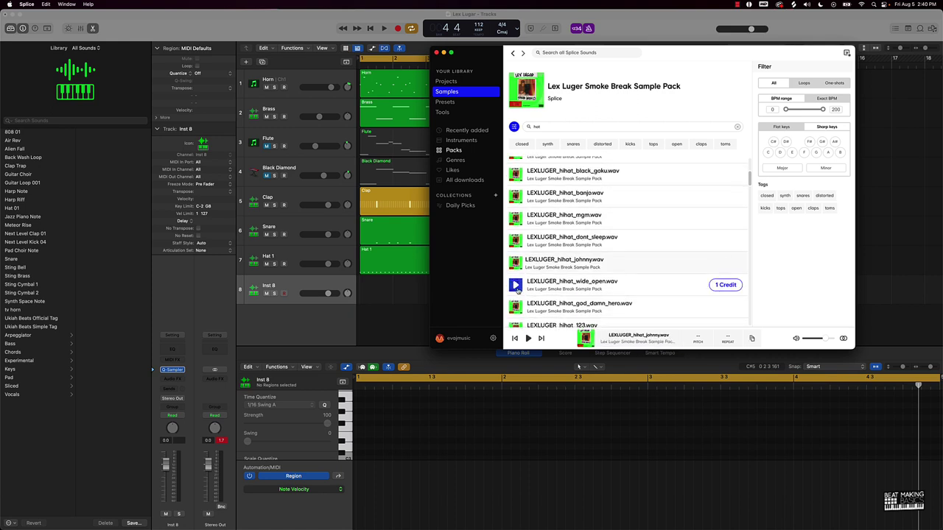
left_click(515, 283)
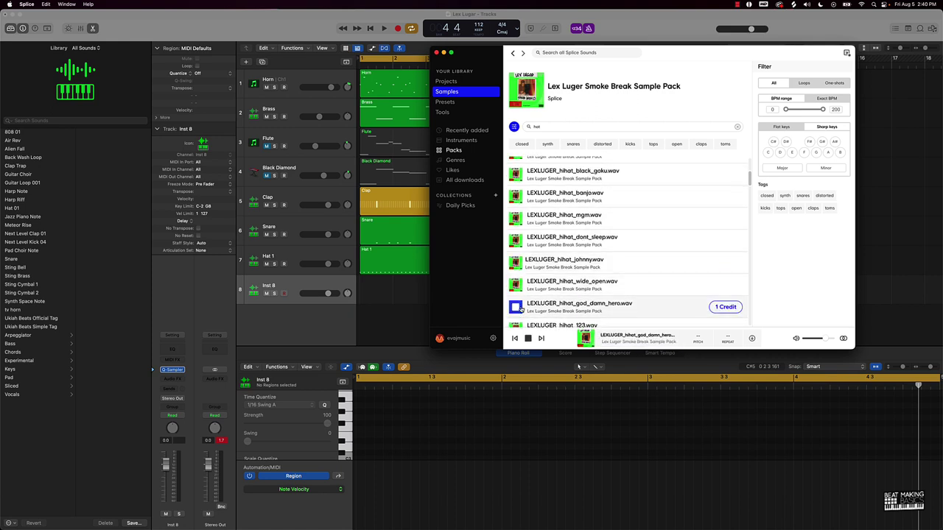
left_click(516, 304)
scroll(515, 305, "down", 2)
left_click(520, 285)
scroll(517, 289, "down", 2)
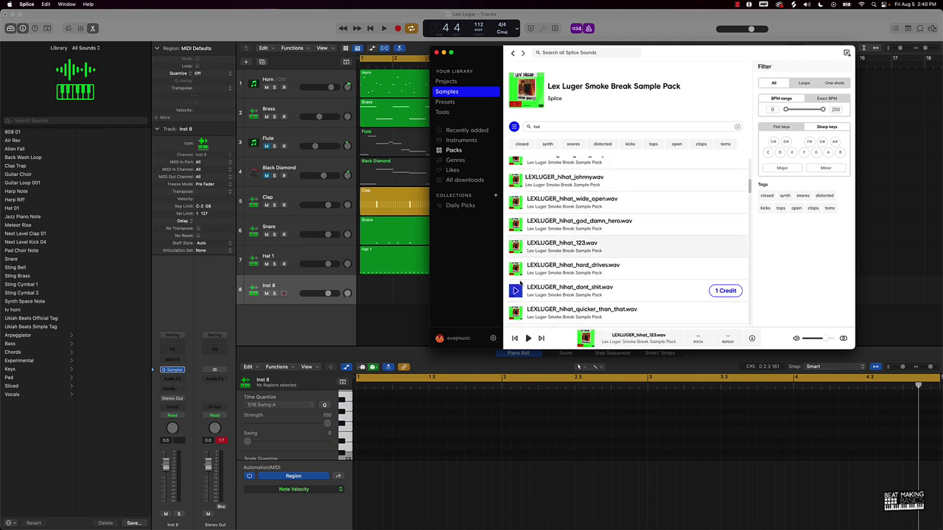
left_click(516, 271)
left_click(515, 291)
scroll(516, 291, "down", 2)
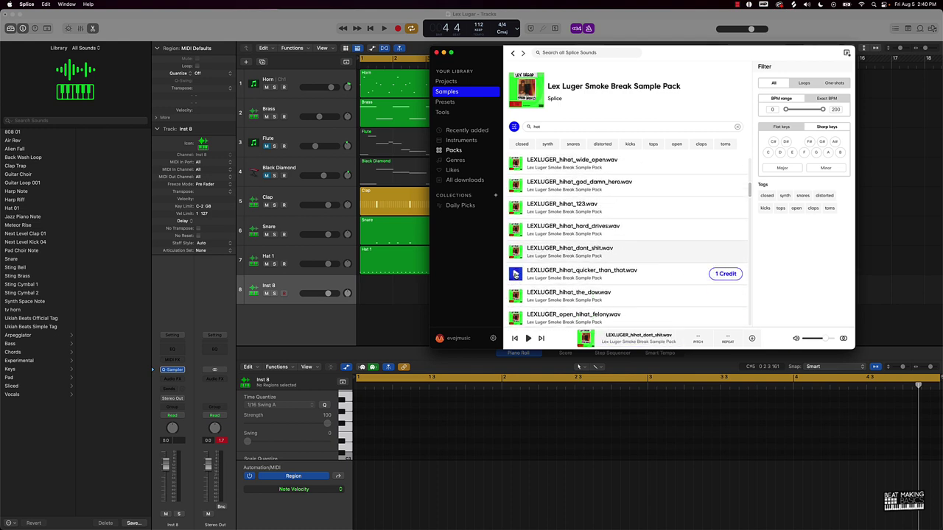
left_click(516, 272)
left_click(516, 296)
scroll(516, 294, "down", 2)
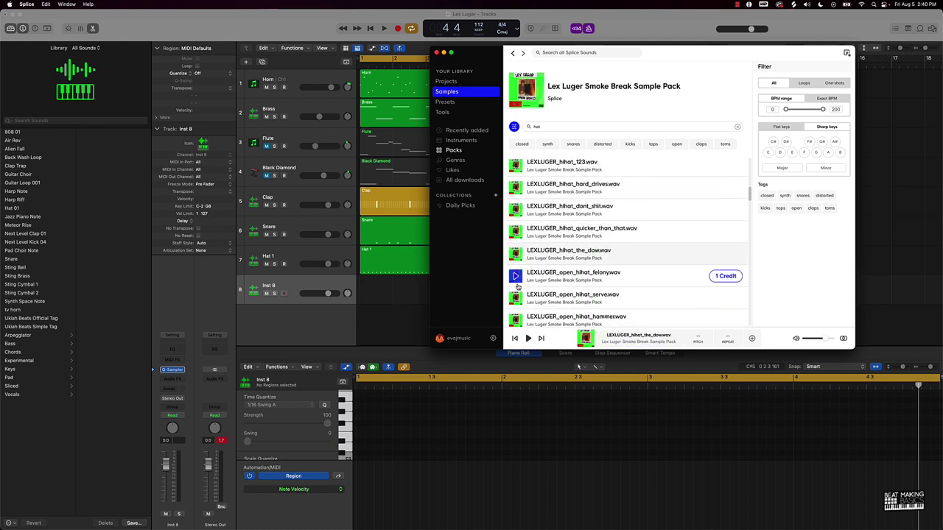
left_click(515, 275)
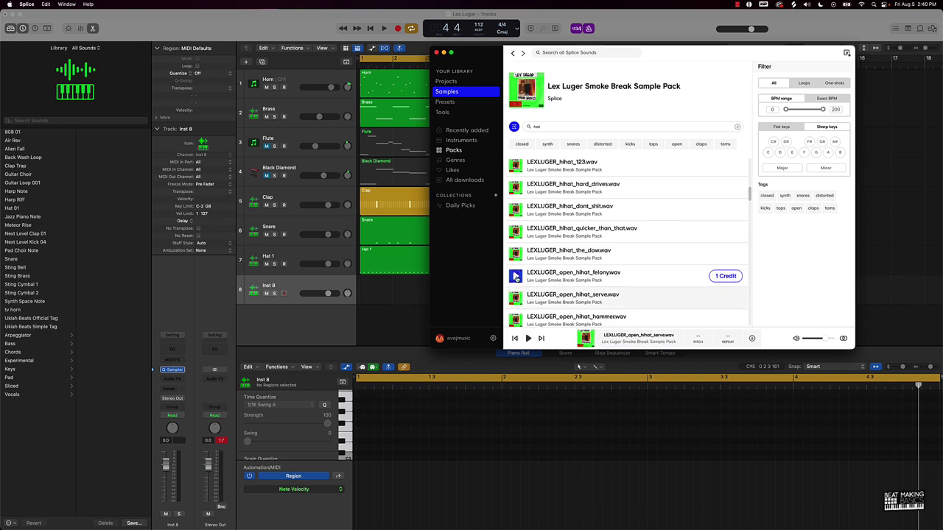
scroll(515, 297, "down", 2)
left_click(516, 296)
scroll(515, 295, "down", 2)
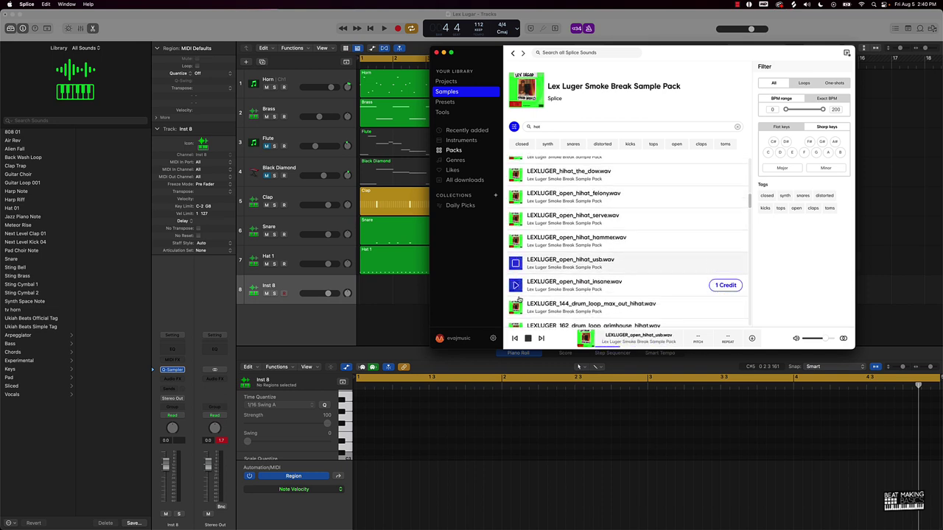
scroll(516, 287, "down", 5)
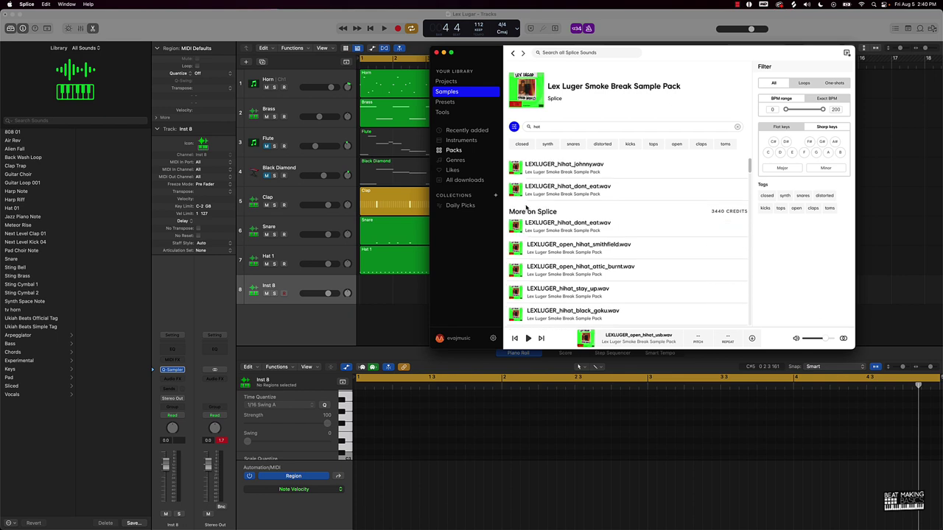
Compare the two downloaded hi-hats and load LEXLUGER_hihat_dont_eat.wav into Inst 8's Quick Sampler in Logic Pro
left_click(514, 167)
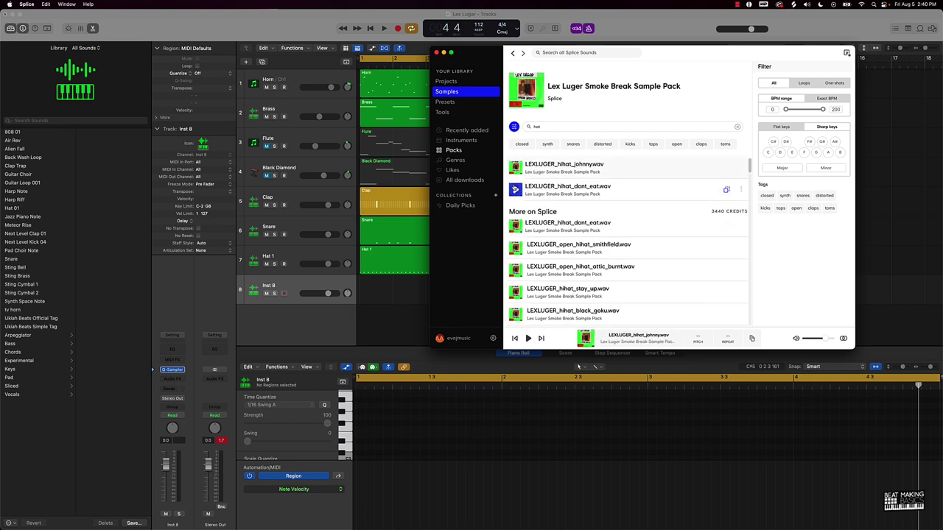
left_click(515, 189)
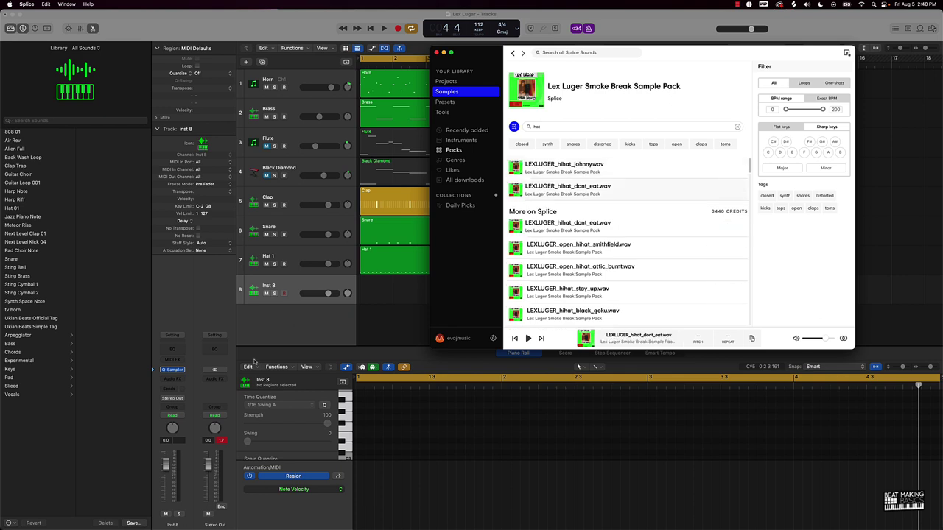
left_click(171, 369)
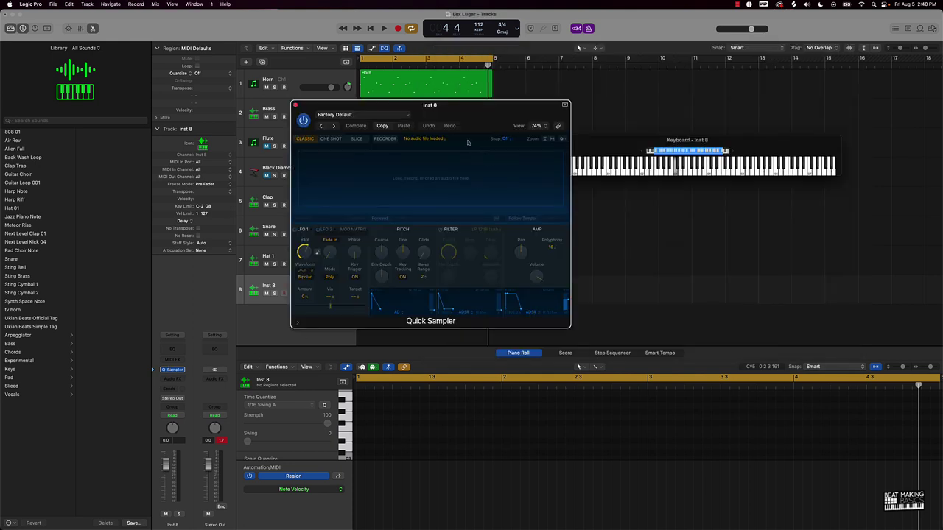
left_click(557, 508)
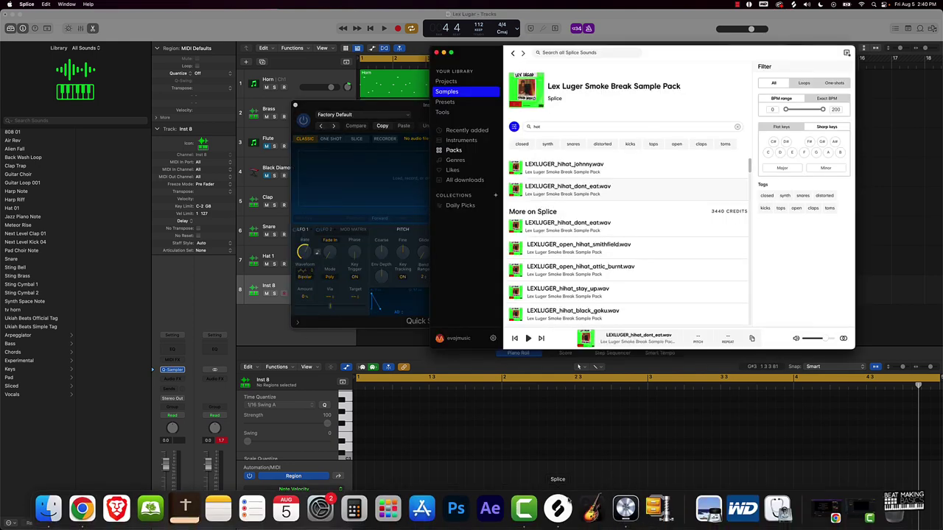
left_click_drag(577, 189, 333, 188)
left_click(222, 432)
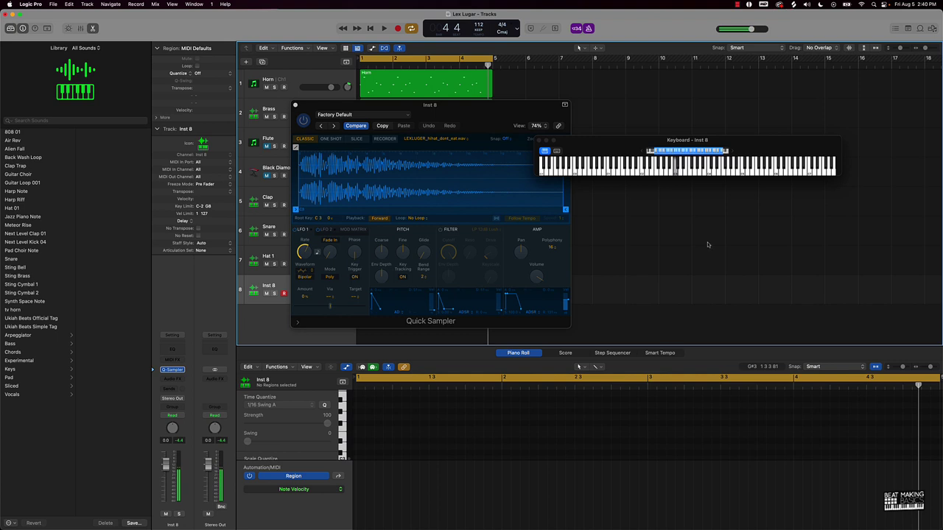
Create a 64-step Step Sequencer pattern on Inst 8 and move its region to start at bar 1
left_click(612, 352)
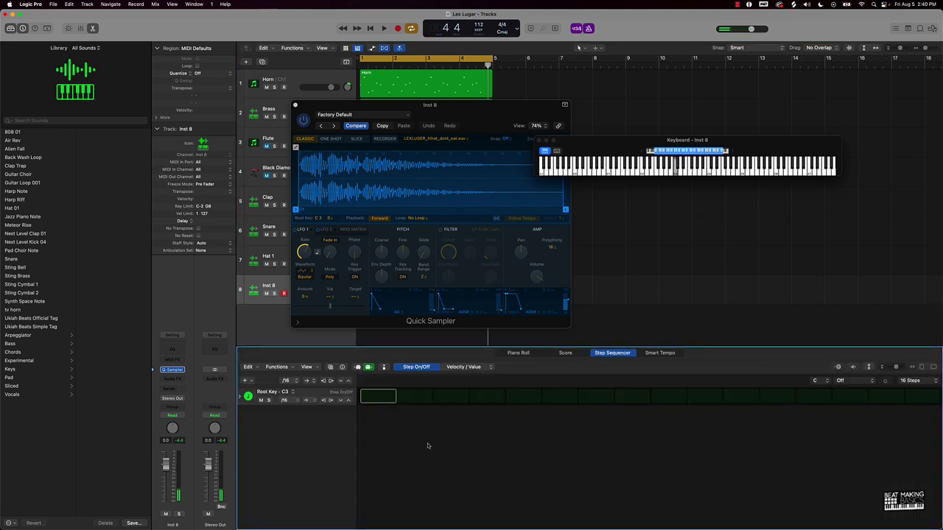
left_click(914, 381)
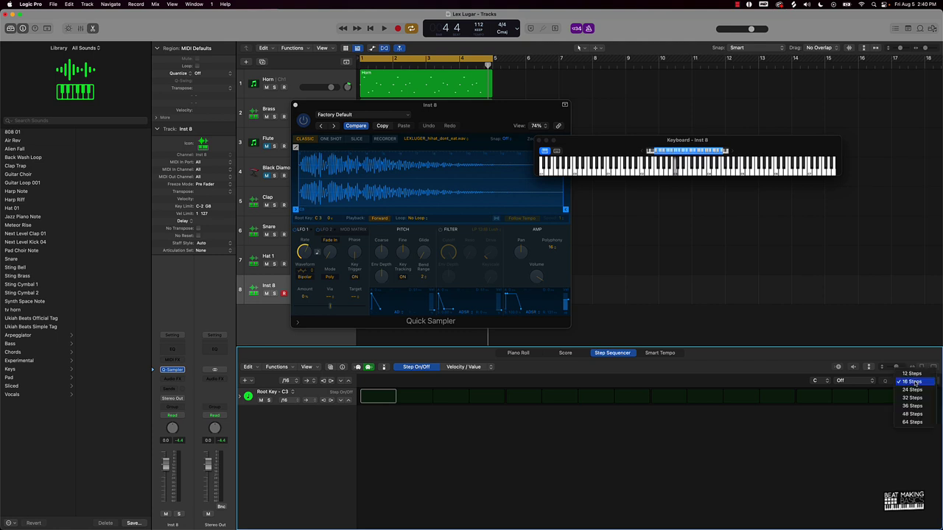
left_click(911, 422)
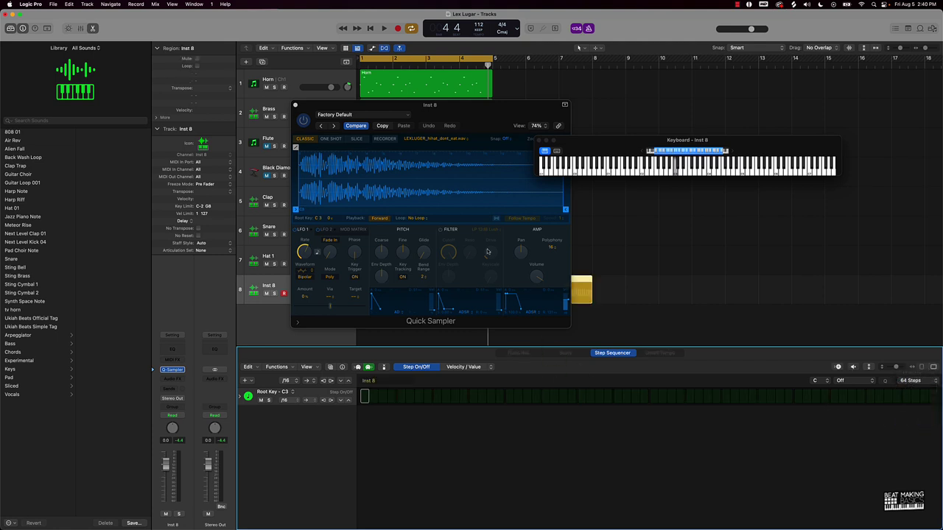
left_click_drag(443, 104, 699, 75)
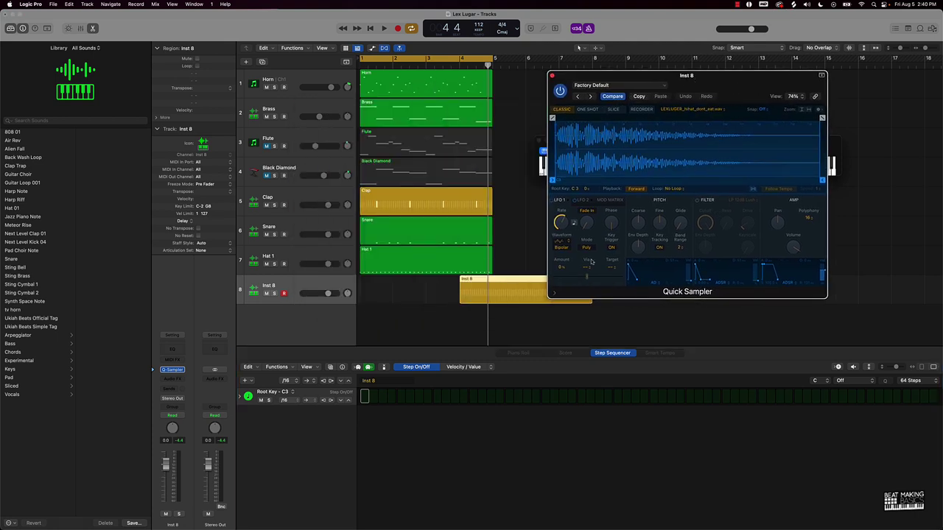
left_click_drag(514, 284, 414, 284)
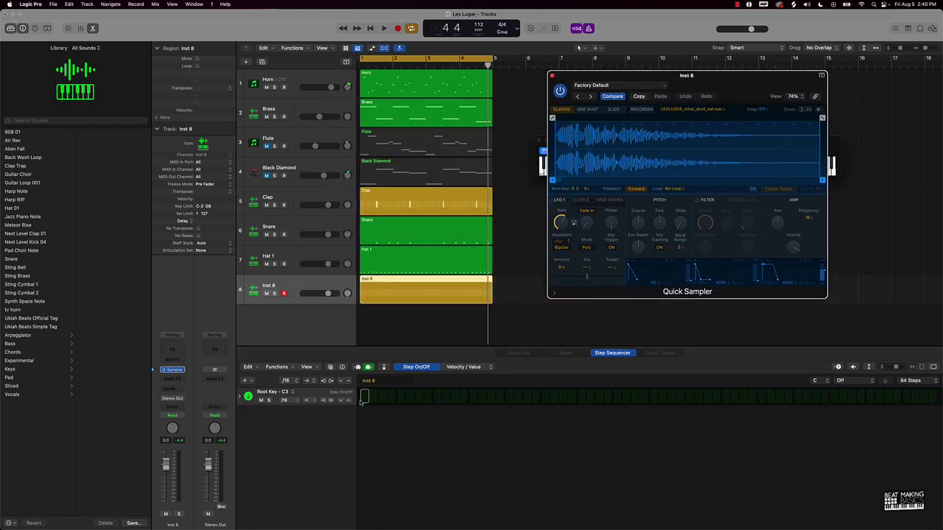
Turn on the first seven steps of the Root Key C3 row and play back the loop
left_click_drag(362, 400, 427, 399)
key("space")
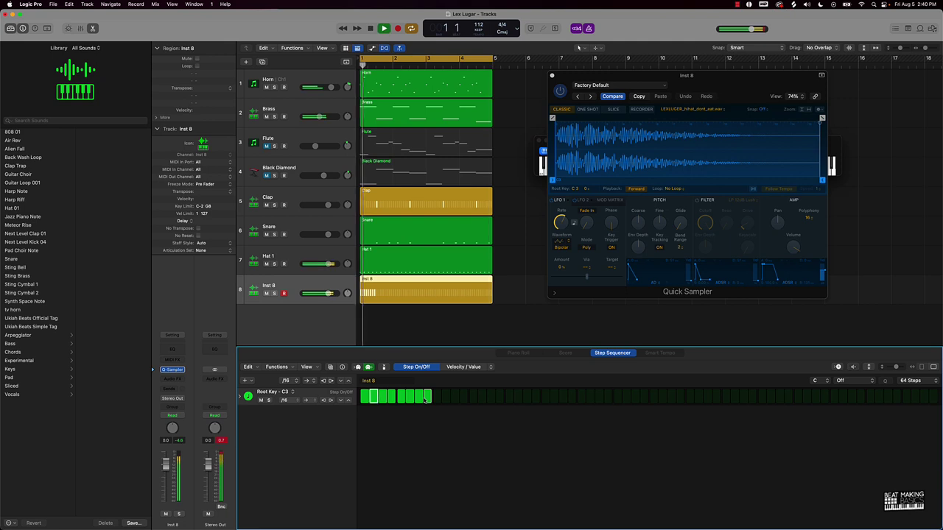
key("space")
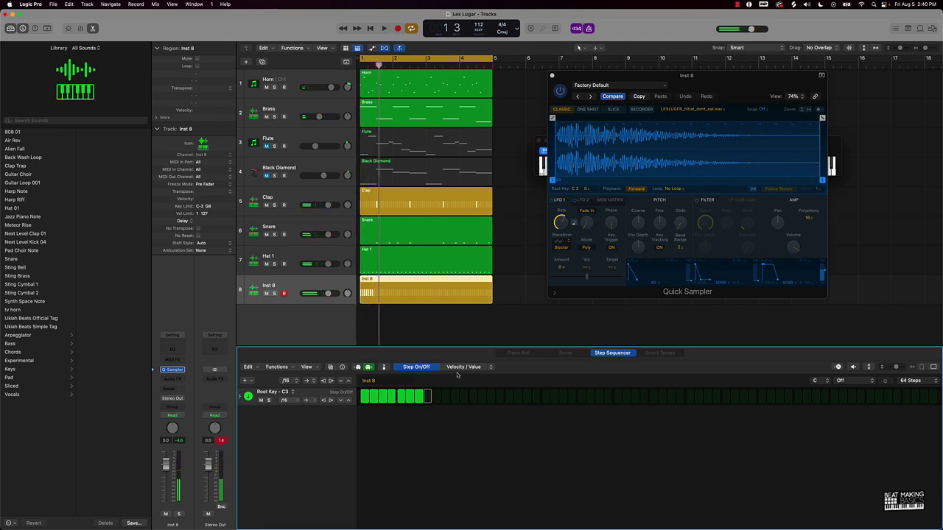
Set the note repeat to 2 on the first seven steps of Inst 8's Root Key C3 row and play back the result
left_click(479, 369)
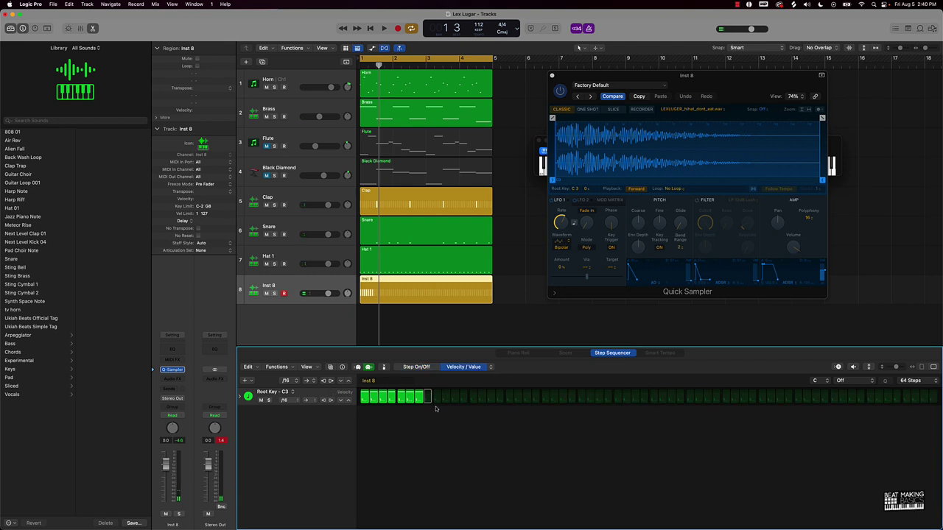
left_click(492, 367)
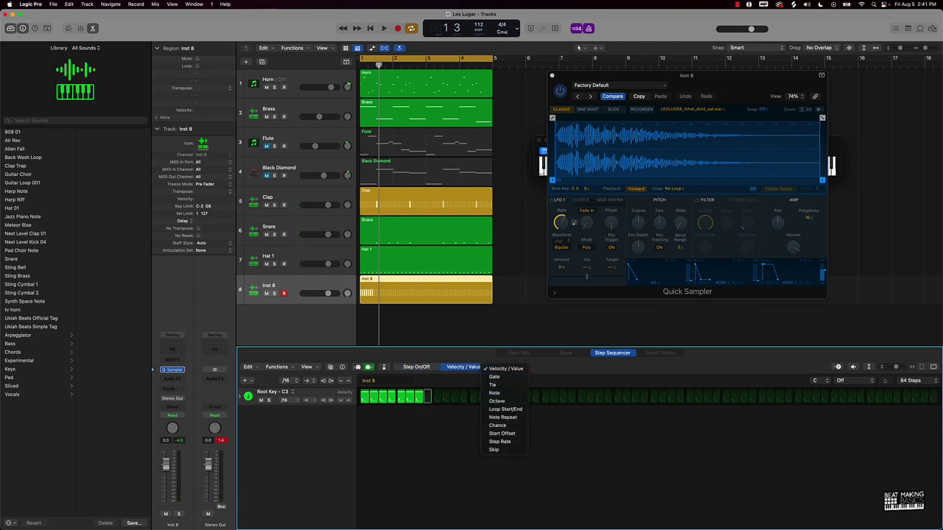
left_click(494, 392)
left_click(489, 367)
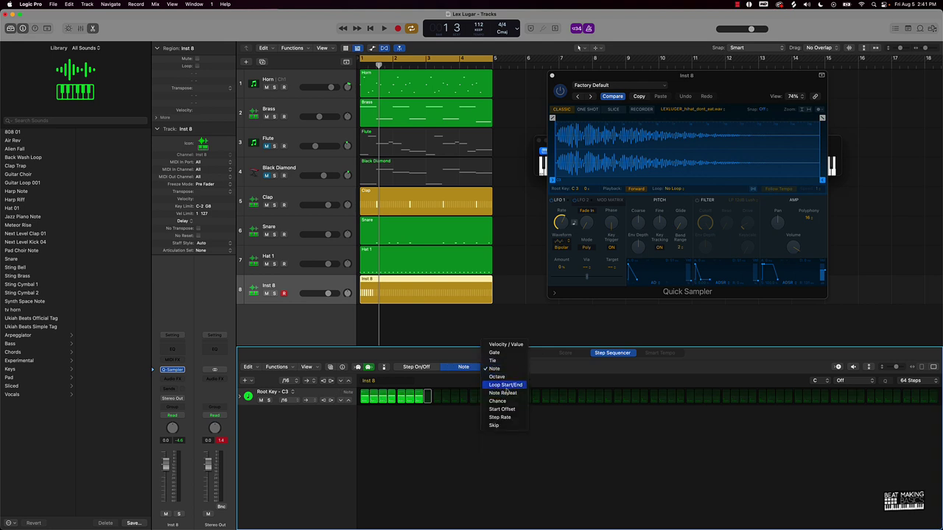
left_click(500, 385)
left_click(364, 399)
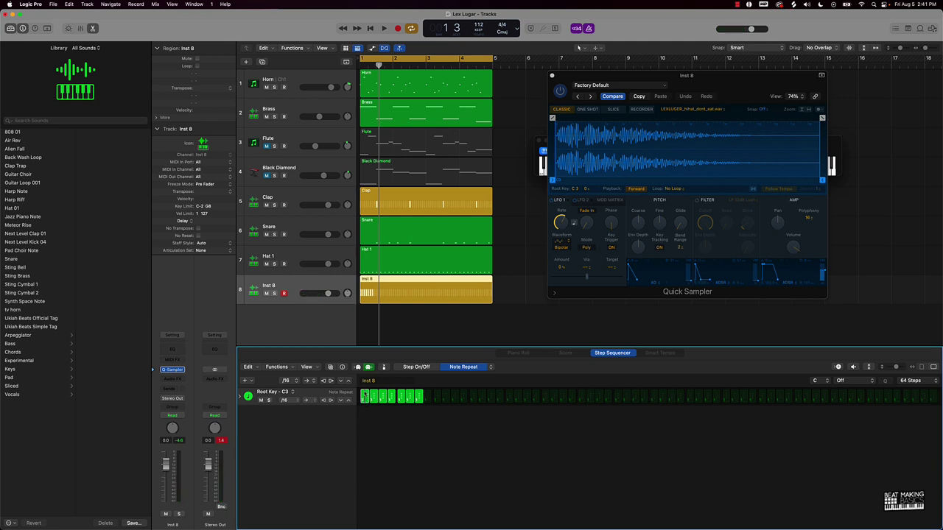
left_click_drag(365, 404, 364, 397)
left_click_drag(368, 400, 418, 402)
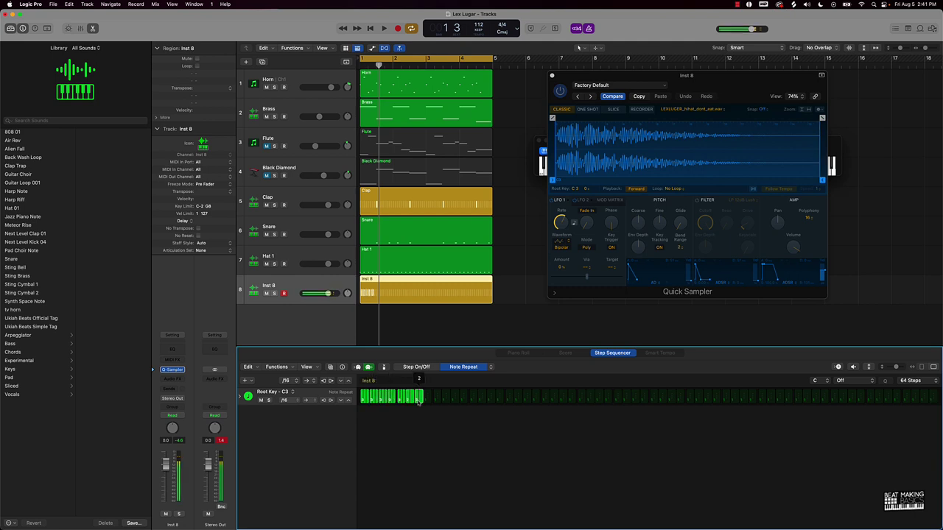
key("space")
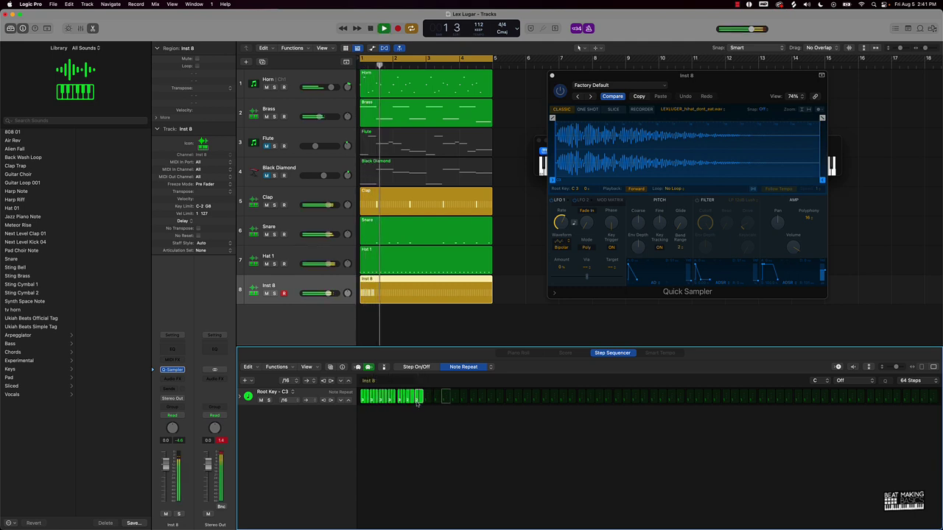
Turn on all the remaining steps of the Root Key C3 row through step 64, playing back briefly after filling steps 8 to 13
left_click(415, 367)
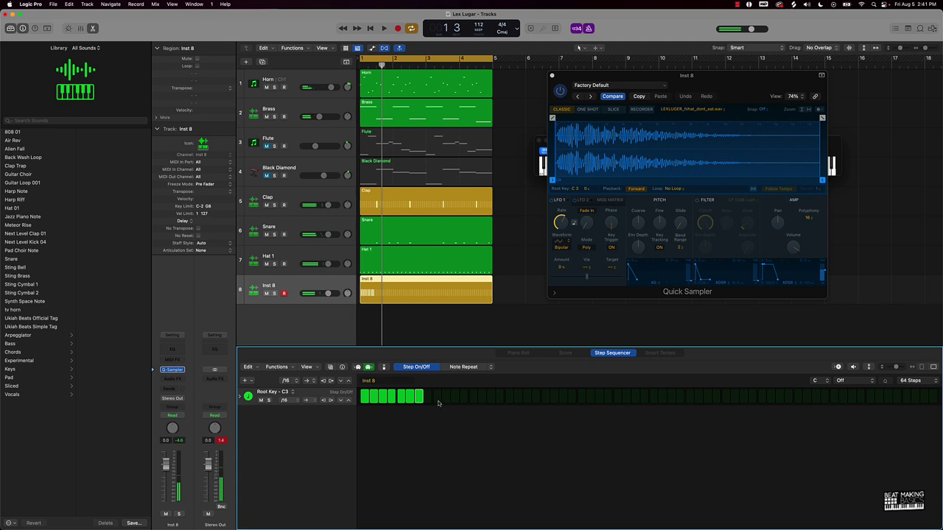
left_click(437, 400)
left_click(455, 400)
left_click(472, 400)
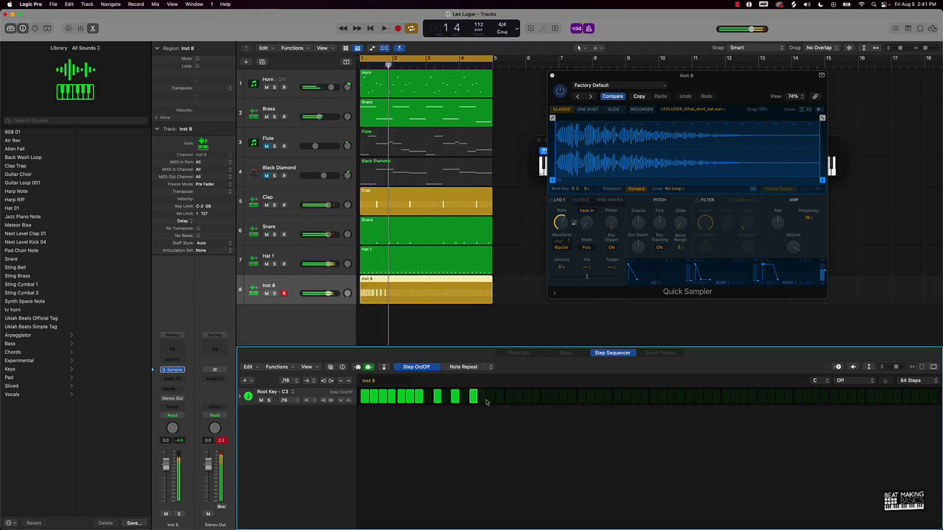
left_click(464, 399)
left_click(446, 399)
left_click(428, 398)
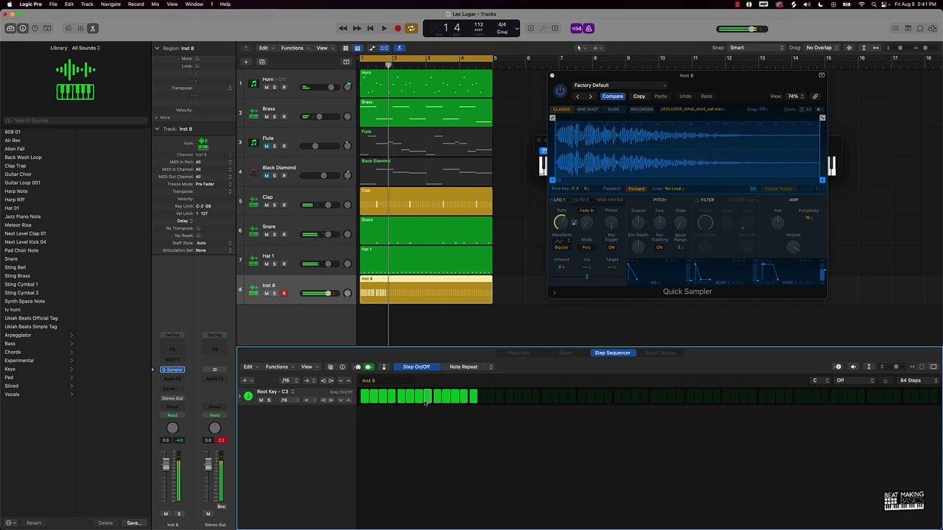
key("space")
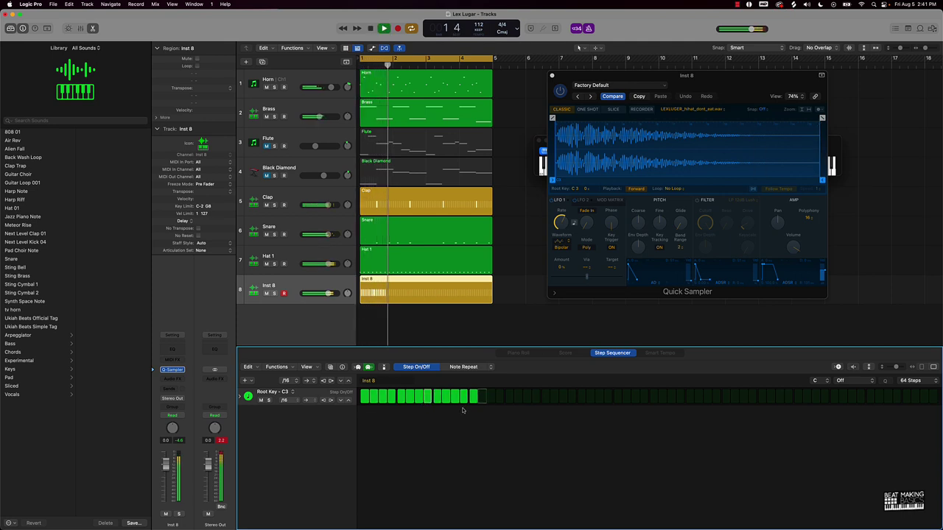
key("space")
left_click(491, 398)
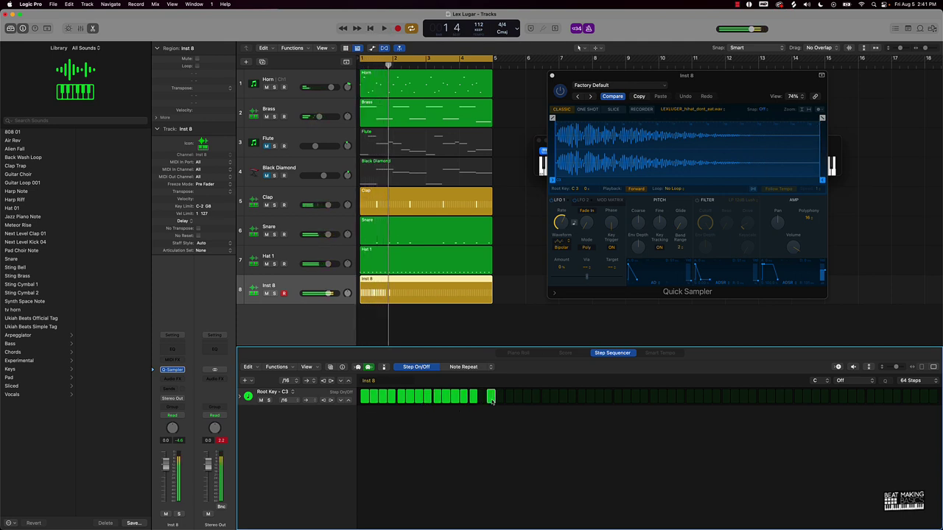
mouse_move(480, 402)
left_mouse_down()
mouse_move(935, 398)
mouse_move(562, 399)
left_mouse_up()
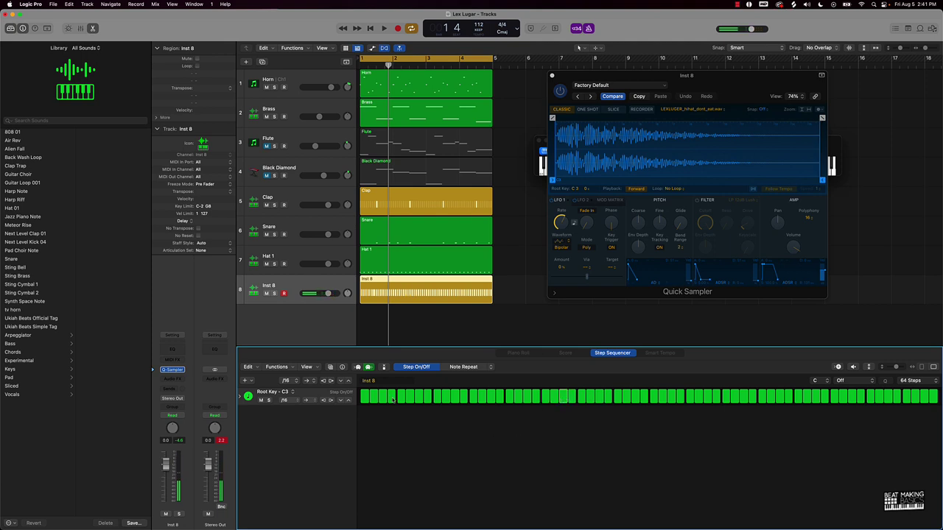
Increase the note repeat on scattered groups of steps, around steps 15–17, 21–23, 29–30, 33–39, 47–50 and 60–64
left_click(462, 367)
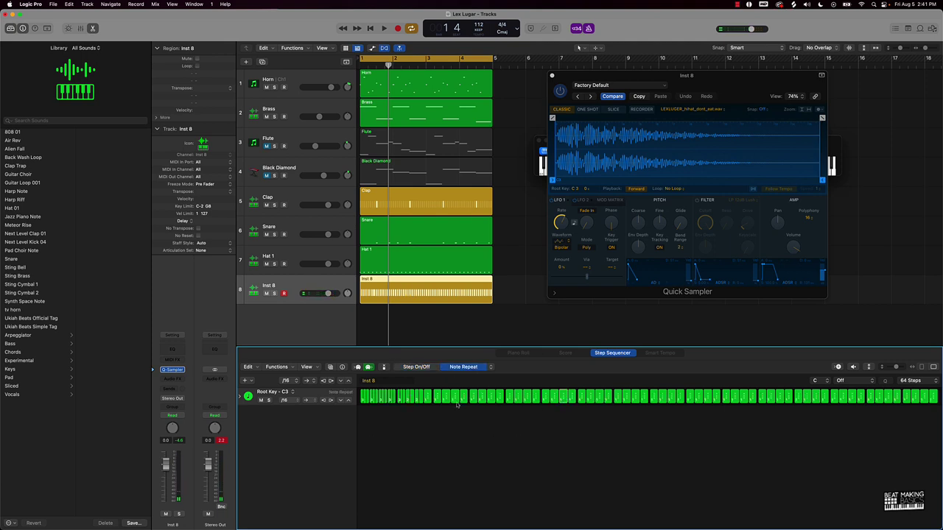
left_click_drag(546, 400, 562, 399)
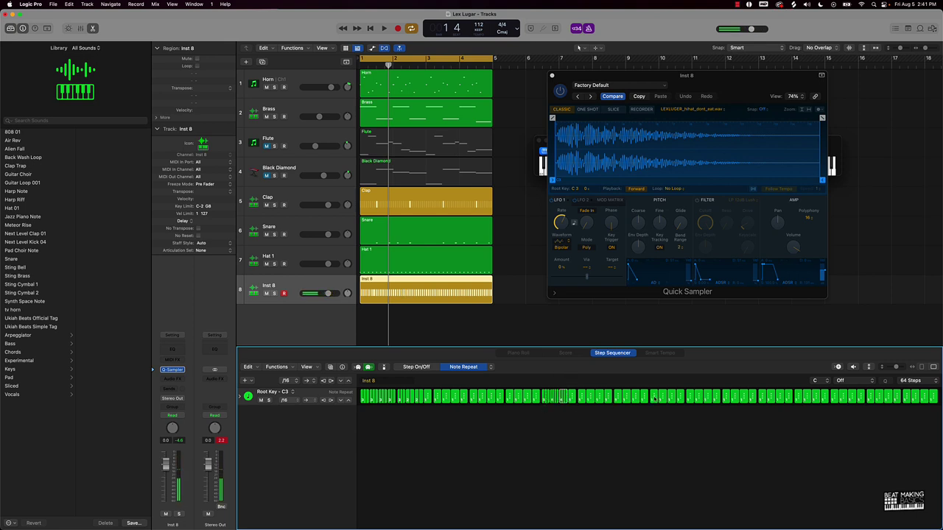
left_click_drag(654, 399, 707, 398)
left_click_drag(935, 398, 897, 404)
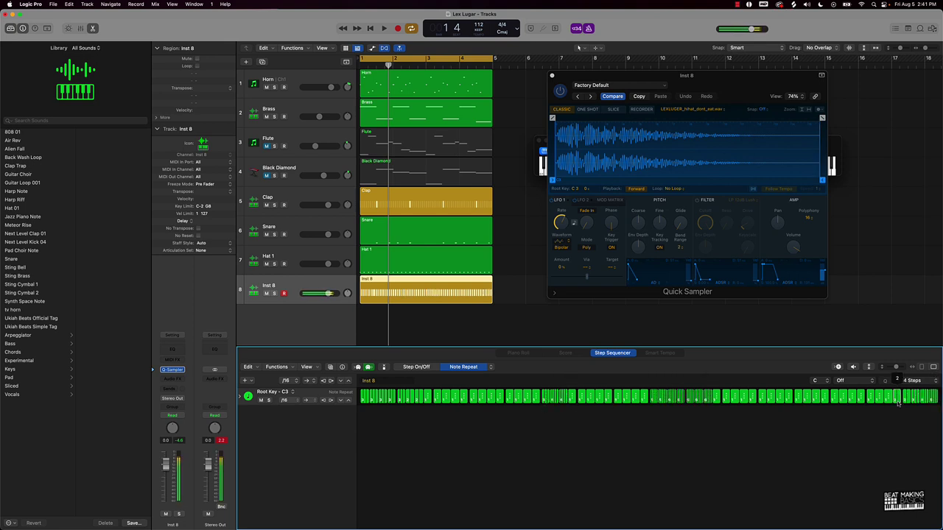
left_click_drag(779, 403, 807, 400)
left_click_drag(491, 403, 509, 400)
left_click_drag(617, 401, 626, 399)
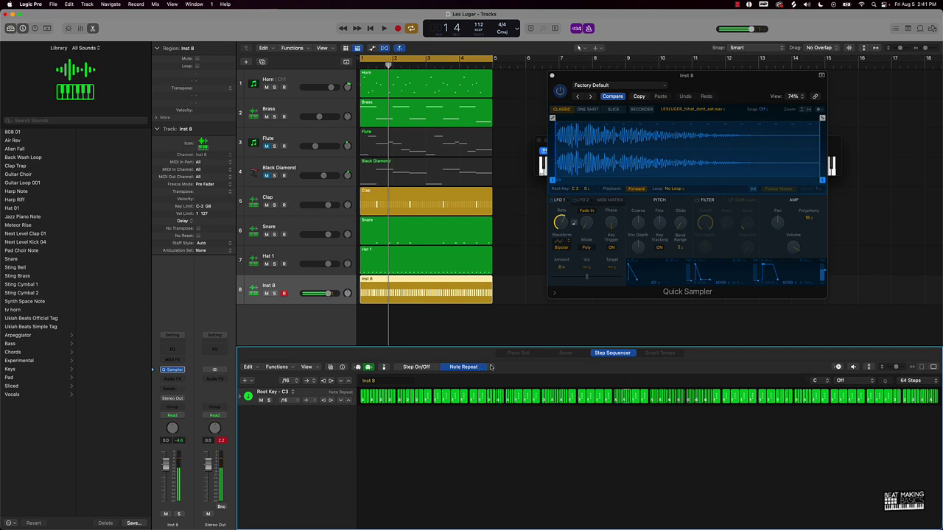
Change the note pitch of scattered steps from step 10 through about step 63, including step 50 to F2
left_click(490, 367)
left_click(501, 346)
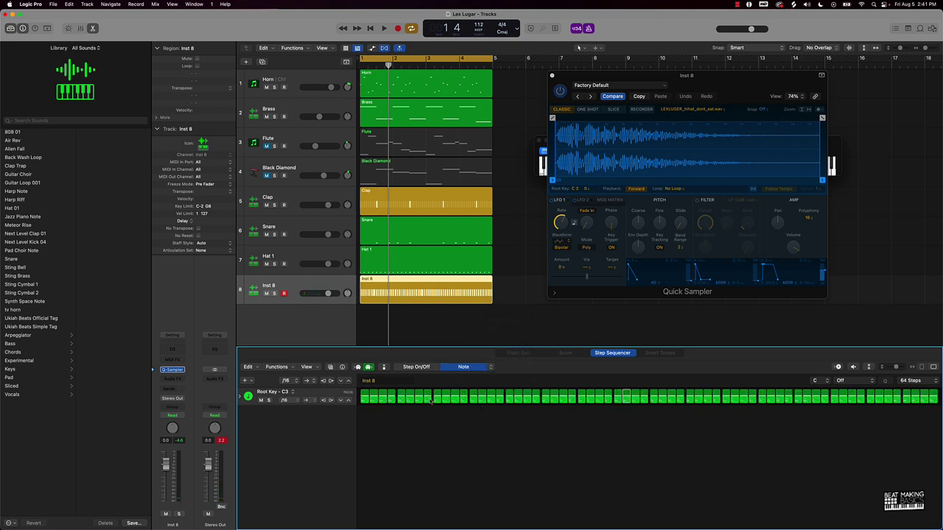
left_click_drag(446, 396, 490, 394)
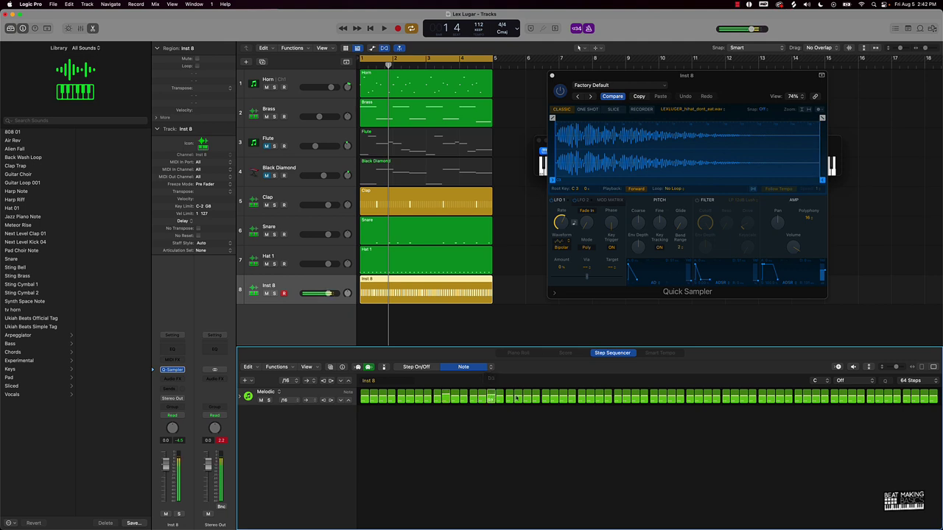
left_click_drag(559, 397, 559, 393)
left_click_drag(689, 398, 689, 393)
left_click_drag(794, 394, 786, 404)
left_click_drag(888, 398, 922, 400)
left_click(806, 401)
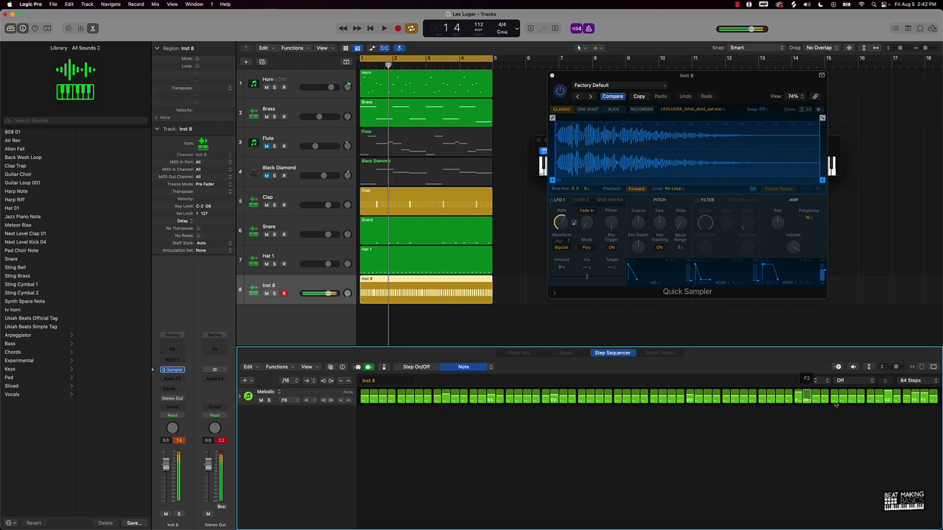
Vary the note pitch on further single steps, working backward from about step 55 to step 3 of the Melodic row
left_click(851, 398)
left_click(752, 400)
left_click(708, 401)
left_click(591, 398)
left_click(644, 398)
left_click(518, 399)
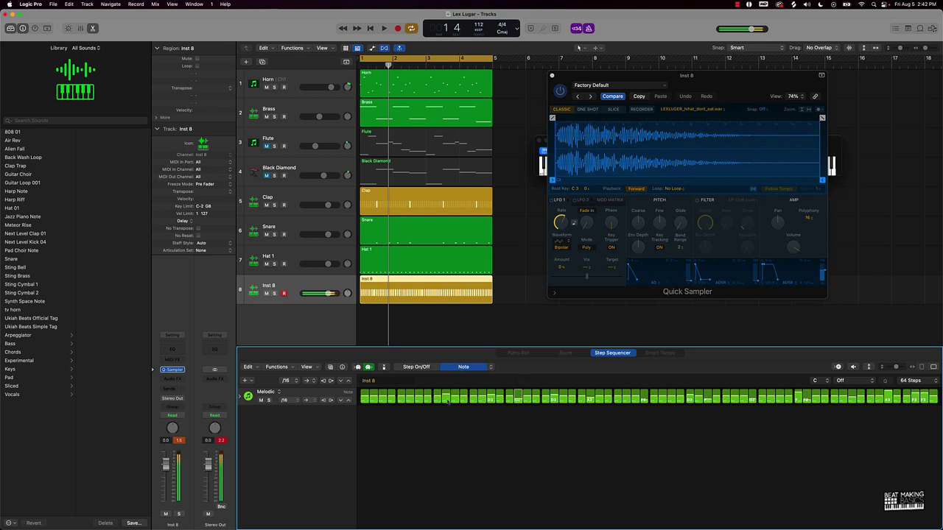
left_click(437, 399)
left_click(409, 399)
left_click(378, 398)
left_click(490, 368)
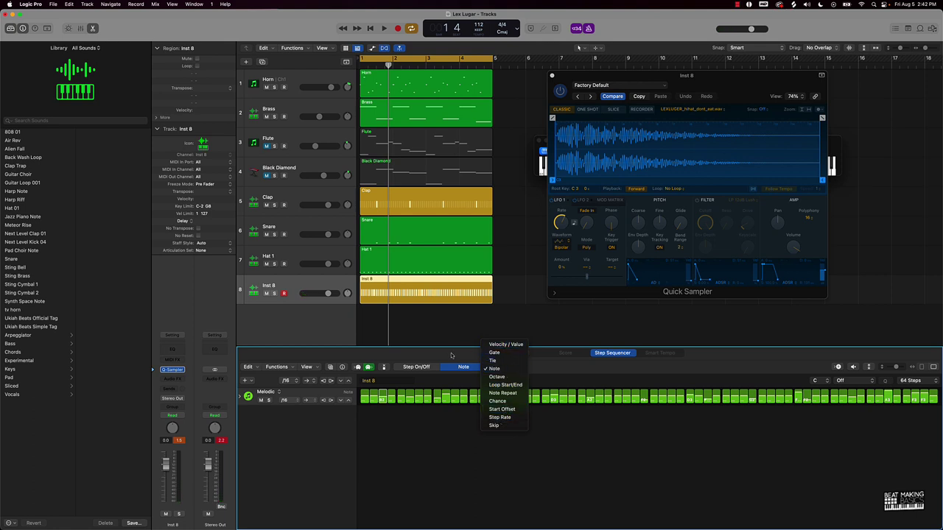
left_click(389, 456)
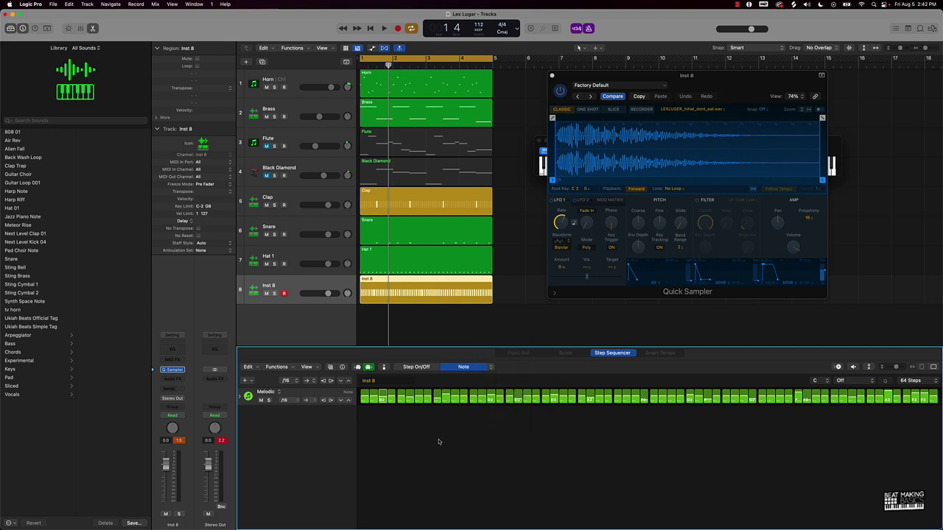
Play the loop and compare the Inst 8 pattern with the Hat 1 track muted and unmuted
key("space")
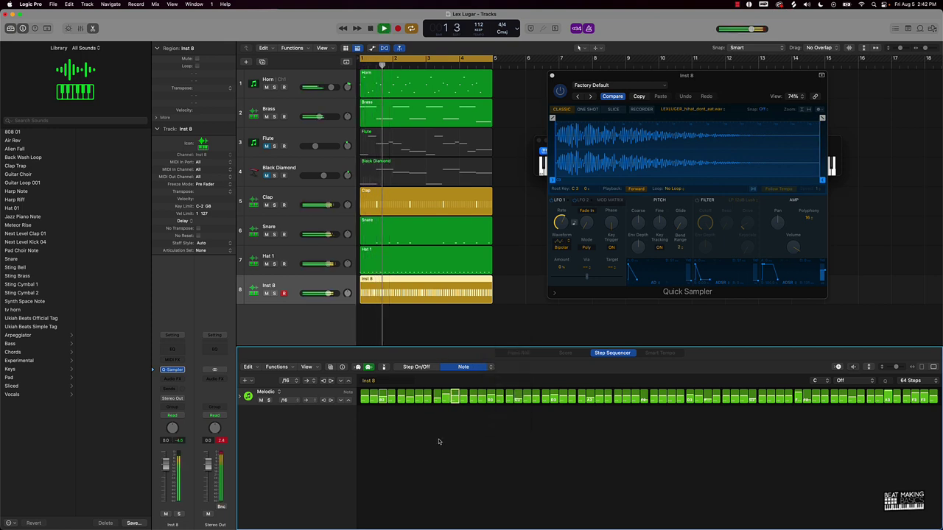
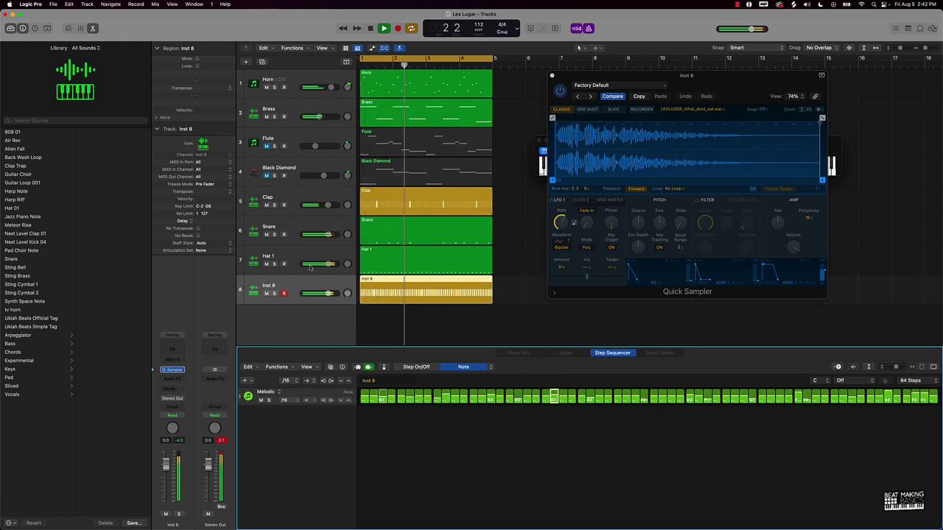
left_click(266, 264)
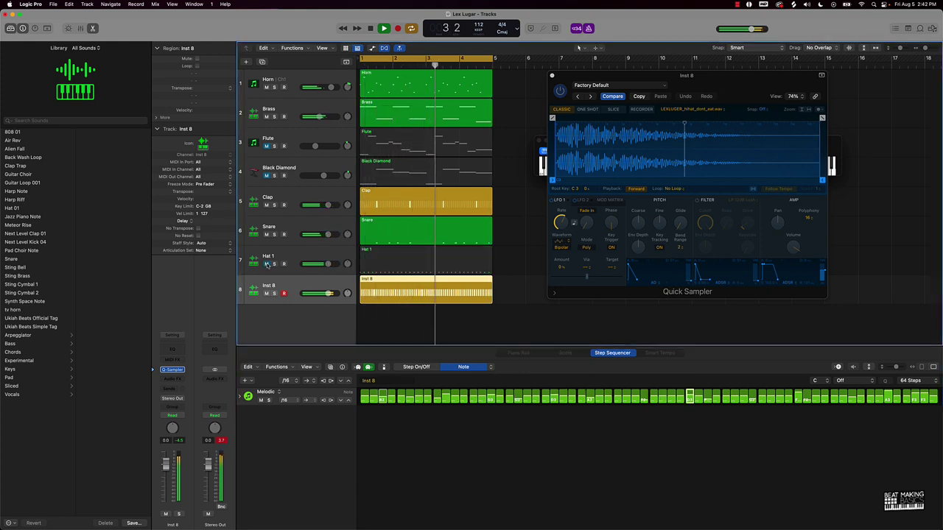
left_click(266, 264)
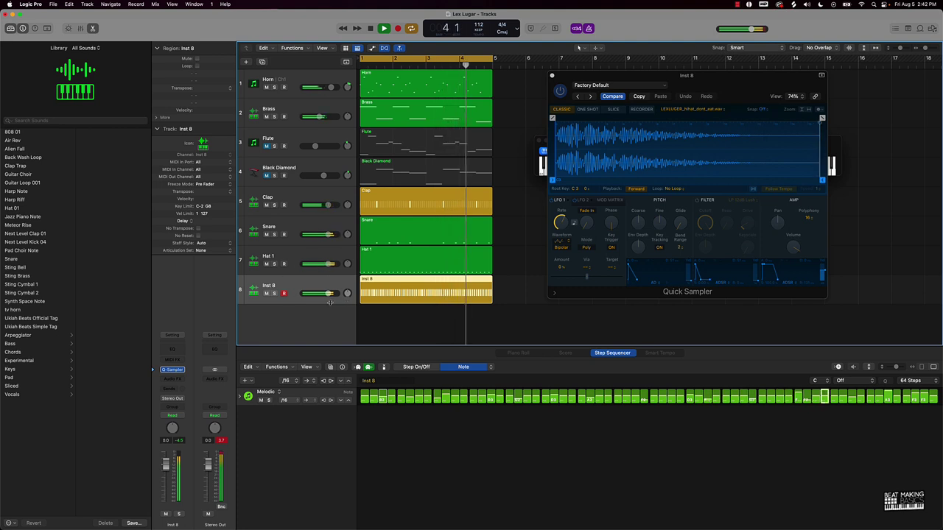
Pan Inst 8 to the right and lower its volume to -2.6 dB, then stop playback and deselect its region
left_click_drag(346, 293, 347, 243)
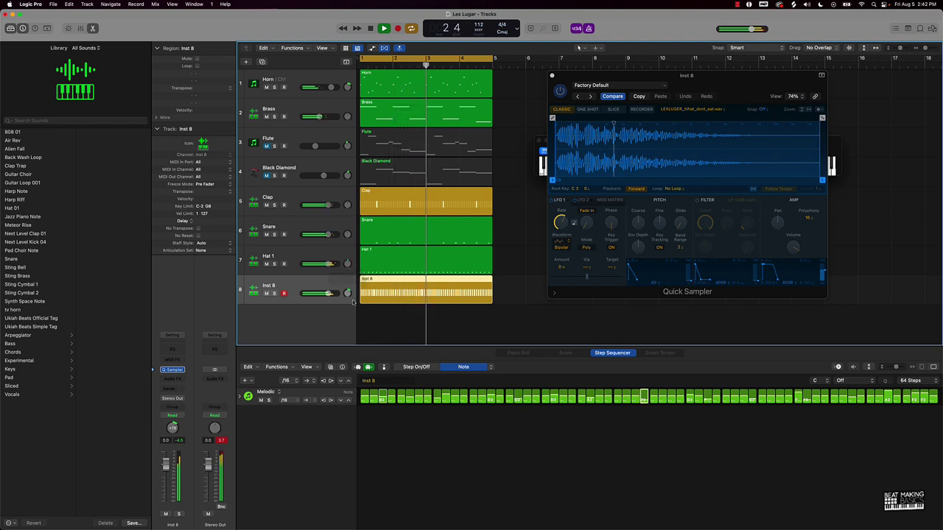
left_click_drag(348, 293, 324, 293)
key("space")
left_click(414, 325)
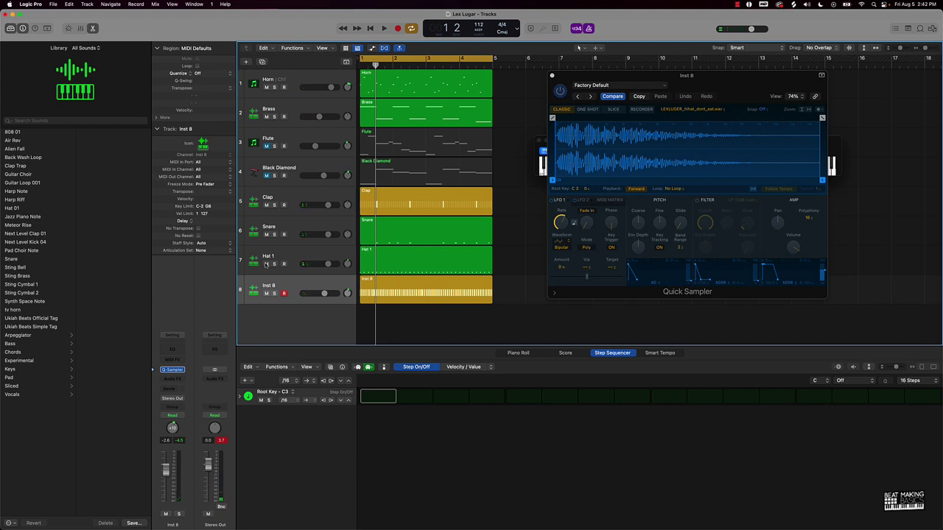
Create one Quick Sampler (Single Sample) software instrument track, close Inst 8's sampler and open Inst 9's empty Quick Sampler
left_click(246, 62)
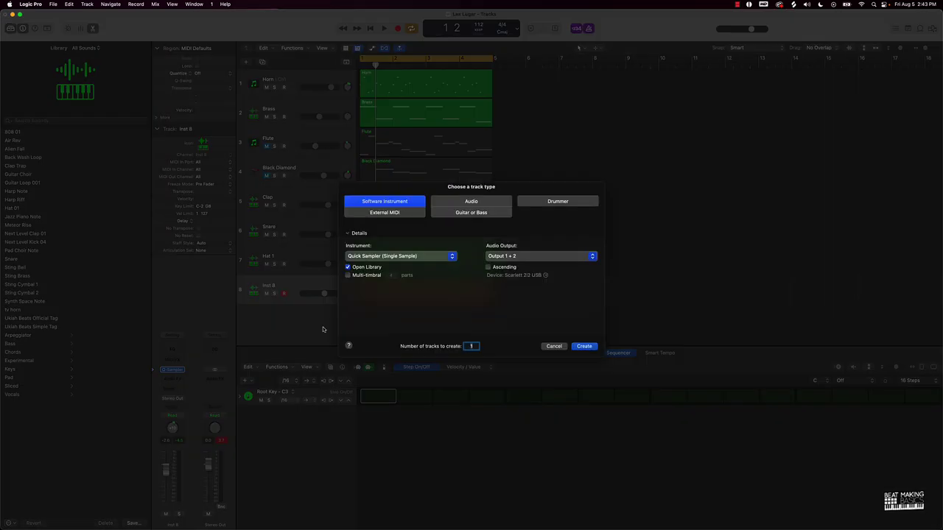
left_click(586, 346)
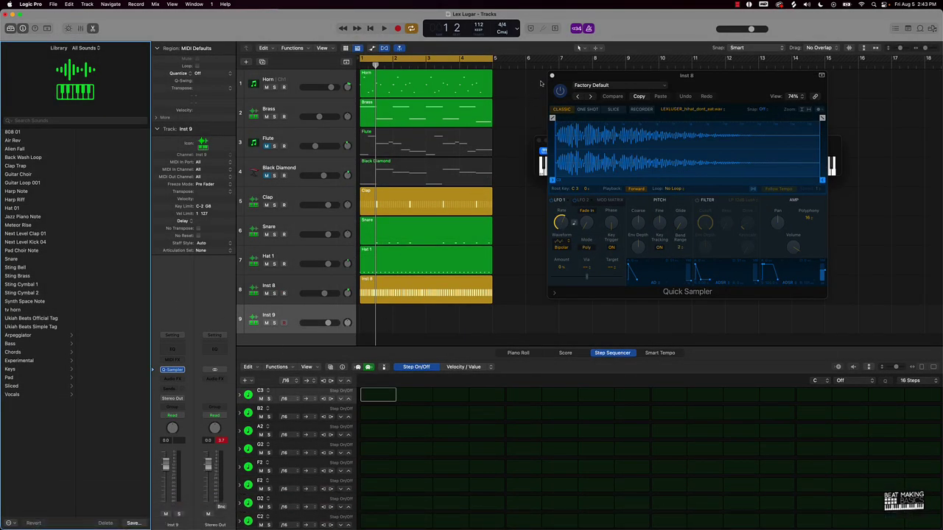
left_click(551, 76)
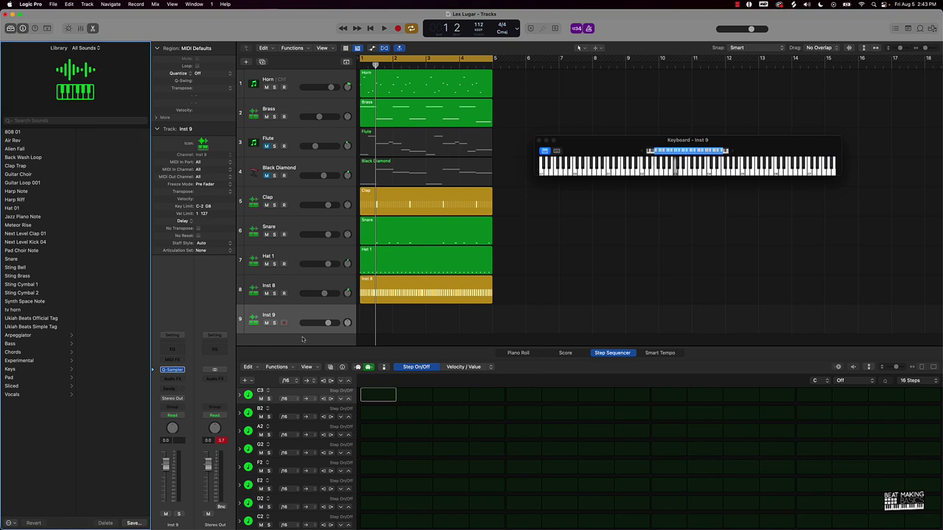
left_click(172, 370)
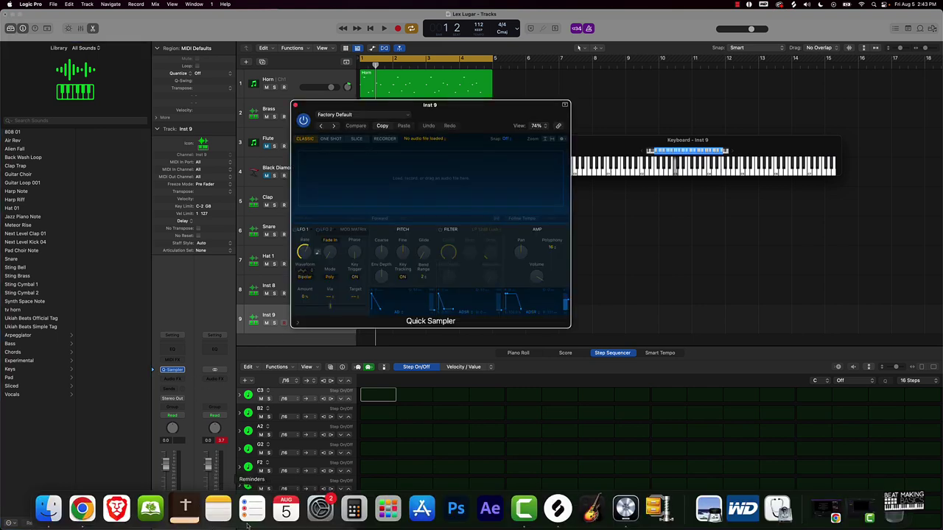
Switch to Splice, search the Lex Luger pack for "kick", audition several kicks and load LEXLUGER_kick_phantom.wav into Inst 9's Quick Sampler
left_click(558, 509)
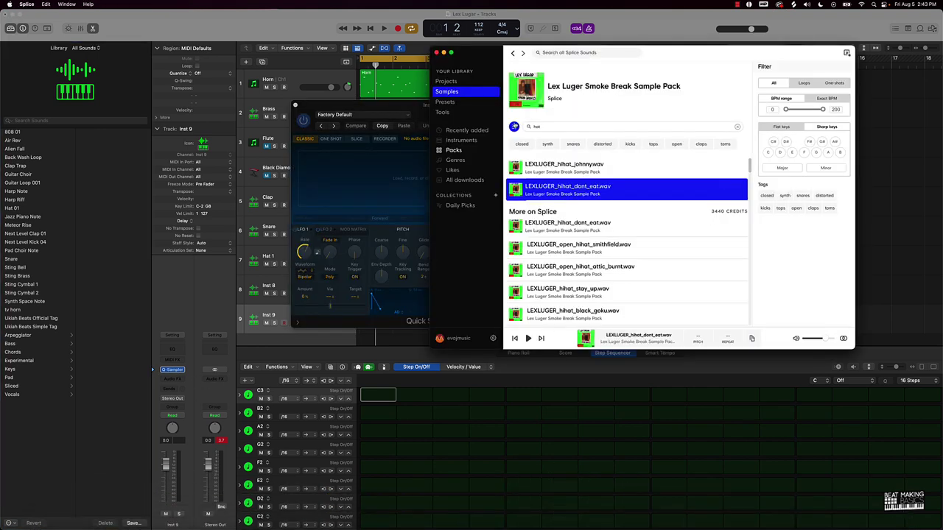
left_click(738, 129)
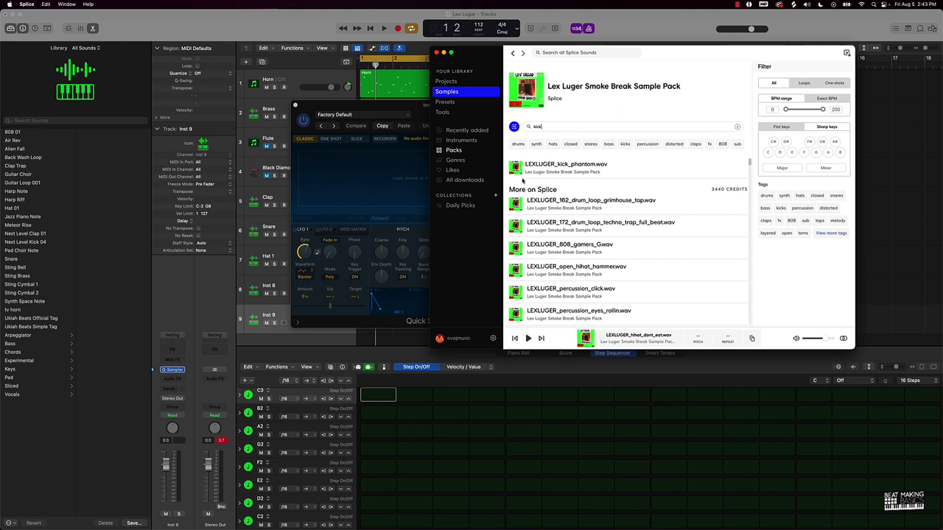
left_click(516, 204)
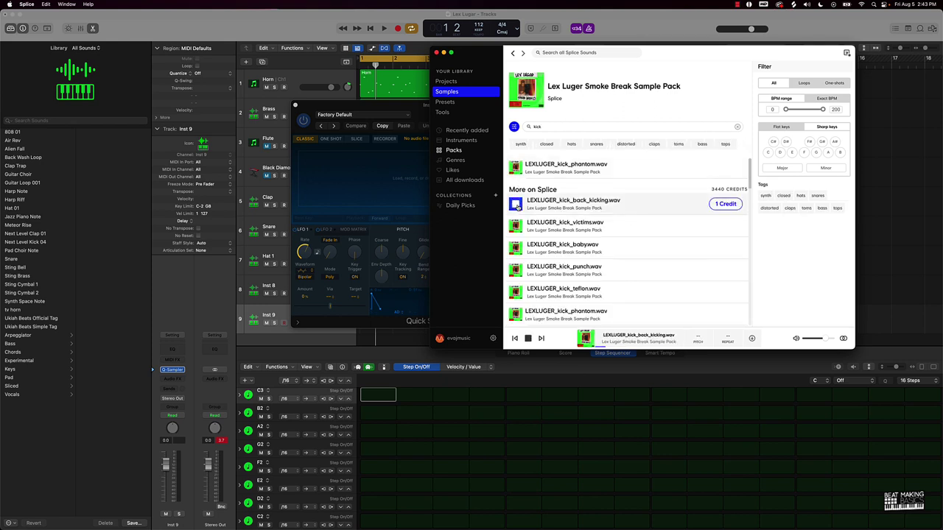
left_click(515, 226)
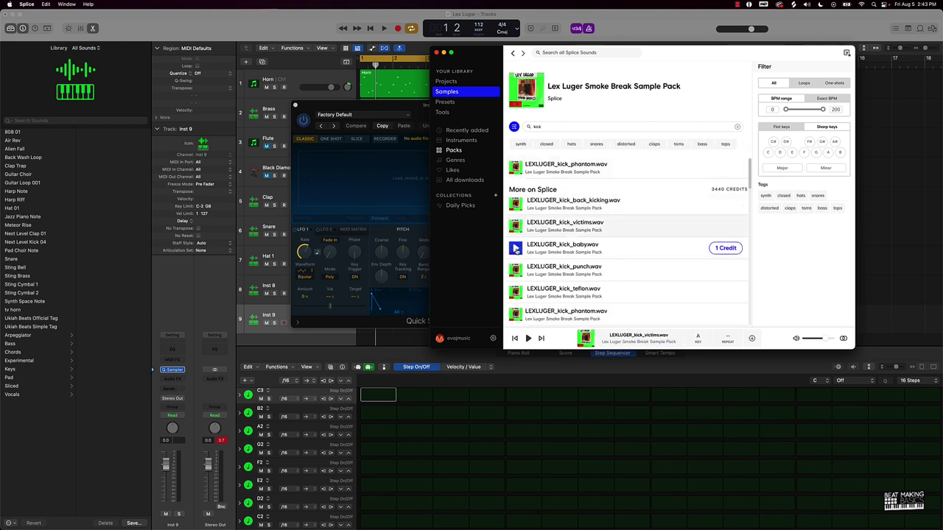
left_click(515, 248)
left_click(515, 168)
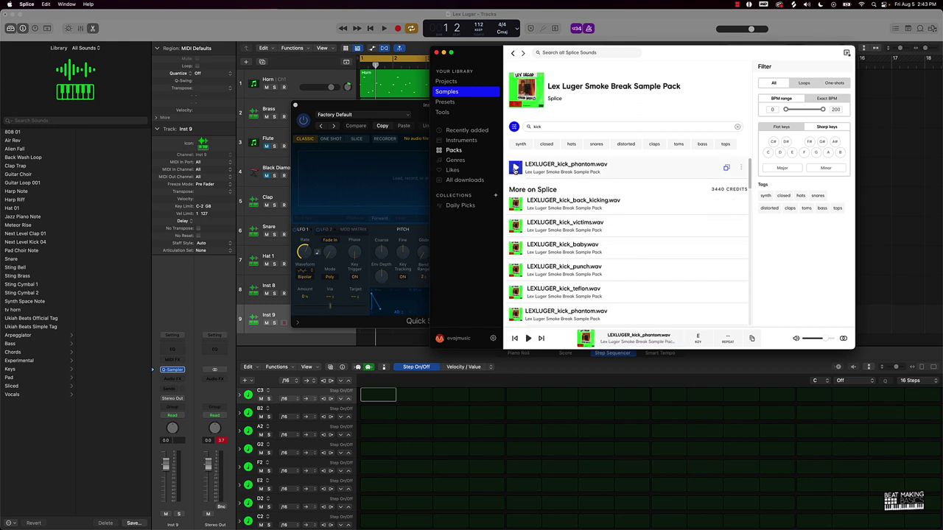
left_click_drag(742, 171, 383, 189)
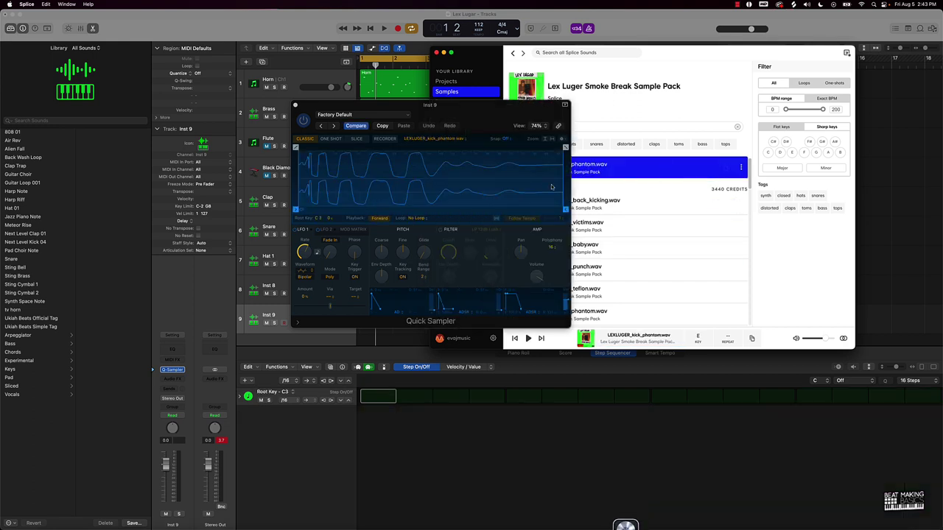
Record a four-bar kick pattern on Inst 9 in Logic Pro, moving its sampler window aside, and quantize the notes to 1/16 swing
left_click(904, 162)
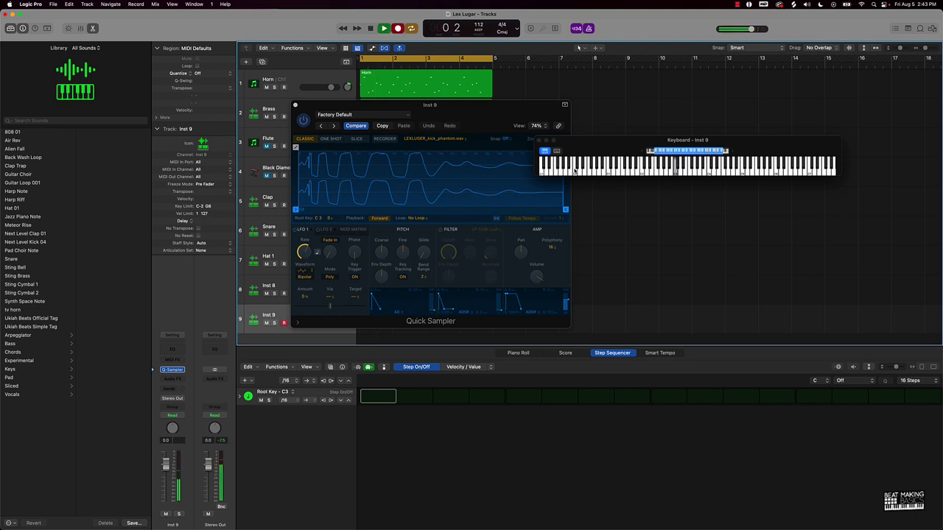
left_click_drag(467, 102, 798, 72)
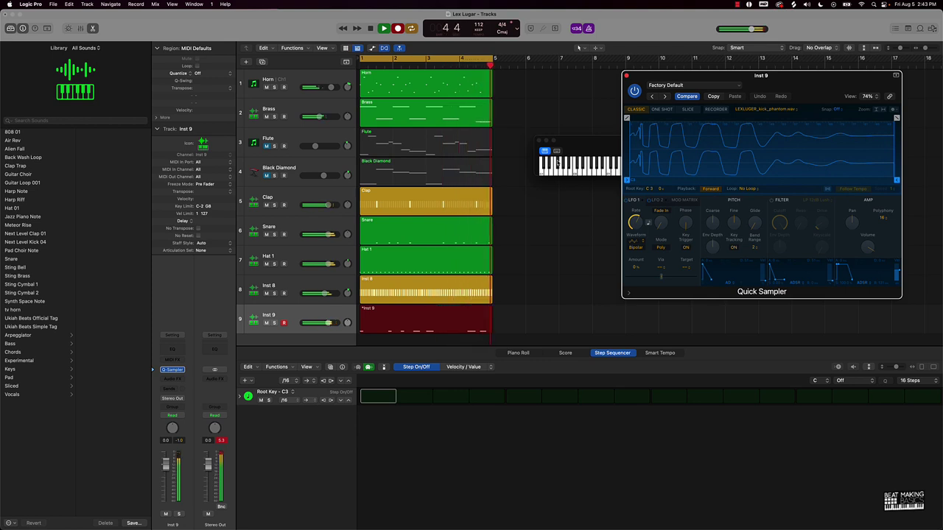
key("space")
left_click(563, 449)
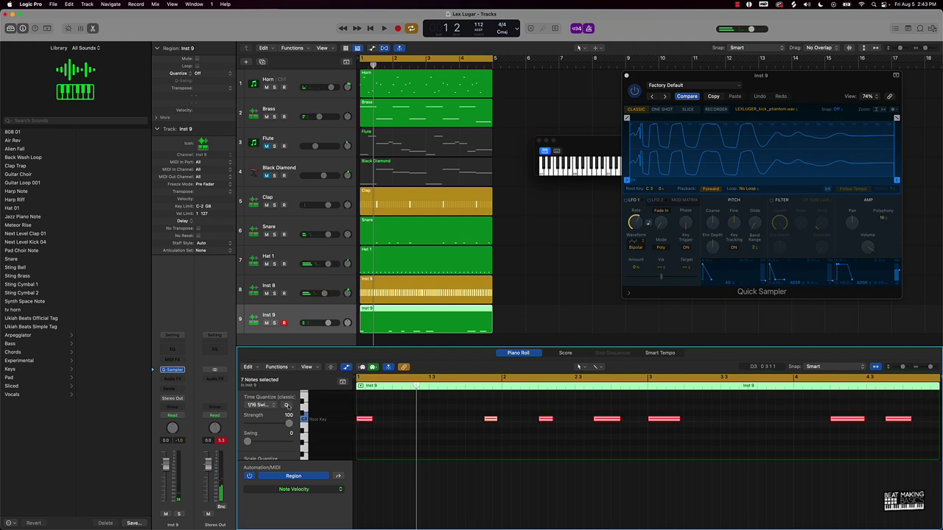
Mute Inst 8 and Hat 1, deselect the kick region and play the loop
left_click(266, 293)
left_click(266, 264)
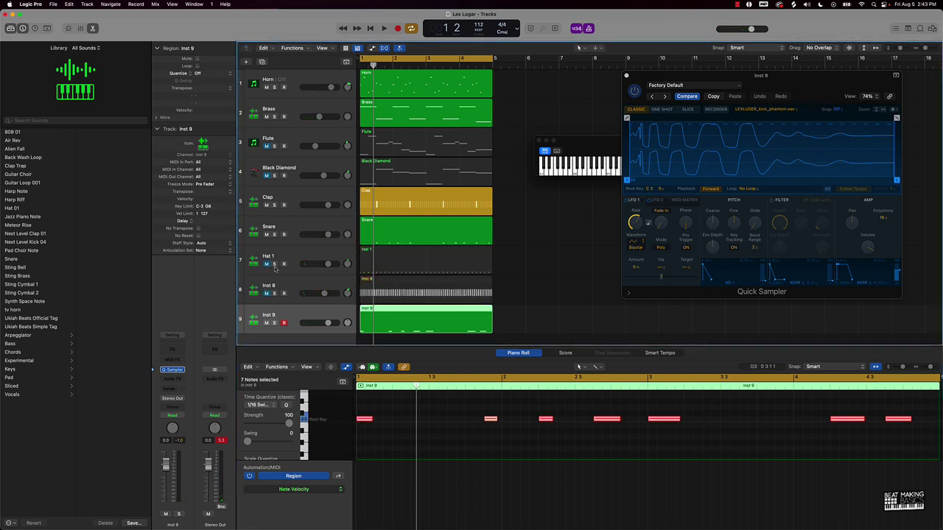
left_click(560, 287)
key("space")
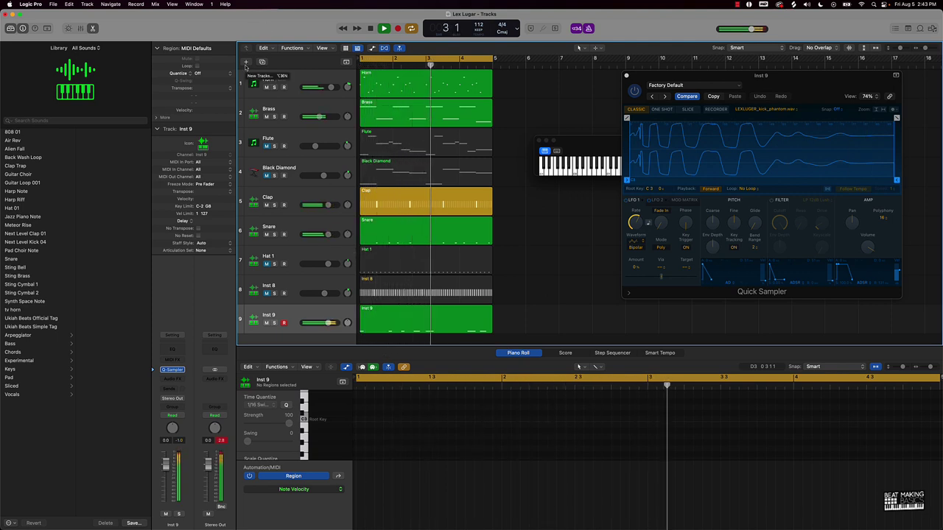
Transpose all notes in the Snare region down to A3 while the loop plays
left_click(412, 232)
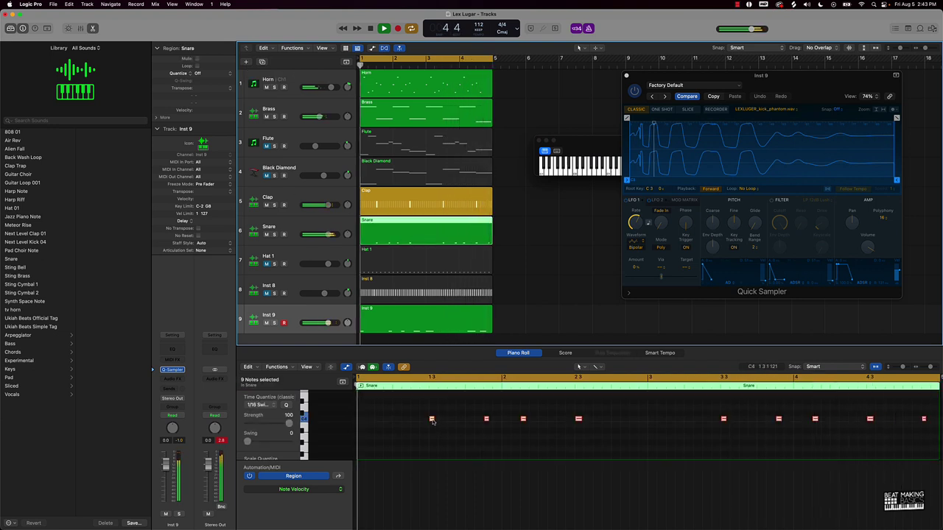
left_click_drag(432, 419, 432, 432)
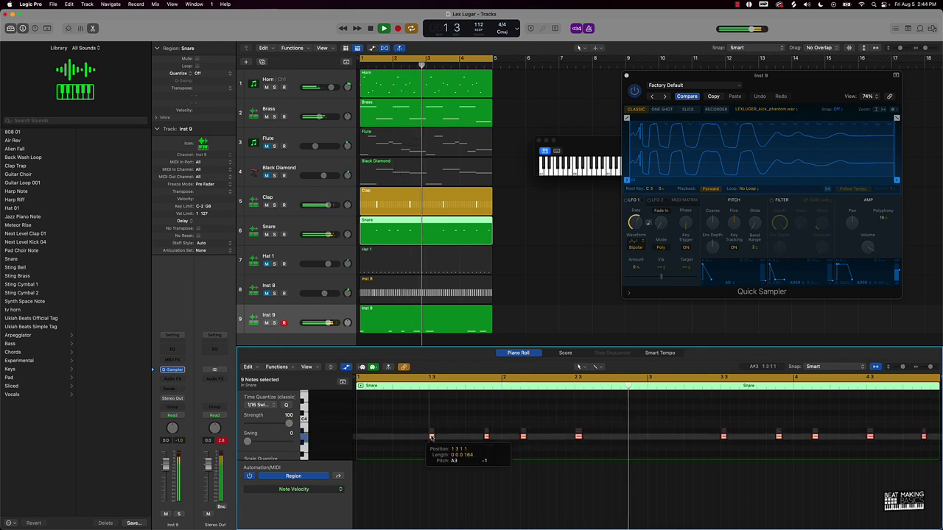
left_click_drag(431, 433, 431, 437)
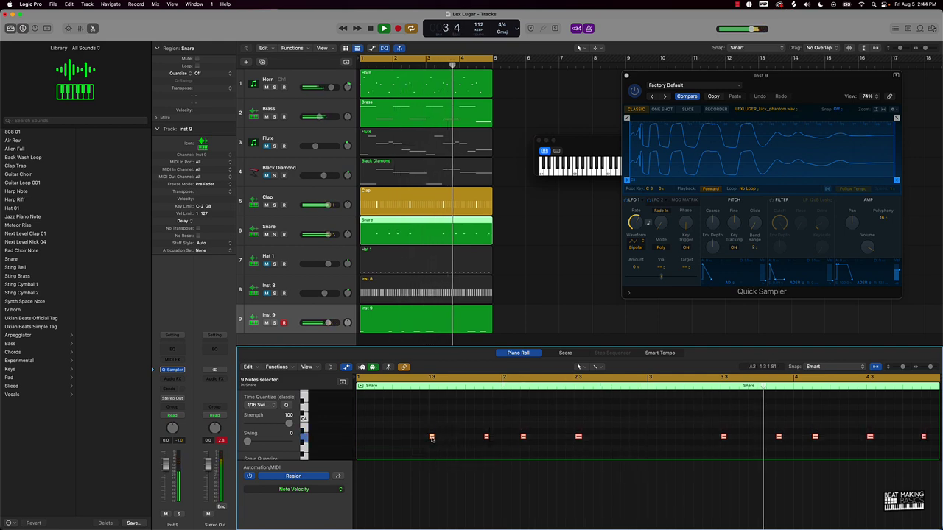
left_click(432, 437)
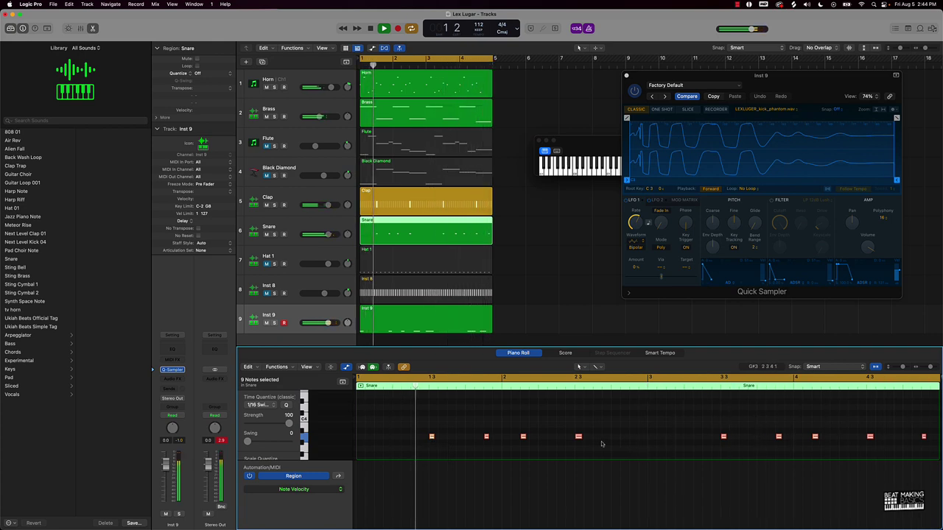
Try an extra snare note just before the last hit in bar 4, remove it and stop playback
left_click(904, 437)
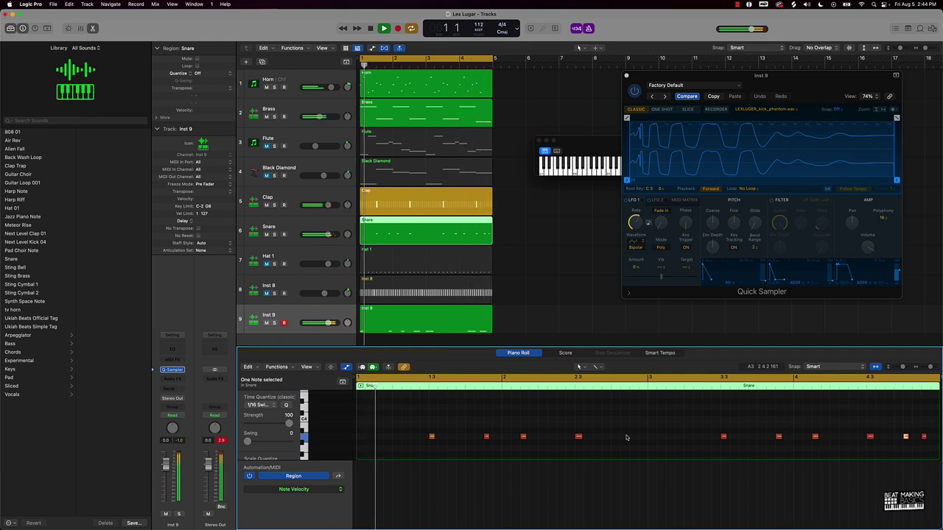
key("Delete")
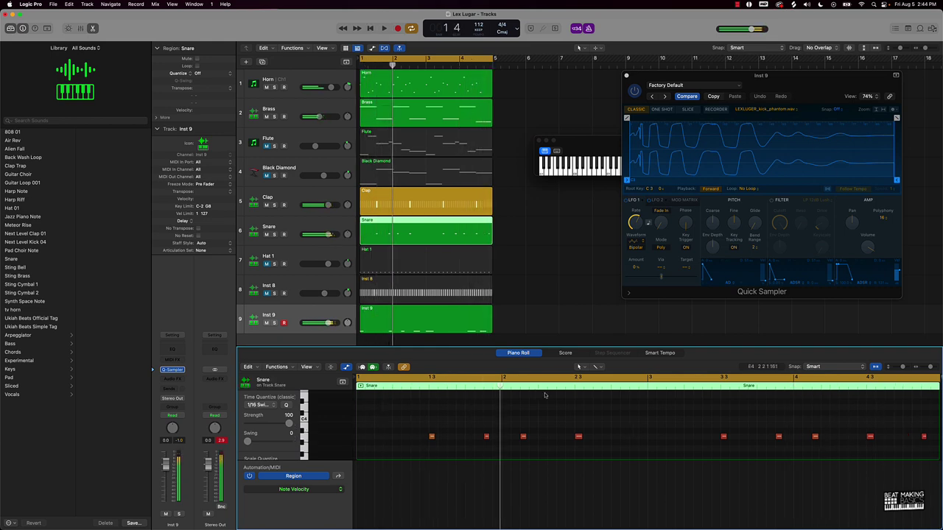
key("space")
left_click(557, 266)
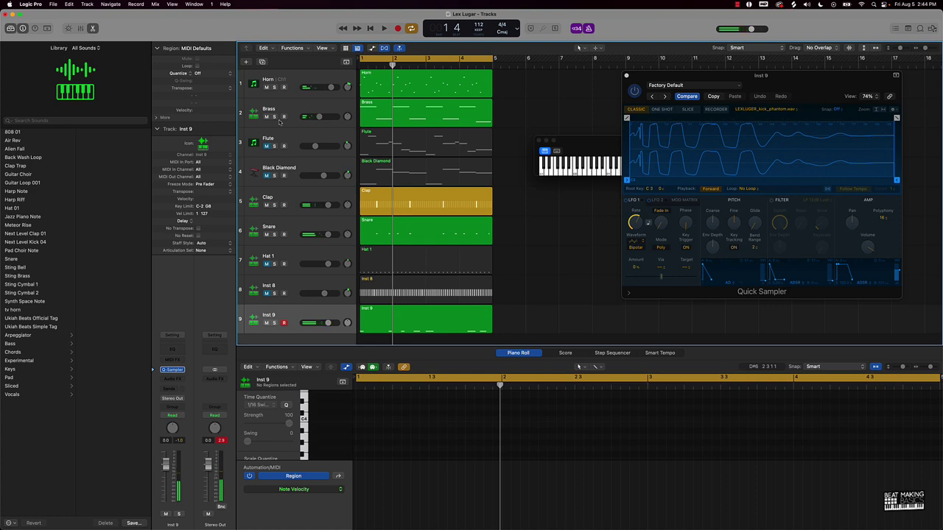
Create one Quick Sampler (Single Sample) software instrument track, open Inst 10's empty sampler and close Inst 9's
left_click(246, 61)
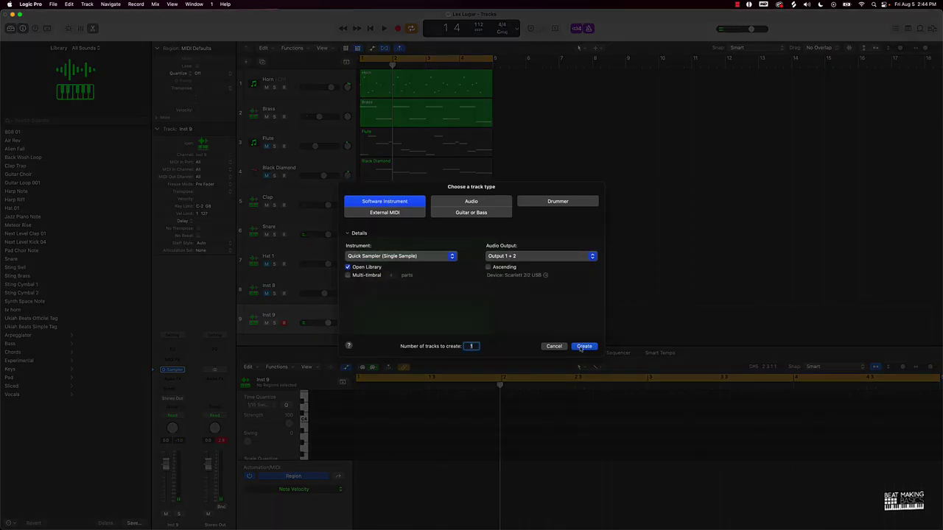
left_click(583, 347)
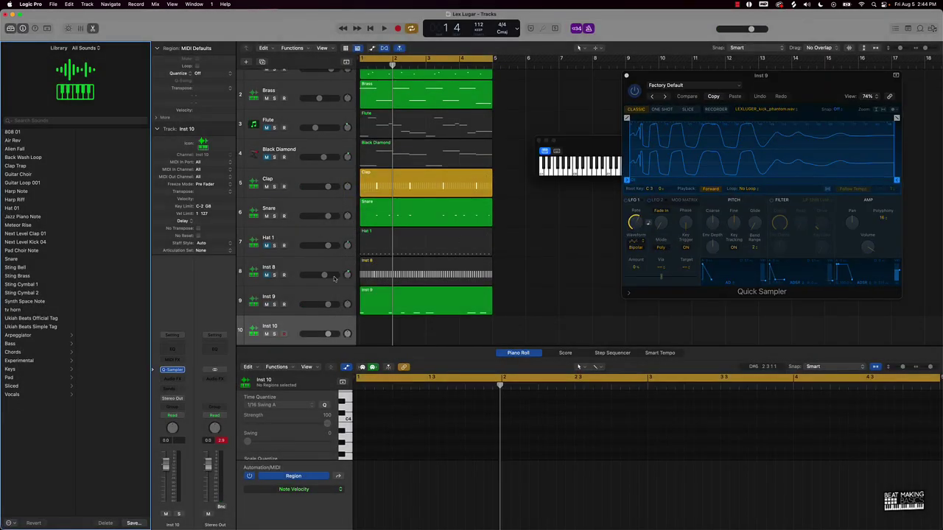
left_click(174, 370)
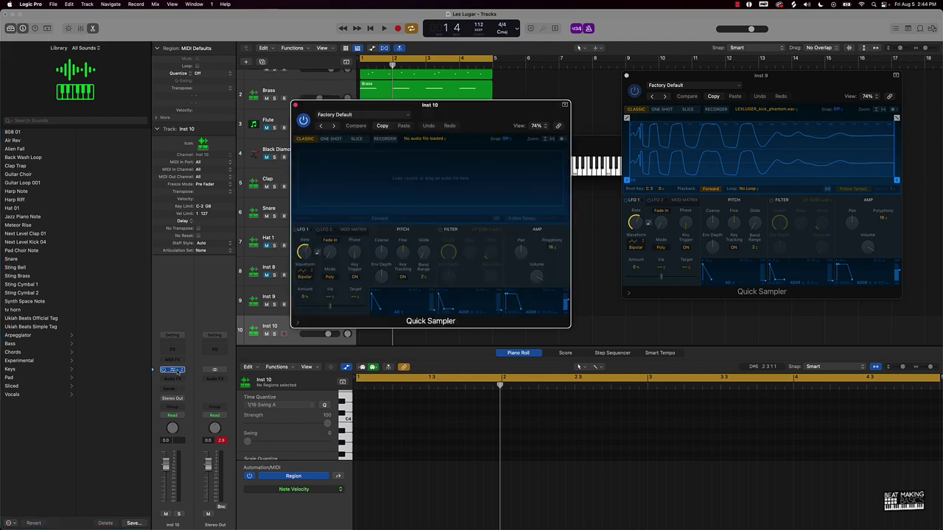
left_click(627, 76)
Switch to Splice, search the Lex Luger pack for "808" and audition samples from streaming_dese_nuts_A through respectfully_A#
mouse_move(490, 512)
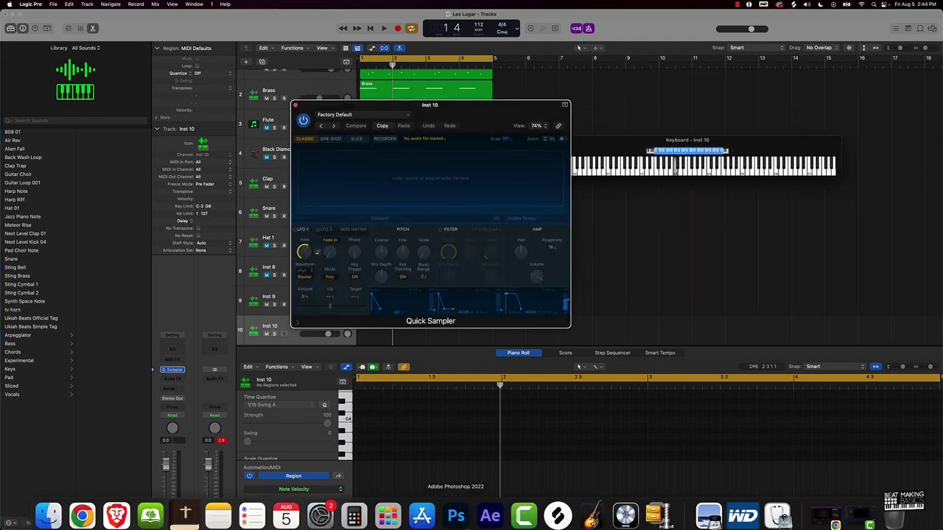
left_click(557, 509)
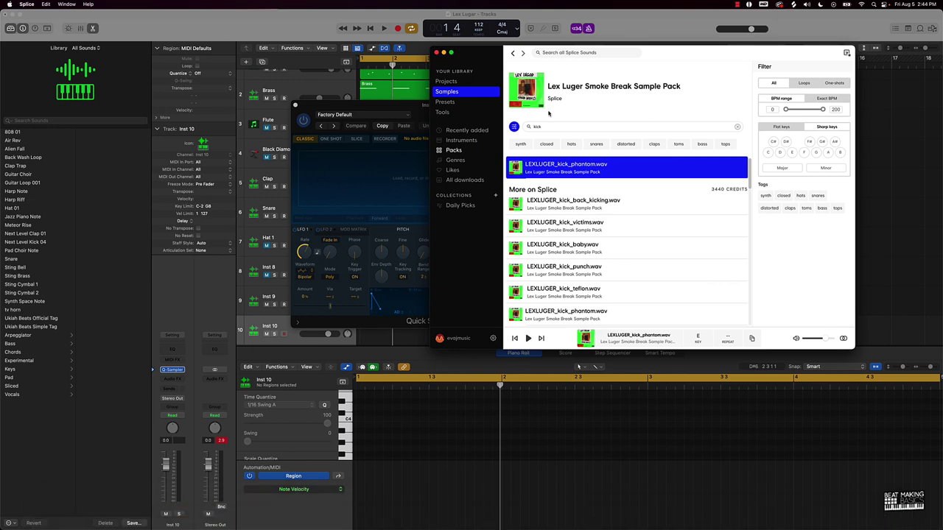
double_click(542, 125)
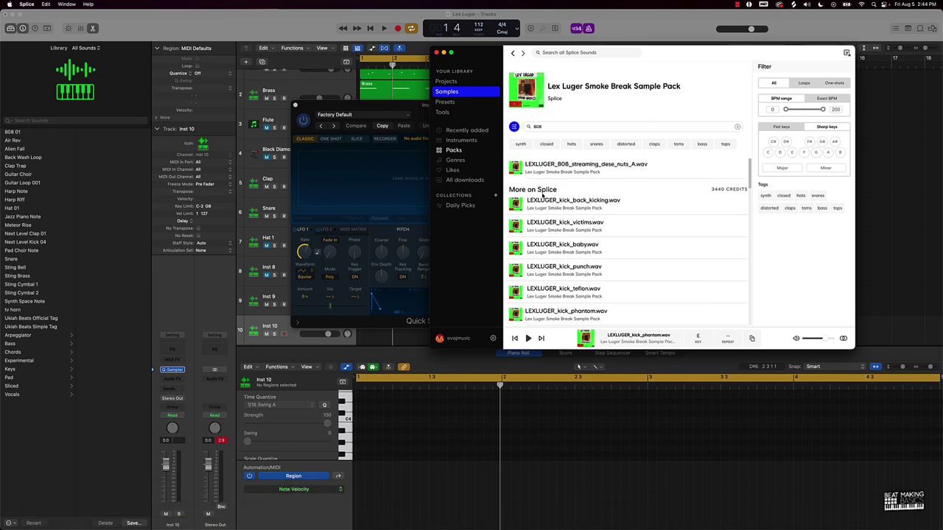
left_click(516, 168)
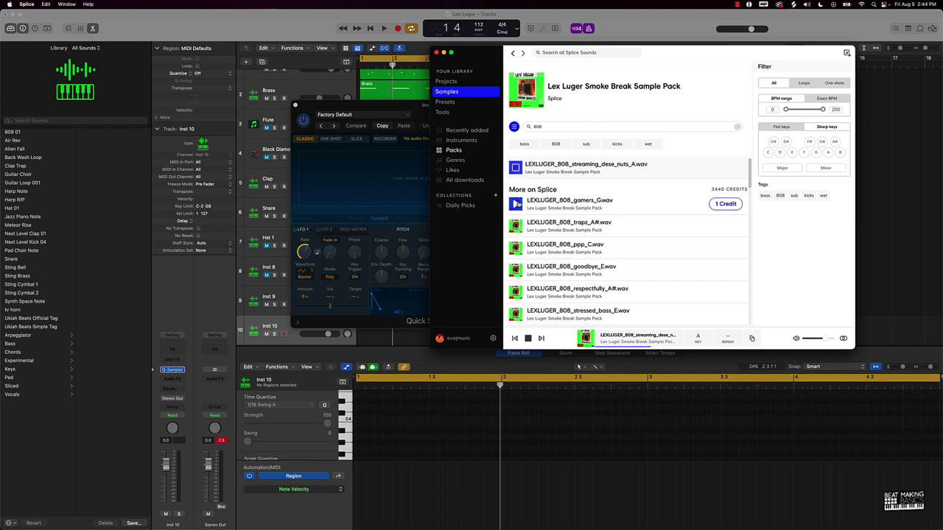
left_click(516, 204)
left_click(513, 226)
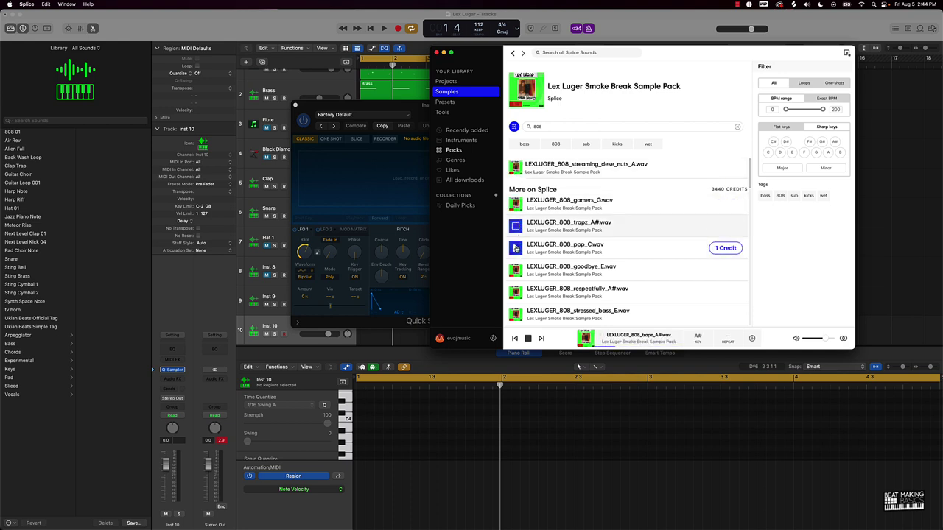
left_click(515, 249)
left_click(515, 271)
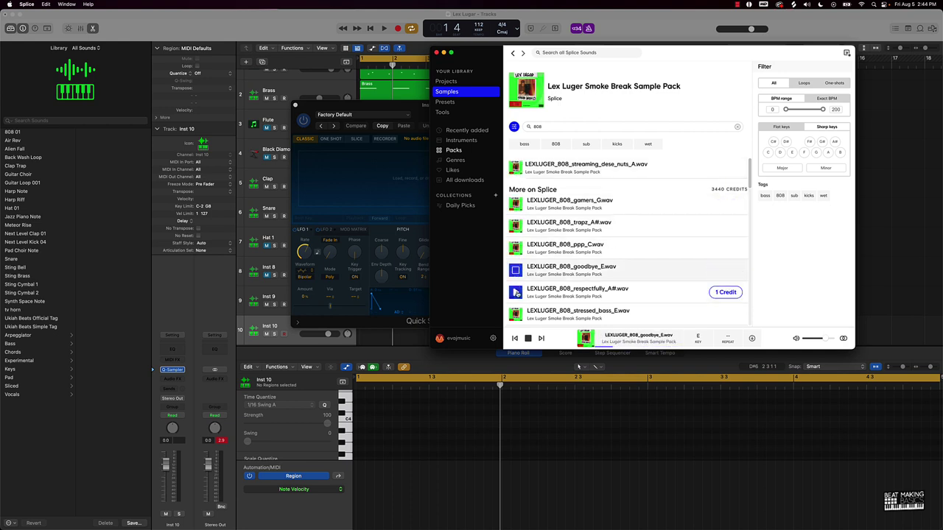
left_click(516, 293)
Audition the further 808 samples from stressed_bass_E through chrome_sword_C
scroll(516, 291, "down", 2)
left_click(518, 271)
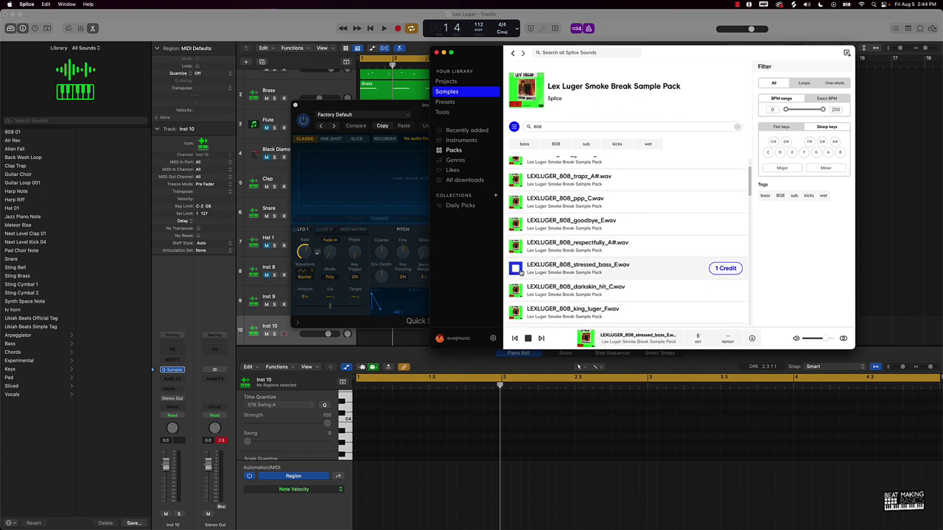
scroll(519, 272, "down", 1)
left_click(518, 266)
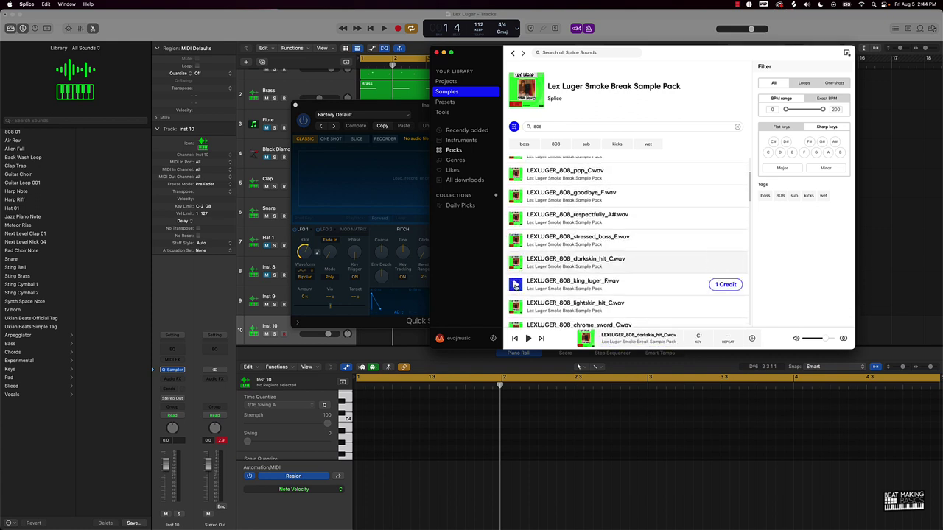
left_click(516, 284)
scroll(515, 286, "down", 2)
left_click(515, 272)
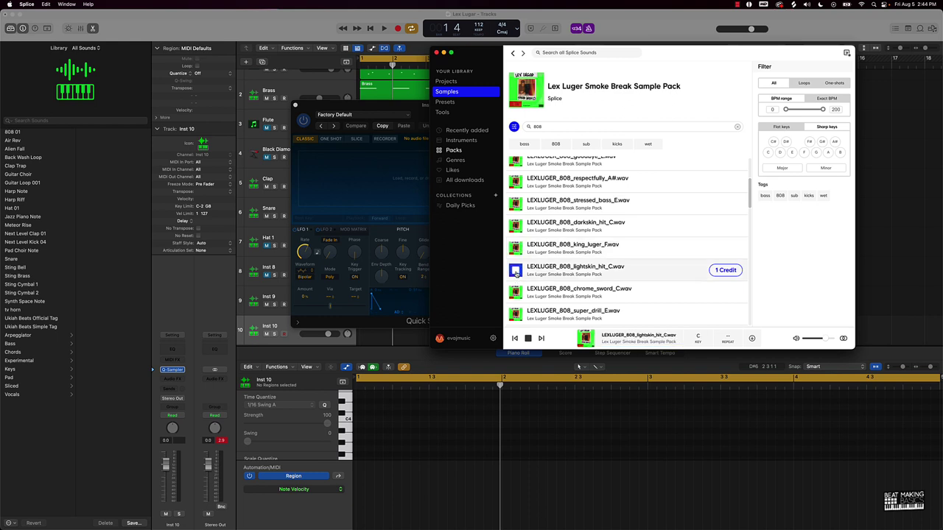
left_click(516, 293)
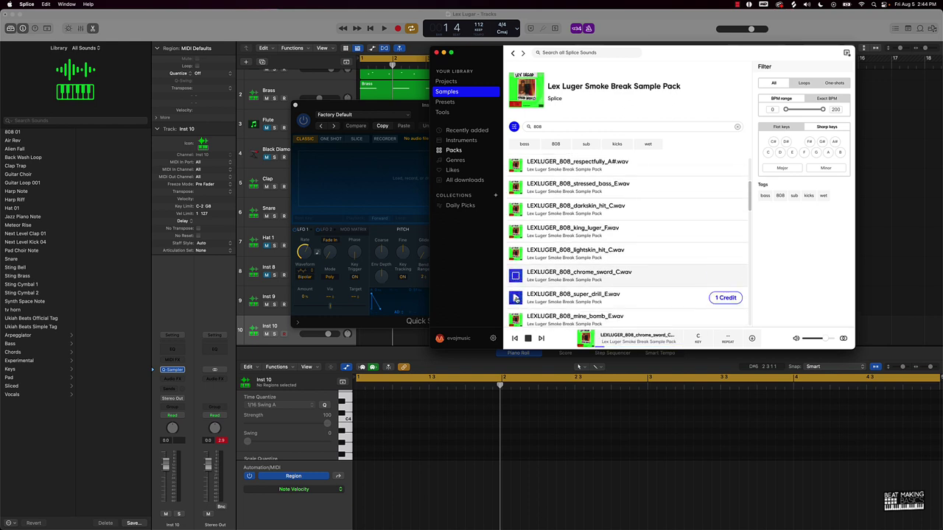
Audition the 808 samples from super_drill_E through trap_watching_E in the Lex Luger pack
scroll(516, 292, "down", 1)
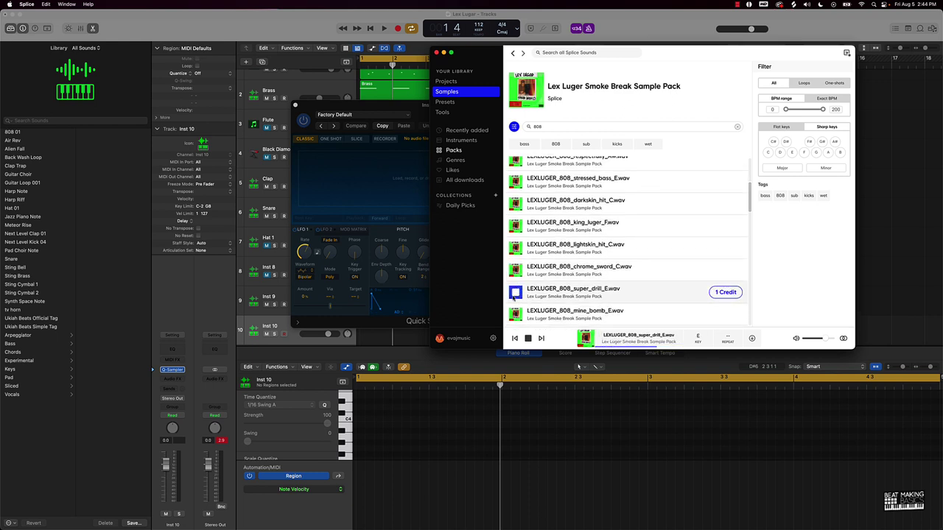
left_click(516, 312)
scroll(515, 298, "down", 2)
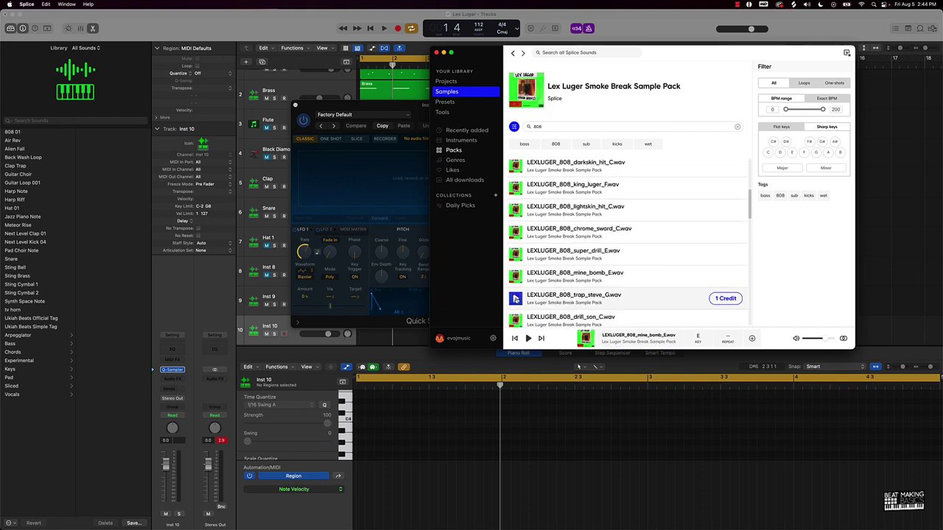
left_click(516, 298)
scroll(516, 295, "down", 2)
left_click(516, 277)
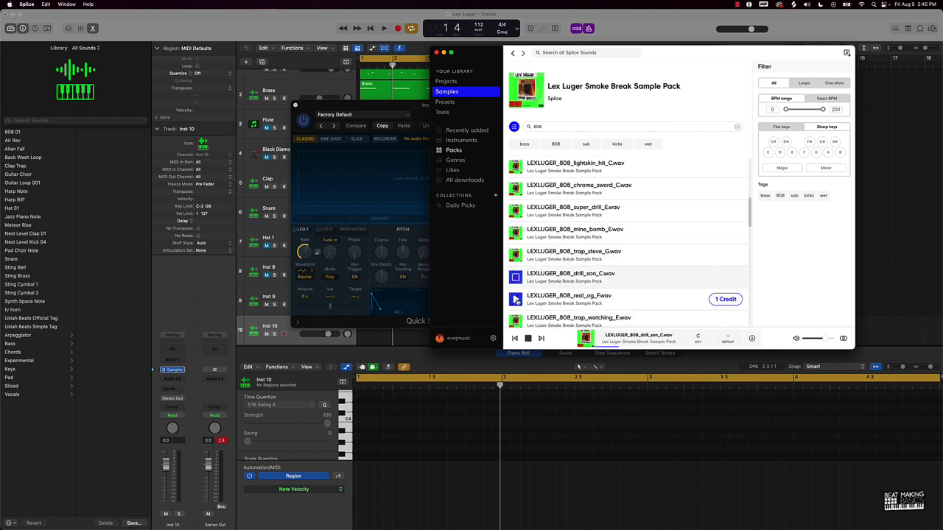
left_click(516, 298)
scroll(516, 299, "down", 2)
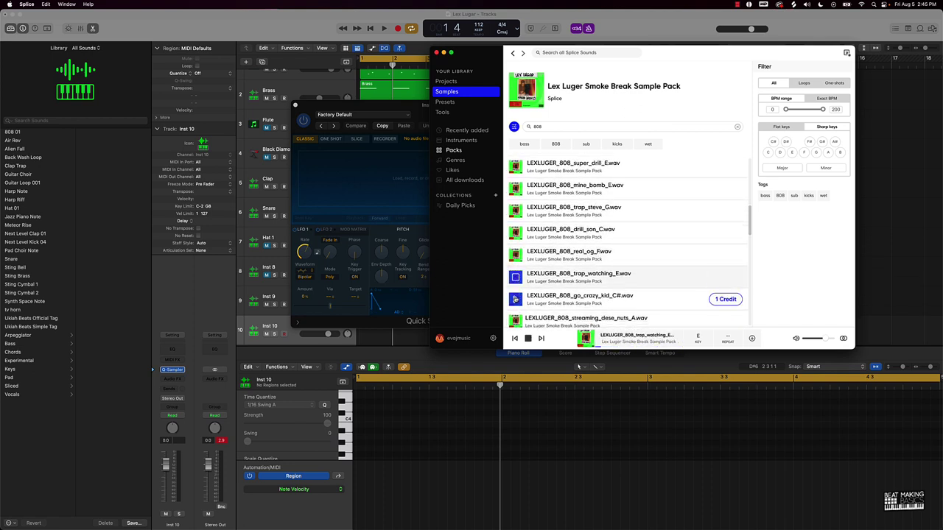
Audition the remaining 808 one-shots from go_crazy_kid_C# through bring_the_other_eight_A#
left_click(515, 295)
scroll(515, 288, "down", 2)
left_click(515, 277)
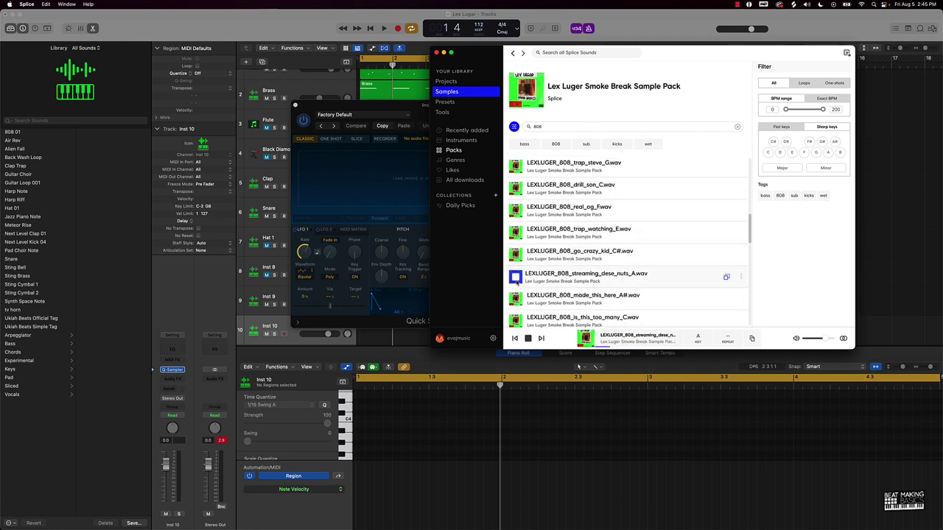
scroll(517, 304, "down", 1)
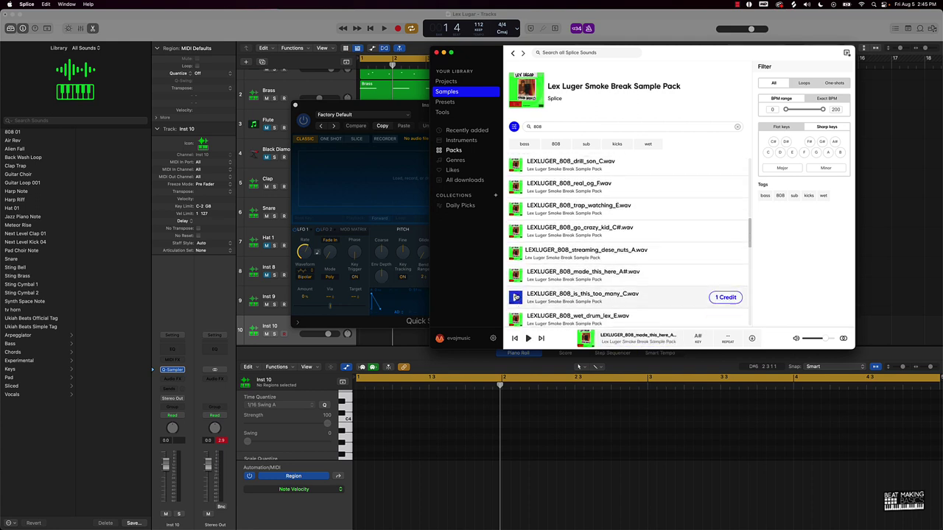
scroll(530, 287, "down", 1)
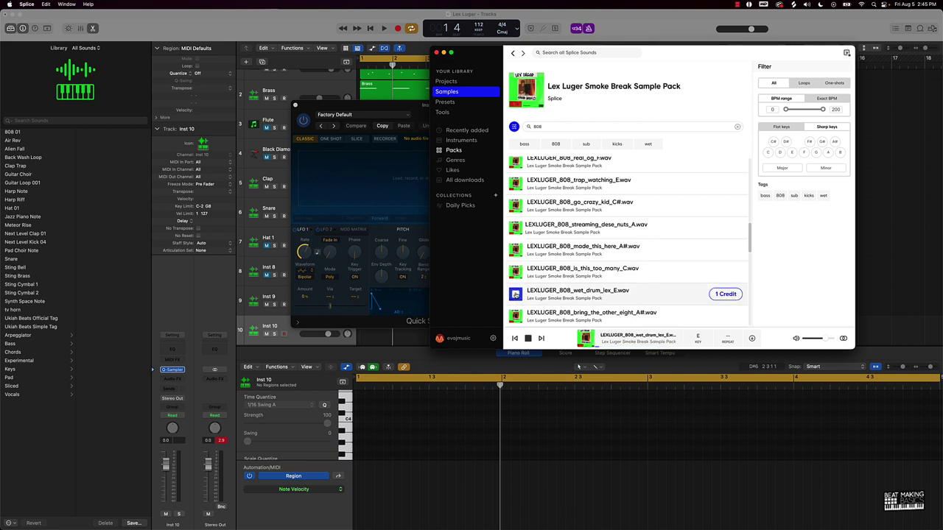
scroll(516, 291, "down", 2)
left_click(516, 286)
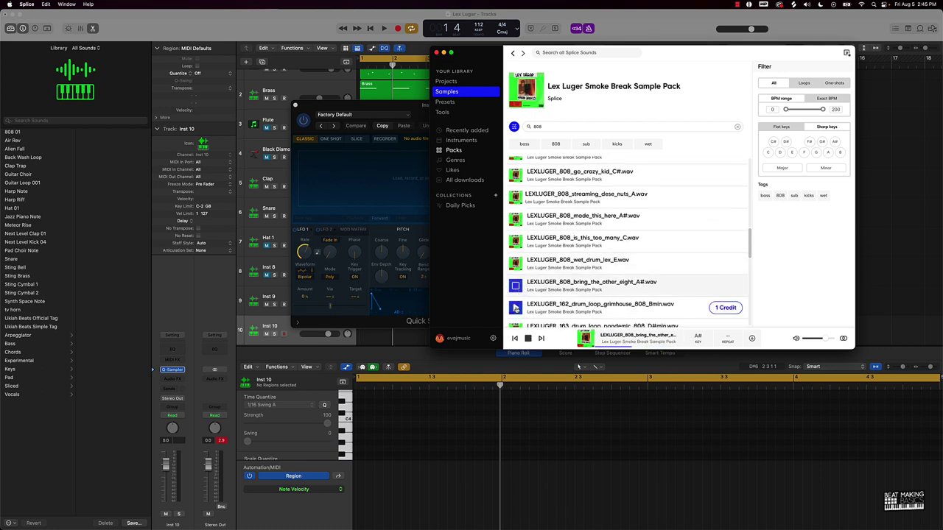
Get LEXLUGER_808_bring_the_other_eight_A#.wav for 1 credit, load it into Inst 10's Quick Sampler and switch back to Logic Pro
left_click(725, 286)
left_click_drag(647, 288, 383, 176)
left_click(915, 201)
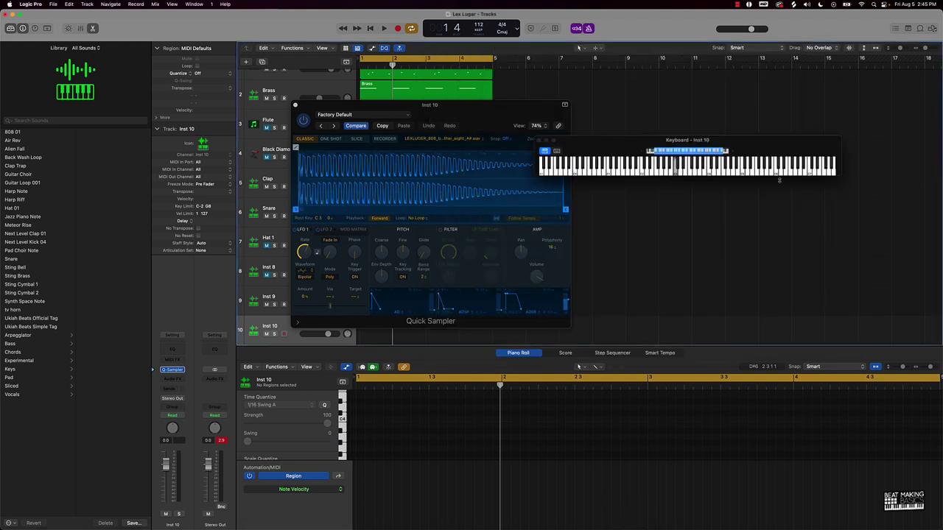
Move the on-screen keyboard and Quick Sampler windows clear of the tracks and lower Inst 10's volume to about -3.7 dB
left_click_drag(563, 138, 637, 113)
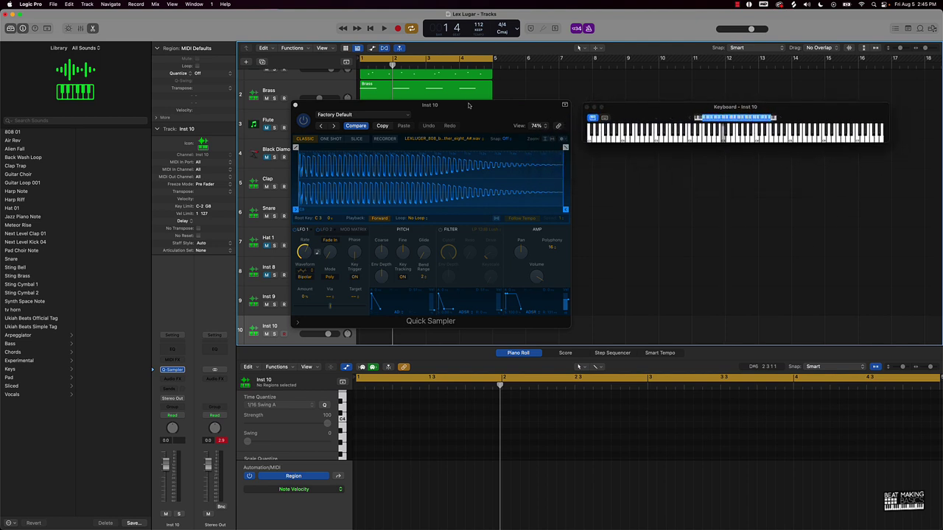
left_click_drag(469, 105, 759, 152)
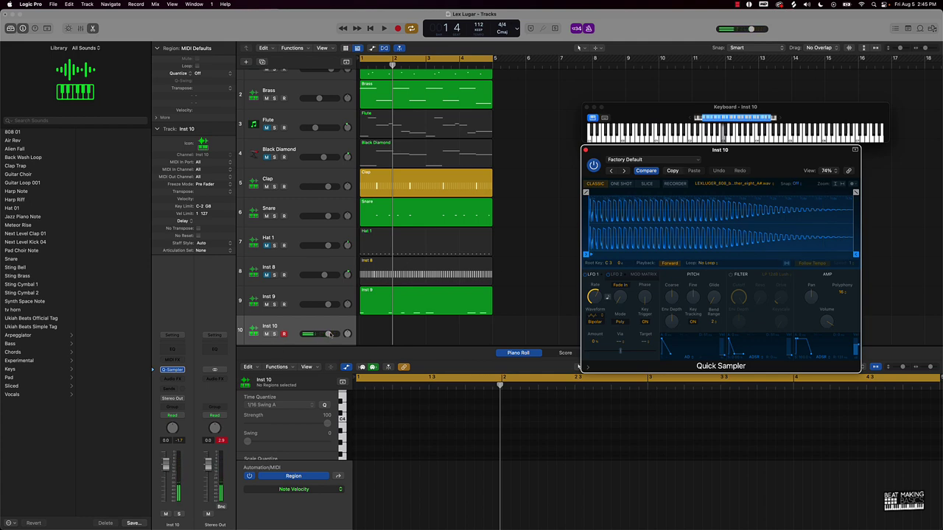
left_click_drag(329, 335, 322, 334)
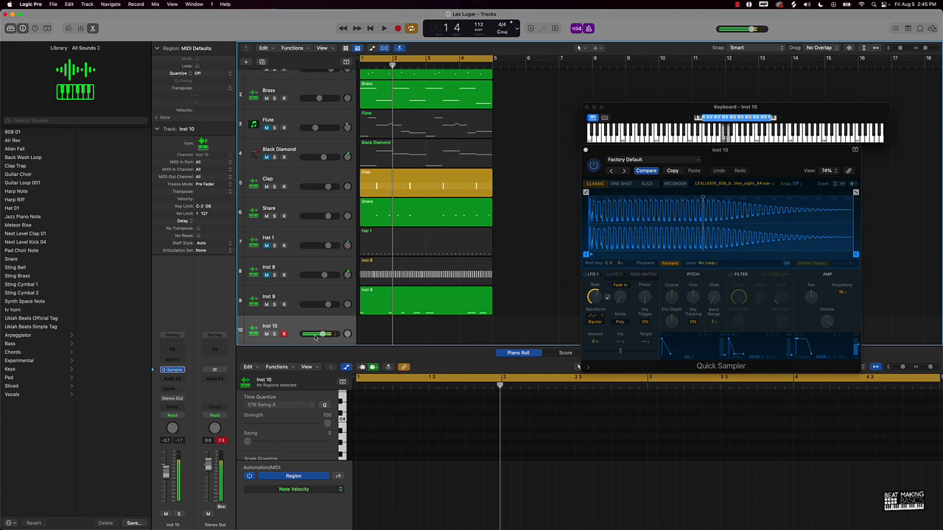
Unmute the Flute and Black Diamond tracks and play the loop with them
key("space")
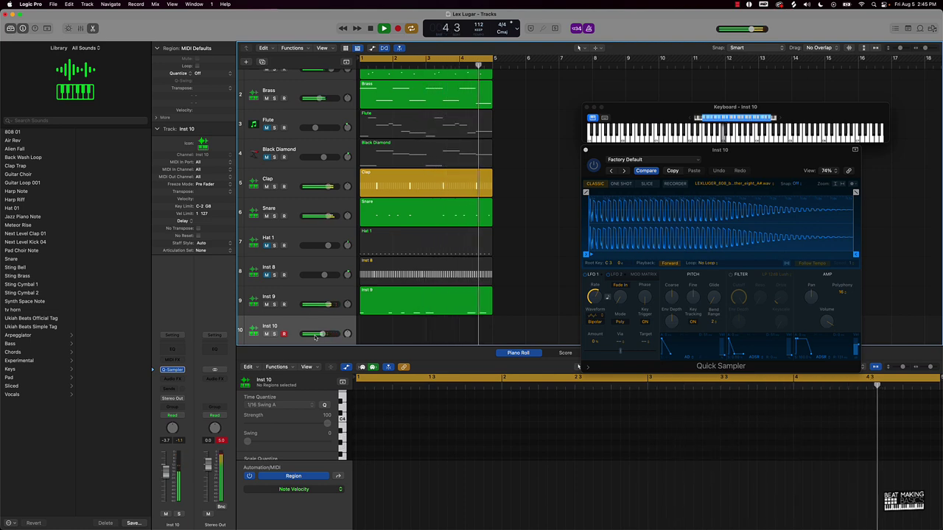
key("space")
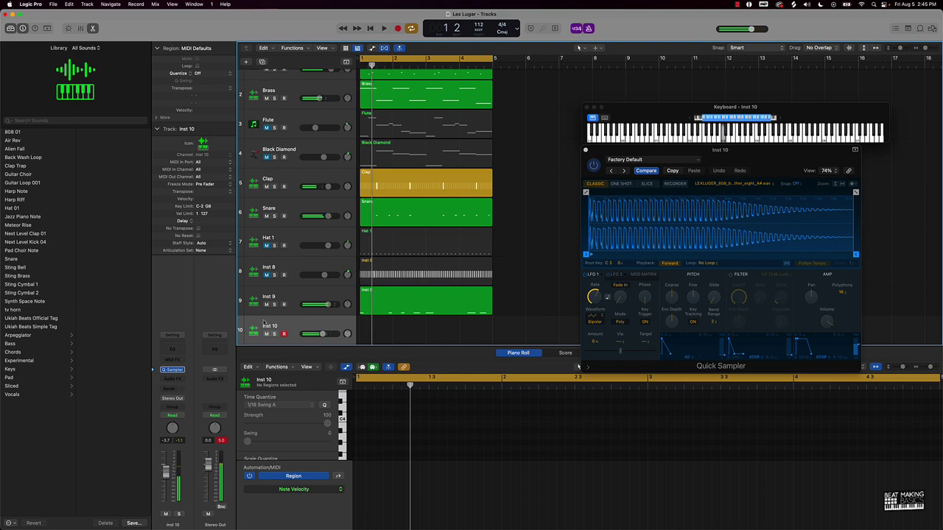
left_click(265, 128)
left_click(266, 157)
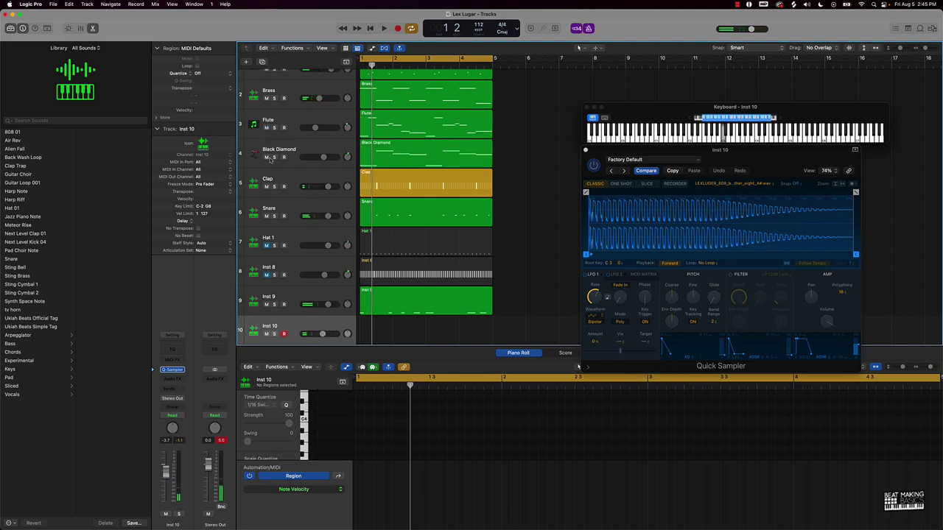
key("space")
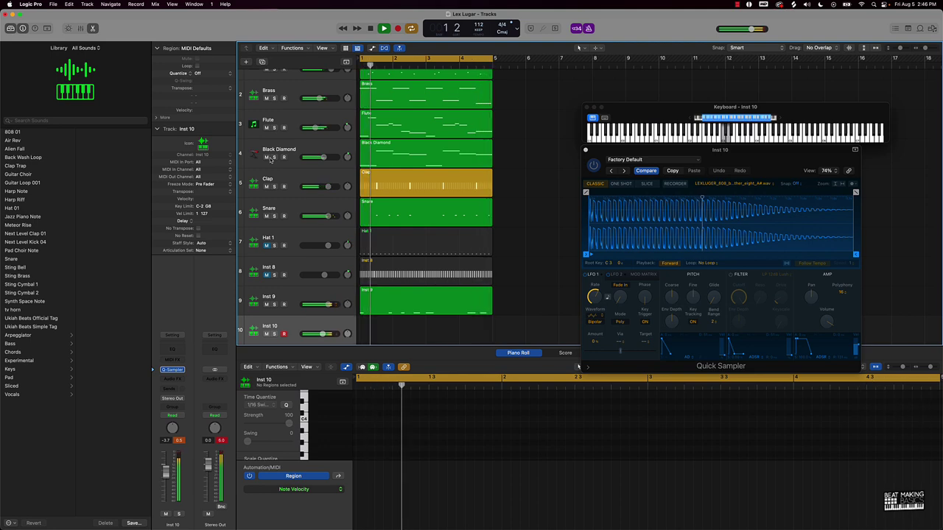
key("space")
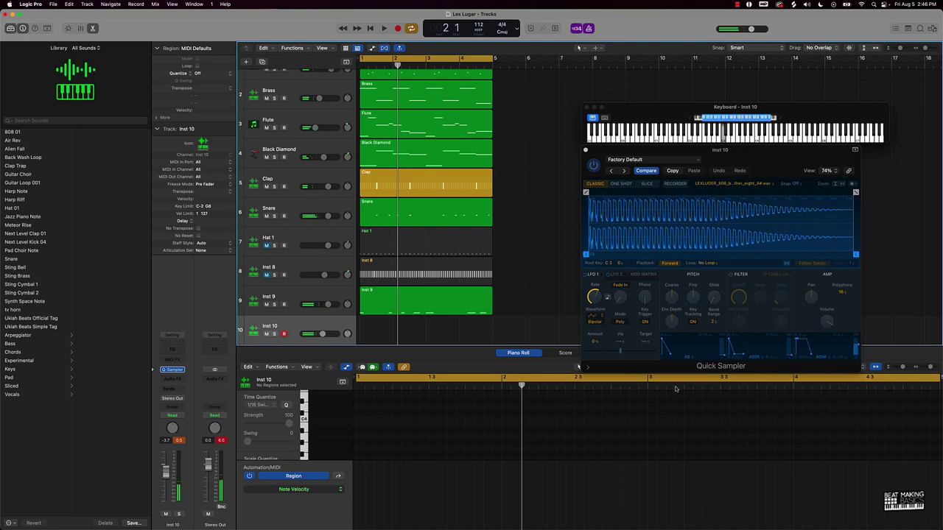
Switch to Splice and audition the 808 samples in the Lex Luger Smoke Break Sample Pack
mouse_move(412, 526)
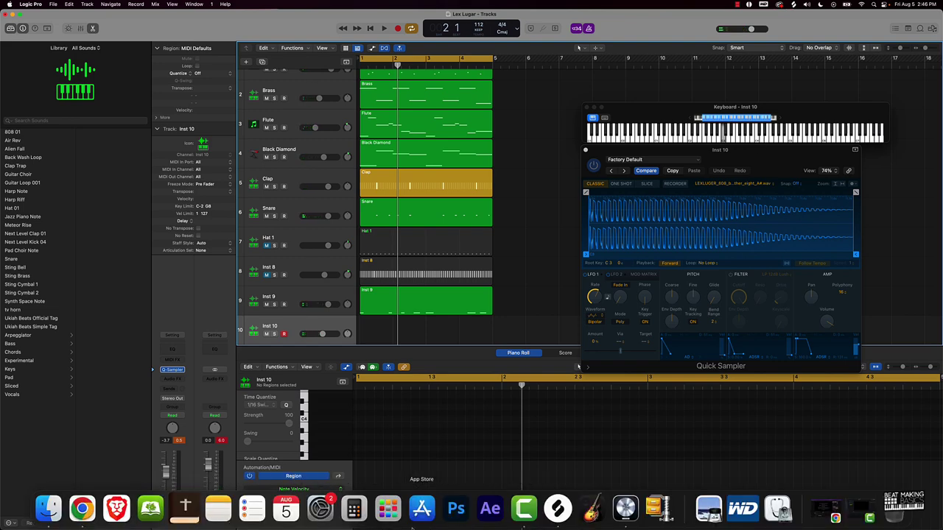
left_click(559, 509)
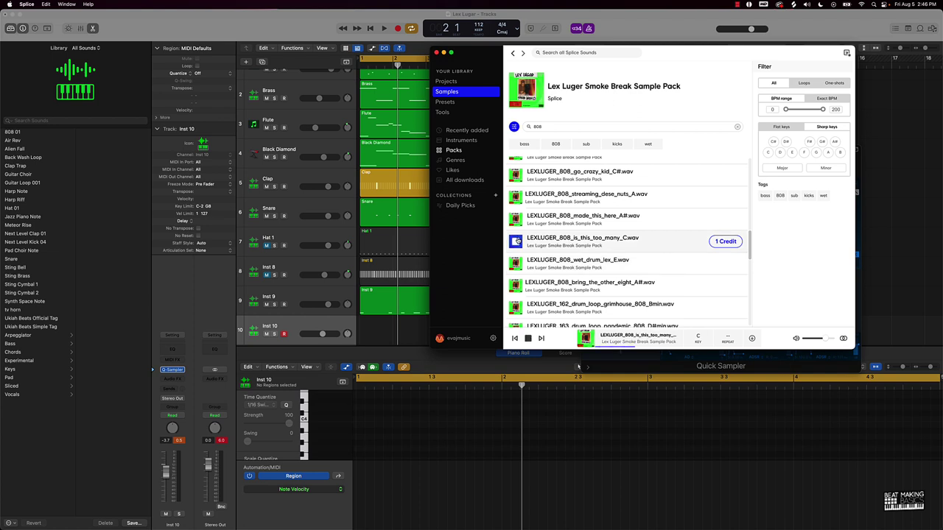
scroll(516, 242, "down", 5)
scroll(515, 253, "down", 5)
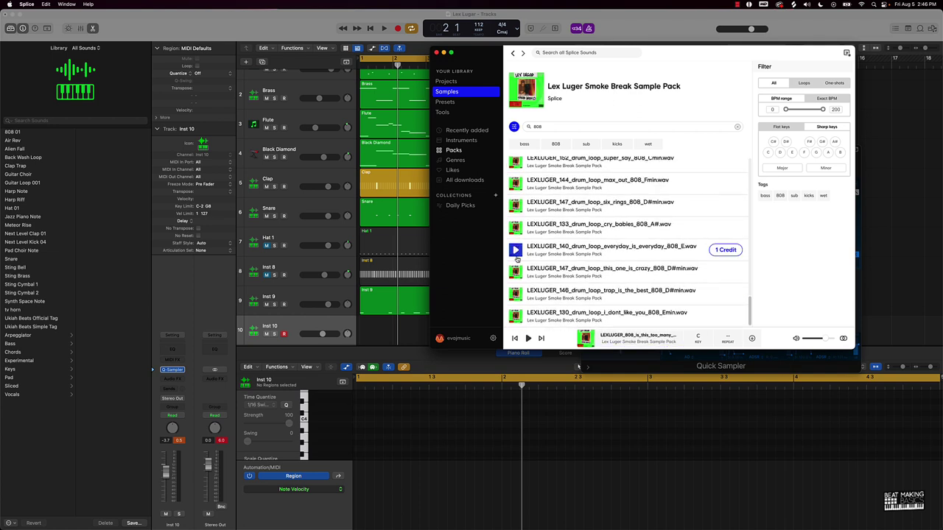
scroll(516, 259, "down", 5)
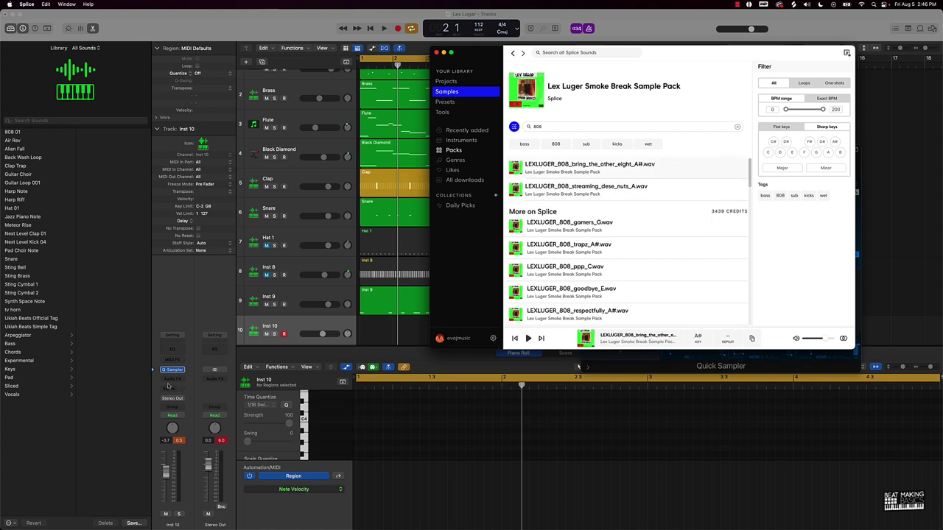
Load LEXLUGER_808_streaming_dese_nuts_A.wav from Splice into the Inst 10 Quick Sampler in Logic Pro and play it with the loop
left_click(232, 390)
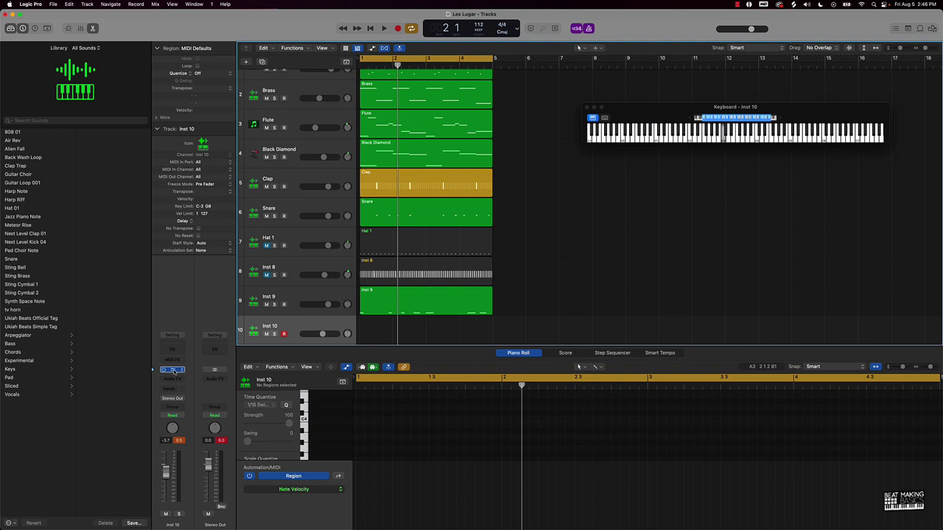
left_click(173, 372)
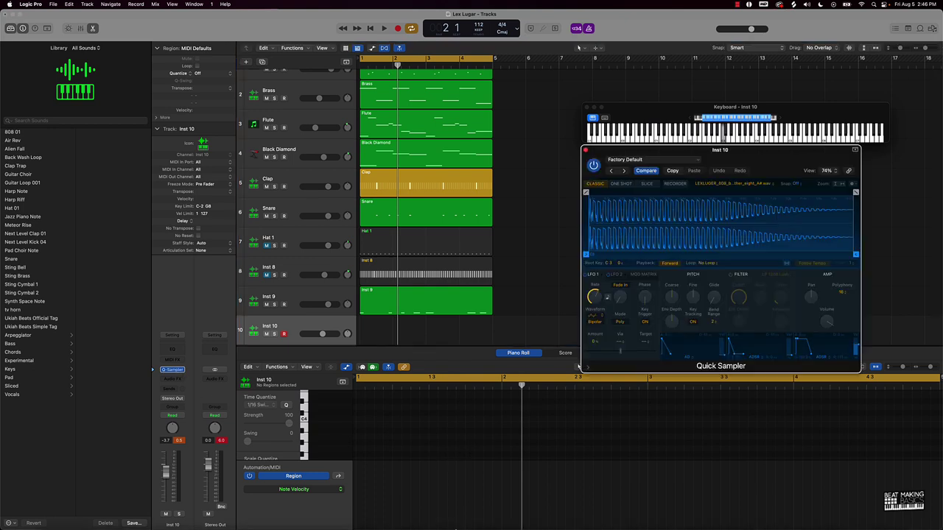
mouse_move(456, 529)
left_click(558, 508)
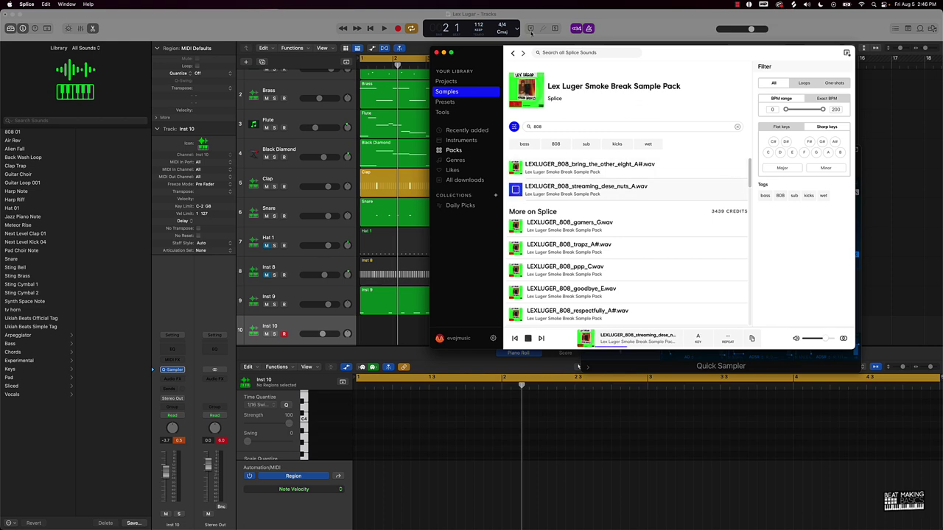
left_click_drag(500, 55, 576, 270)
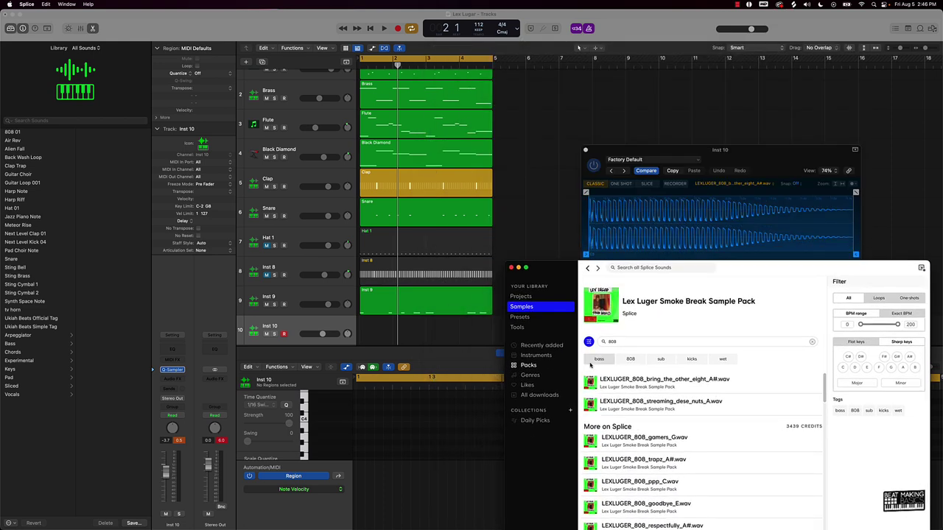
left_click_drag(621, 401, 681, 205)
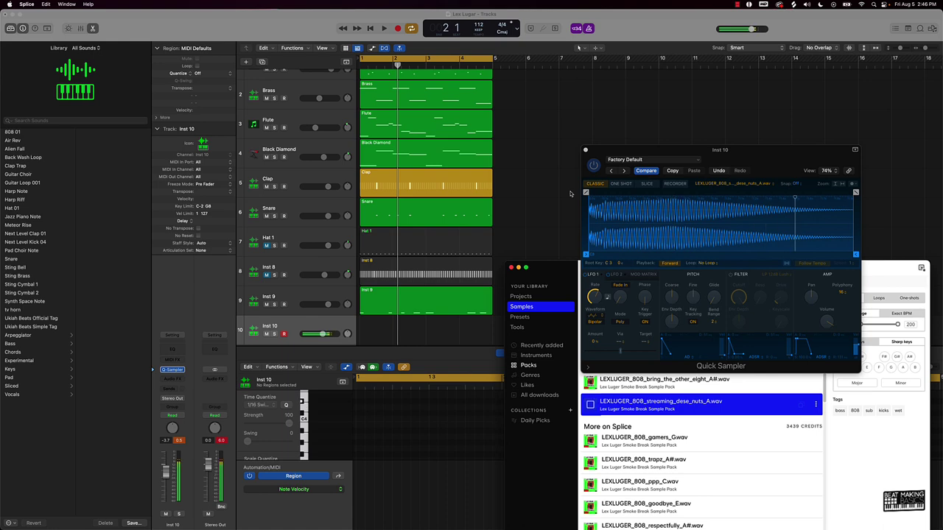
left_click(518, 155)
key("space")
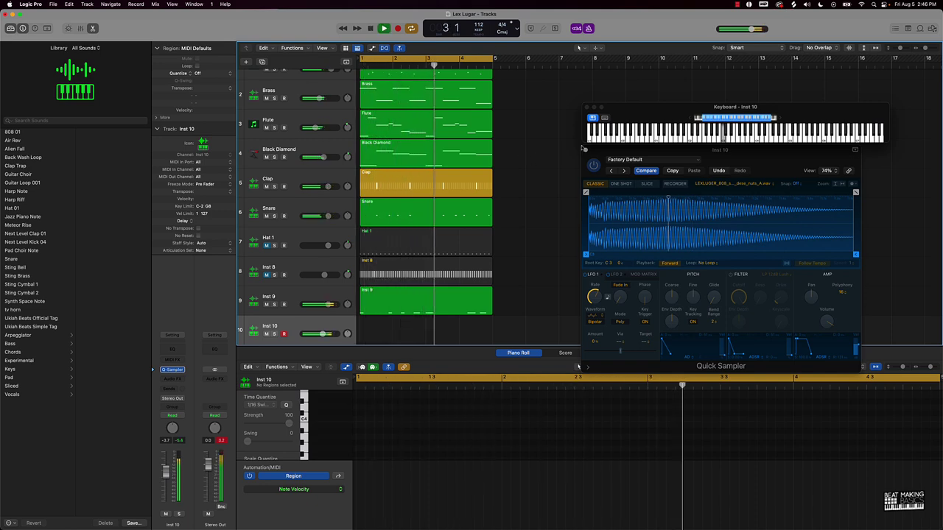
key("space")
Load the 808 01 preset in the Inst 10 Quick Sampler and raise the track volume to about -1.6 dB
left_click(664, 161)
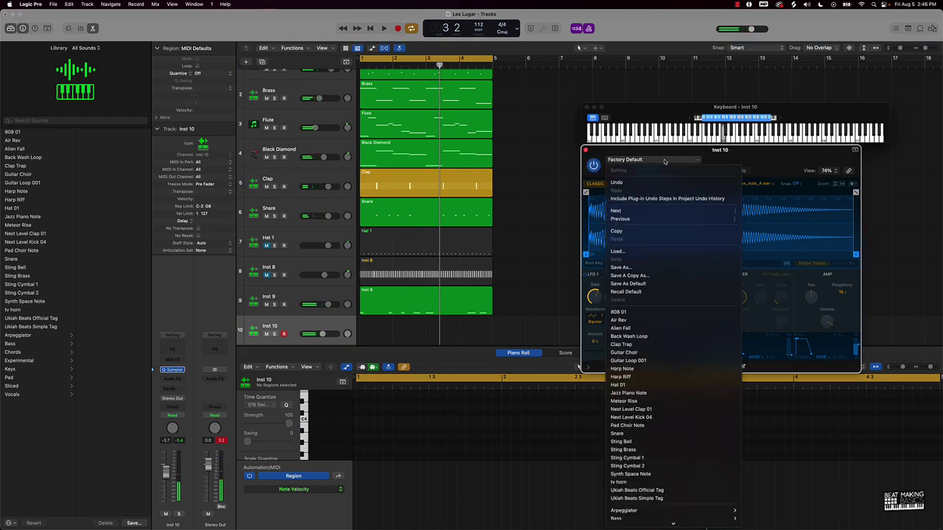
left_click(622, 312)
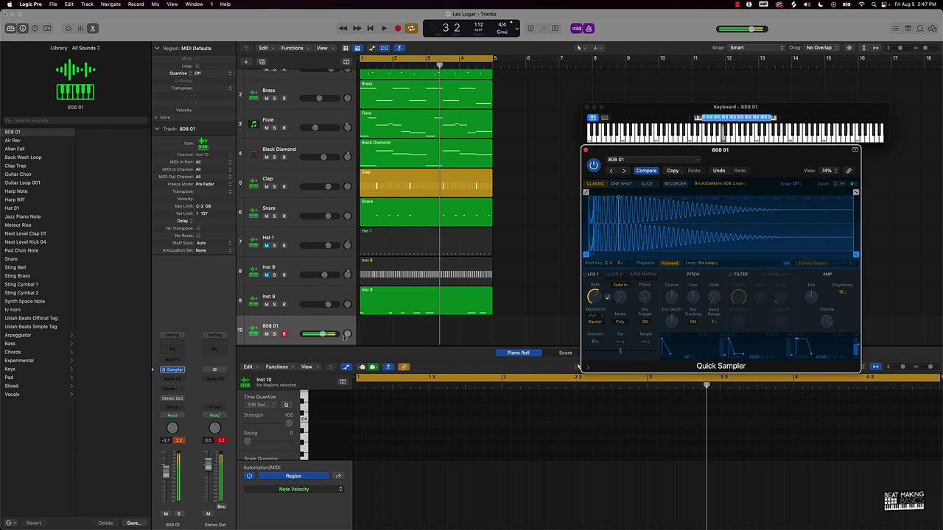
left_click_drag(326, 335, 326, 334)
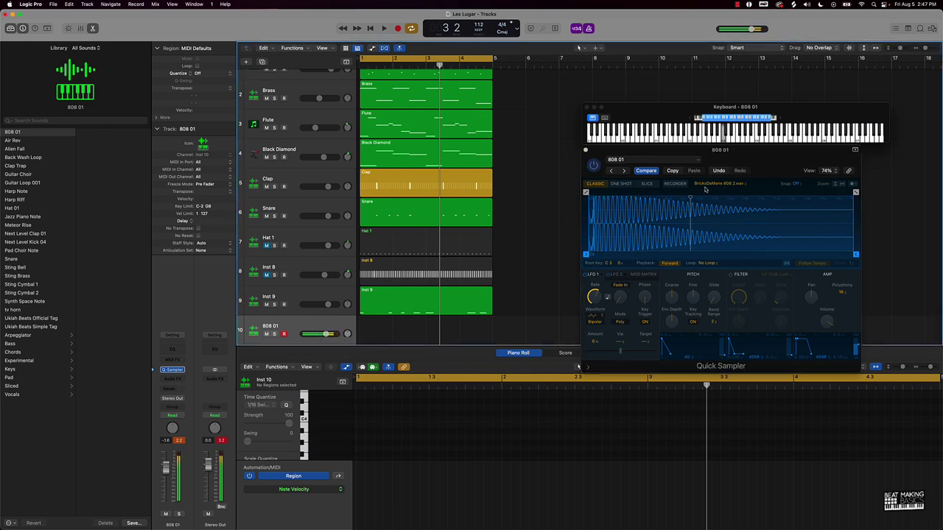
Record a four-bar 808 bass line on the 808 01 track and play it back
key("r")
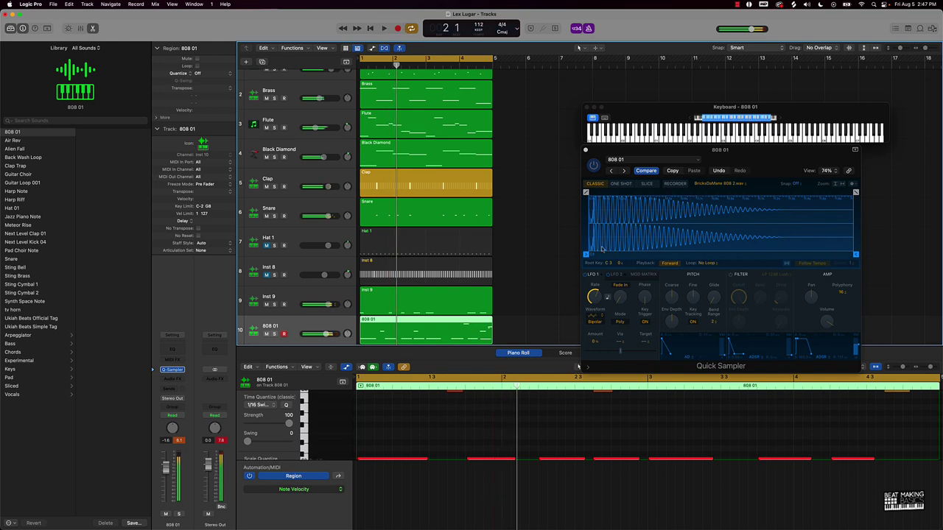
key("space")
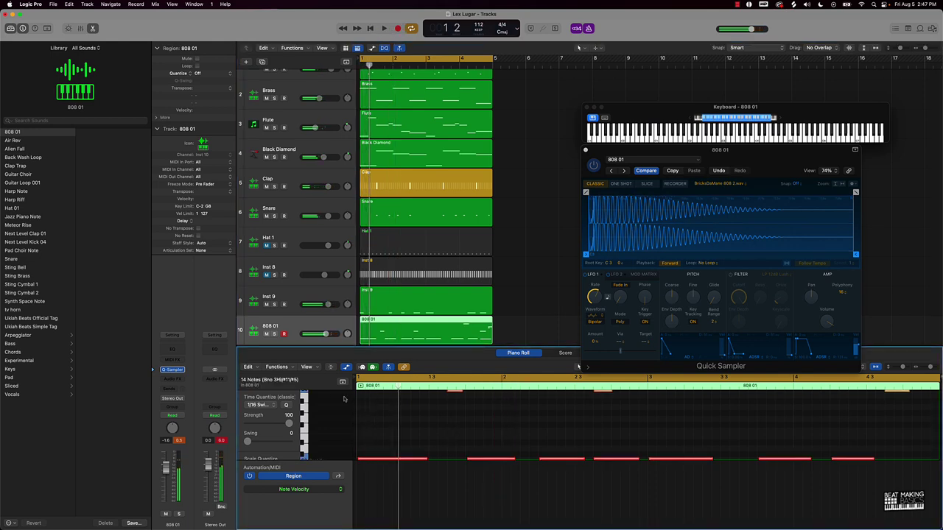
key("space")
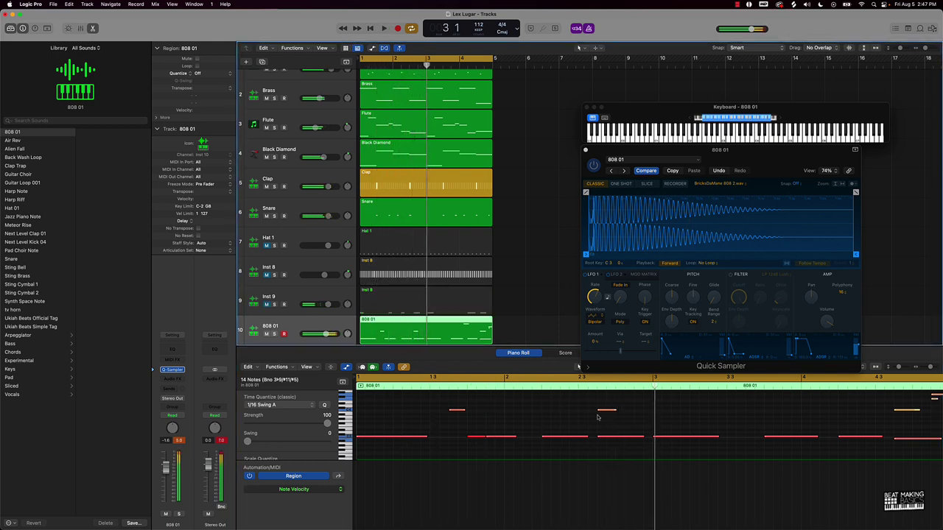
Lower the pitch of the bass note near the end of bar 2 and delete the high note above it
left_click(528, 425)
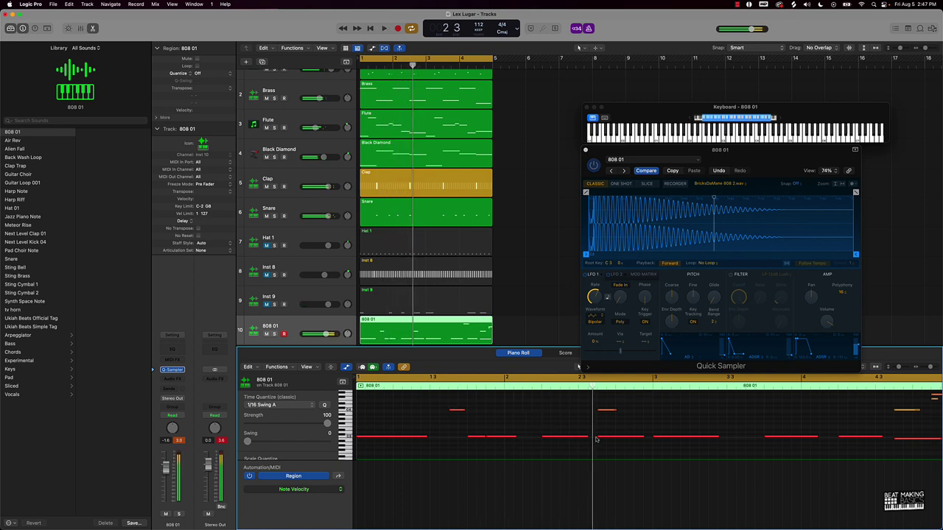
left_click_drag(607, 439, 607, 444)
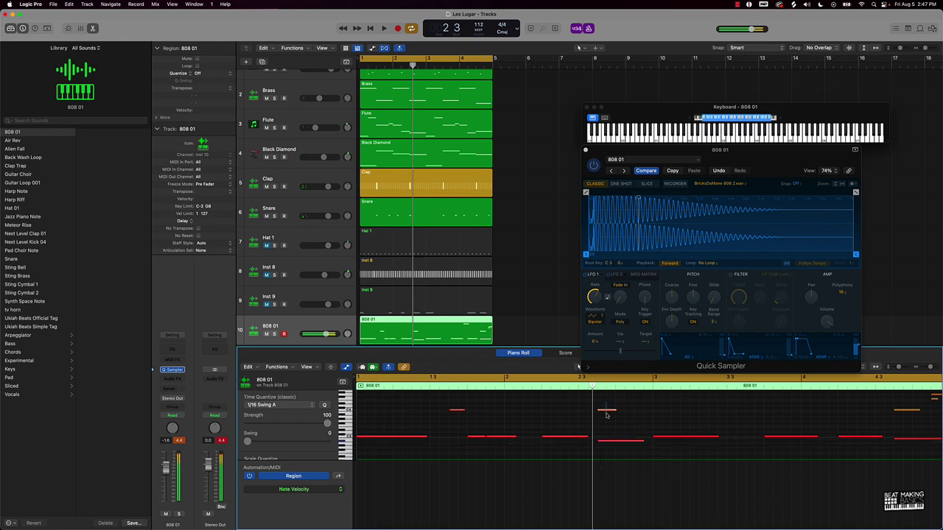
key("space")
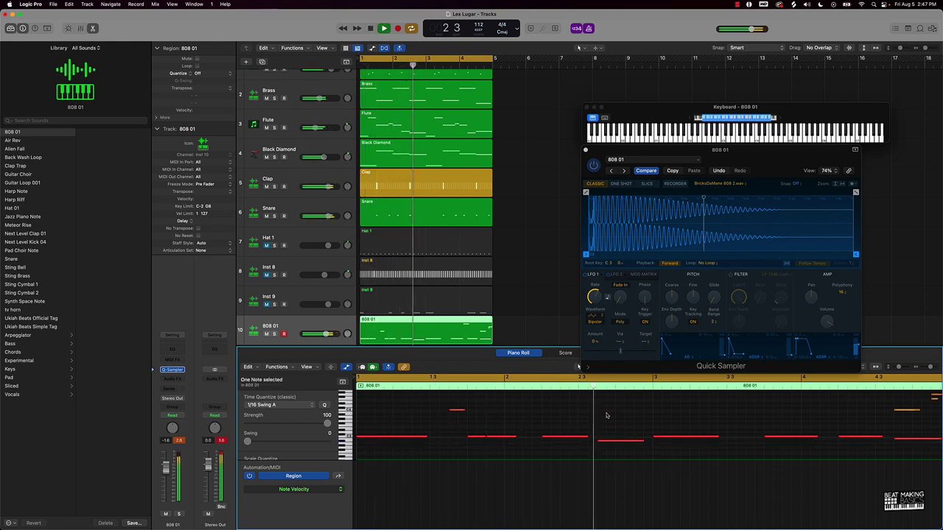
key("space")
Add two extra bass notes at the root pitch in bar 3, around beats 2 and 4
scroll(648, 418, "right", 5)
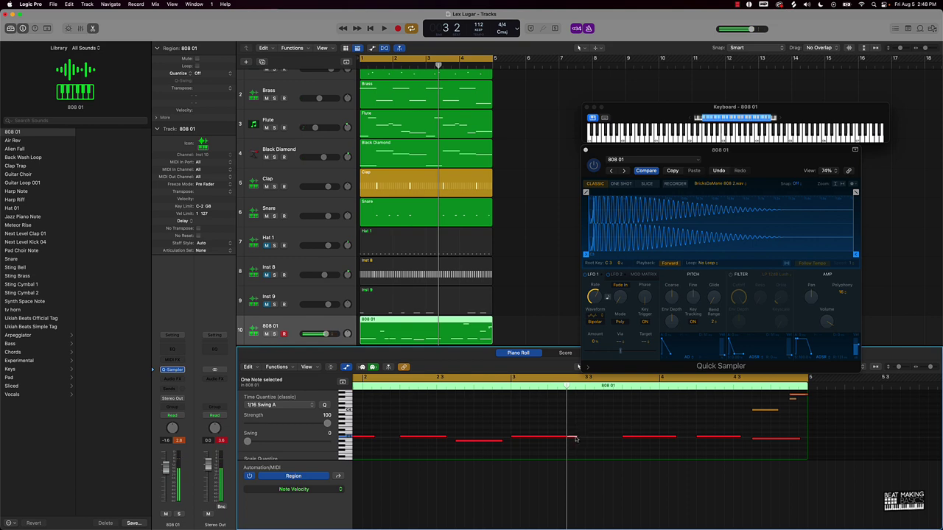
key("space")
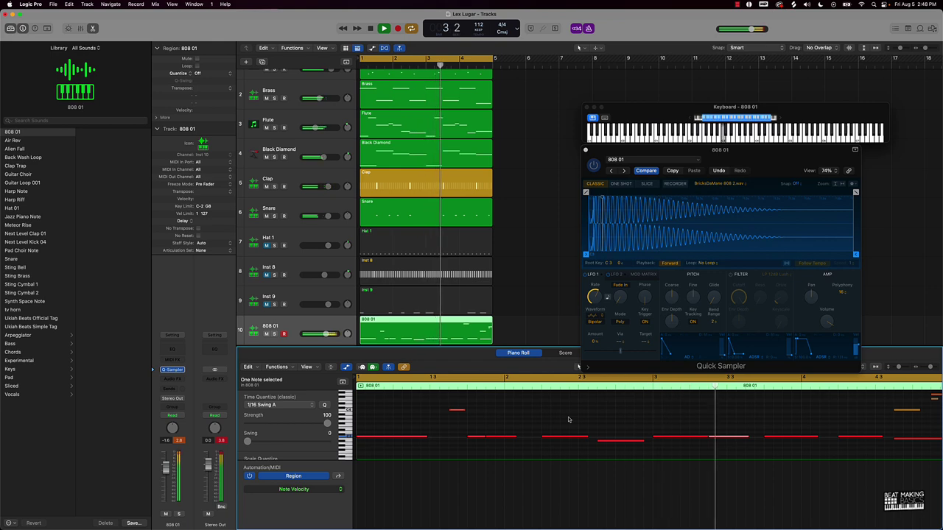
key("space")
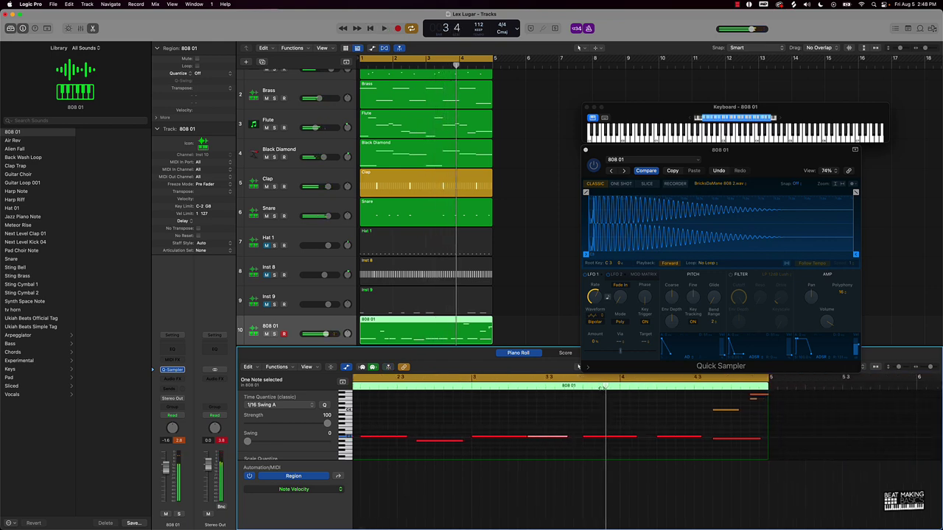
key("super+t")
key("space")
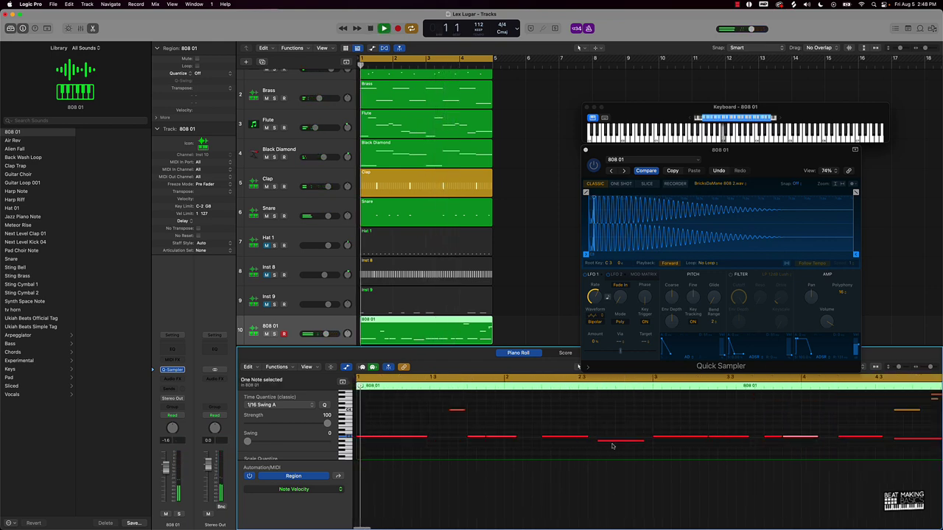
Add a high 808 note just after the start of bar 2 and play the loop
left_click(667, 415)
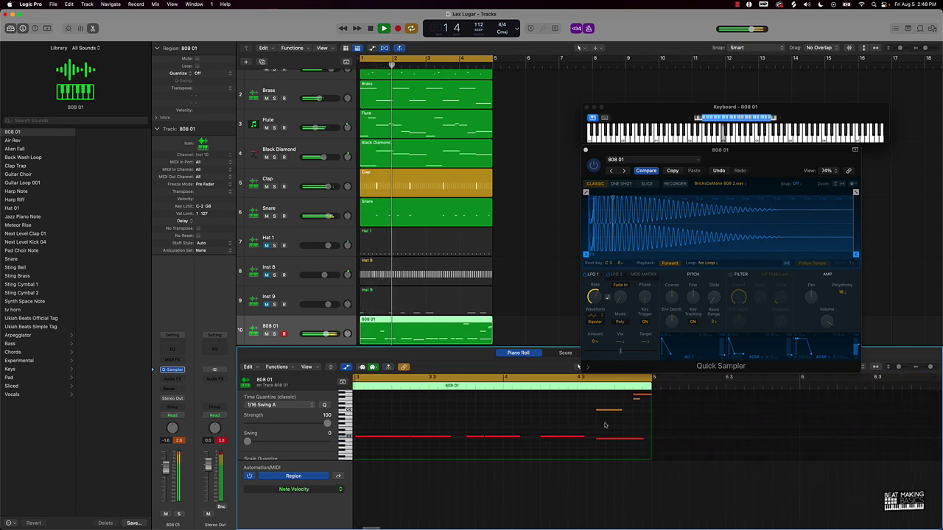
left_click_drag(603, 423, 633, 412)
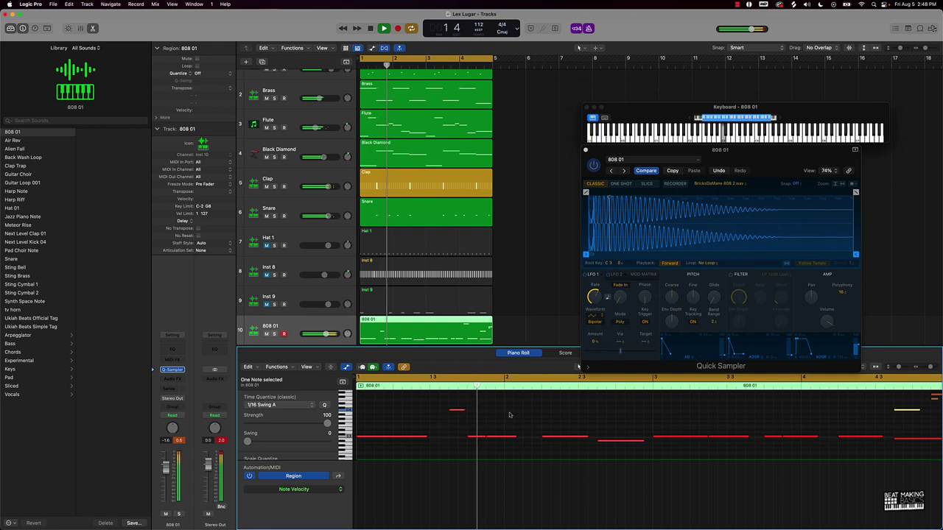
key("space")
key("space")
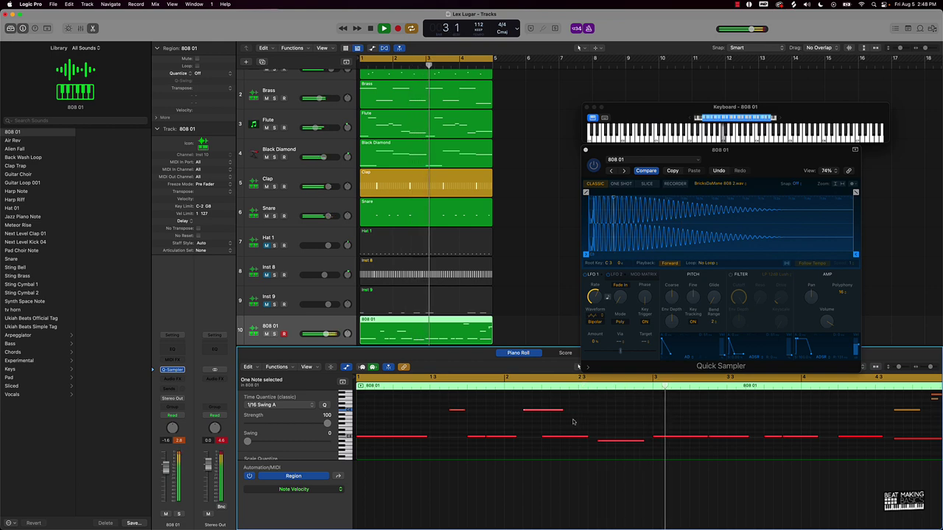
Delete the lowered note at the end of bar 2 and move the high note early in bar 2 down in pitch
key("space")
key("Delete")
key("space")
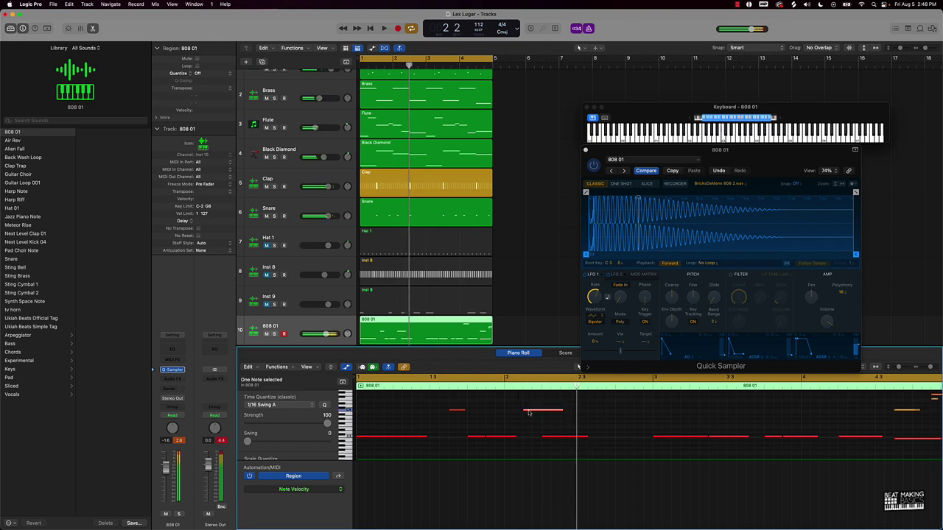
left_click_drag(528, 413, 528, 424)
key("space")
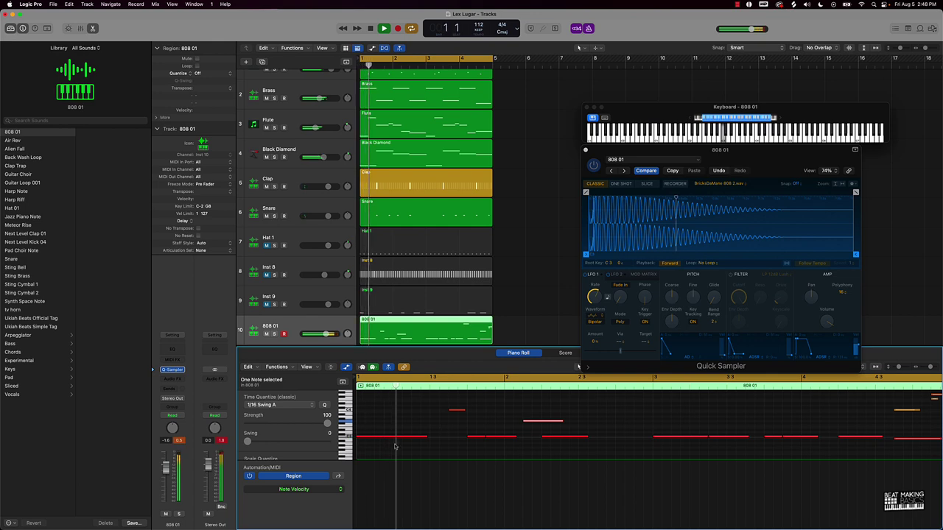
Add a C3 808 note at 1 2 3 1, overlapping the end of the opening note, and stretch it to one beat
key("space")
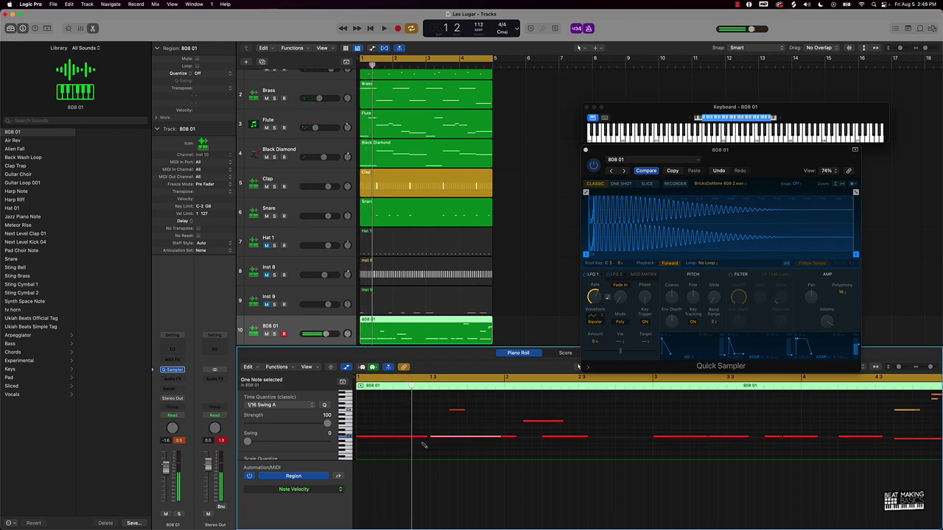
key("space")
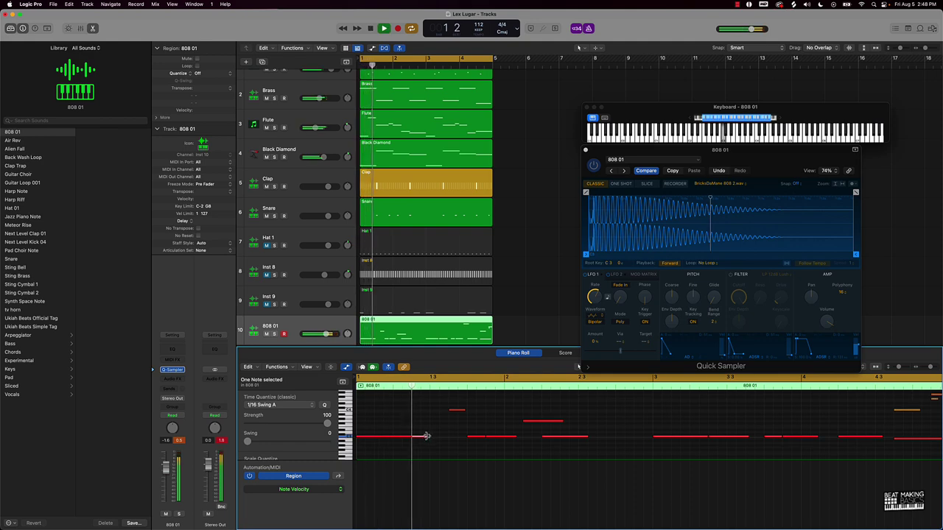
left_click_drag(426, 436, 447, 435)
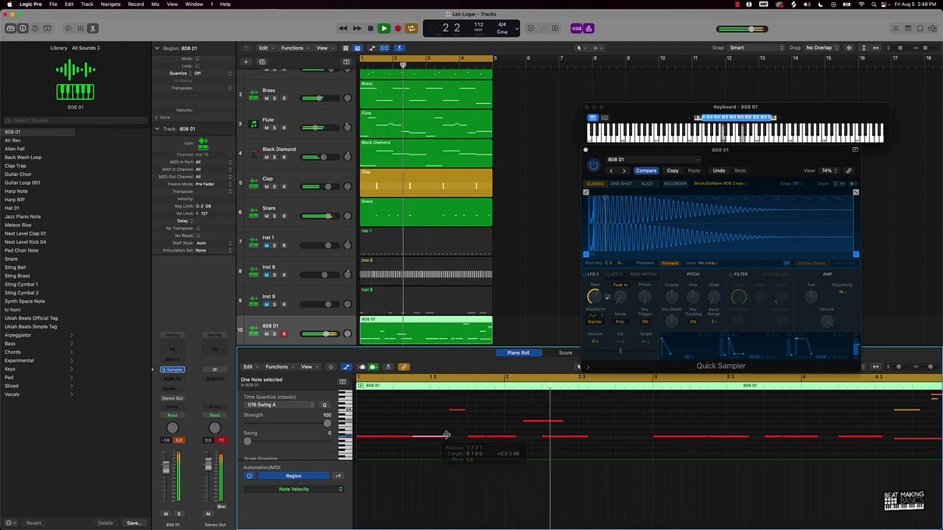
key("space")
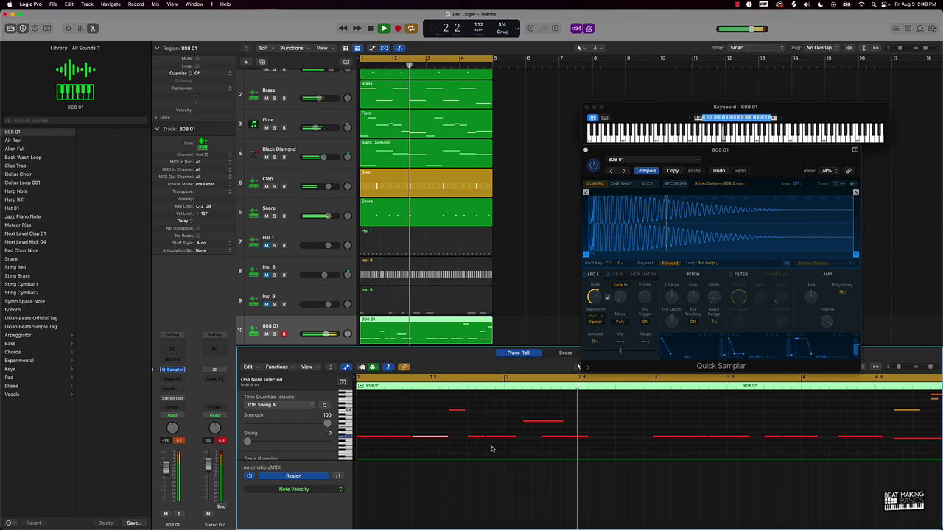
Shorten the G3 note early in bar 2 to a length of 0 0 2 0 and replay the loop
key("space")
left_click_drag(560, 422, 542, 421)
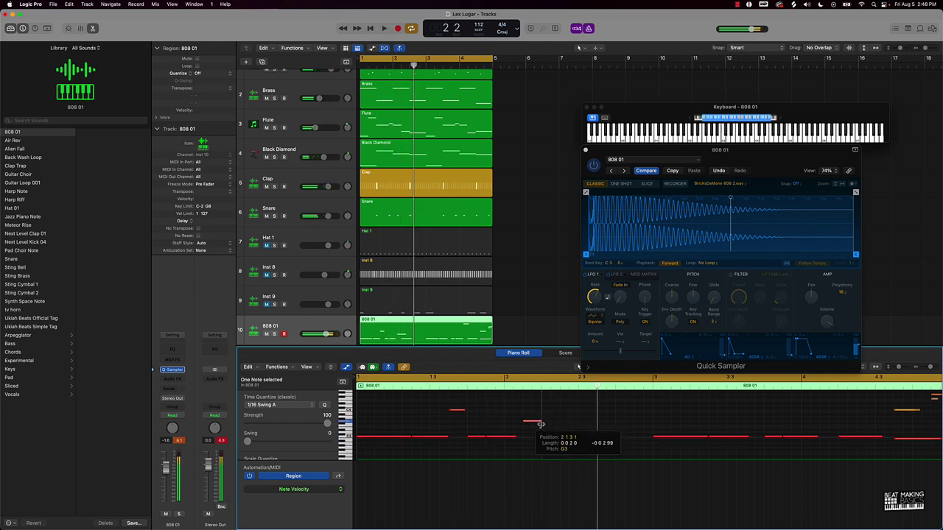
key("space")
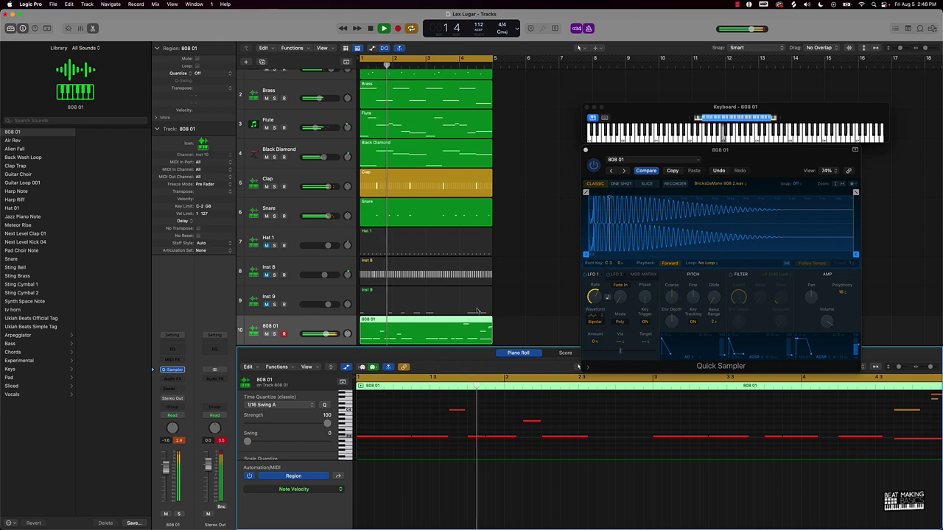
key("space")
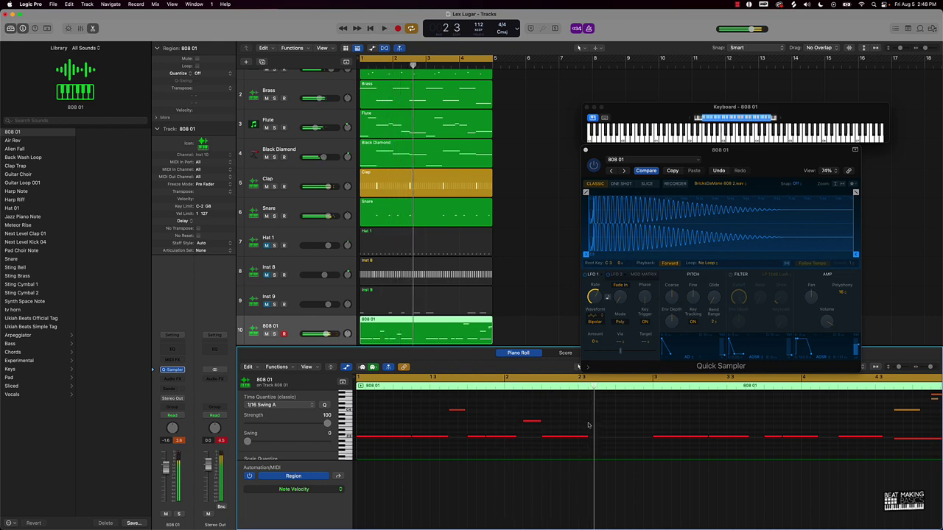
key("space")
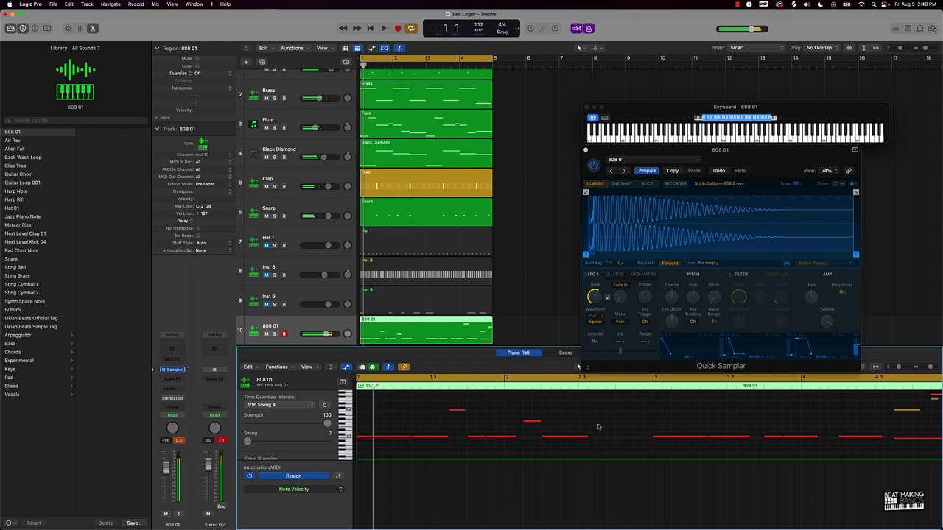
Add two short high 808 notes in the second half of bar 2, just after beats 3 and 4
left_click_drag(601, 426, 616, 421)
key("space")
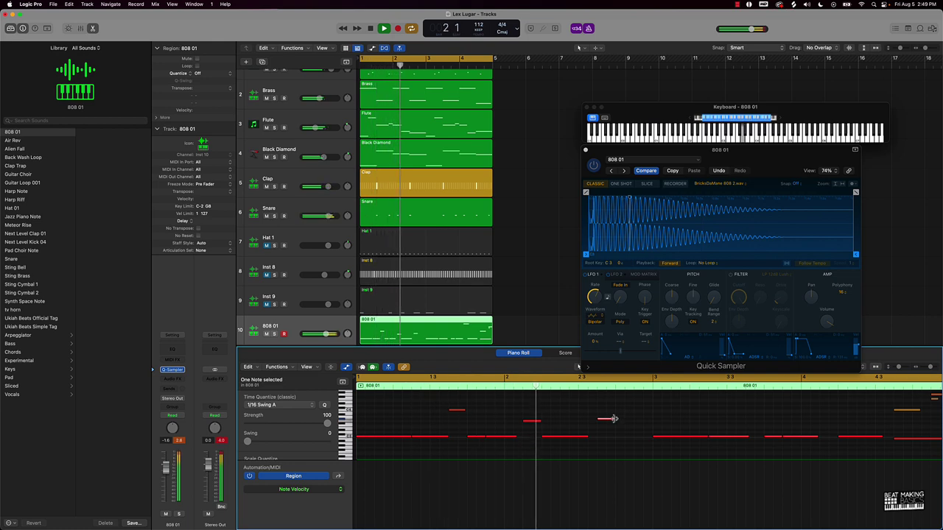
left_click(613, 420)
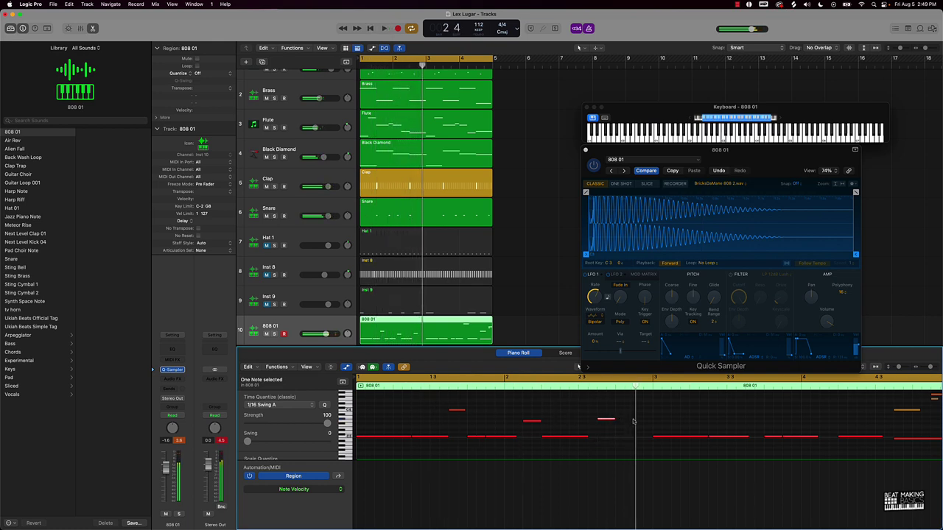
key("space")
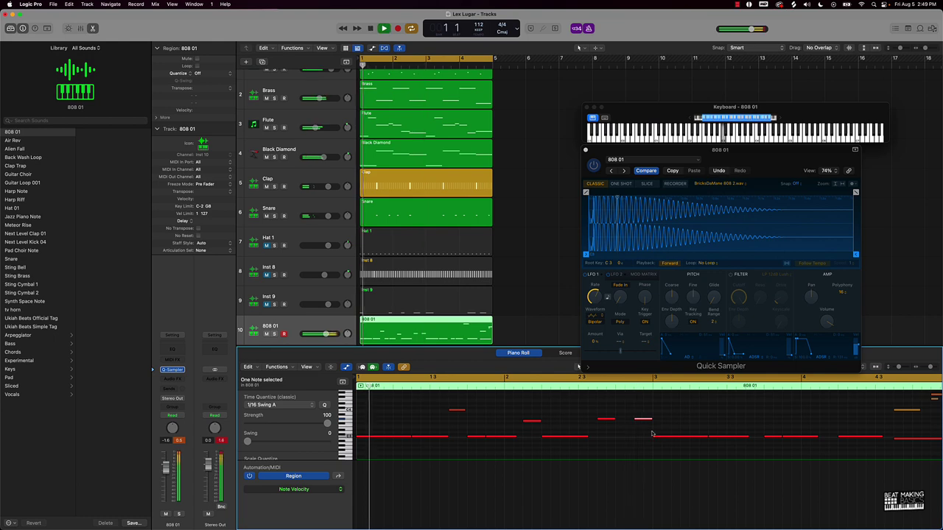
Lengthen the first of the two new high notes late in bar 2 and replay the loop
left_click_drag(597, 407, 628, 419)
left_click(618, 408)
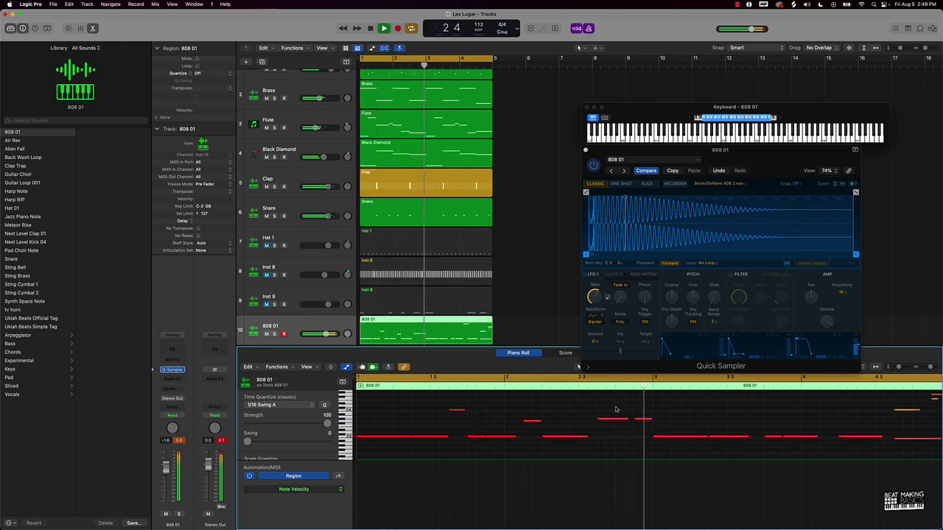
key("space")
key("space")
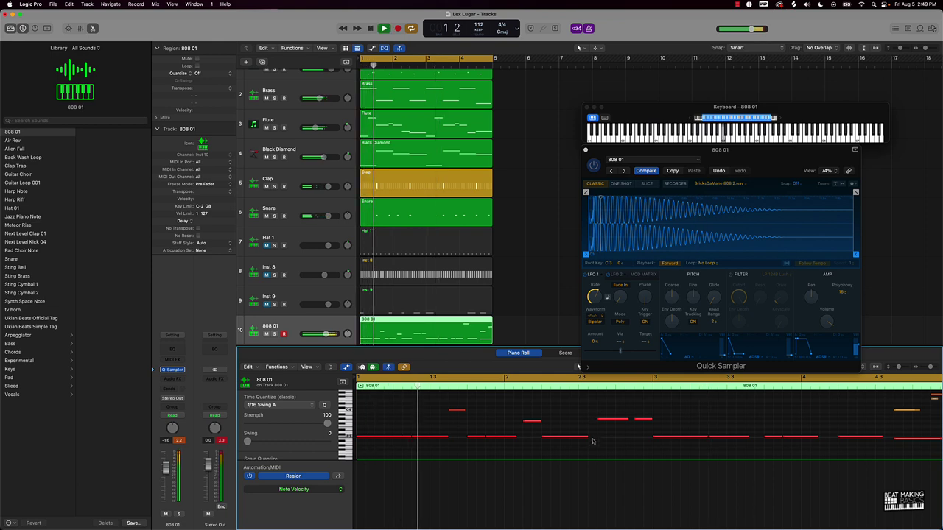
Audition the Hat 1 track, unmute Inst 8 instead, and show the Inst 8 pattern in Step On/Off mode
left_click(266, 245)
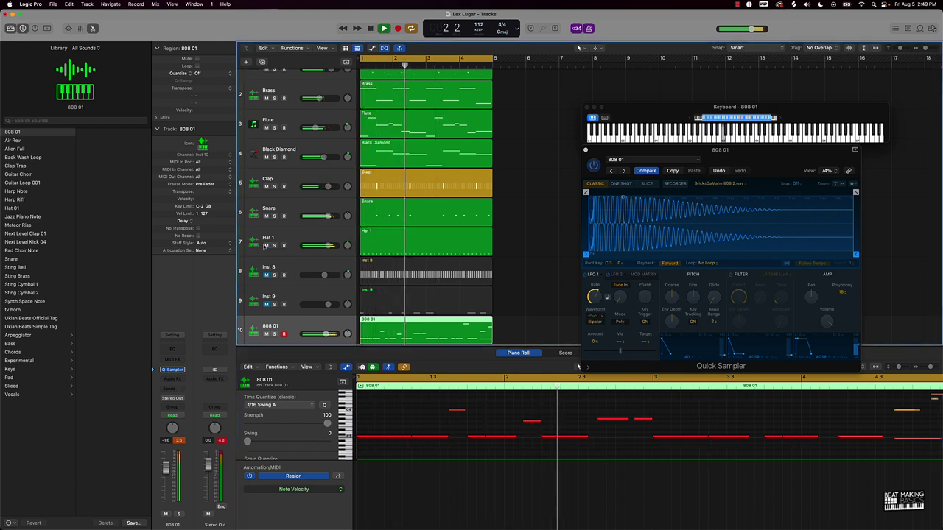
left_click(267, 275)
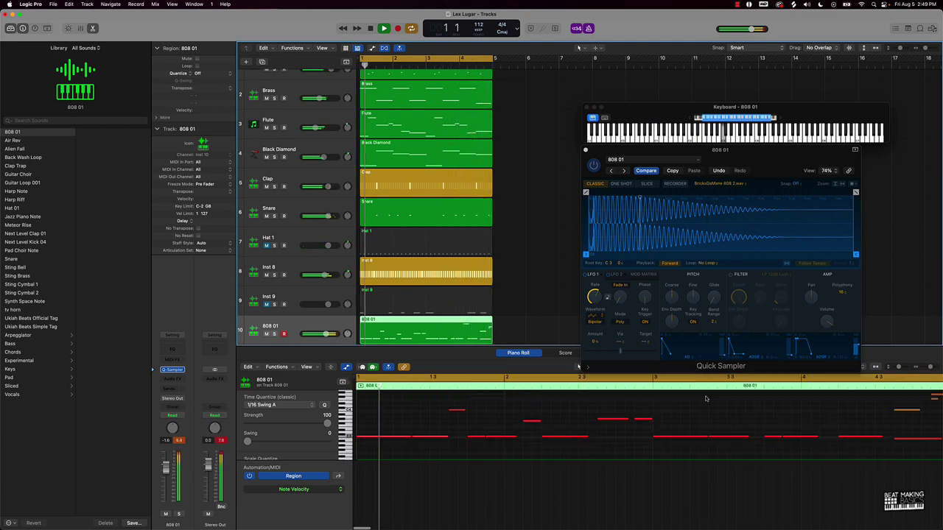
left_click(399, 276)
key("Return")
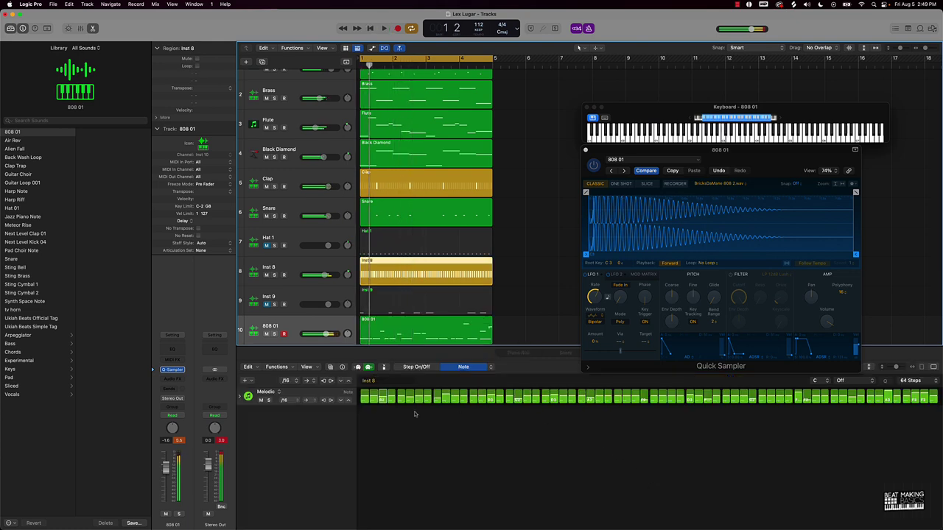
left_click(417, 367)
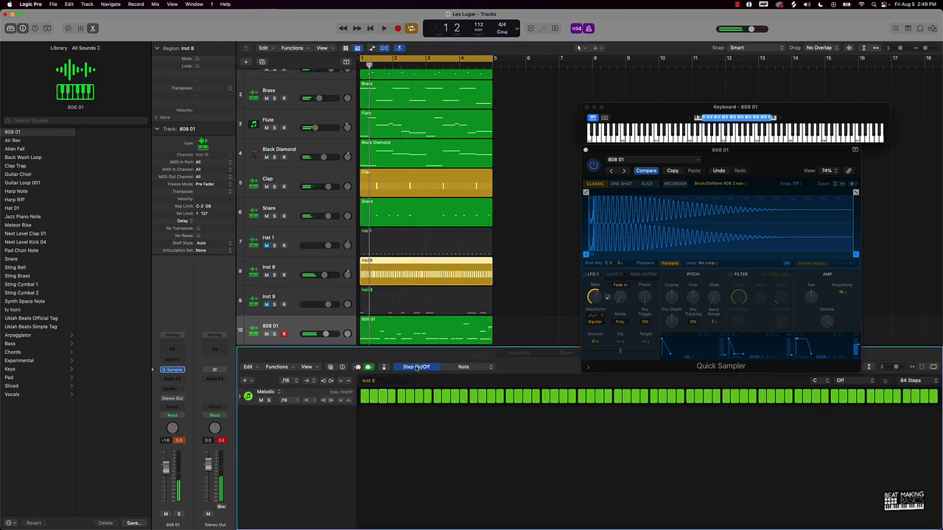
Switch off steps 6, 8, 10, 12, 18, 20, 22 and 24 of the Inst 8 pattern while checking the loop
key("space")
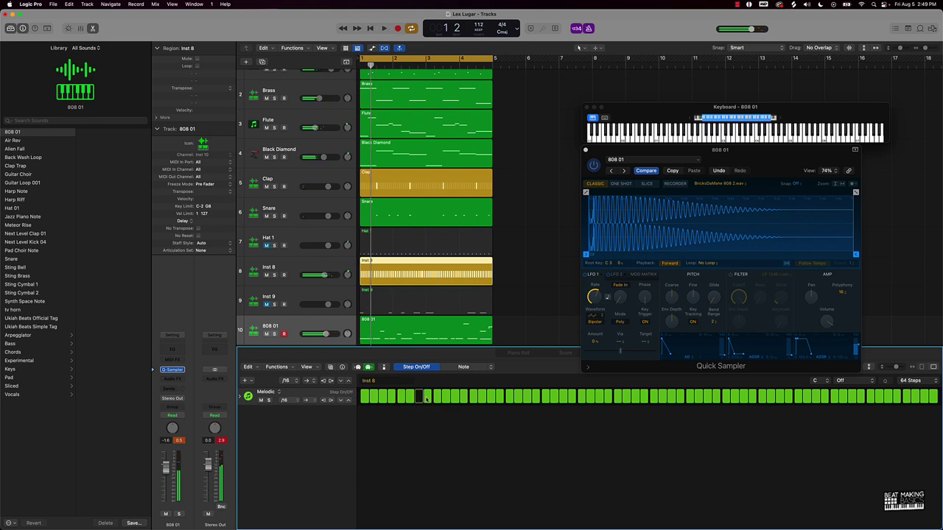
left_click(452, 398)
key("space")
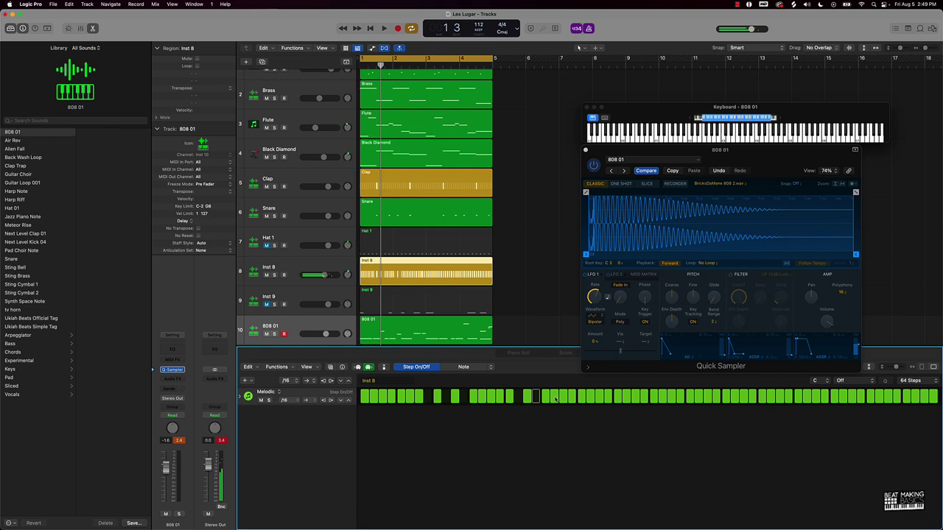
left_click(573, 398)
key("space")
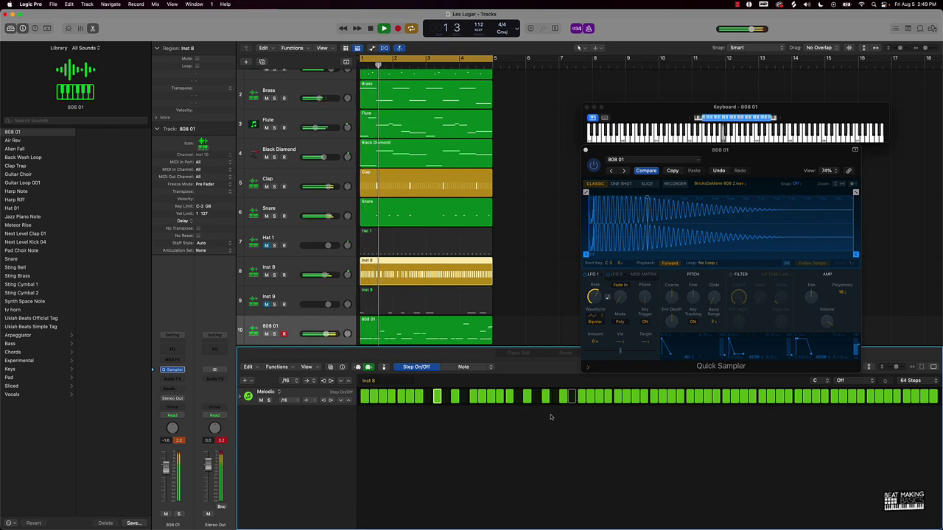
left_click(411, 398)
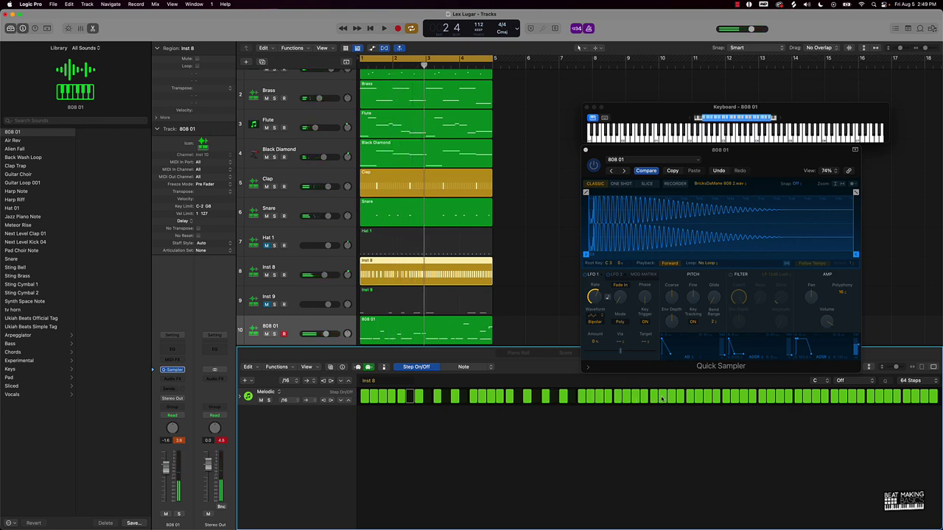
Switch off steps 34, 36, 38 and 40 and every second step from 46 to 54 of the Inst 8 pattern
left_click(707, 398)
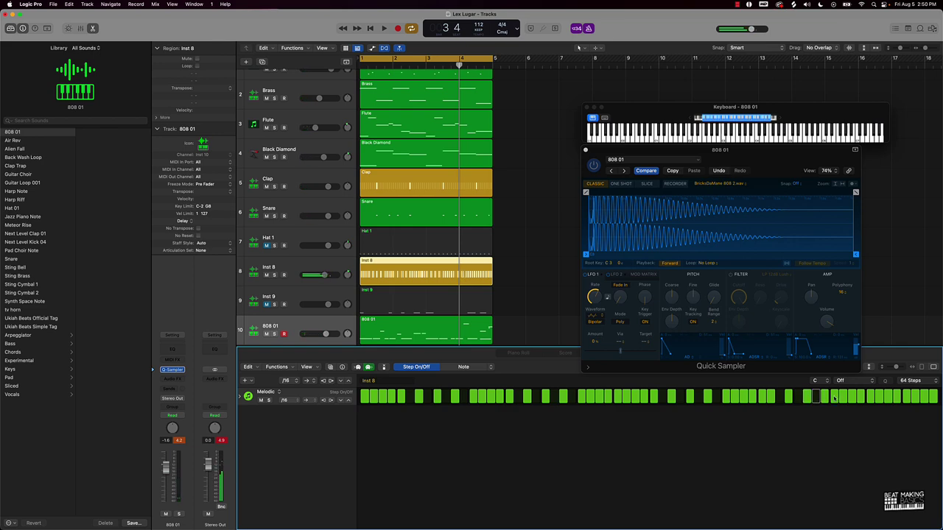
key("space")
key("space")
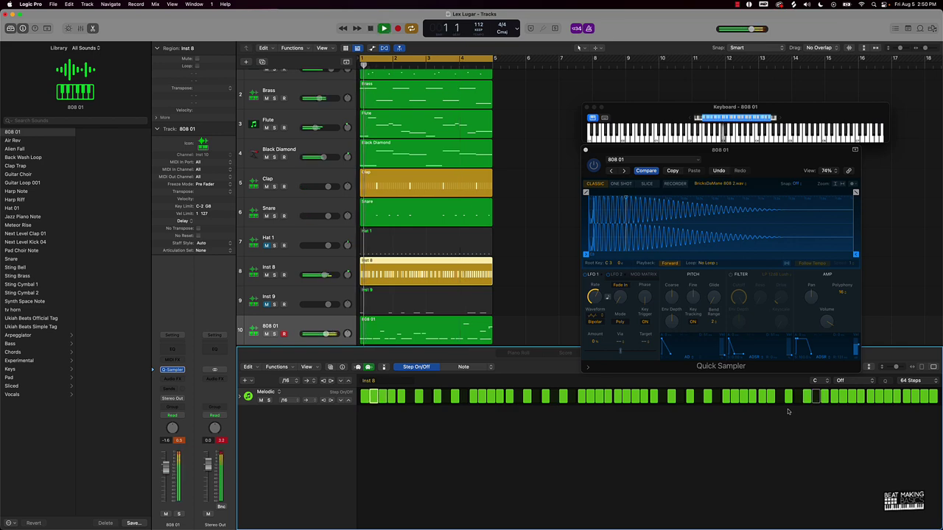
left_click(392, 396)
key("space")
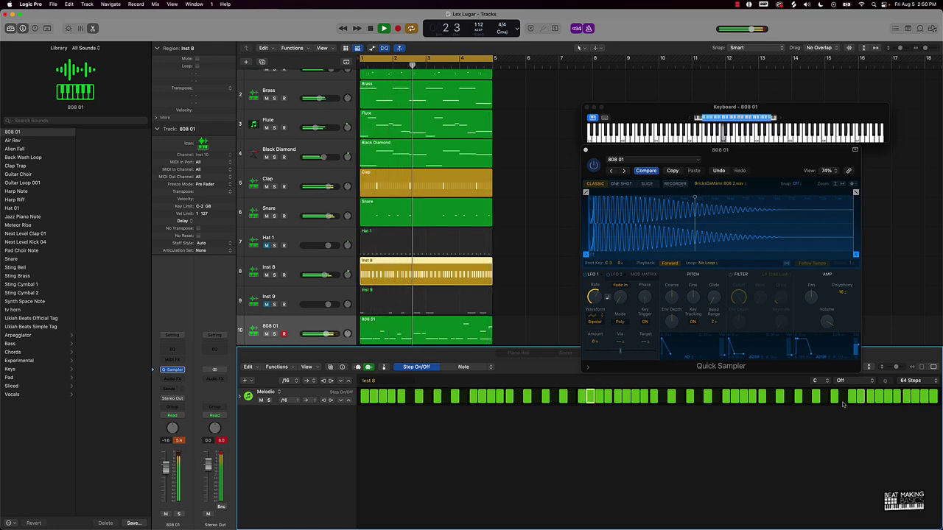
Reopen the 808 01 region's notes and replay the loop to check the bass with the thinned hats
double_click(416, 331)
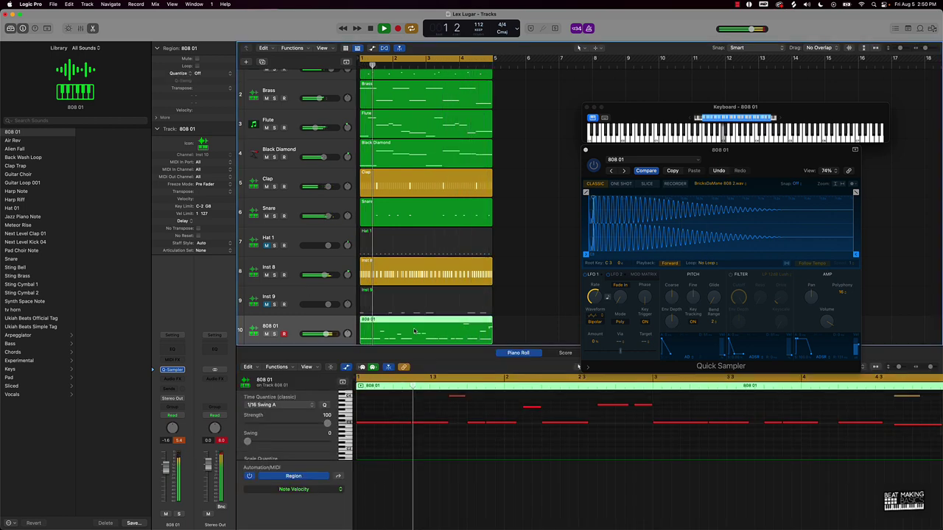
key("space")
key("space")
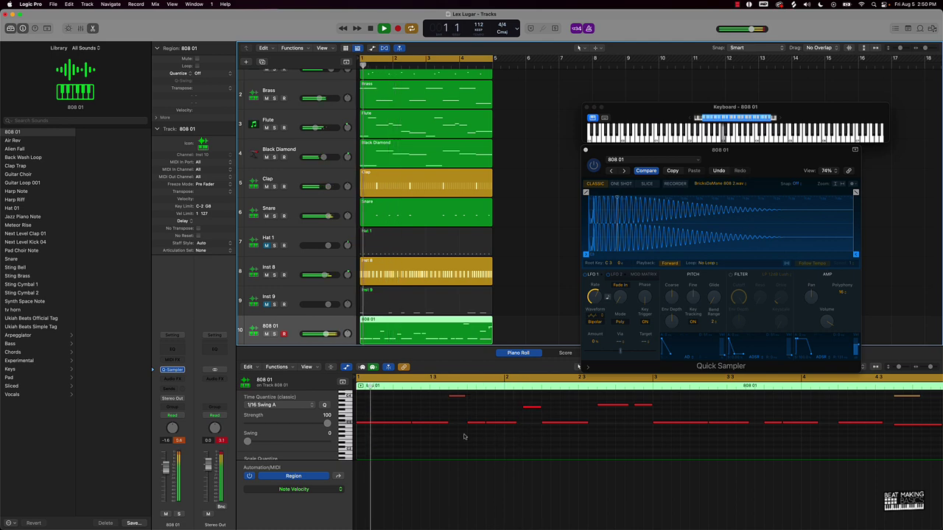
key("space")
Mute the Snare track, replay the loop, and slightly adjust the volume and pan of the Inst 8 track
left_click(267, 216)
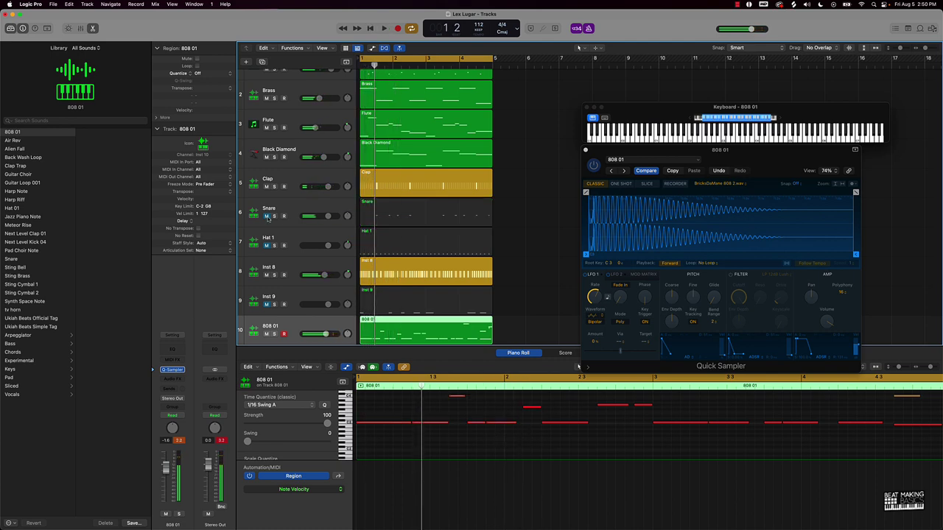
key("space")
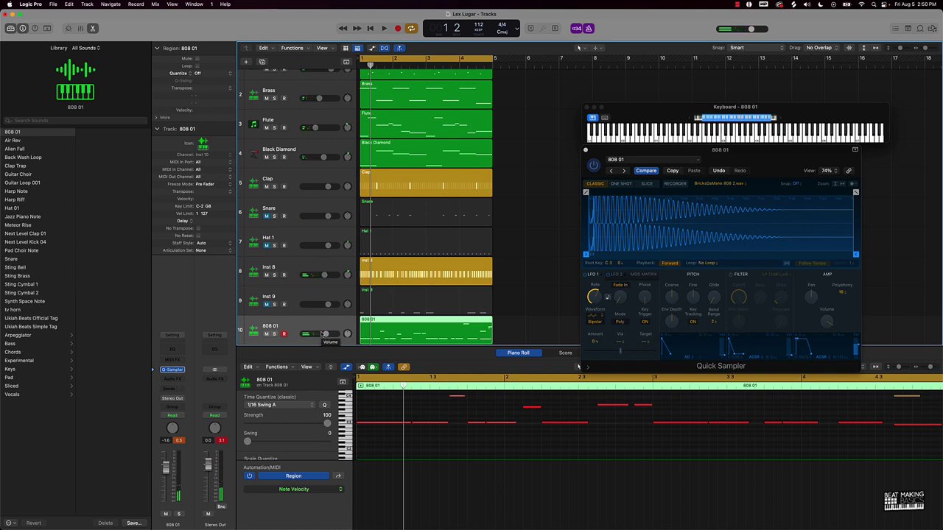
key("space")
key("space")
key("space")
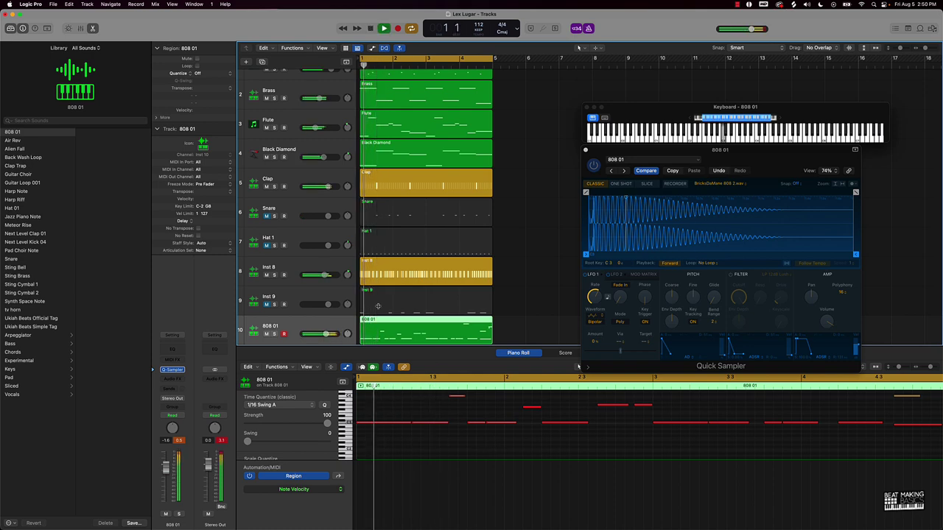
key("space")
key("space")
key("space")
key("space")
left_click_drag(325, 275, 348, 277)
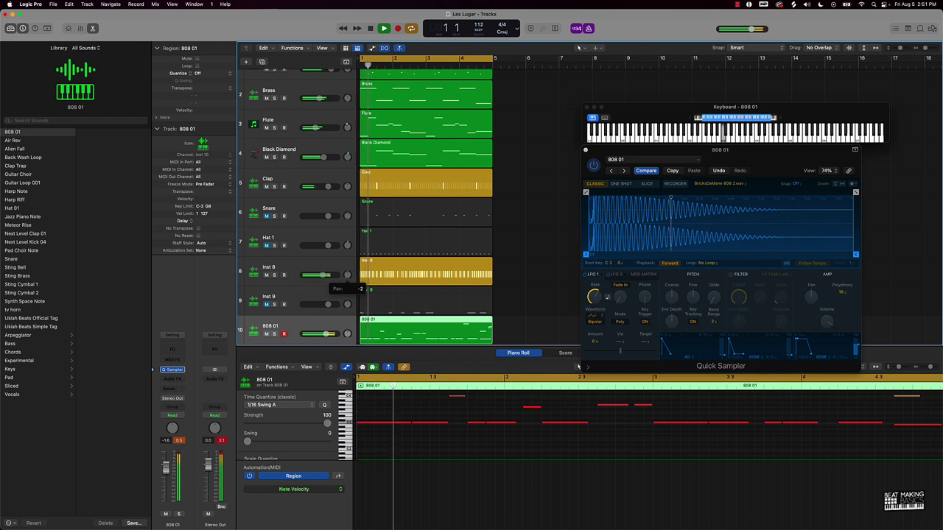
Reopen the Inst 8 pattern and switch off steps 7, 19, 35 and 51 while the loop plays
left_click(380, 275)
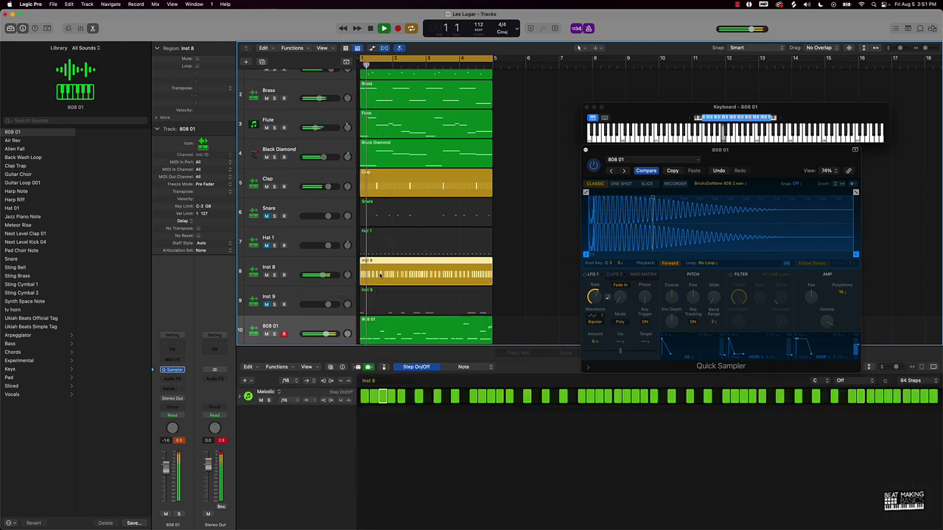
left_click(418, 398)
key("space")
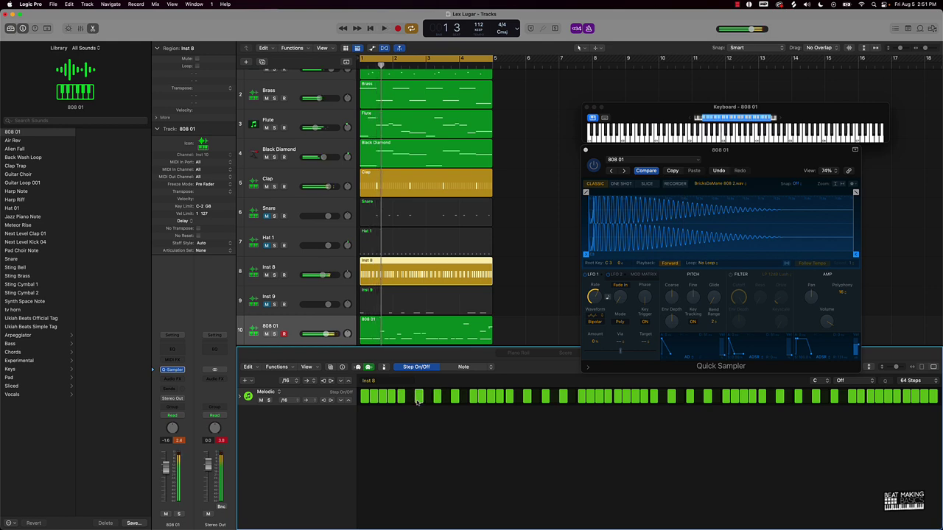
key("space")
left_click(419, 397)
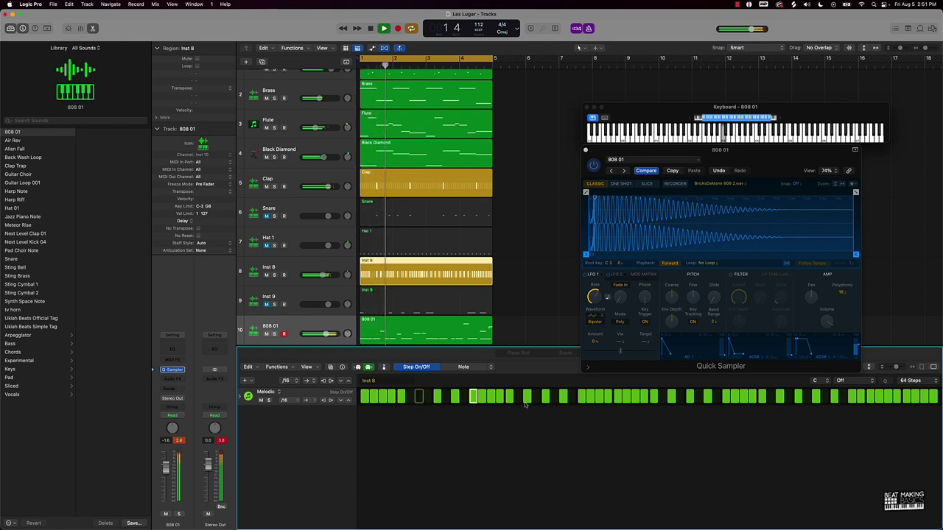
left_click(527, 397)
left_click(672, 398)
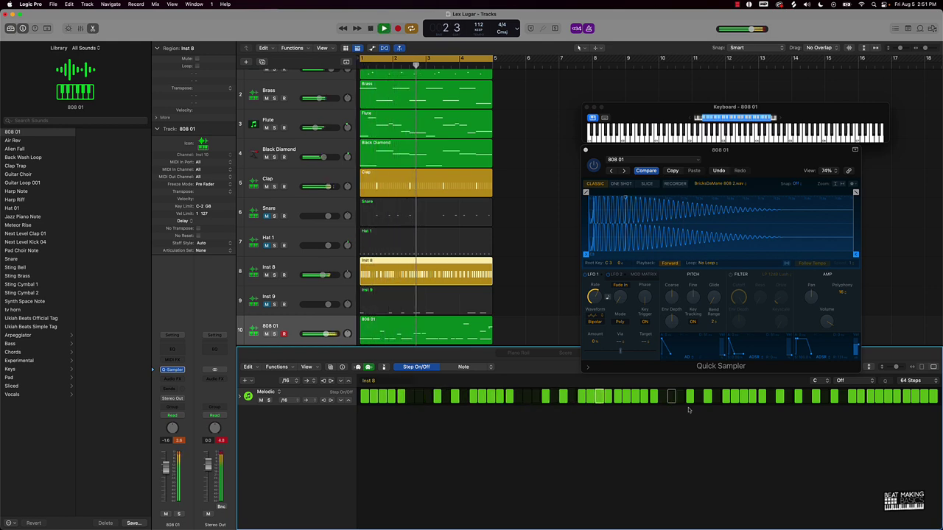
left_click(815, 398)
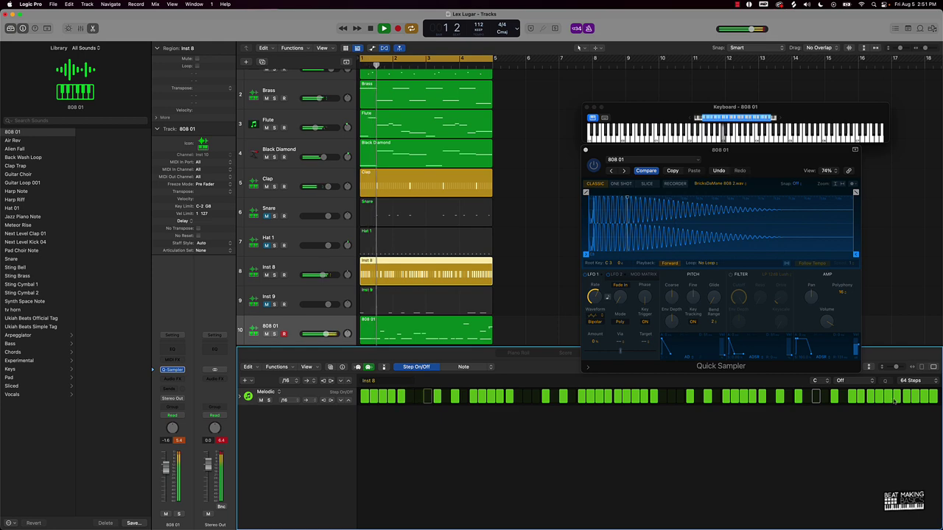
Switch off steps 58, 60, 62 and 64 of the Inst 8 pattern and turn steps 7, 19, 35 and 51 back on
left_click(896, 400)
left_click(879, 399)
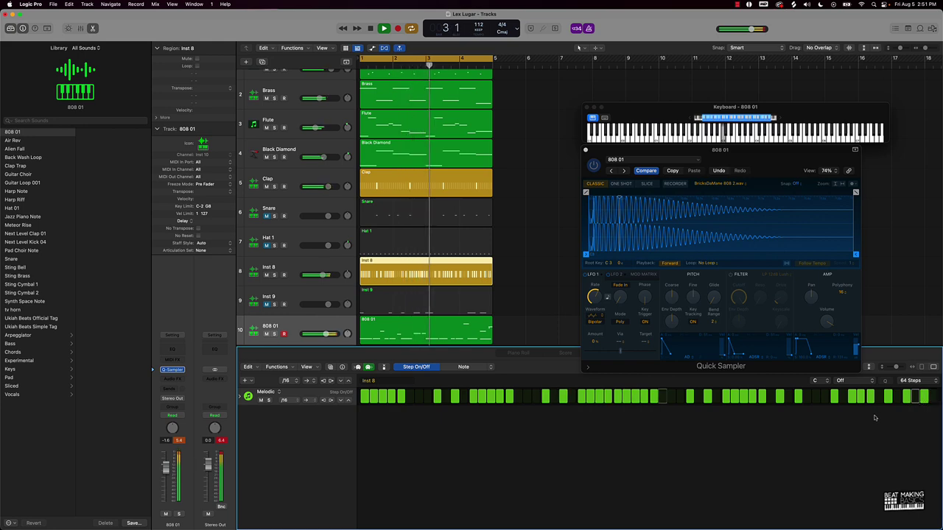
left_click(671, 397)
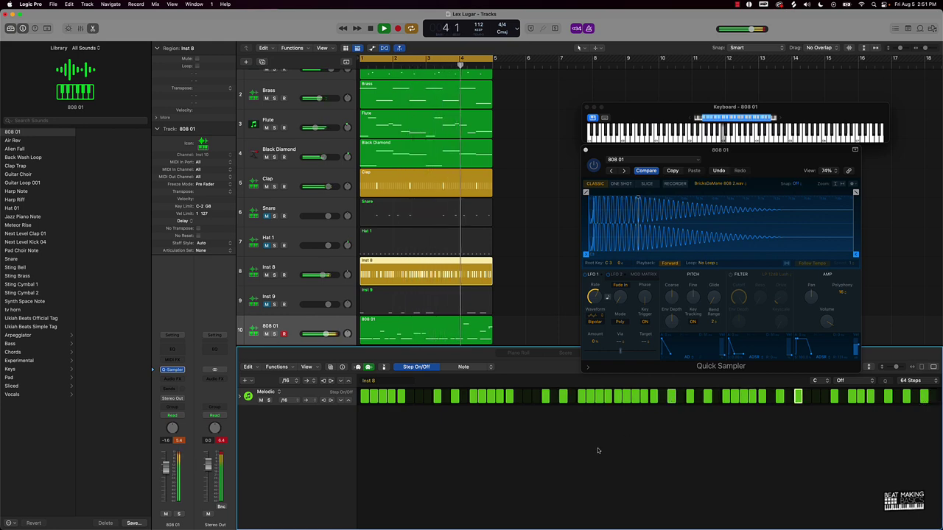
left_click(816, 398)
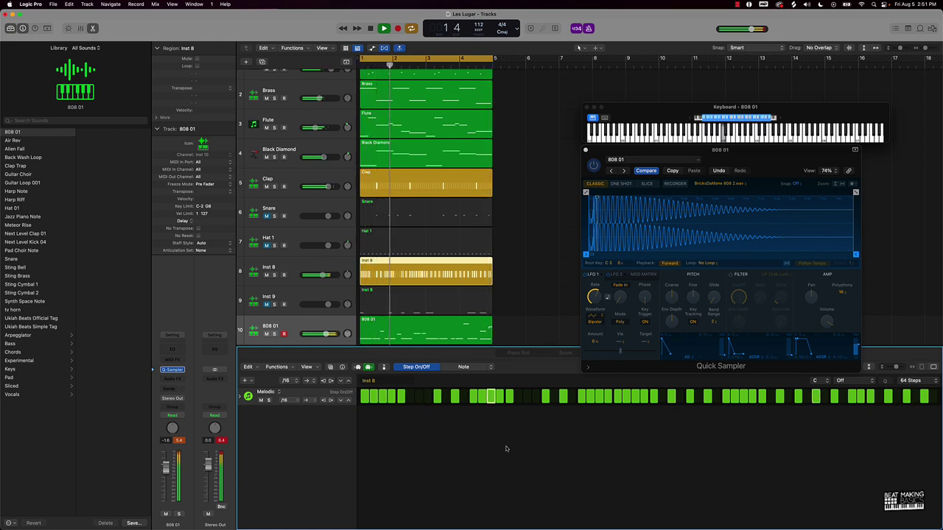
left_click(527, 397)
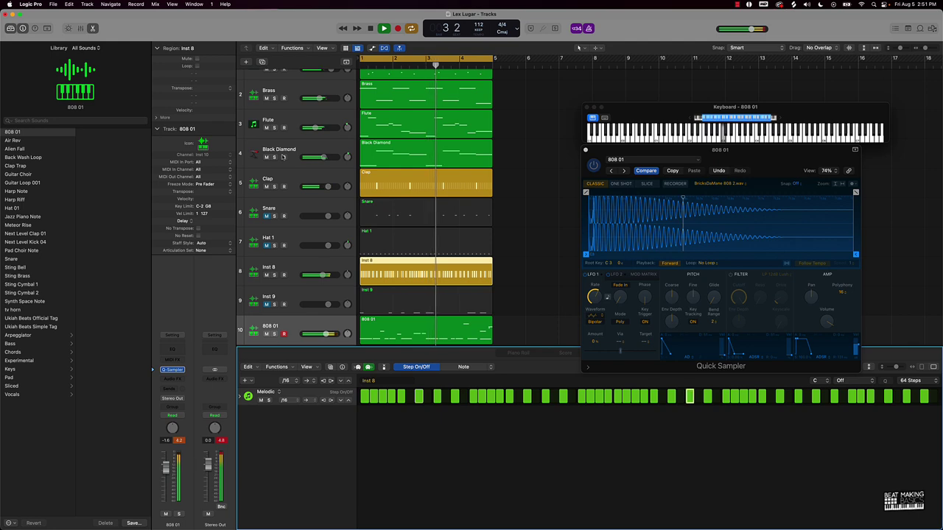
Mute the 808 01 track and unmute the Snare track while the loop plays
scroll(271, 221, "down", 2)
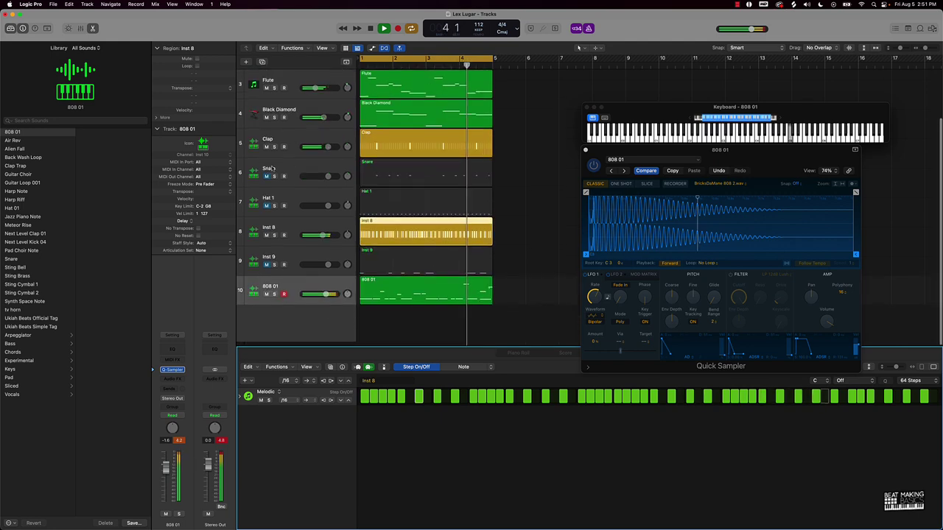
left_click(266, 298)
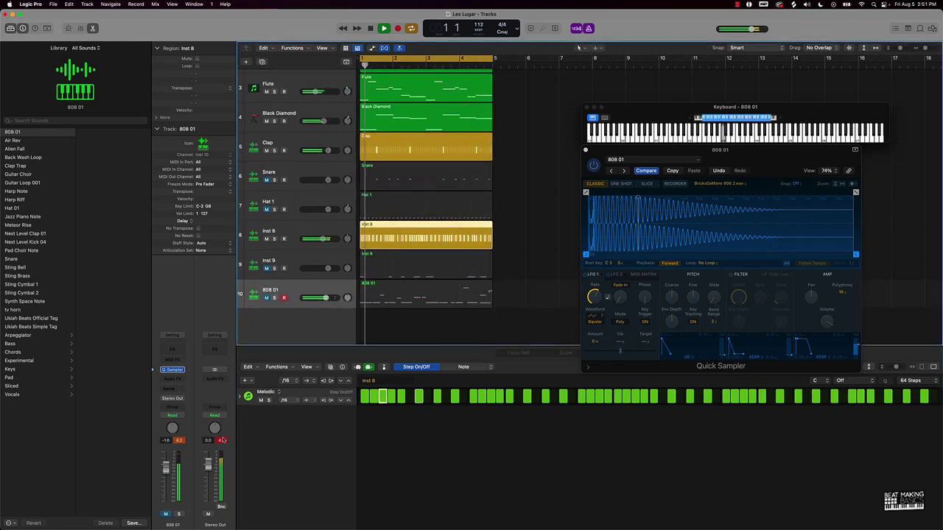
left_click(267, 180)
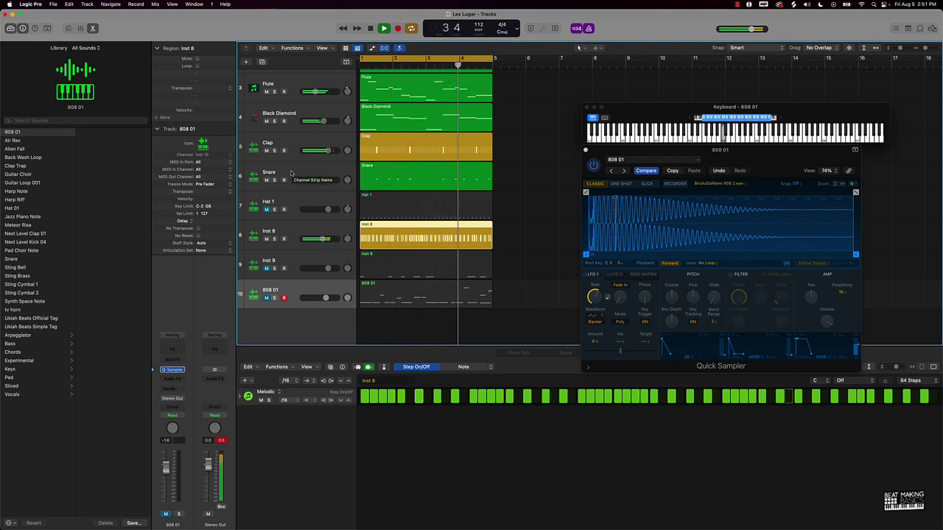
Duplicate the Snare track and load the Snare preset into the new track's Quick Sampler, moving its window off the regions
left_click(292, 172)
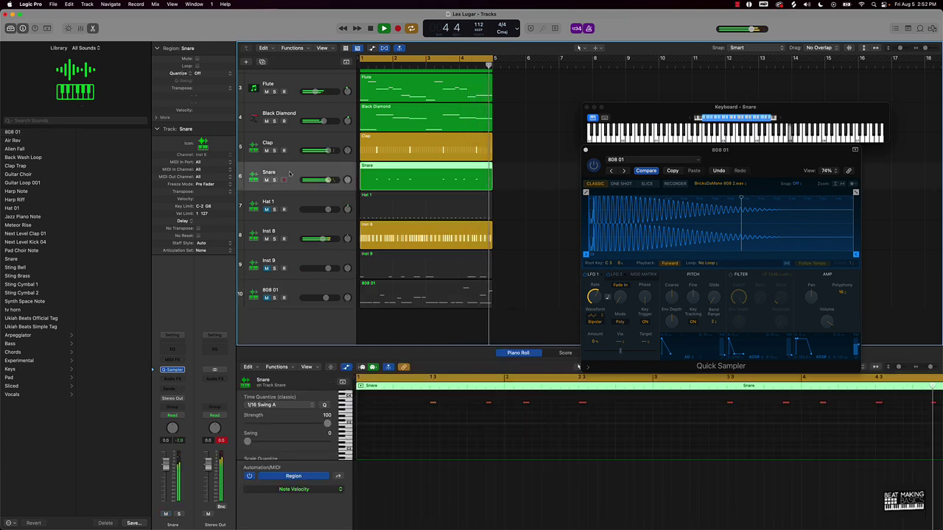
key("super+d")
left_click(254, 208)
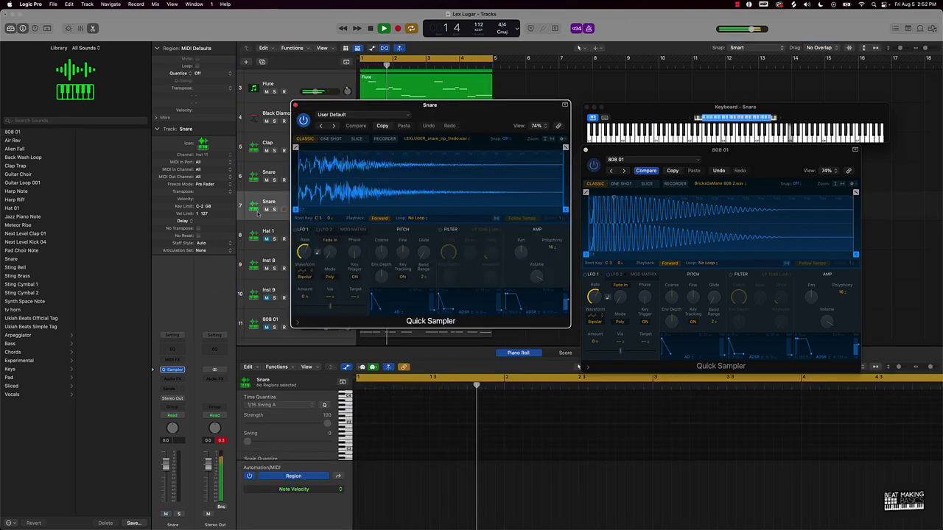
left_click(354, 115)
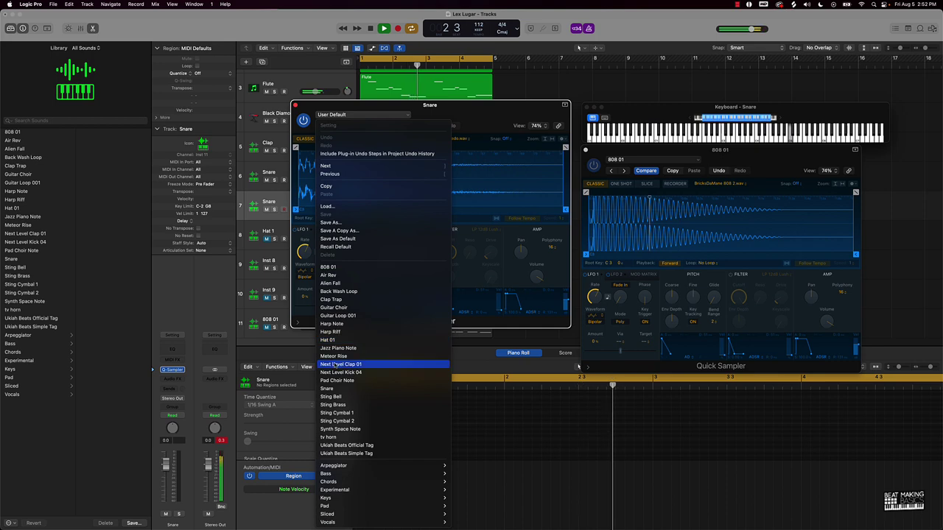
left_click(326, 388)
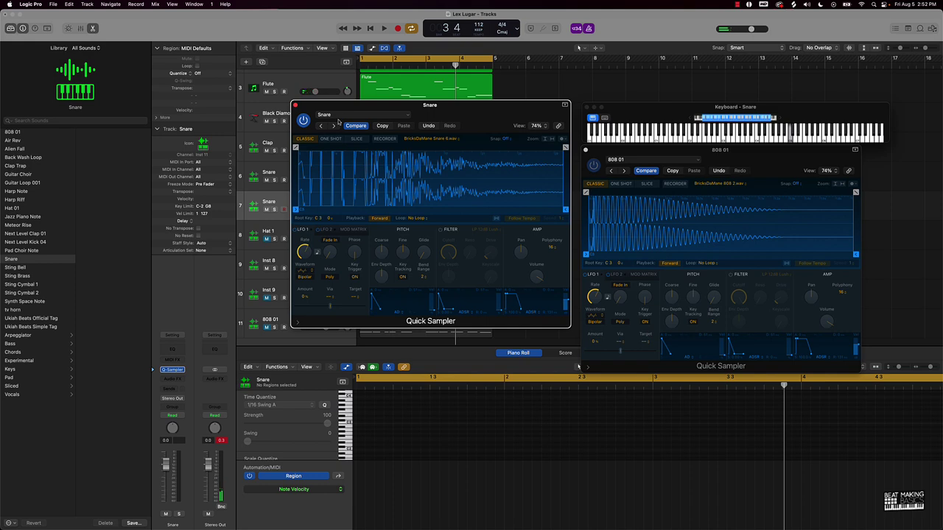
left_click_drag(456, 116, 241, 133)
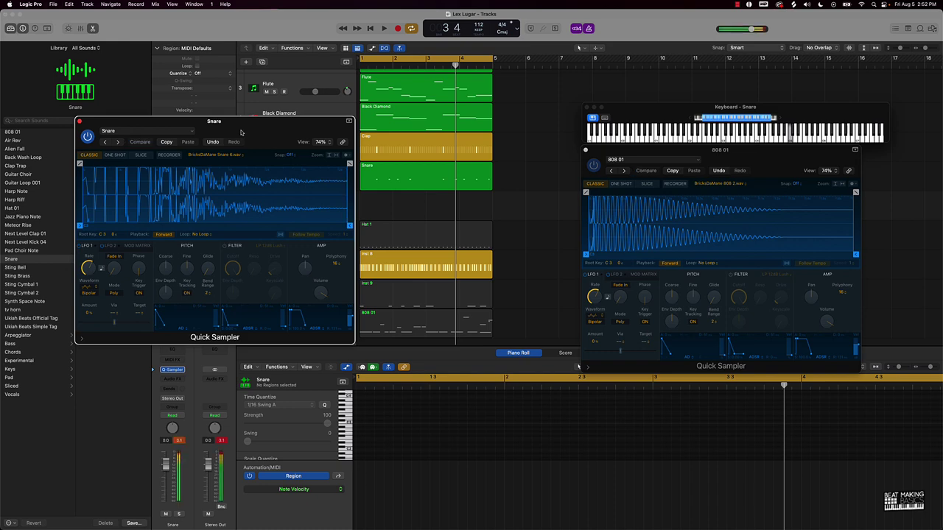
Record a new snare pattern on the duplicated Snare track over the loop and quantize all its notes to 1/16 Swing A
key("space")
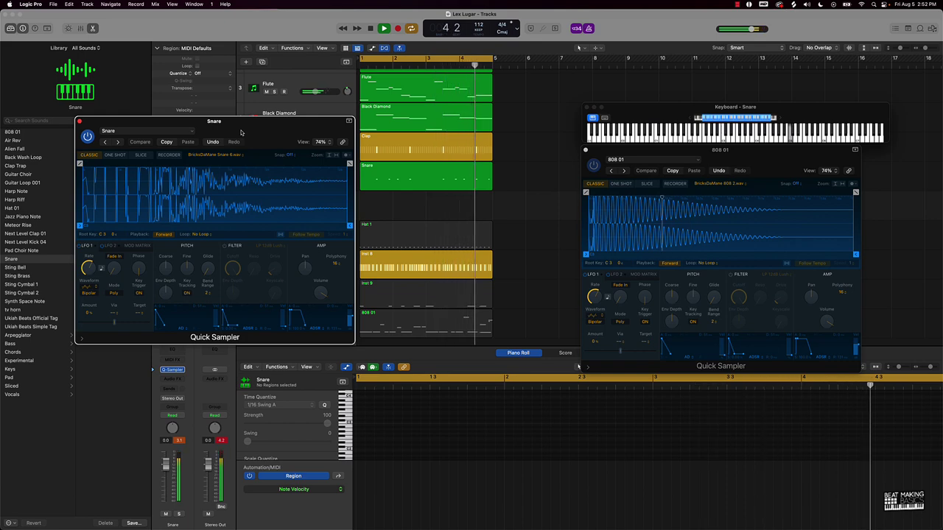
key("r")
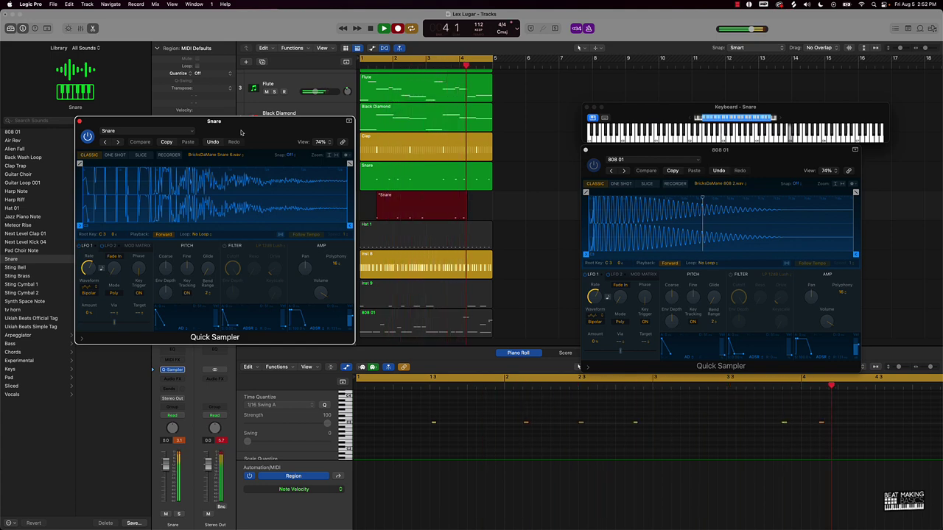
key("space")
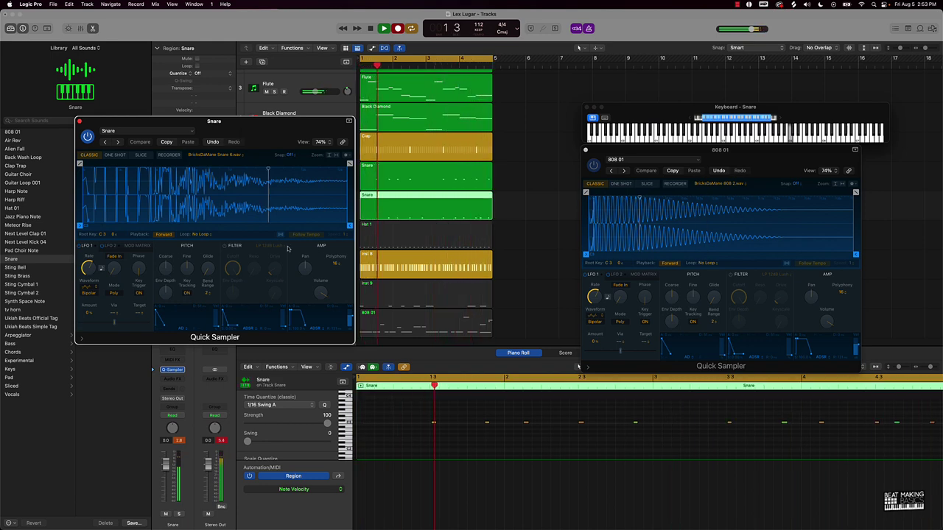
left_click(443, 436)
key("super+a")
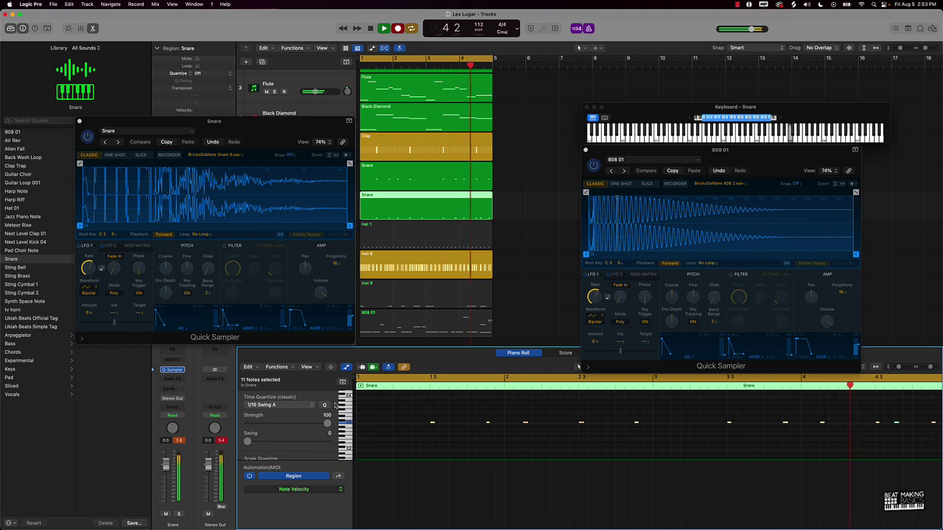
Add one extra snare note in beat 4 of bar 1 and another in beat 4 of bar 2, replaying the loop
left_click(889, 412)
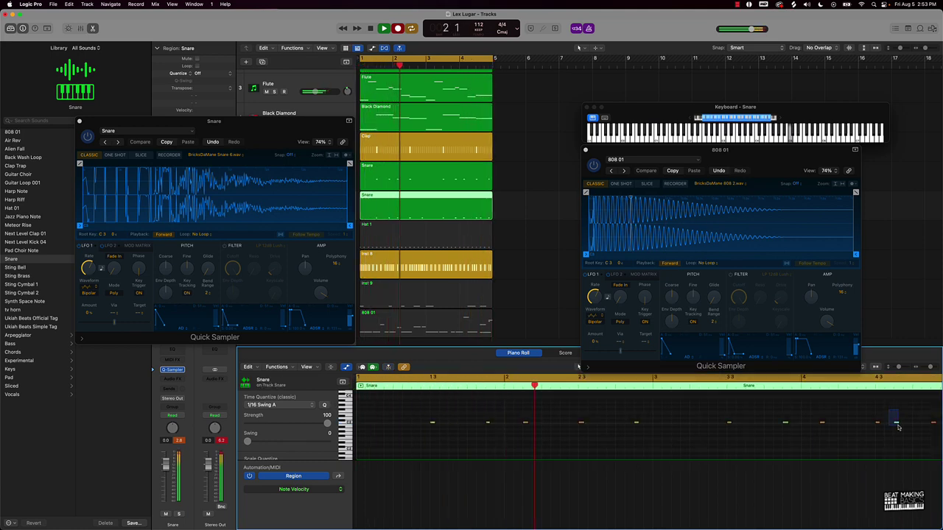
left_click(895, 425)
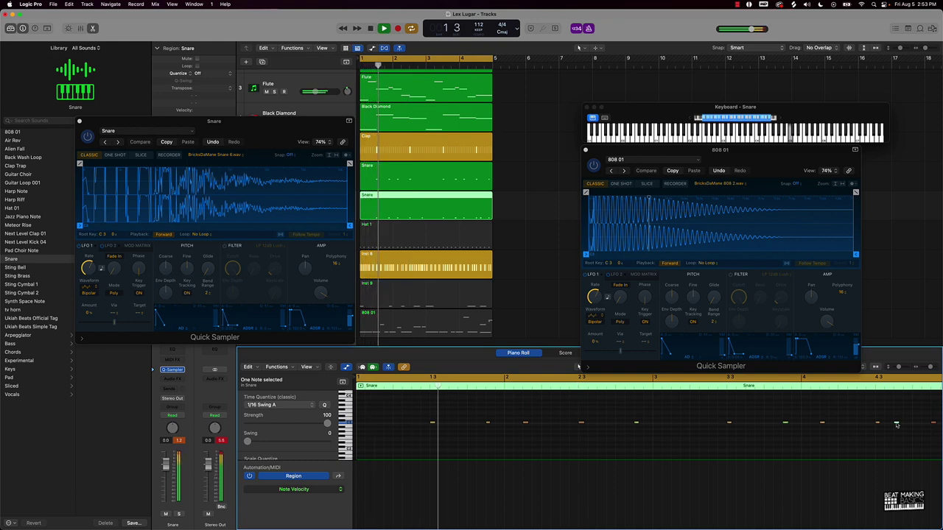
left_click(479, 424, "super")
key("space")
key("space")
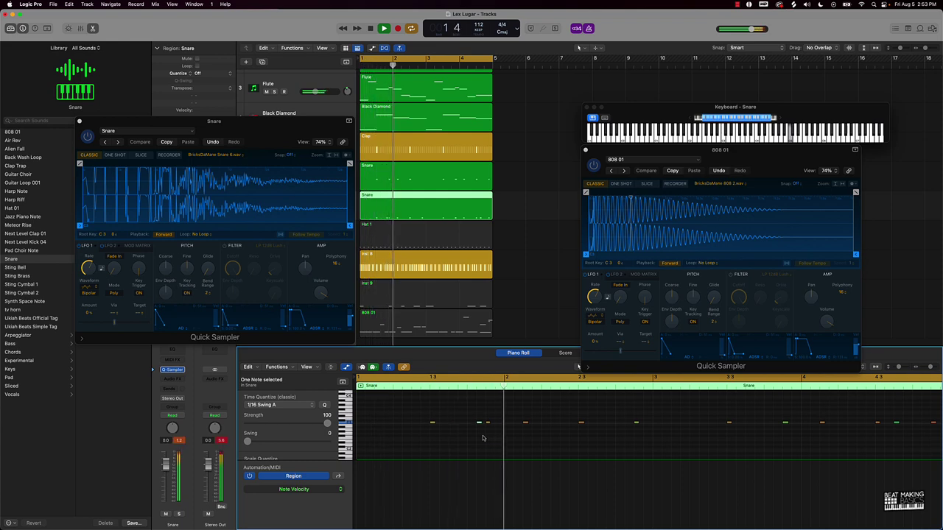
key("space")
key("space")
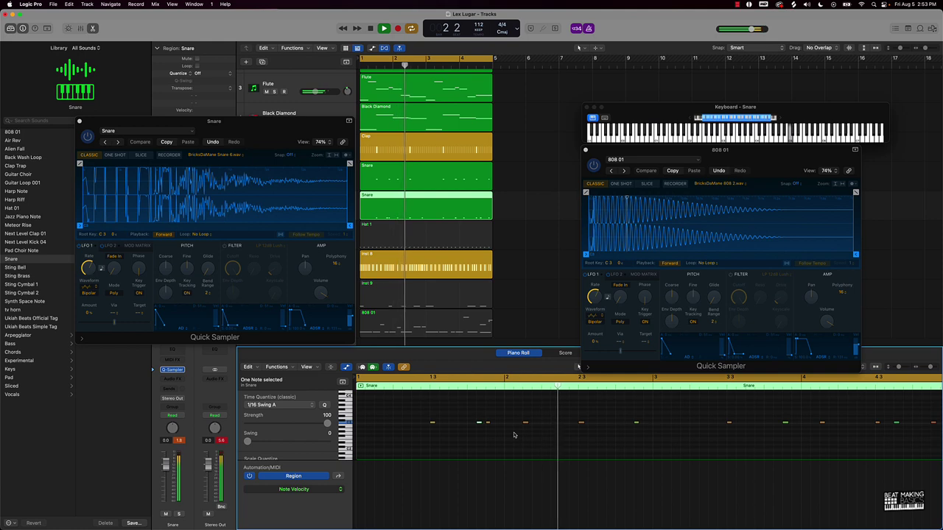
key("space")
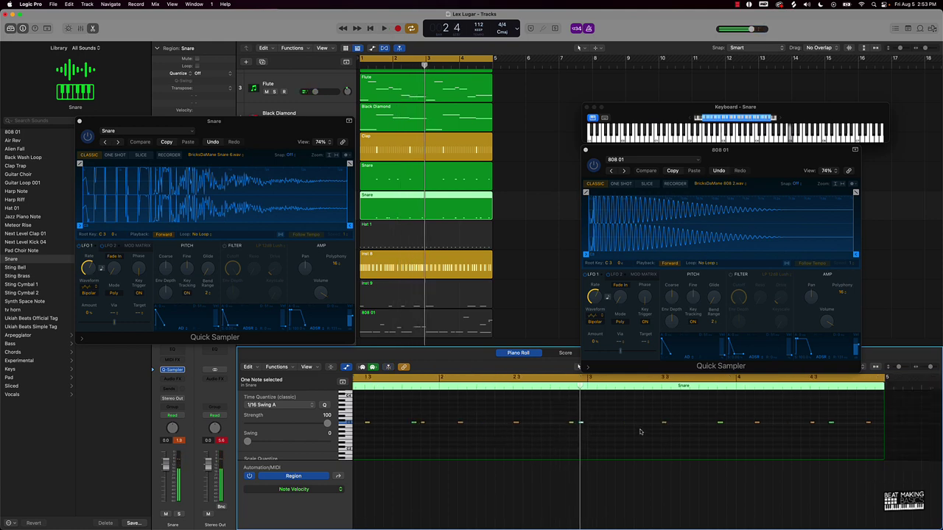
key("space")
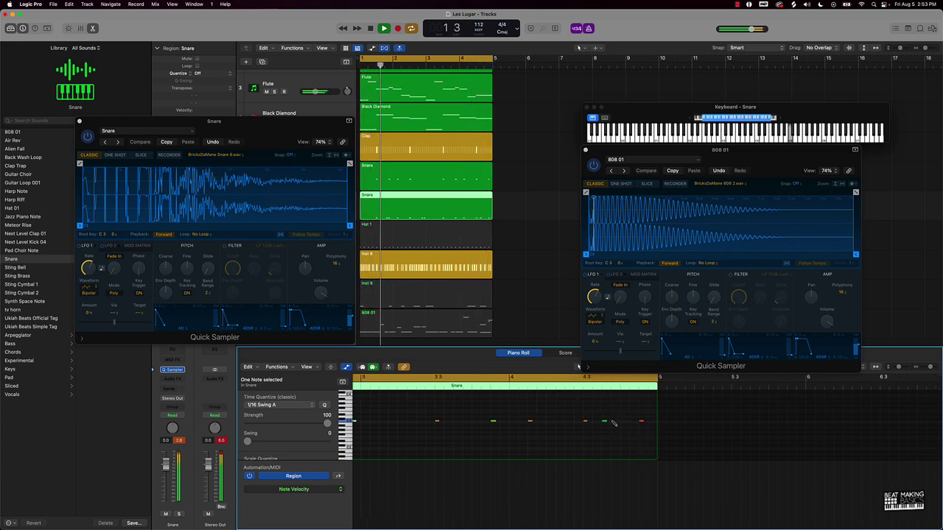
Add two sixteenth-spaced snare notes after the 4 3 3 note in bar 4 and shorten all three notes
left_click(615, 422, "super")
left_click(624, 422, "super")
left_click_drag(630, 415, 603, 424)
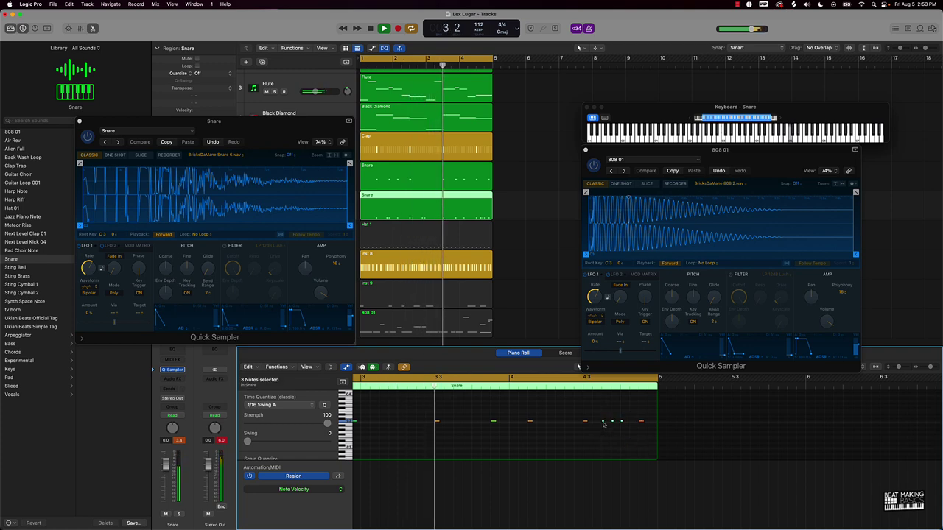
Copy the three short snare notes into the gaps after each one to form a six-note roll, and select all six
left_click(604, 424, "ctrl+alt")
scroll(616, 425, "up", 4)
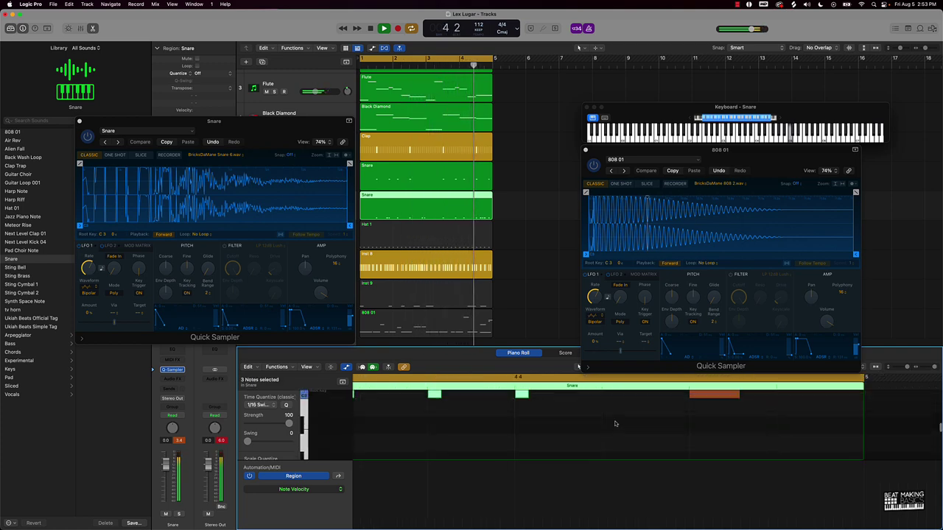
scroll(591, 425, "left", 4)
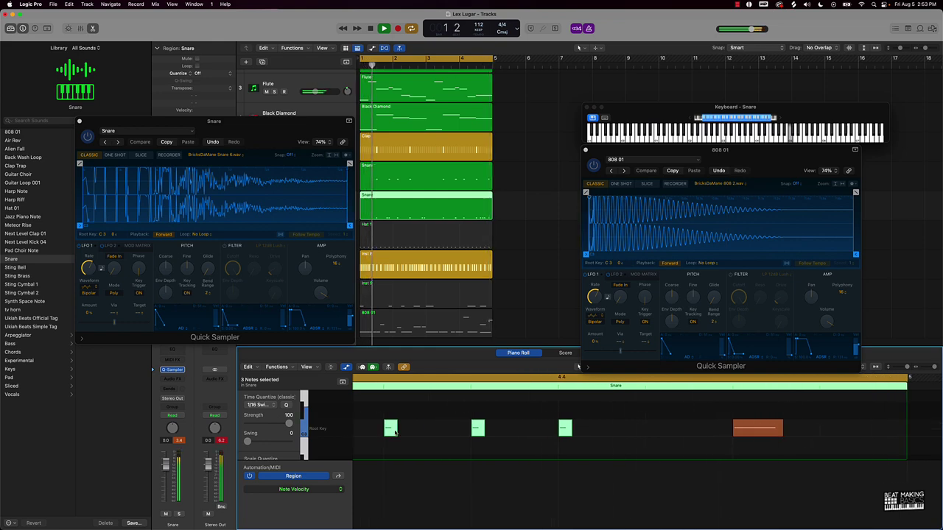
mouse_move(395, 433)
left_mouse_down()
mouse_move(438, 434)
mouse_move(392, 431)
left_mouse_up()
left_click_drag(384, 409, 646, 453)
Display the note velocities for the six-note snare roll and ramp them downward from first to last note
left_click(338, 489)
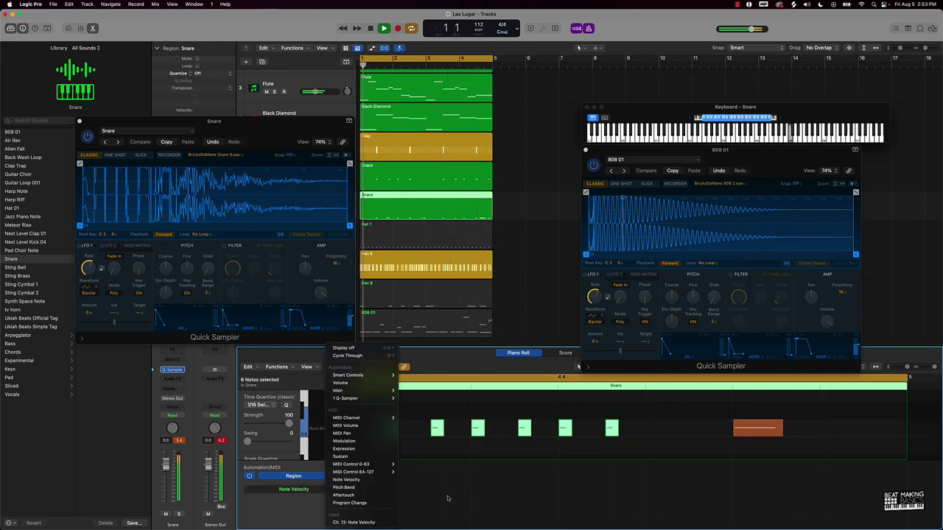
left_click(417, 484)
left_click(338, 476)
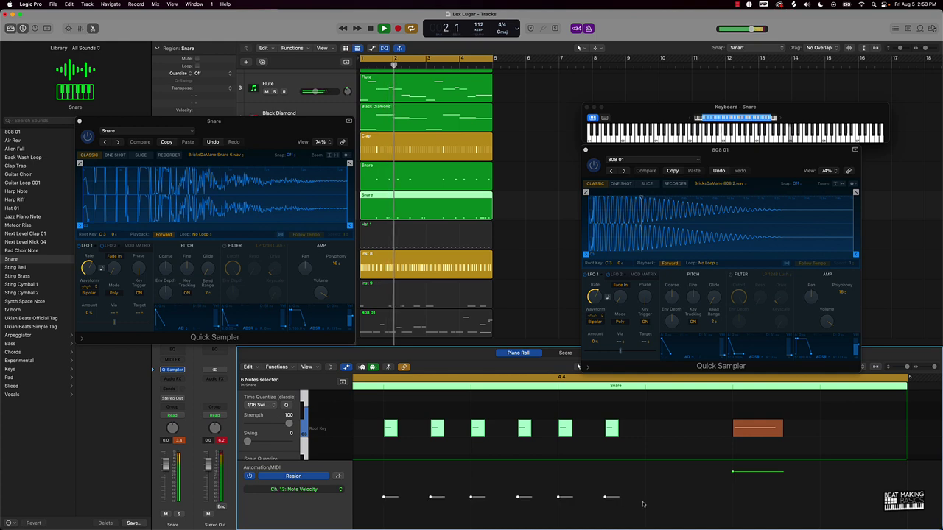
key("super+Left")
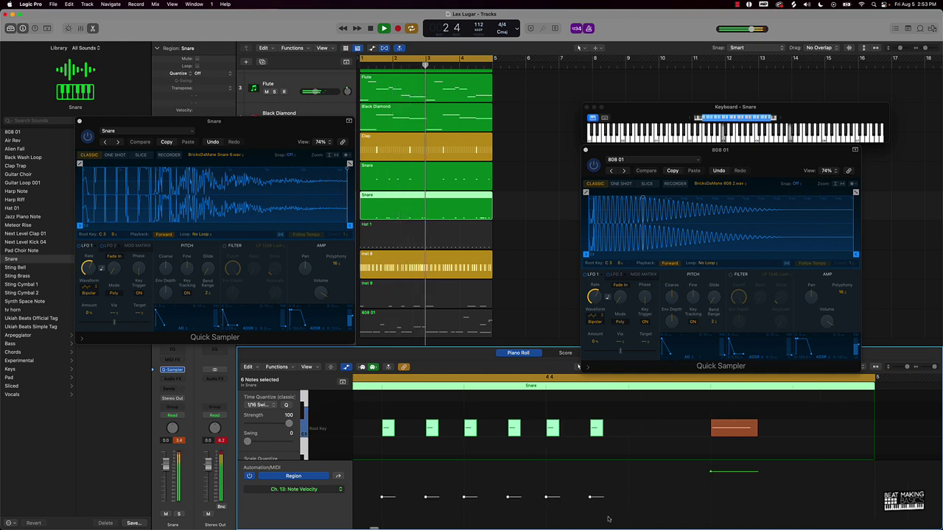
left_click_drag(613, 525, 403, 500)
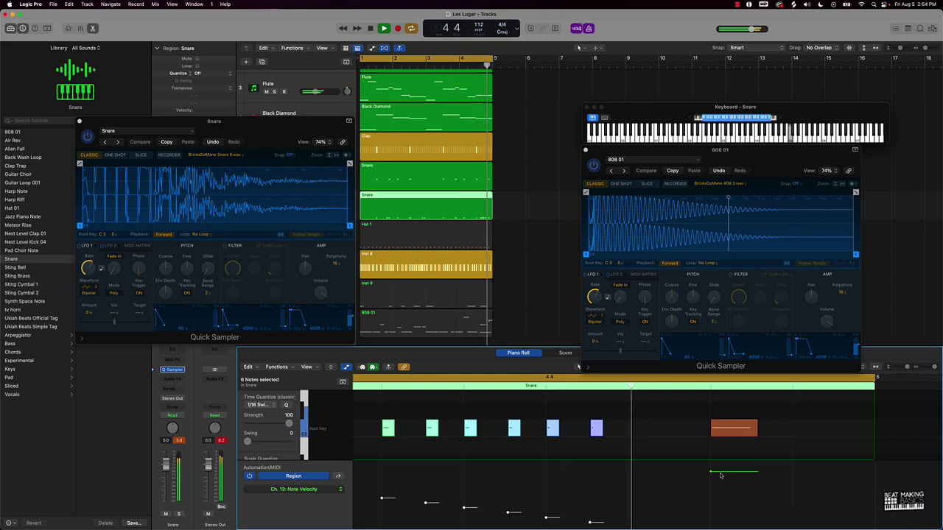
Lower the velocity of the last snare note in bar 4 and shorten it to 0 0 0 92
left_click_drag(710, 474, 711, 479)
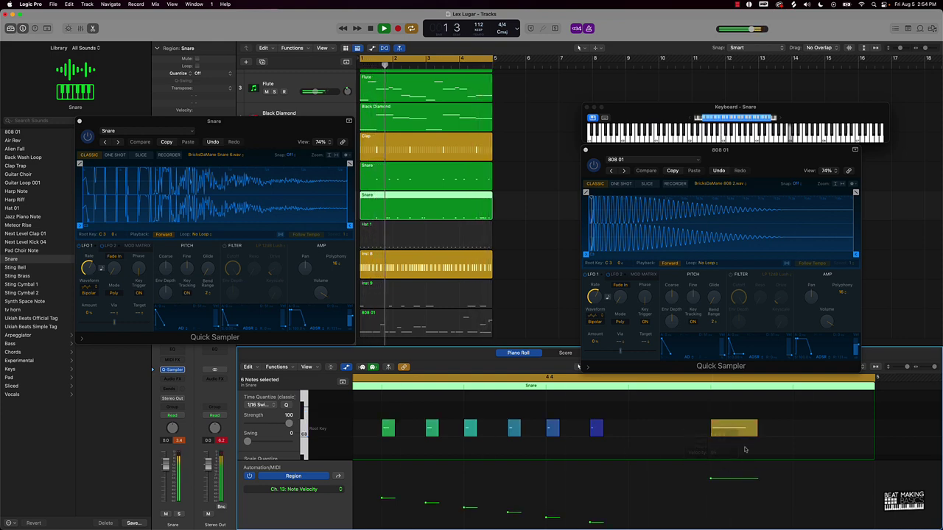
left_click_drag(755, 430, 742, 430)
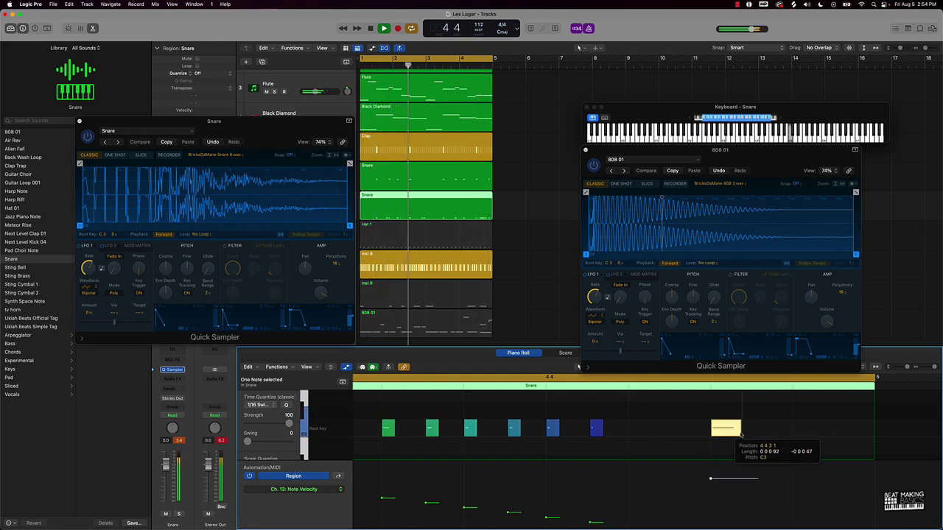
Copy the shortened last snare note twice before the end of bar 4 and ramp the three notes' velocities downward
left_click(796, 430)
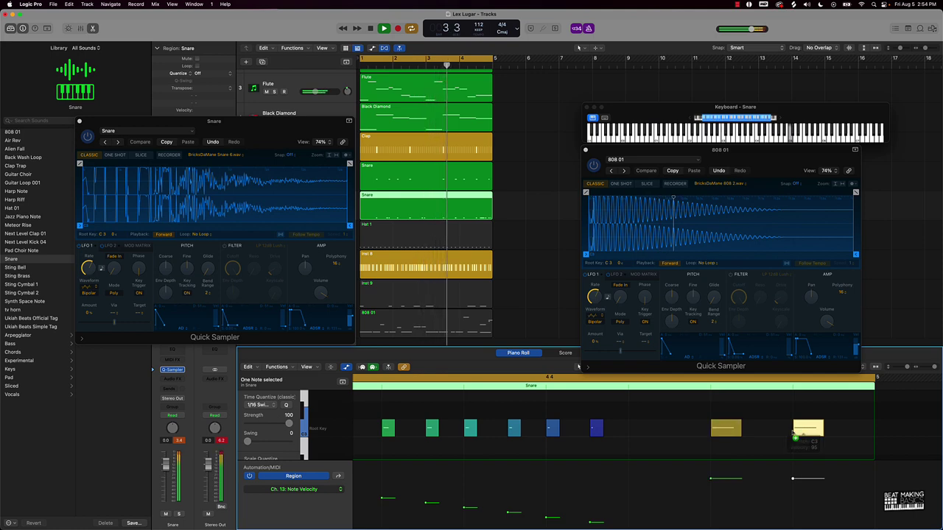
left_click(764, 431)
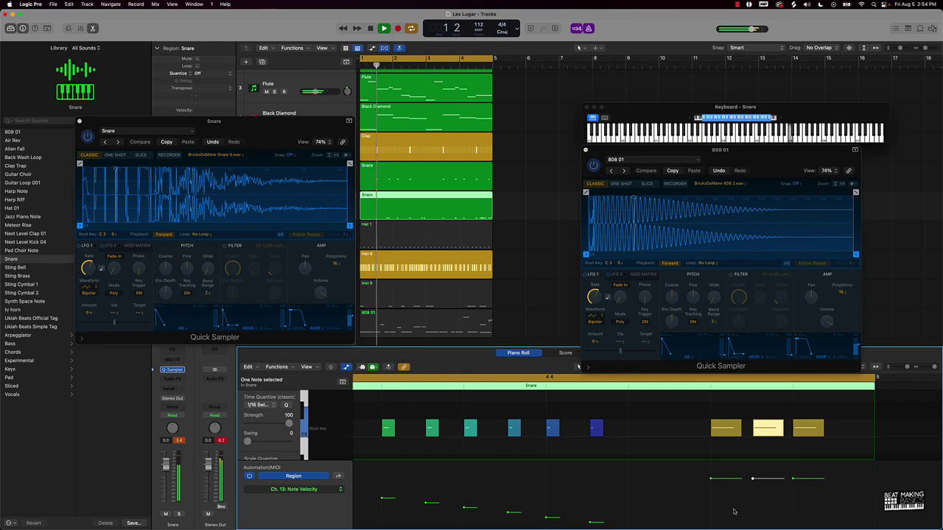
left_click_drag(722, 400, 830, 434)
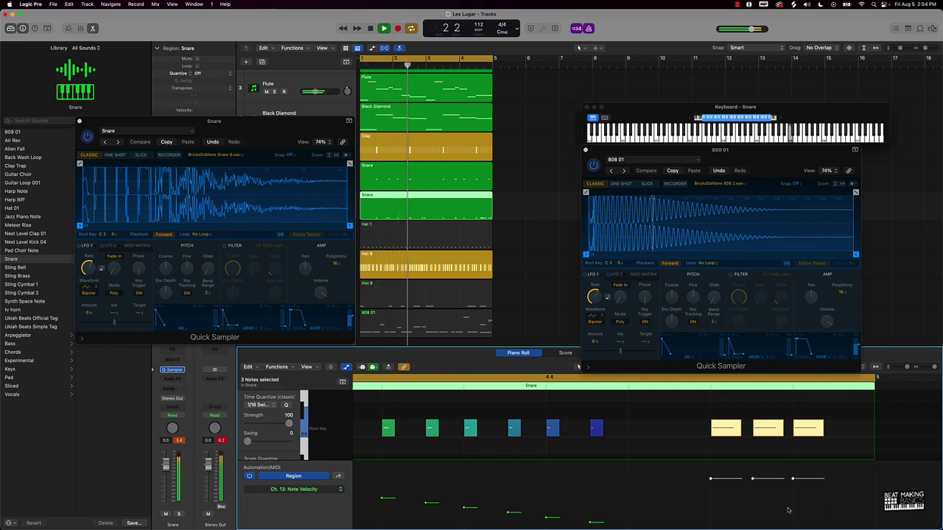
left_click_drag(788, 510, 712, 489)
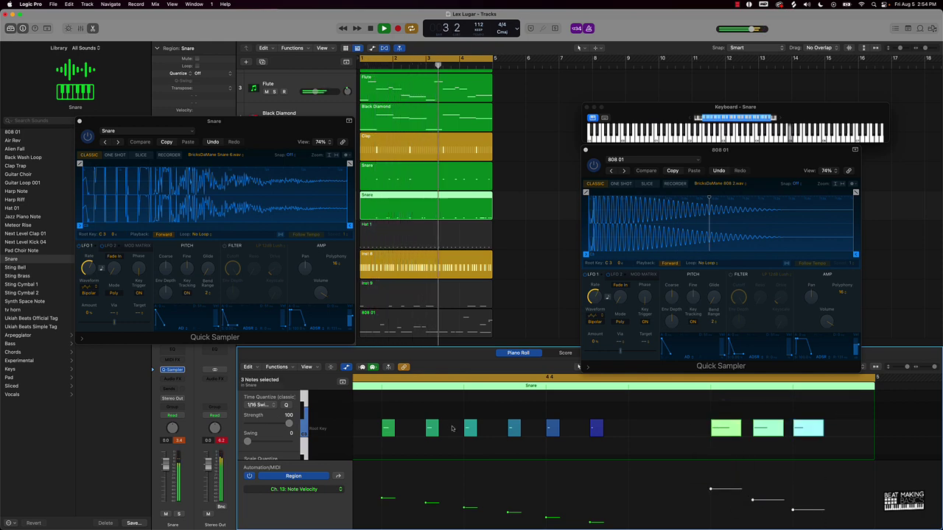
Deselect the snare roll notes, close the Snare track's sampler window, and mute the Inst 8 hi-hat track
scroll(453, 429, "down", 5)
left_click(500, 264)
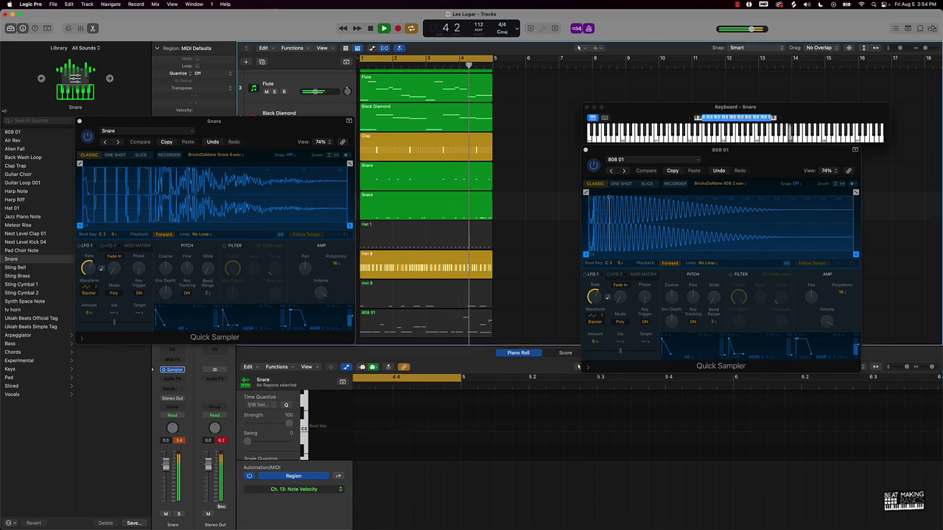
left_click(79, 121)
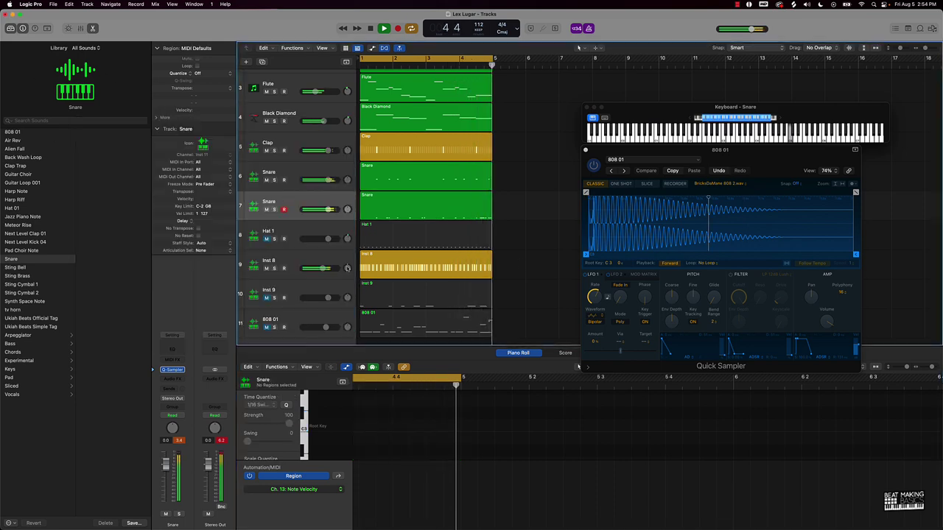
left_click(266, 268)
Duplicate the Inst 8 track, record a steady sixteenth-note hi-hat pattern across bars 1 to 4, and select all its notes
left_click(303, 260)
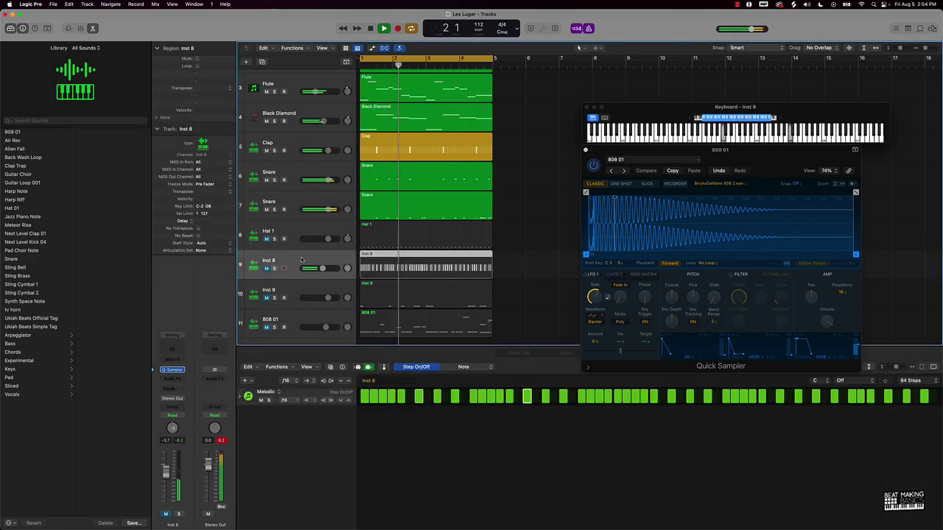
key("super+d")
left_click(284, 297)
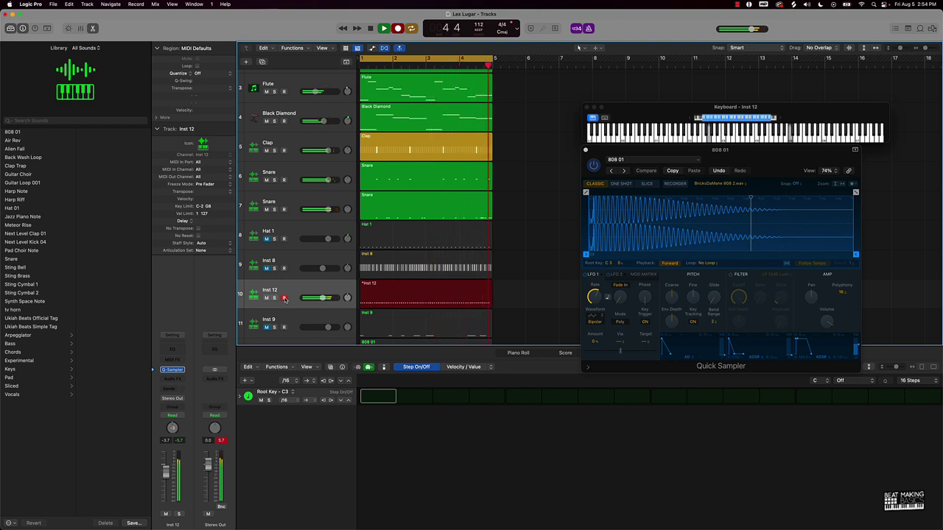
key("space")
key("r")
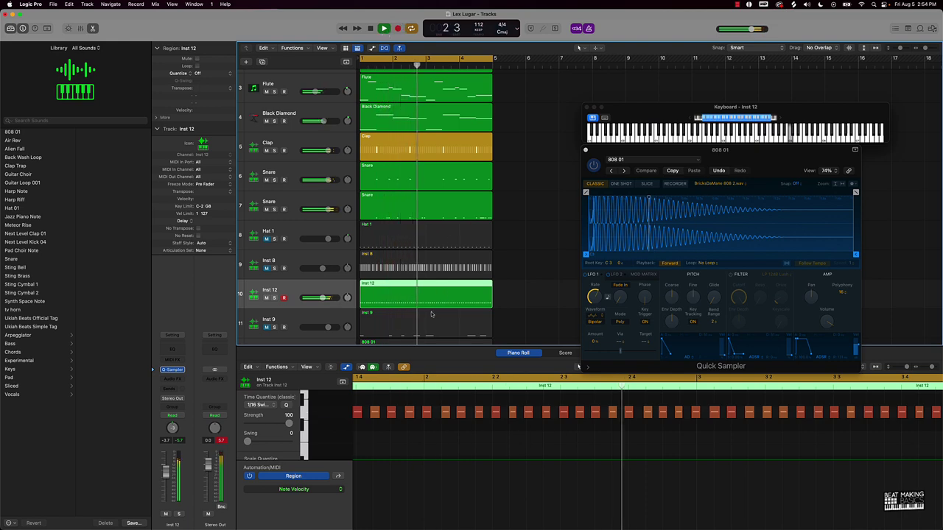
key("super+a")
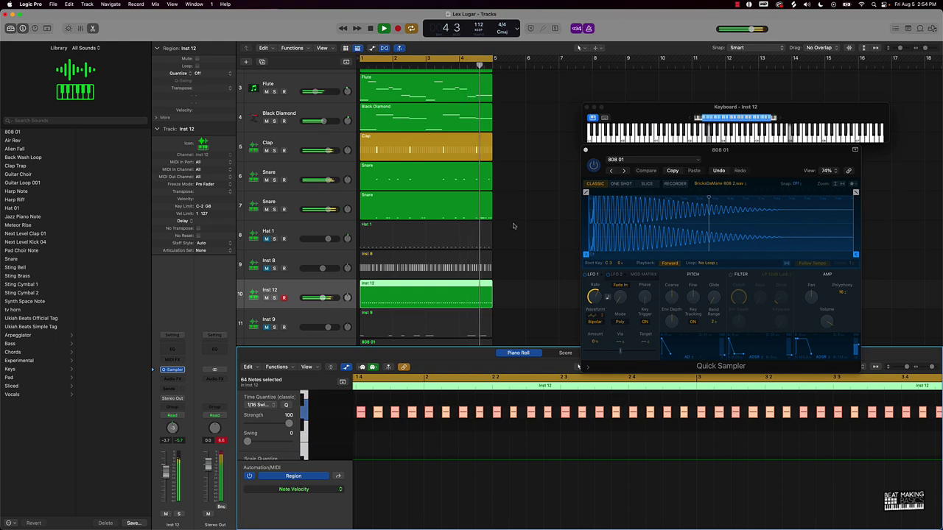
left_click(546, 253)
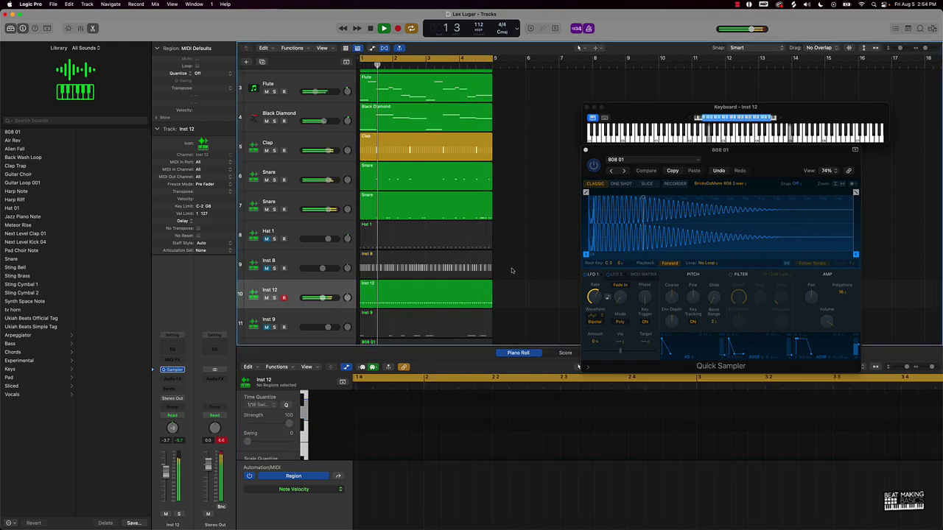
Duplicate the 808 01 track as a new empty track directly below it
scroll(309, 250, "down", 2)
left_click(251, 293)
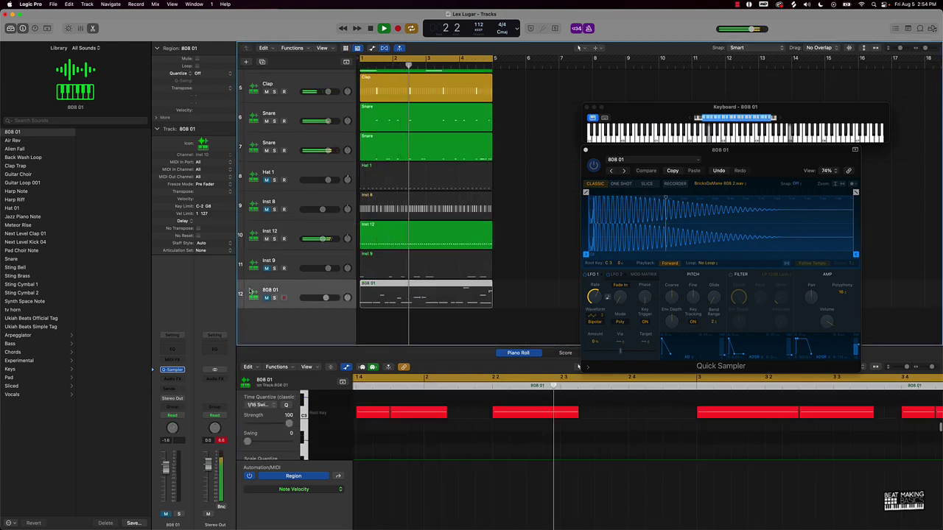
key("super+d")
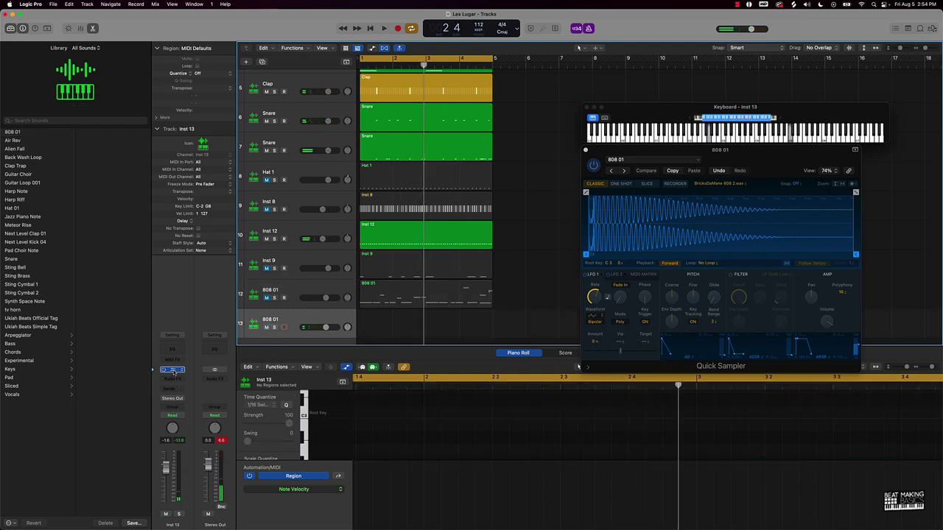
left_click(173, 369)
mouse_move(523, 512)
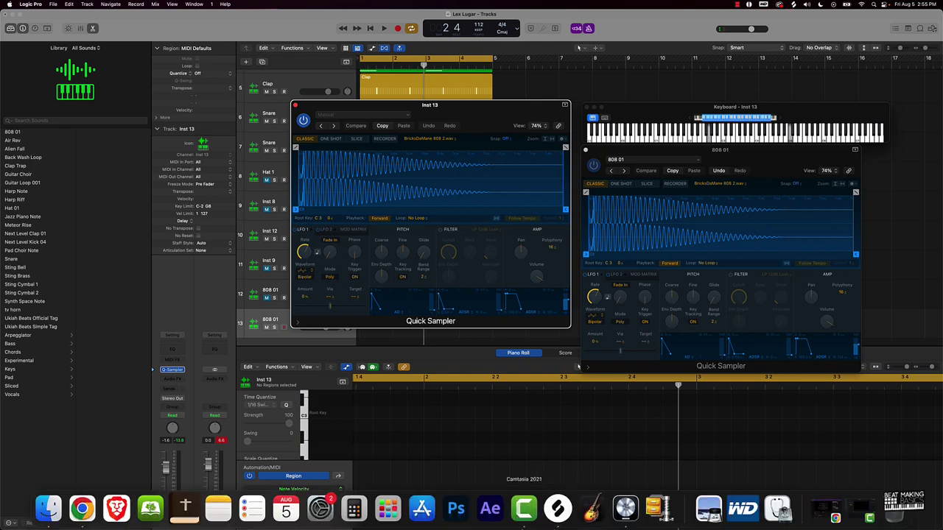
left_click(558, 508)
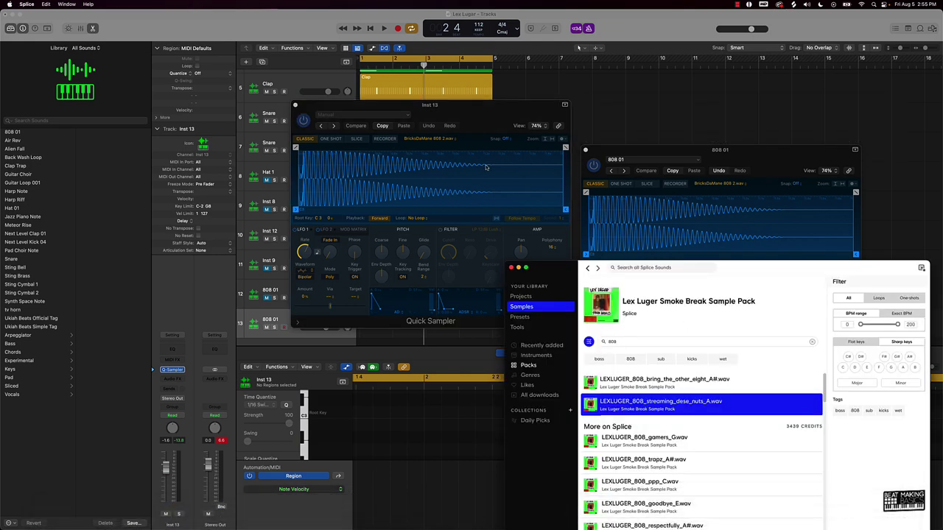
left_click(518, 268)
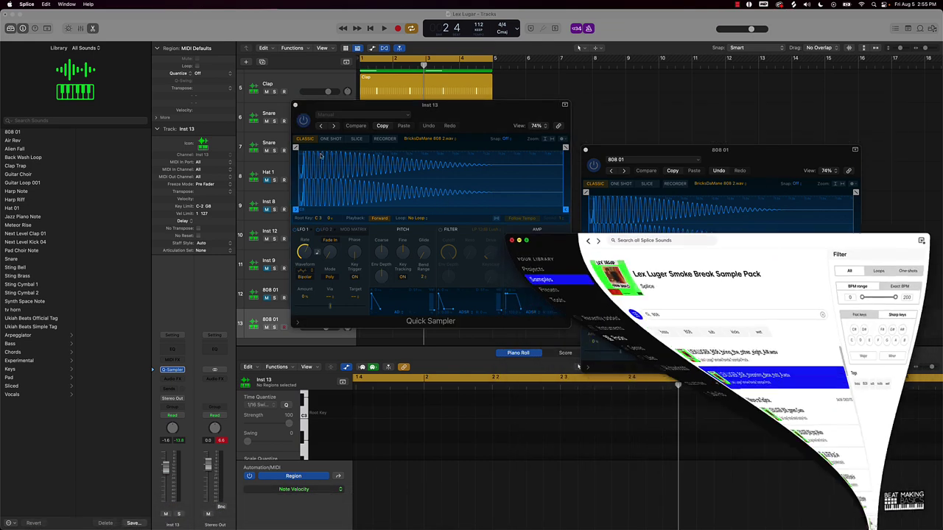
left_click(295, 105)
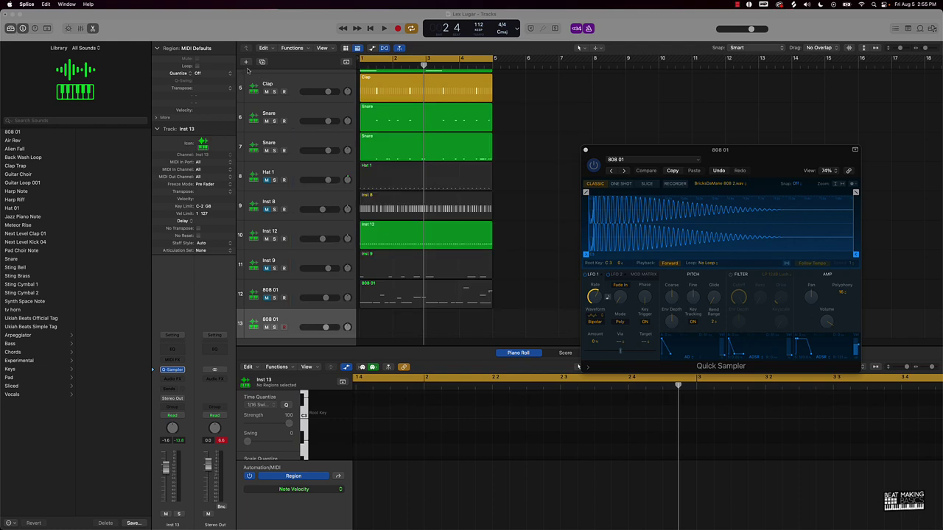
Create one new software instrument track using the INFINITY FAME plug-in from IndustryKits.com
left_click(246, 63)
left_click(391, 255)
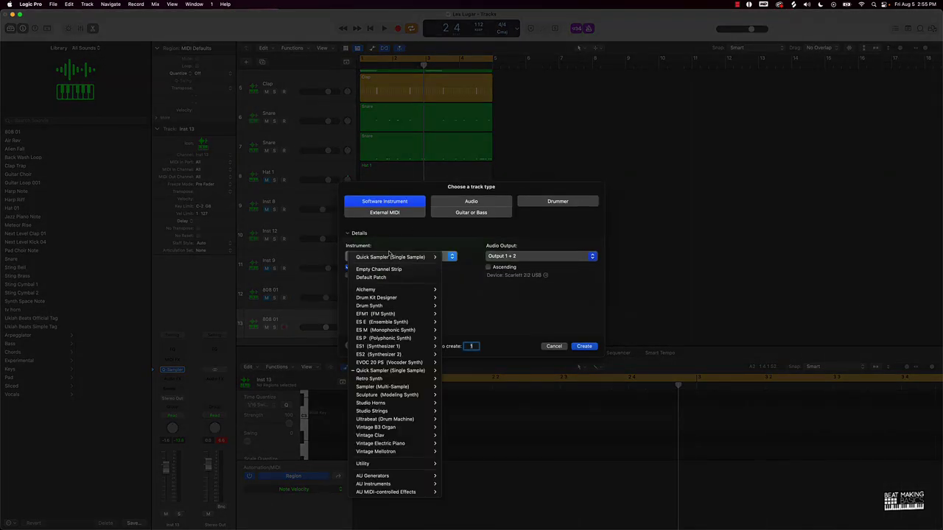
mouse_move(464, 498)
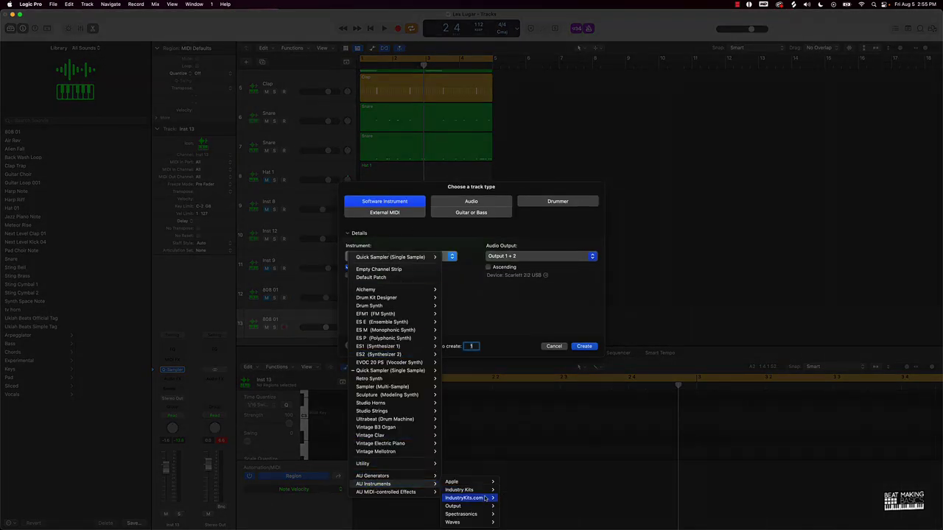
mouse_move(518, 498)
left_click(586, 498)
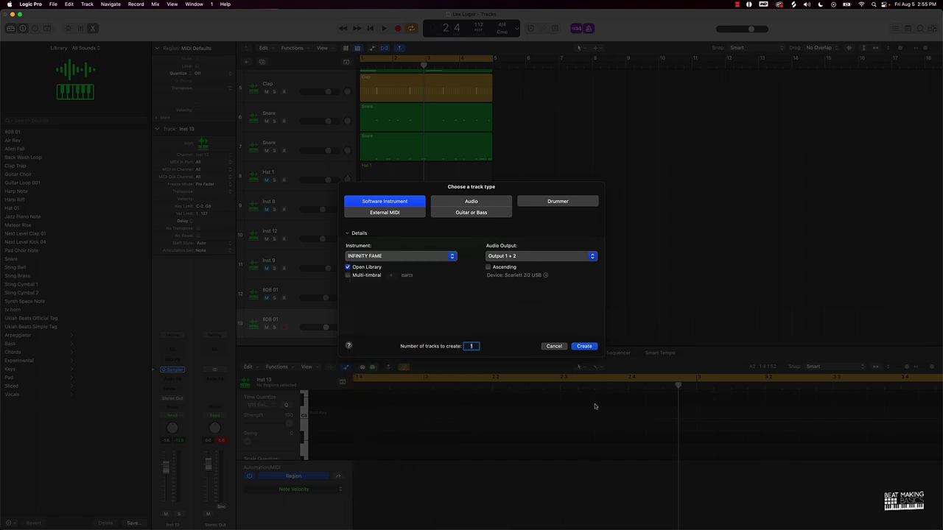
left_click(592, 347)
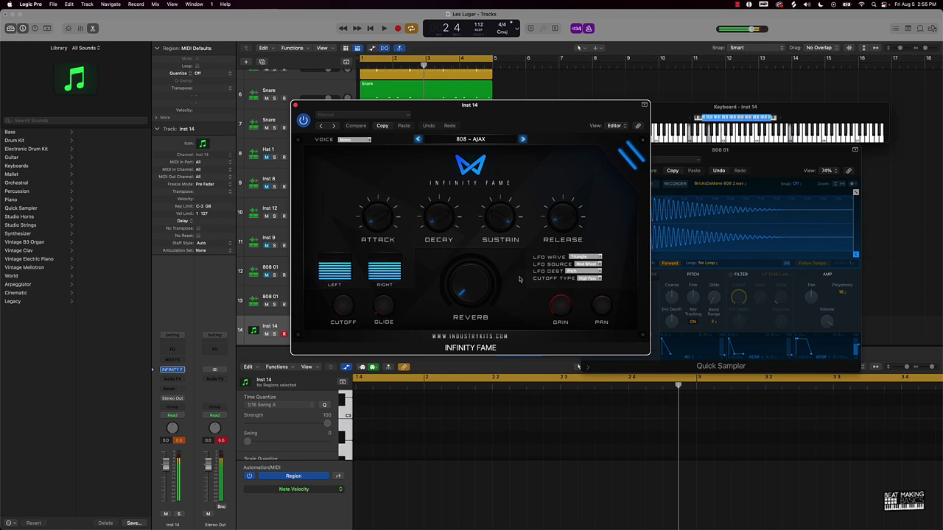
Audition the 808 - AJAX preset with the beat, close the plug-in window, and record a four-bar 808 line on Inst 14
key("space")
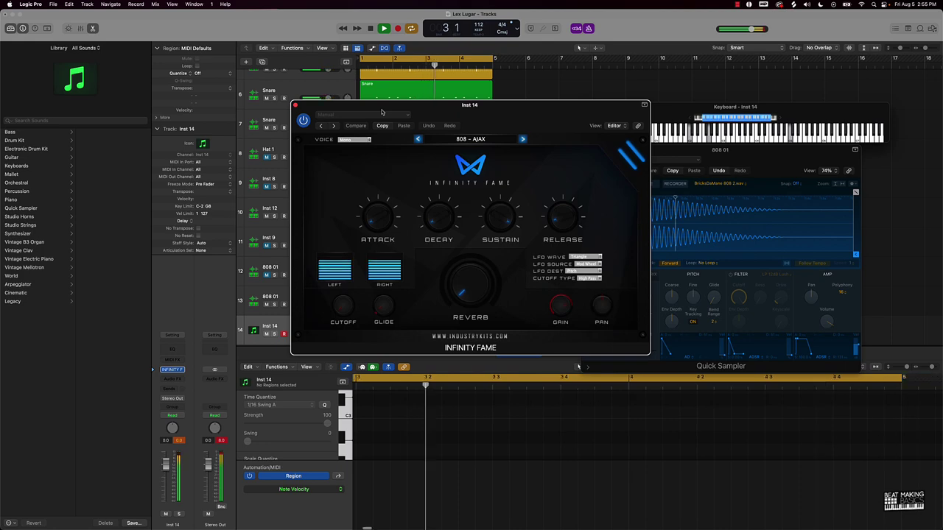
key("space")
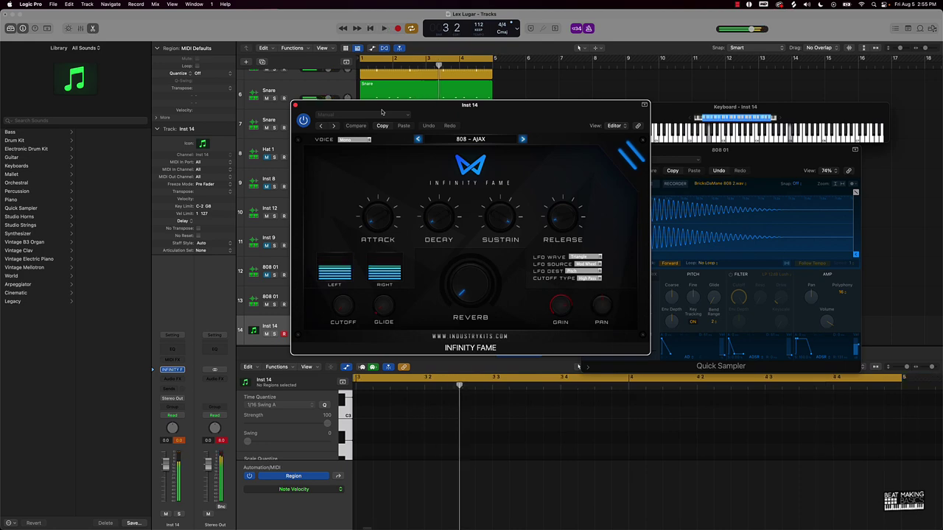
left_click(296, 105)
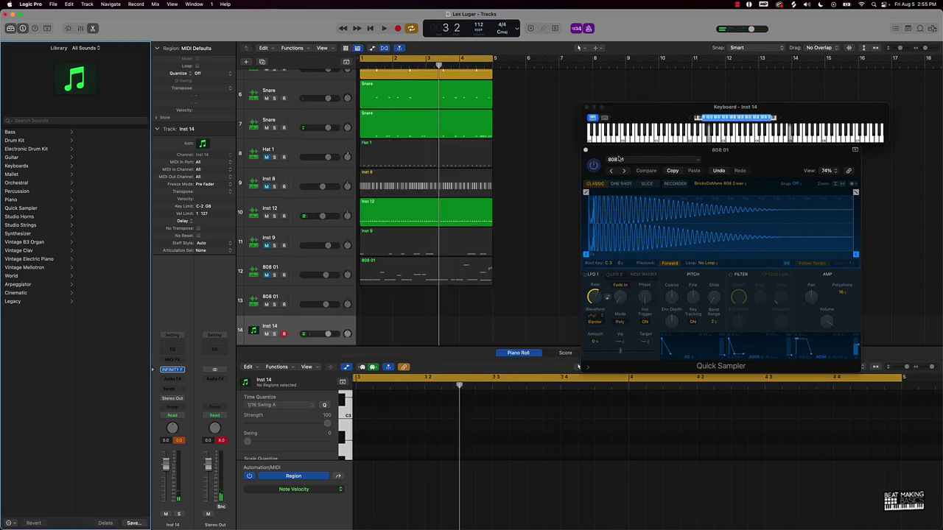
left_click(543, 155)
key("space")
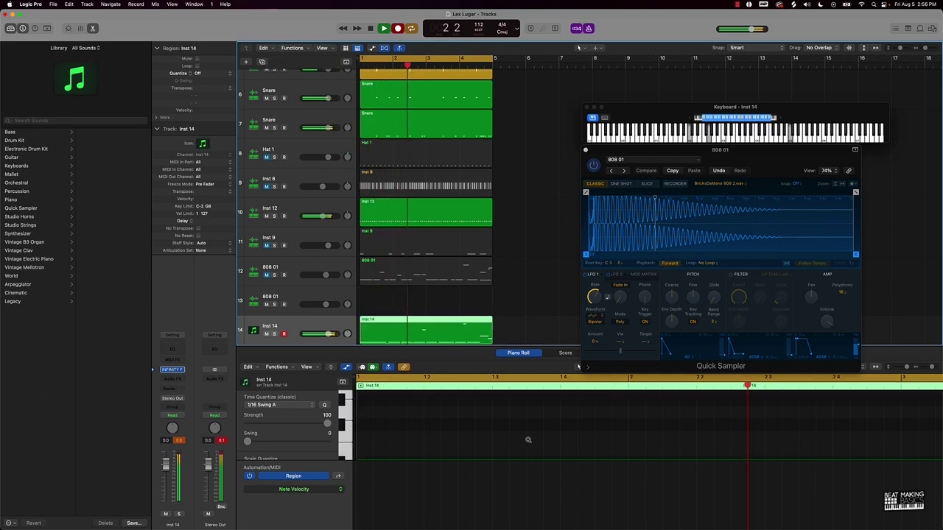
Remove the four stray higher-pitched notes from the Inst 14 region and add a low 808 note near the end of bar 4
scroll(529, 439, "down", 10)
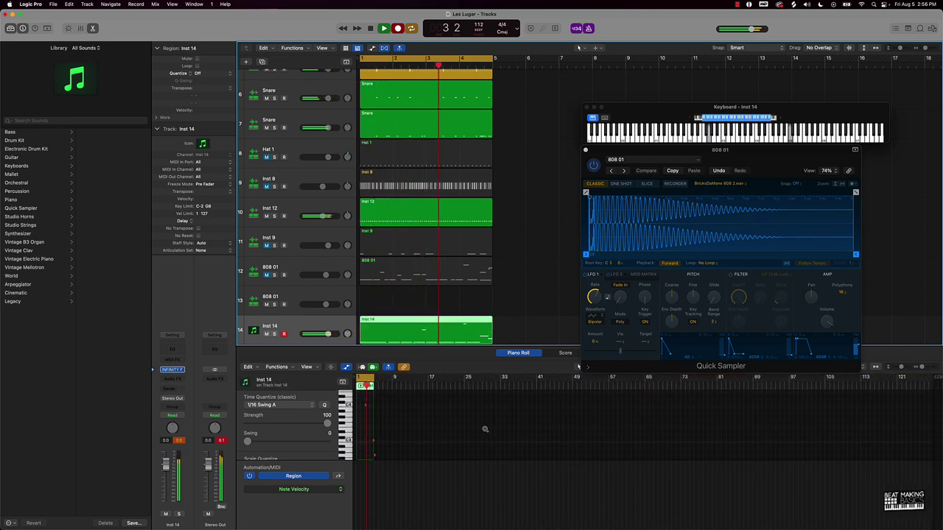
scroll(471, 424, "up", 10)
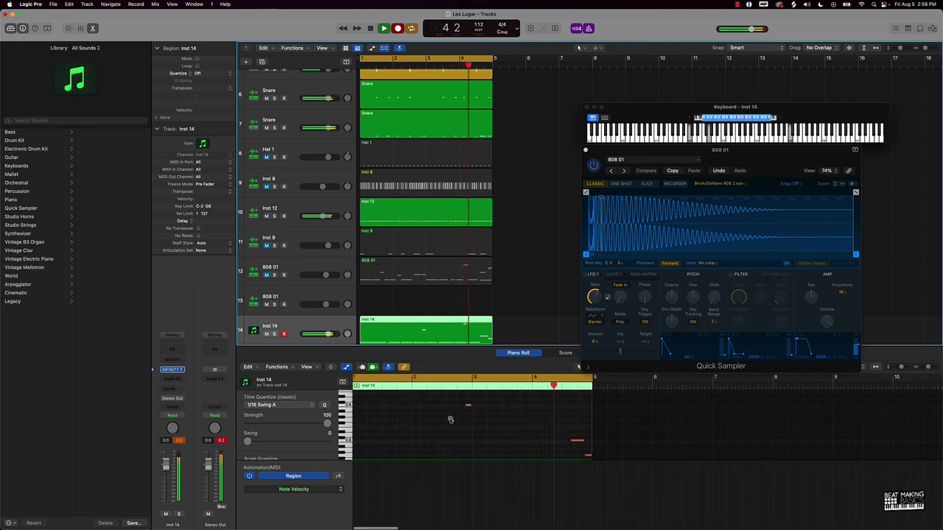
scroll(450, 420, "up", 2)
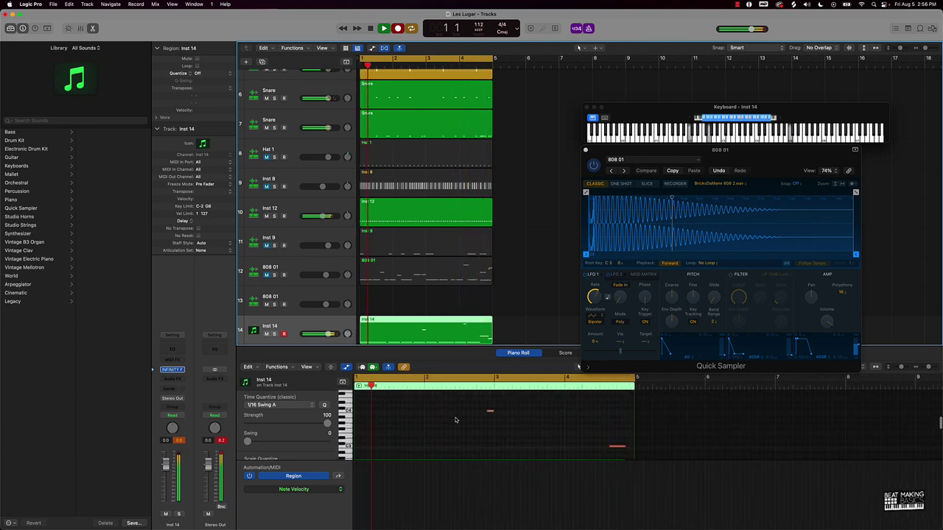
scroll(455, 419, "down", 5)
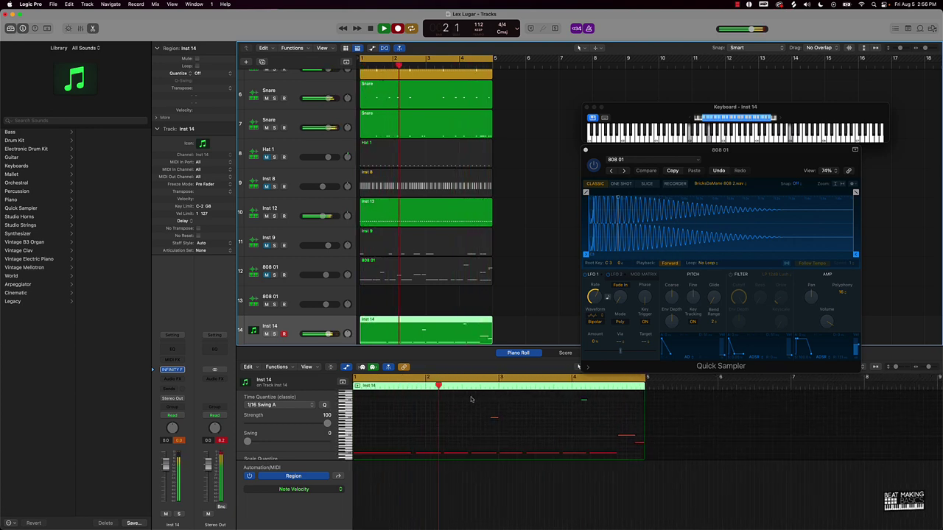
left_click_drag(471, 399, 658, 465)
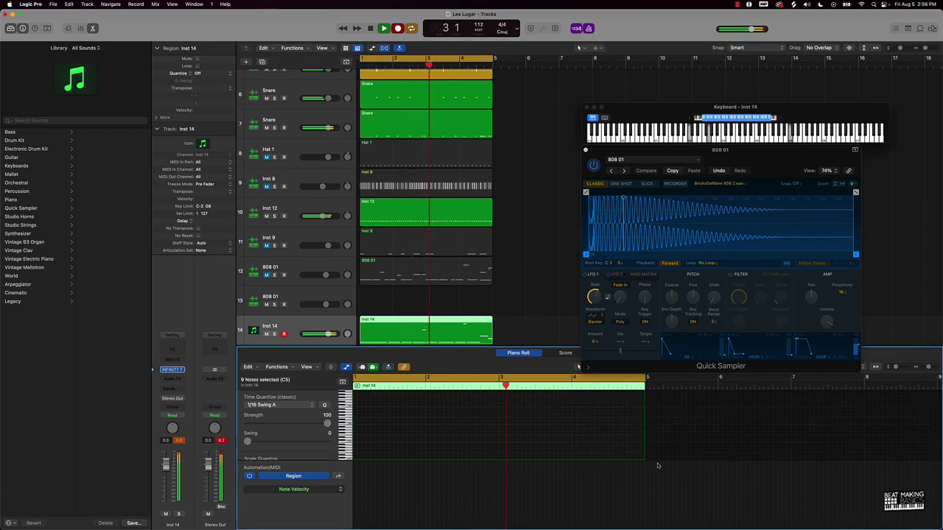
scroll(587, 432, "down", 3)
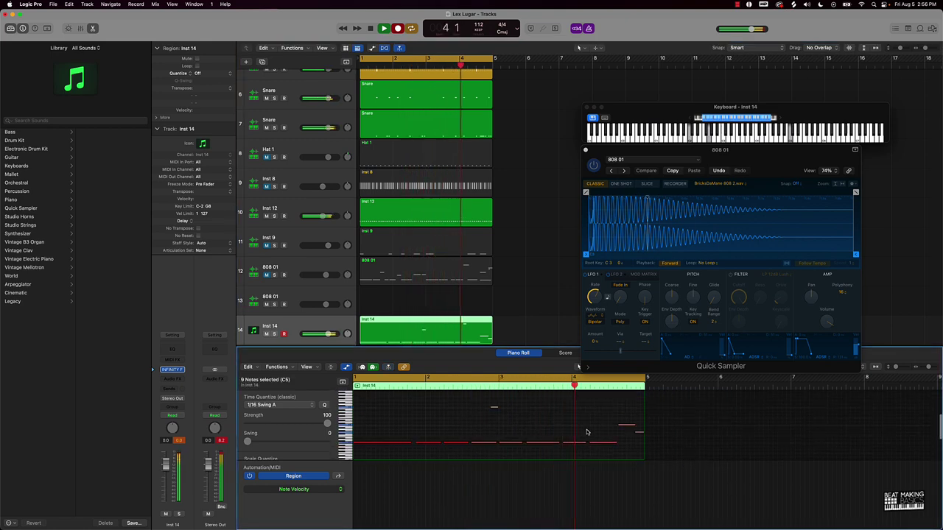
left_click(587, 432)
scroll(508, 425, "up", 2)
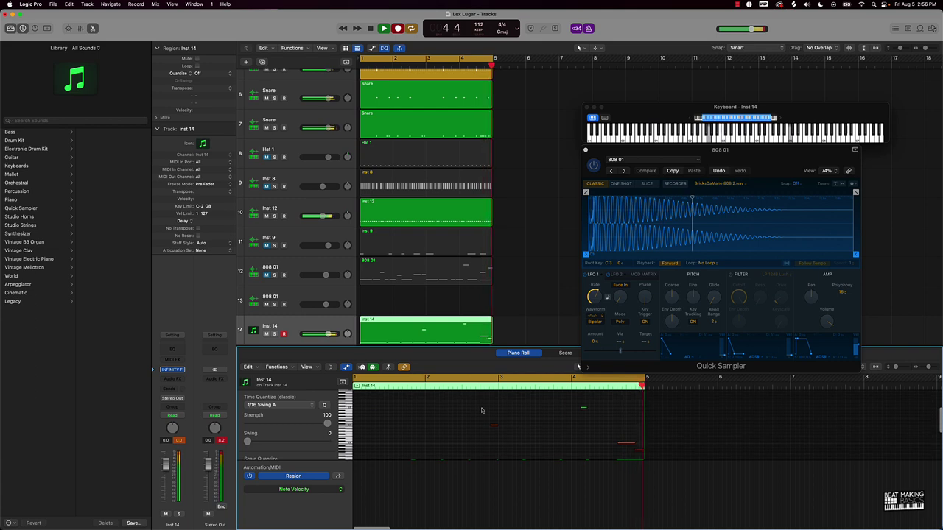
left_click_drag(479, 404, 652, 428)
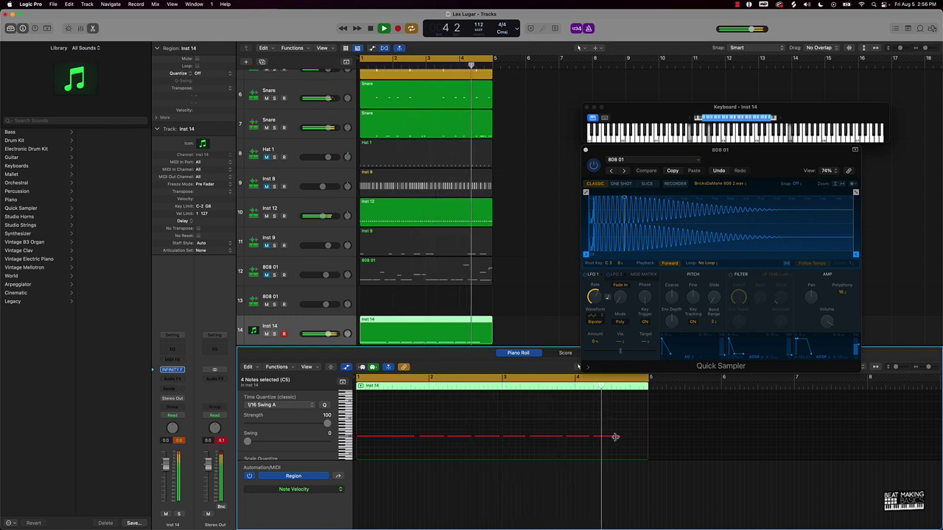
key("space")
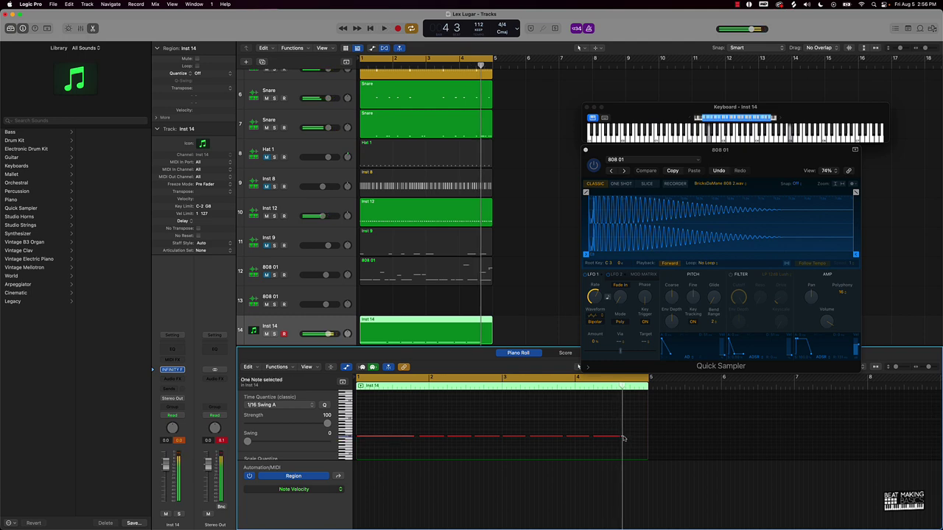
key("space")
Select all nine 808 notes, display their note velocities, raise them all to the maximum, and stop playback
left_click_drag(646, 434, 330, 433)
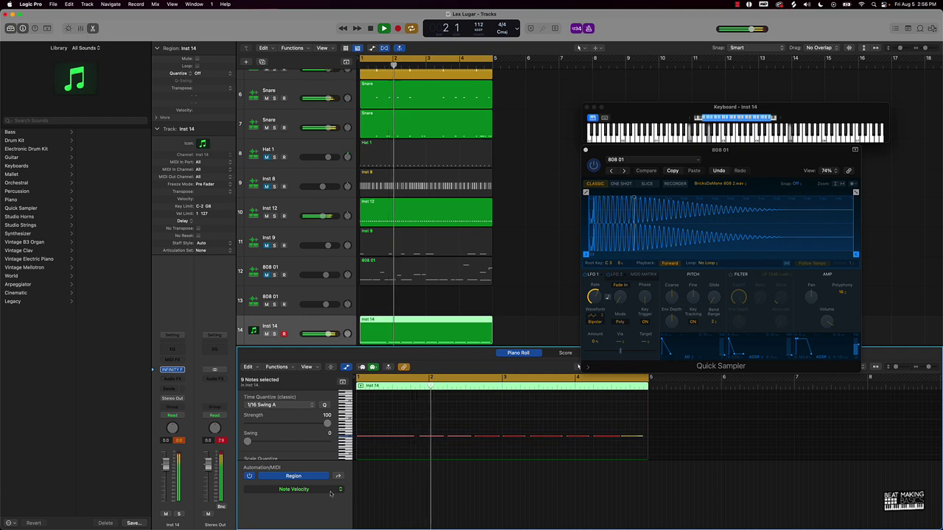
left_click(312, 492)
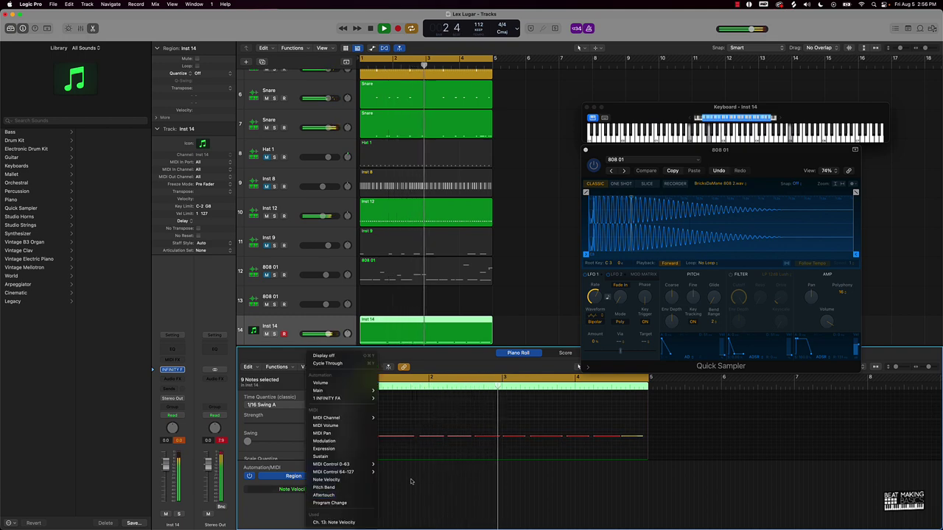
left_click(338, 478)
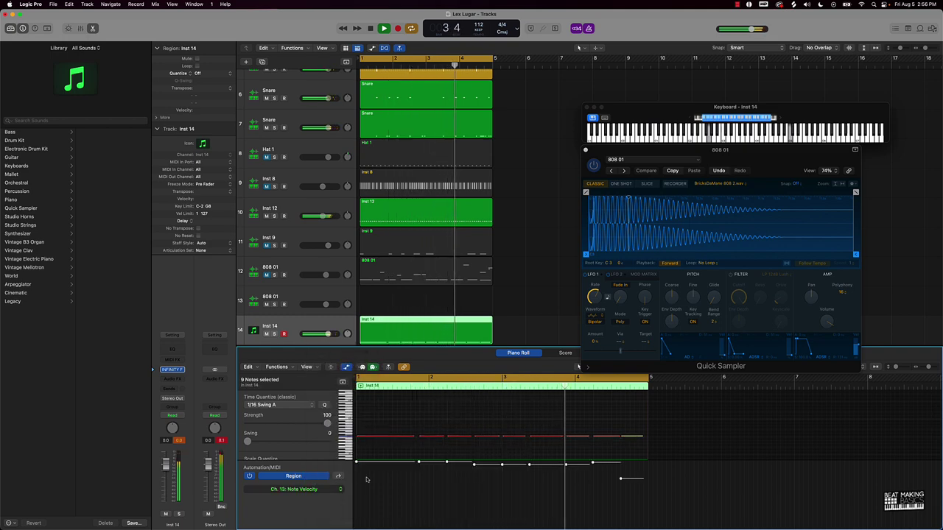
left_click_drag(621, 478, 613, 419)
left_click(536, 454)
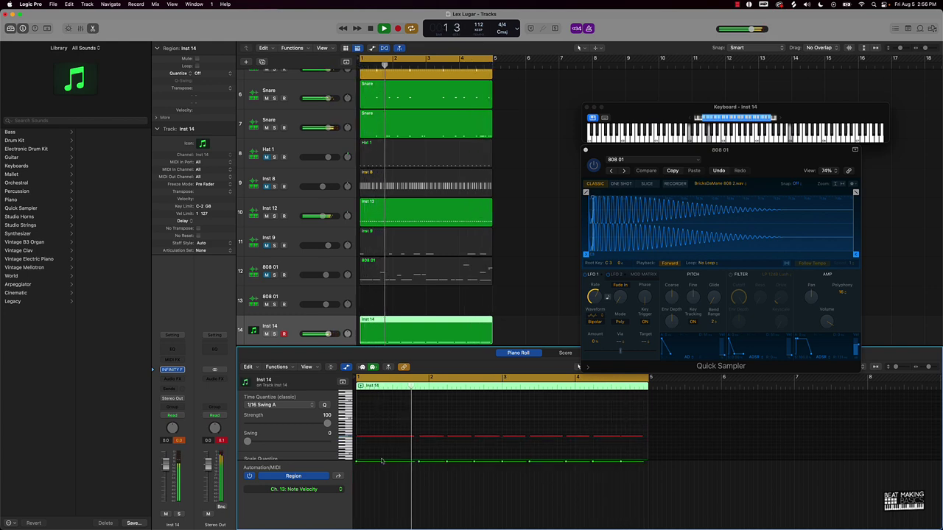
key("space")
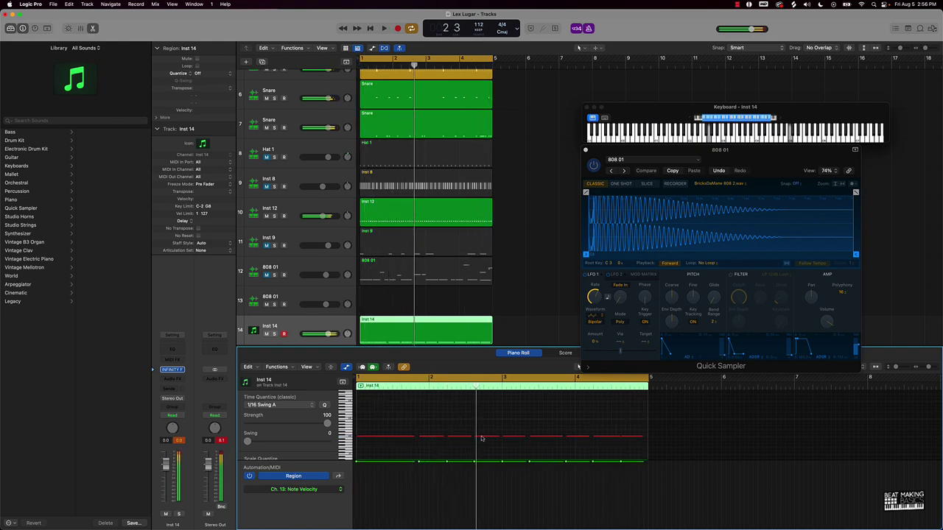
Lower the pitch of the Inst 14 notes at the end of bar 2 and bar 4, resuming playback to check them
mouse_move(481, 438)
left_mouse_down()
mouse_move(484, 427)
mouse_move(483, 444)
left_mouse_up()
key("space")
left_click(578, 454)
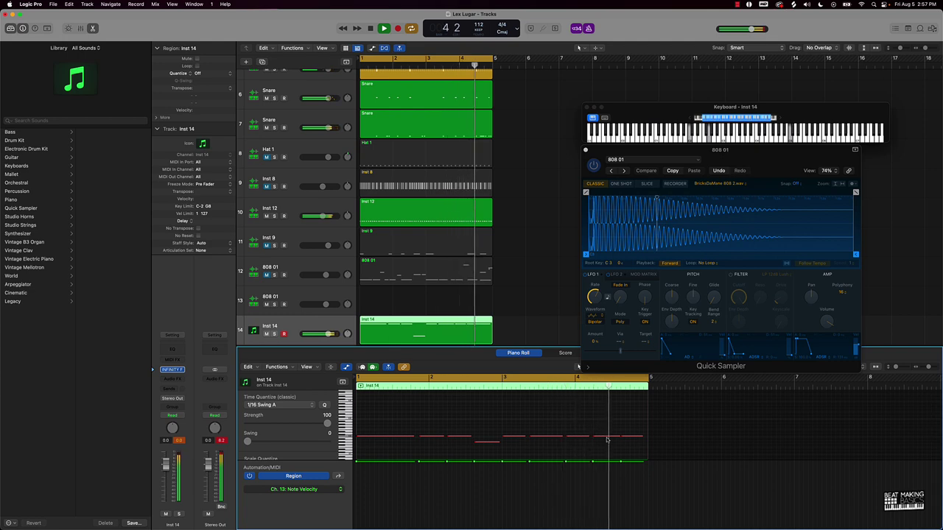
key("space")
left_click_drag(627, 439, 626, 445)
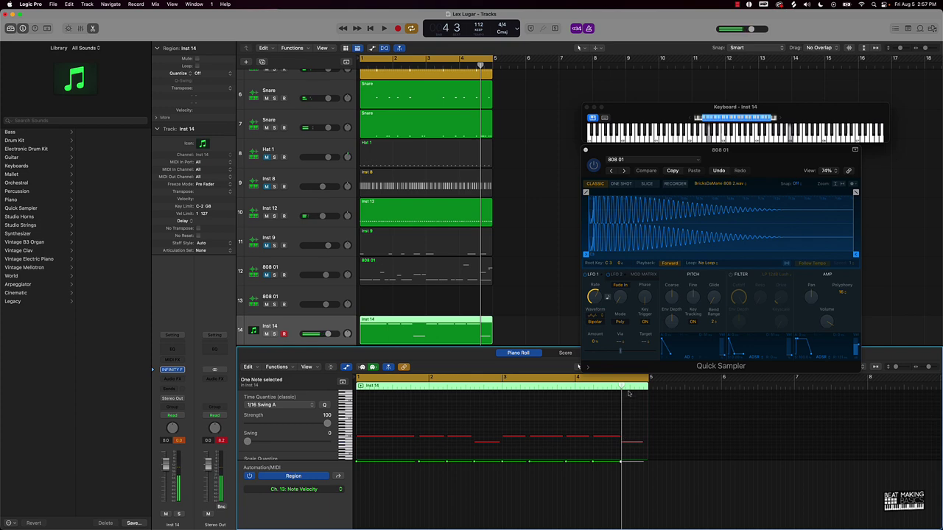
key("space")
left_click(622, 408)
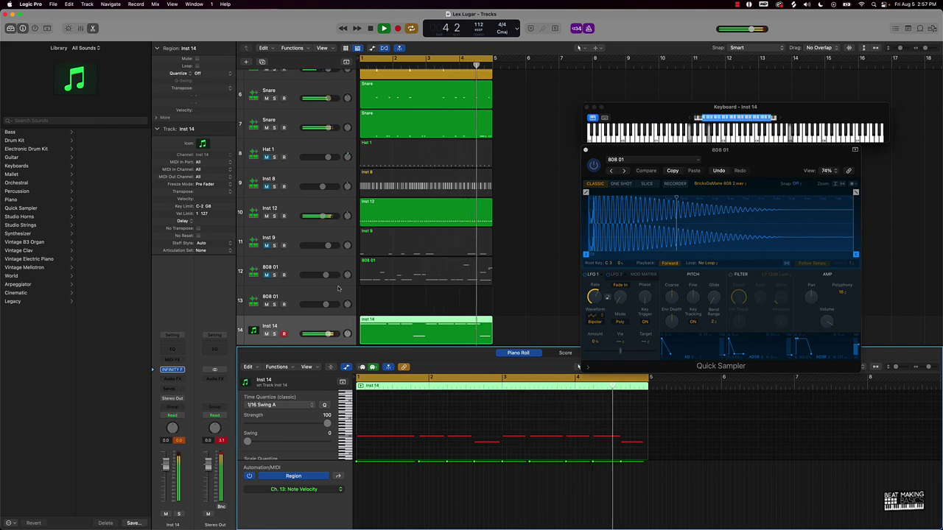
Compare the beat with the Horn, Flute and Brass tracks muted, leaving only Brass muted of the three
scroll(282, 315, "down", 1)
scroll(276, 221, "up", 5)
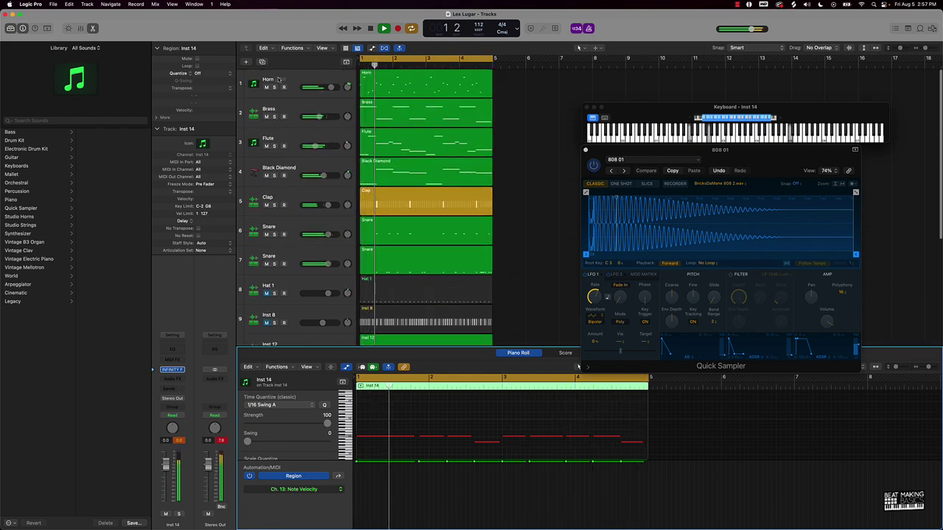
left_click(267, 87)
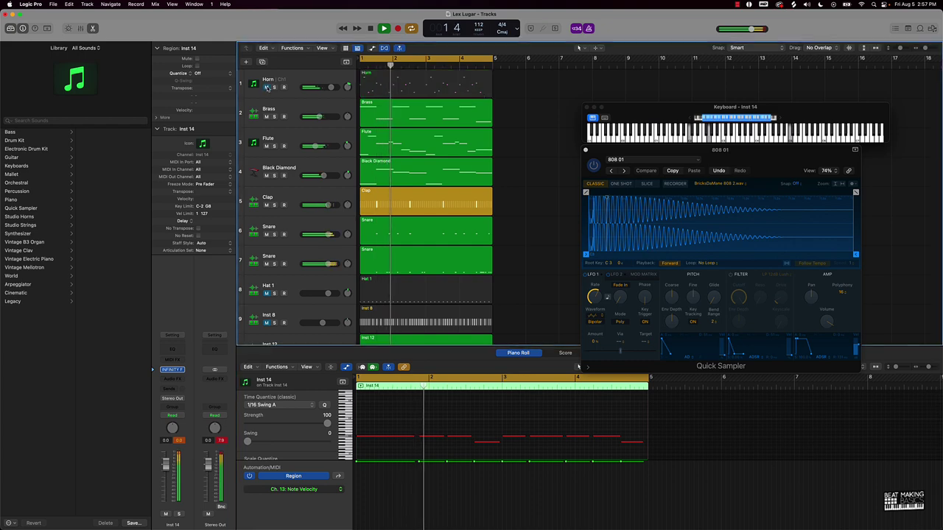
left_click(267, 146)
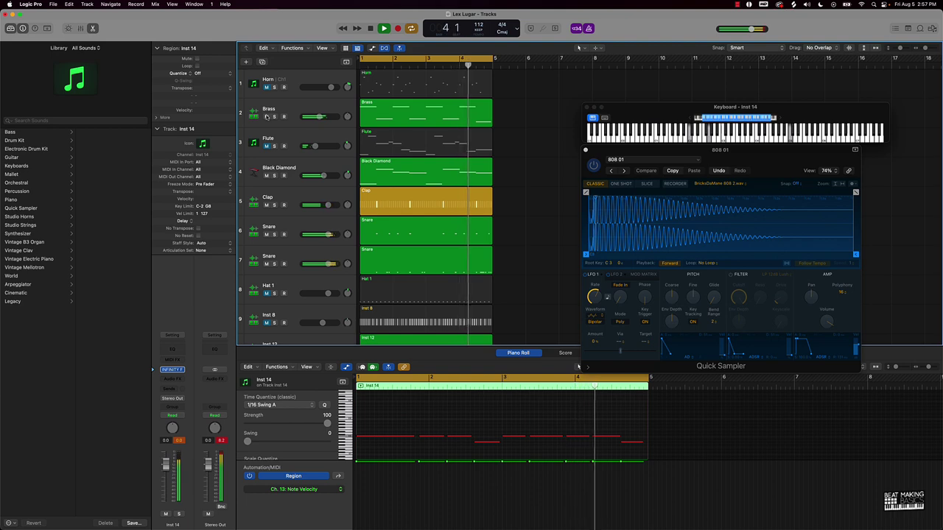
left_click(267, 116)
left_click(267, 146)
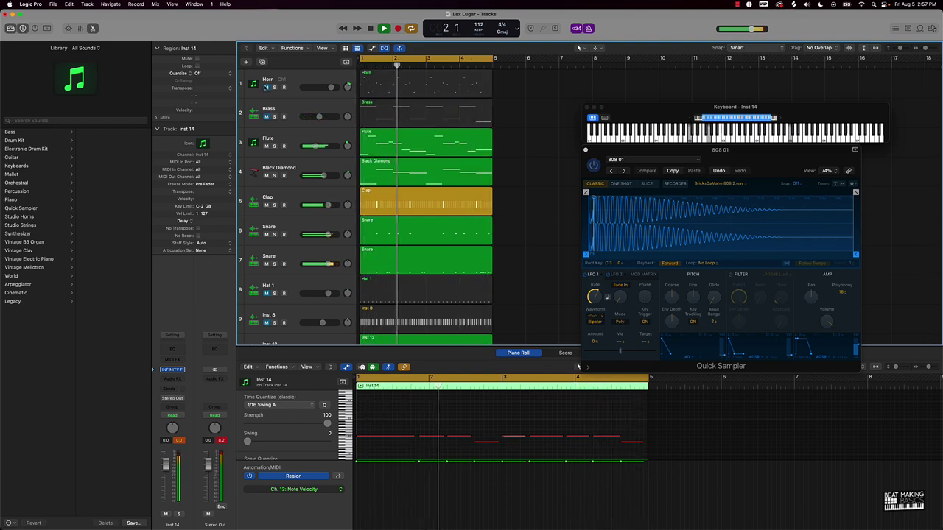
left_click(266, 87)
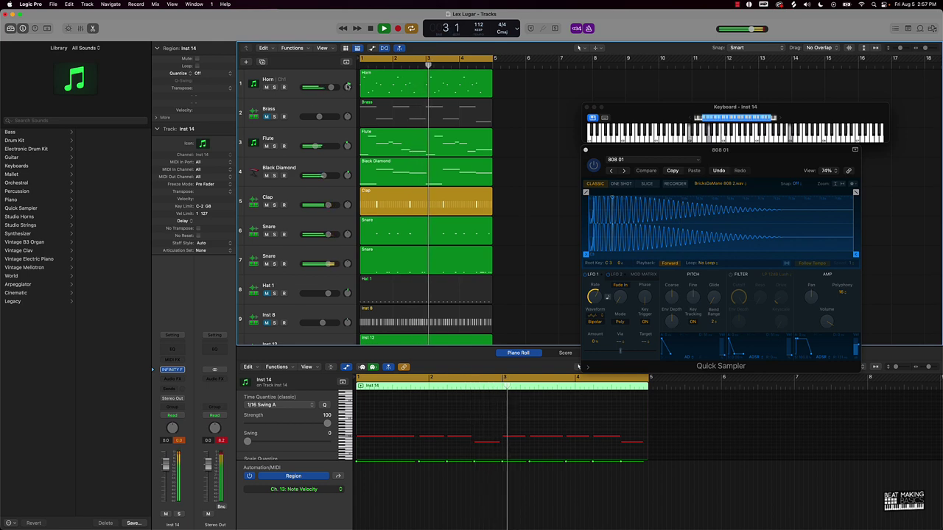
Centre the Horn and Black Diamond panning, raise Horn's volume slightly, lower Black Diamond's volume, and mute the Flute track
left_click_drag(348, 87, 335, 87)
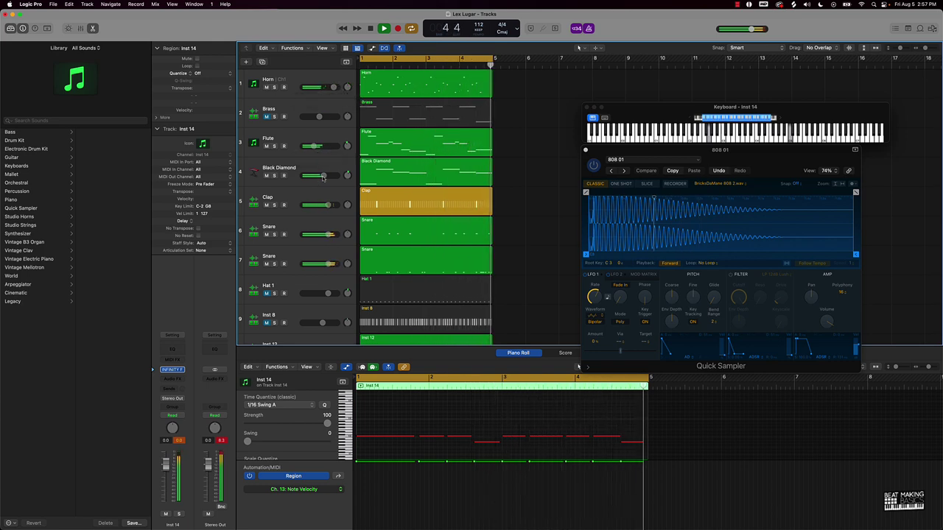
left_click_drag(323, 175, 315, 176)
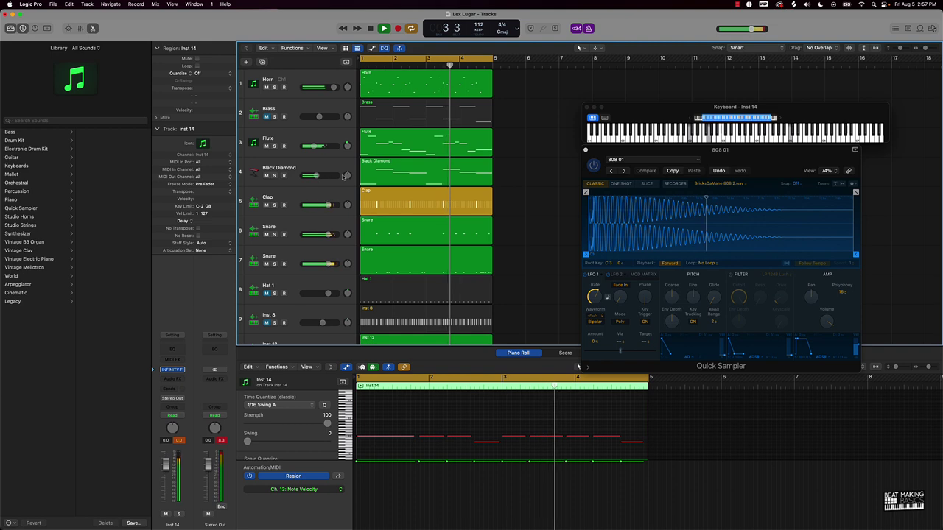
left_click_drag(346, 176, 347, 175)
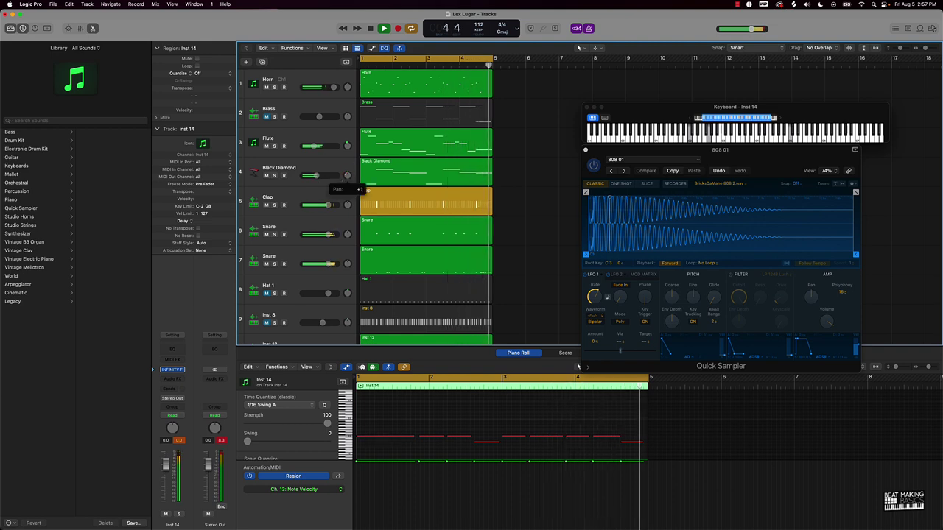
left_click(266, 146)
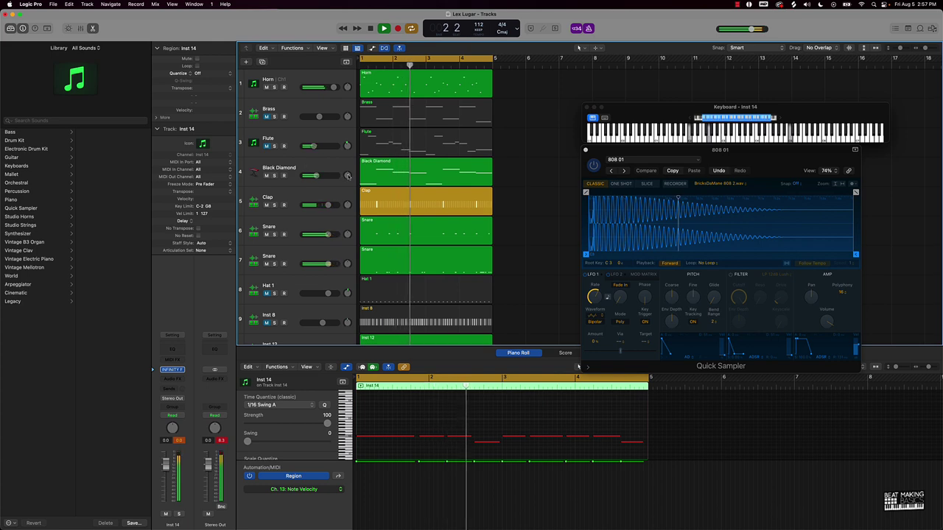
left_click_drag(315, 175, 318, 176)
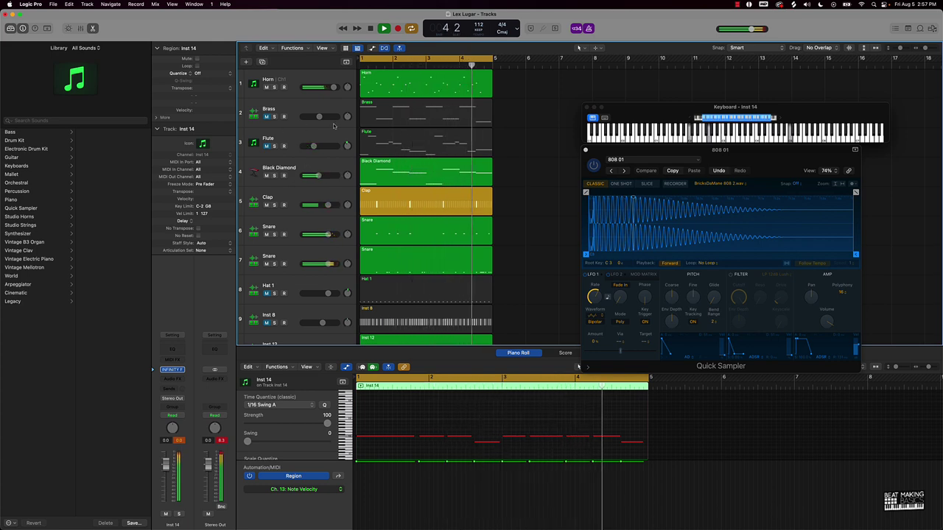
Duplicate the Brass track with its Sting Brass sound and mute the original Brass track
left_click(267, 117)
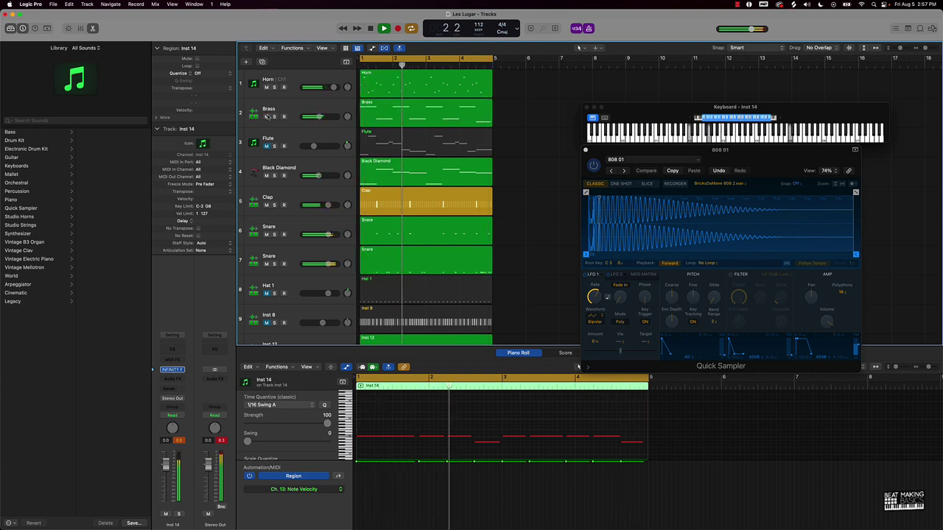
left_click(269, 109)
key("super+d")
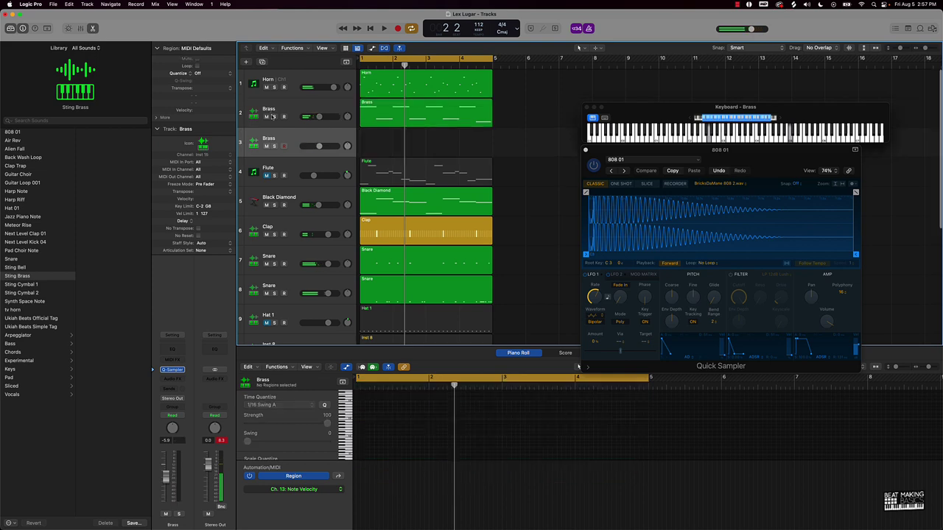
left_click(266, 117)
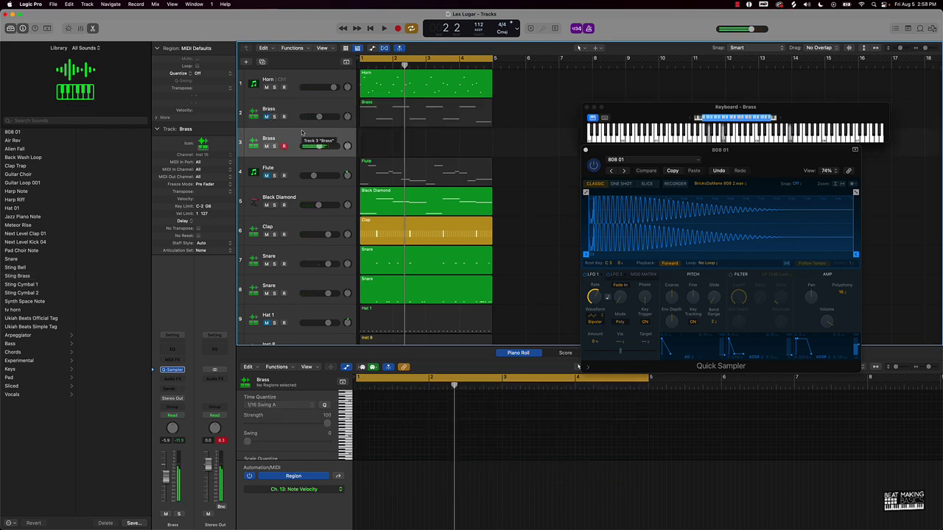
Rehearse a brass part over the beat and record a four-bar line on the duplicated Brass track
key("Return")
key("space")
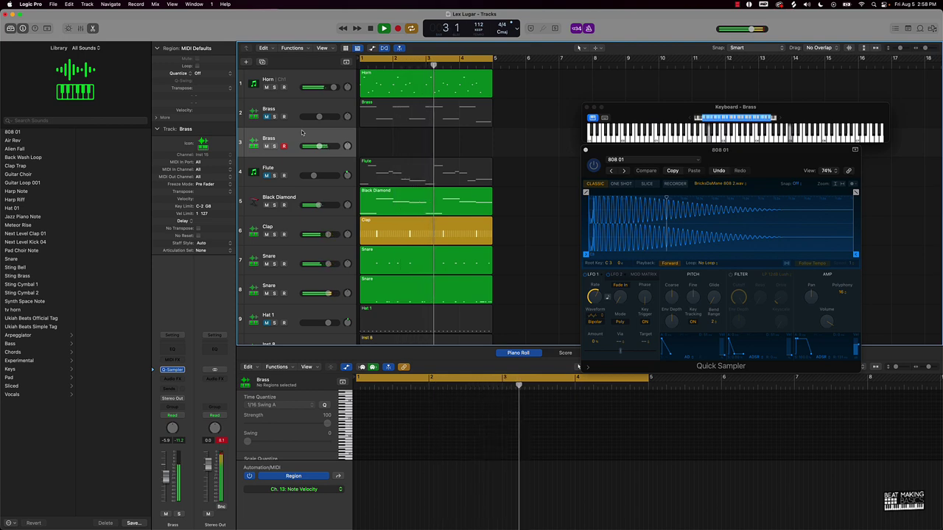
key("space")
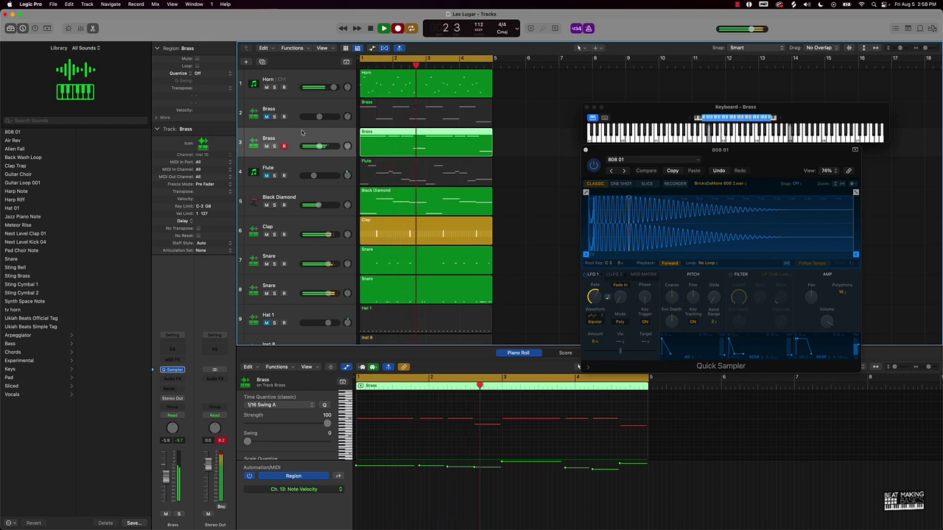
Set all eight notes in the newly recorded Brass region to one equal velocity
left_click(540, 174)
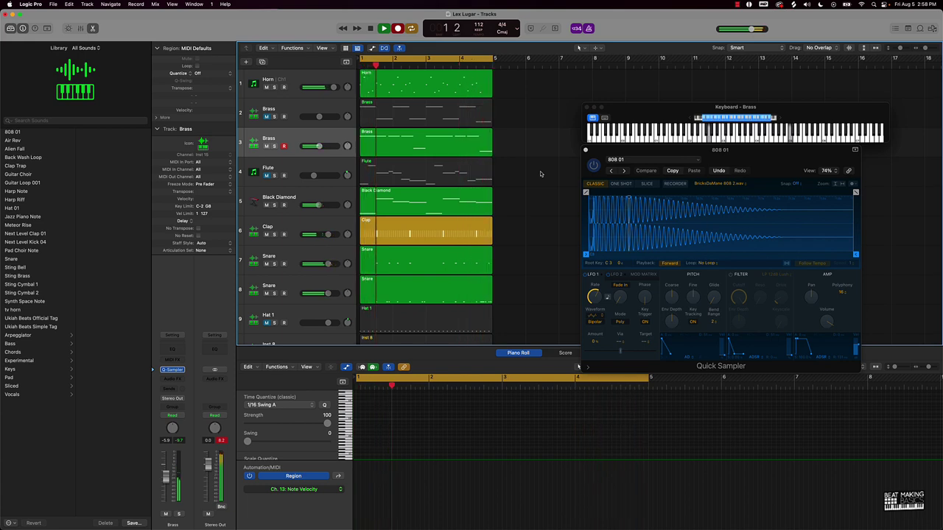
left_click(454, 145)
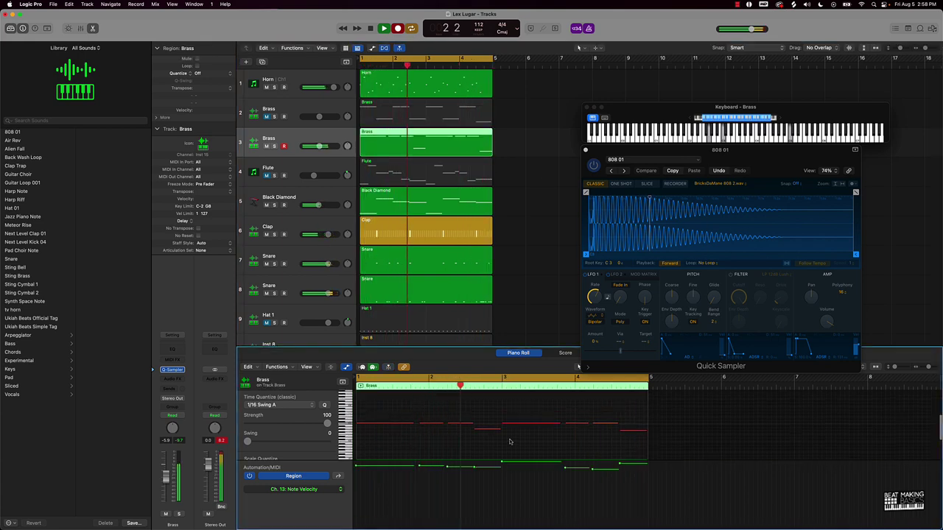
key("super+a")
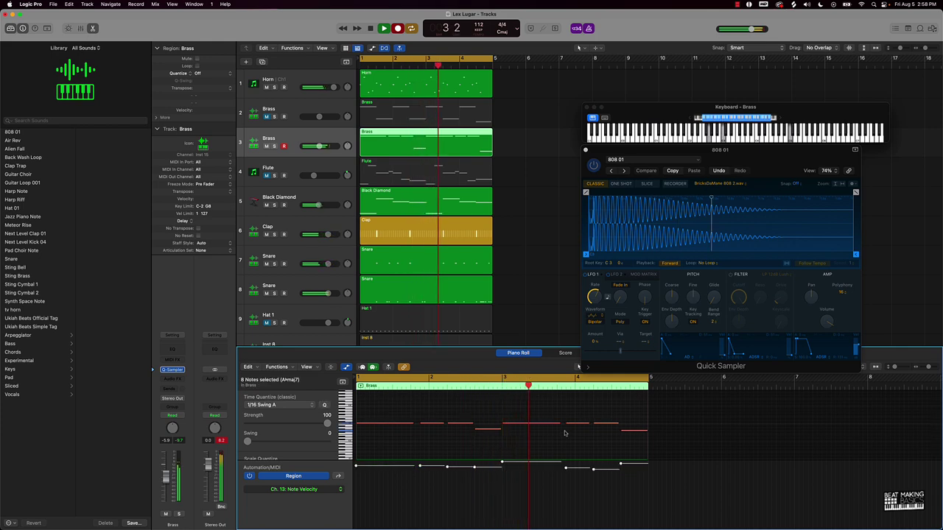
left_click(510, 406)
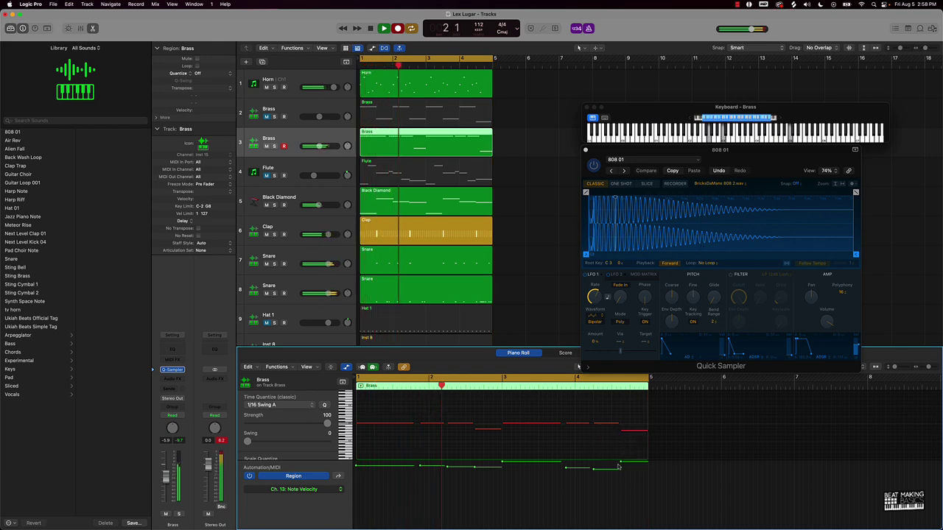
key("super+a")
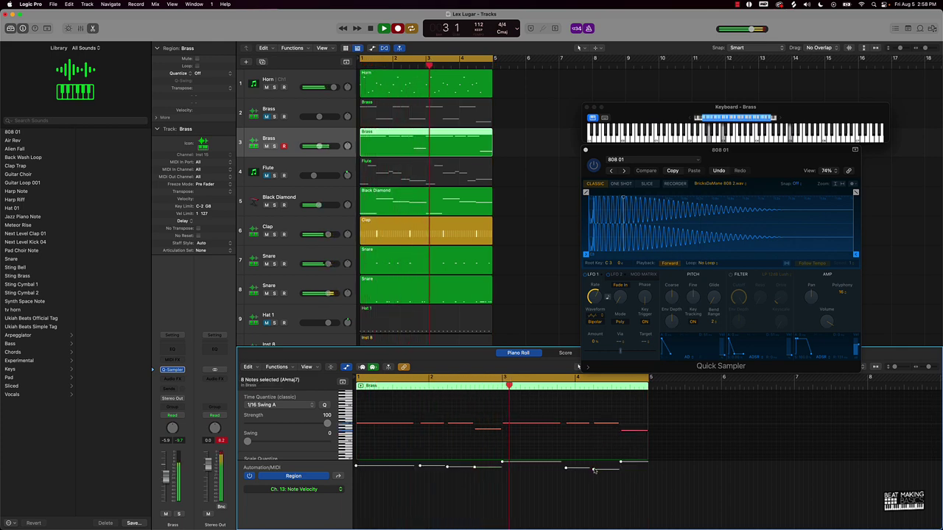
left_click_drag(594, 470, 567, 476)
left_click(617, 433)
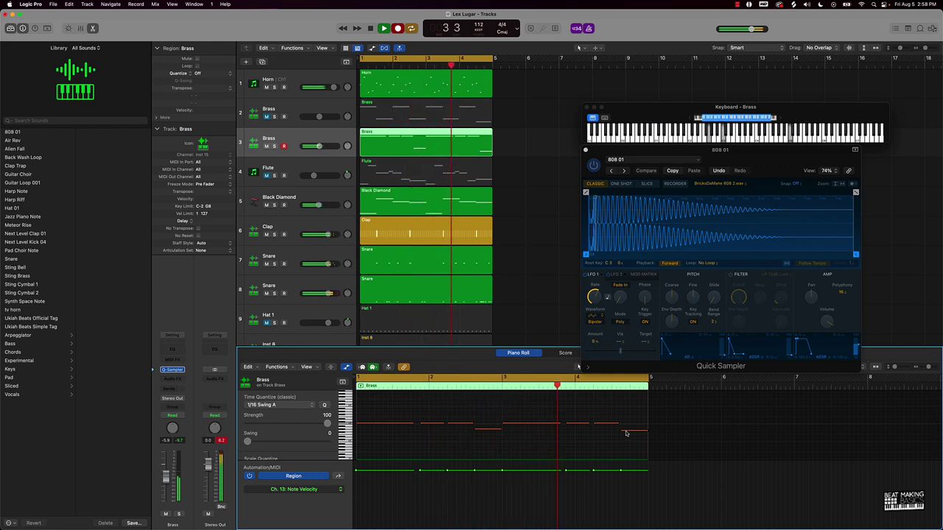
Raise the last brass note in bar 4 to the pitch of the low note in bar 2 and resume playback
key("space")
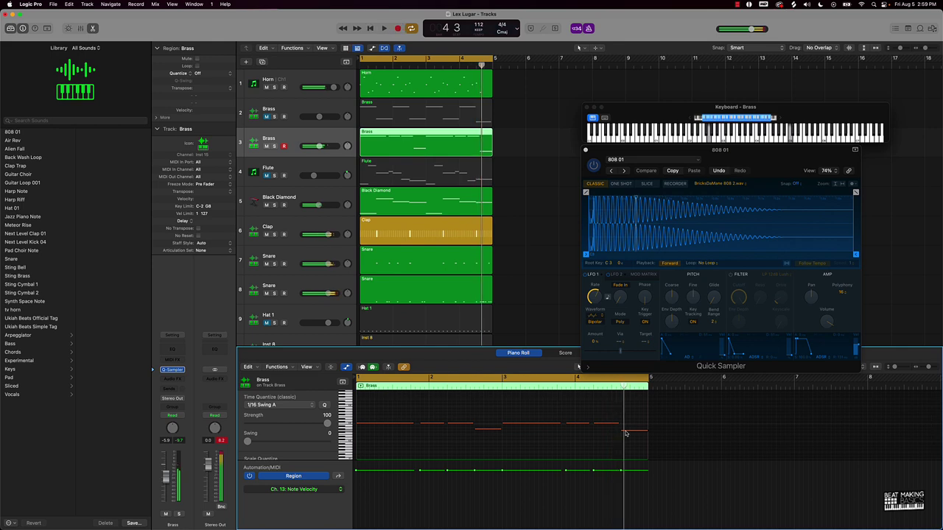
left_click_drag(626, 432, 626, 432)
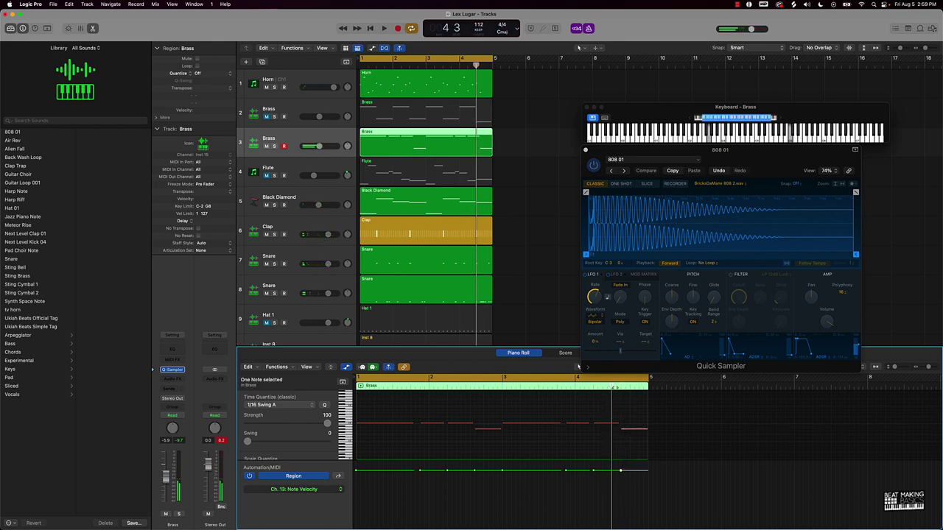
key("space")
left_click(620, 412)
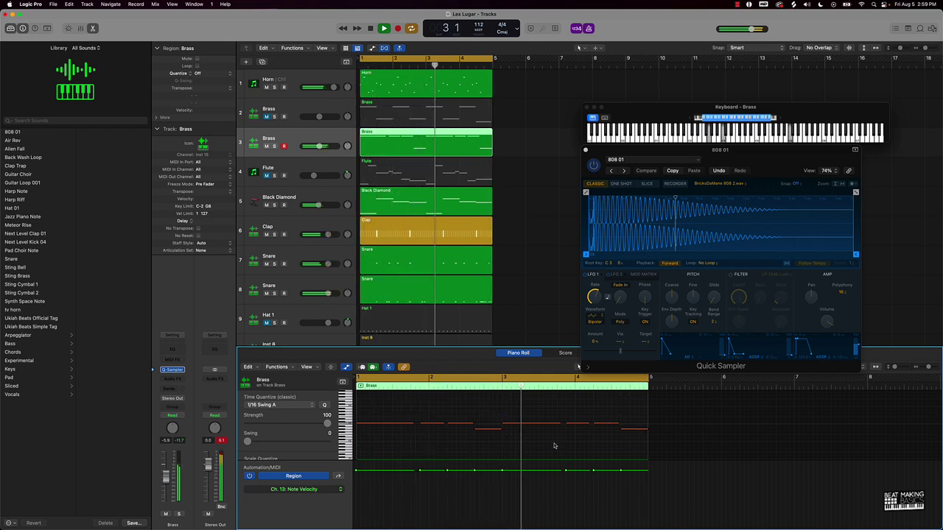
Try splitting the long bar 3 note of the new Brass region into two notes
key("space")
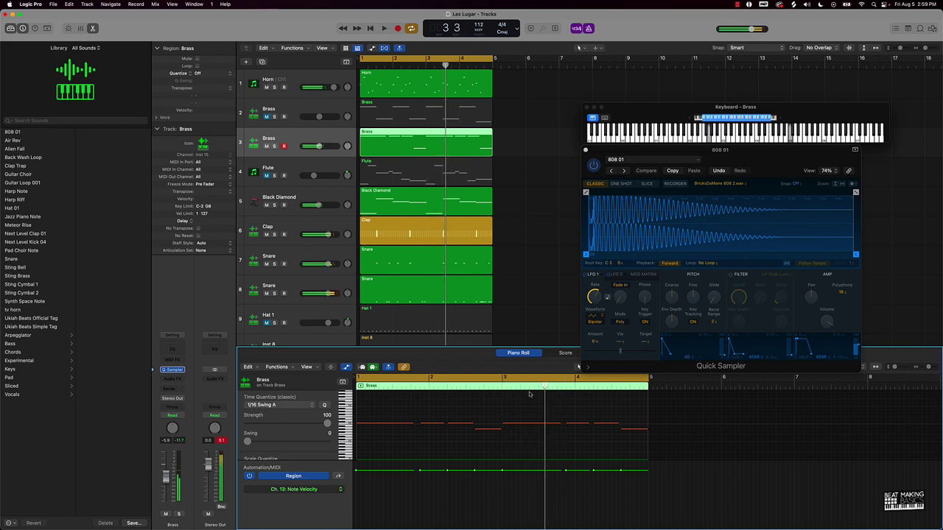
key("space")
left_click(534, 429)
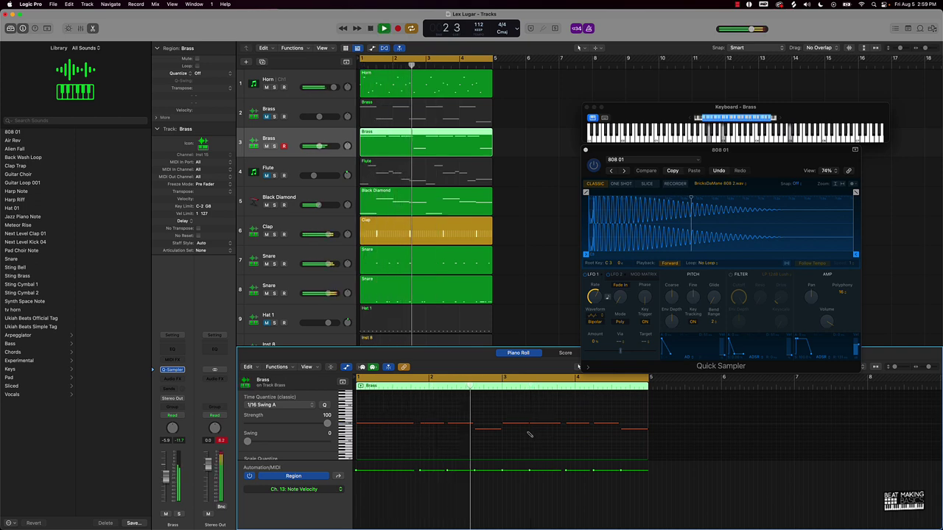
key("super+a")
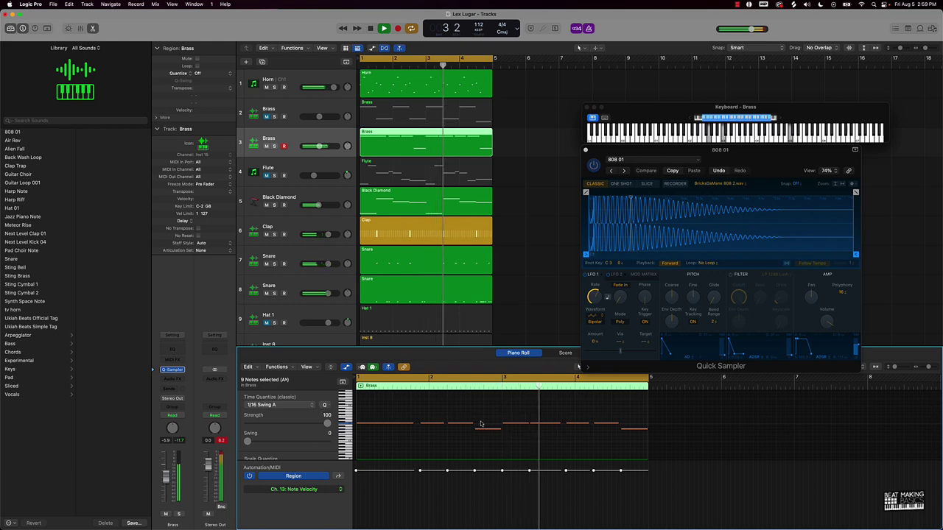
scroll(552, 437, "up", 1)
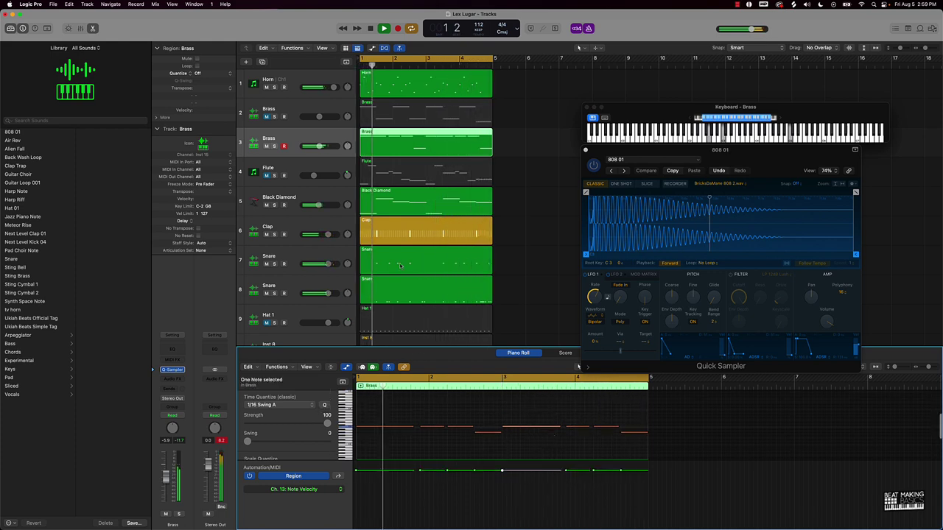
Delete the second bar 3 note in the Inst 14 region and lengthen the first bar 3 note over its span
scroll(397, 261, "down", 3)
scroll(404, 265, "down", 4)
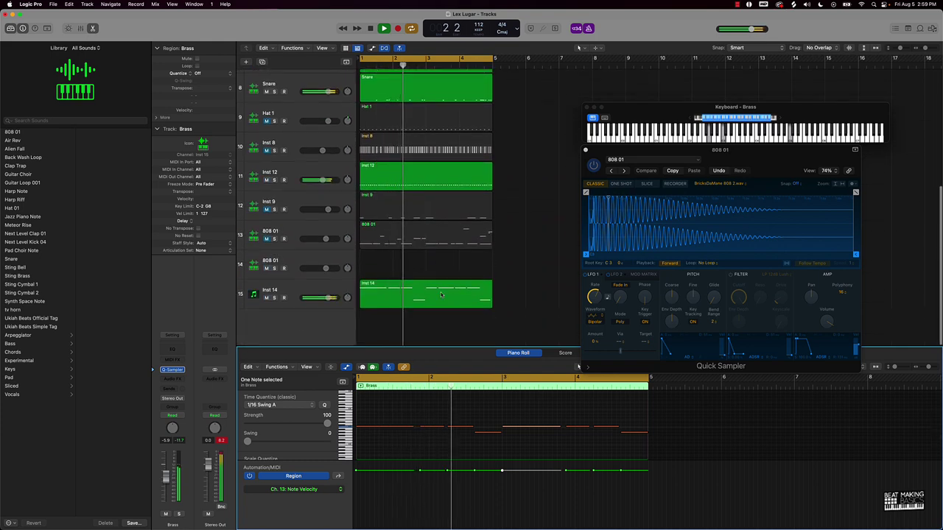
left_click(422, 292)
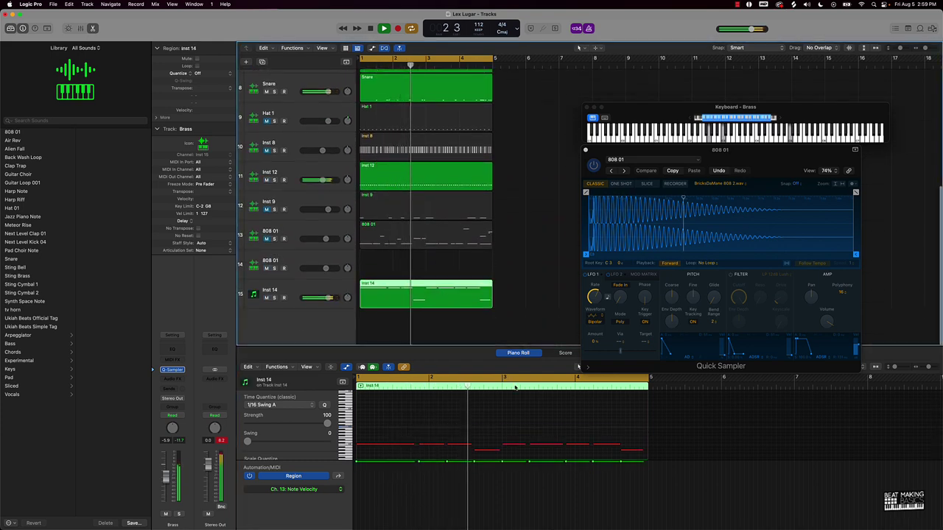
left_click(534, 444)
key("space")
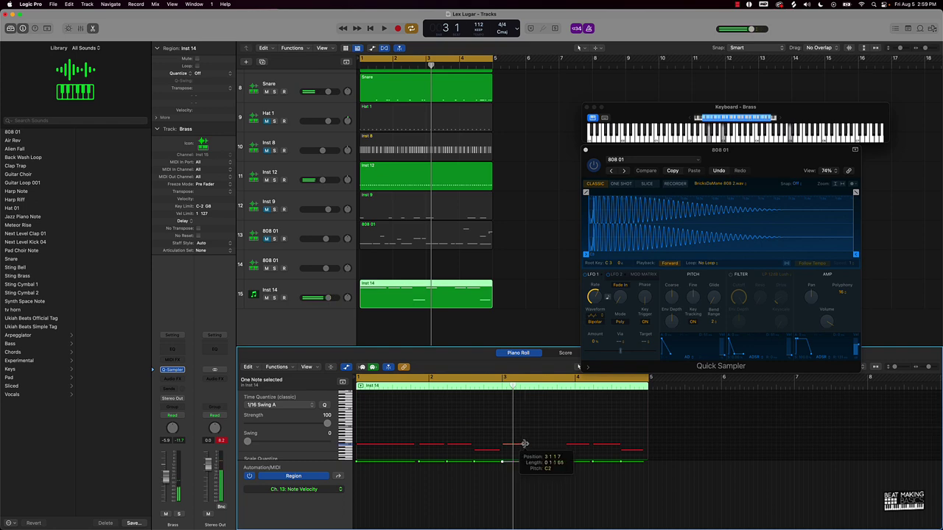
left_click_drag(524, 444, 561, 439)
key("space")
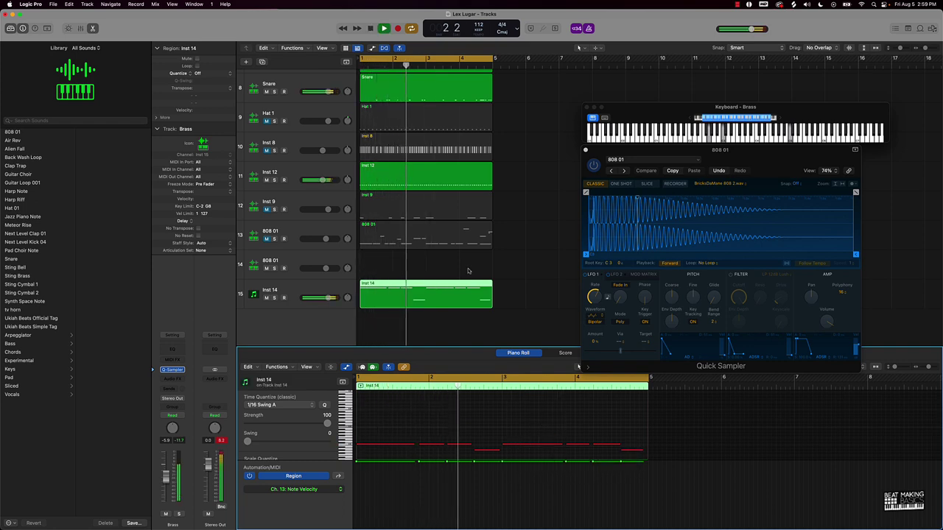
Rename the Inst 14 track as 808
scroll(466, 267, "down", 3)
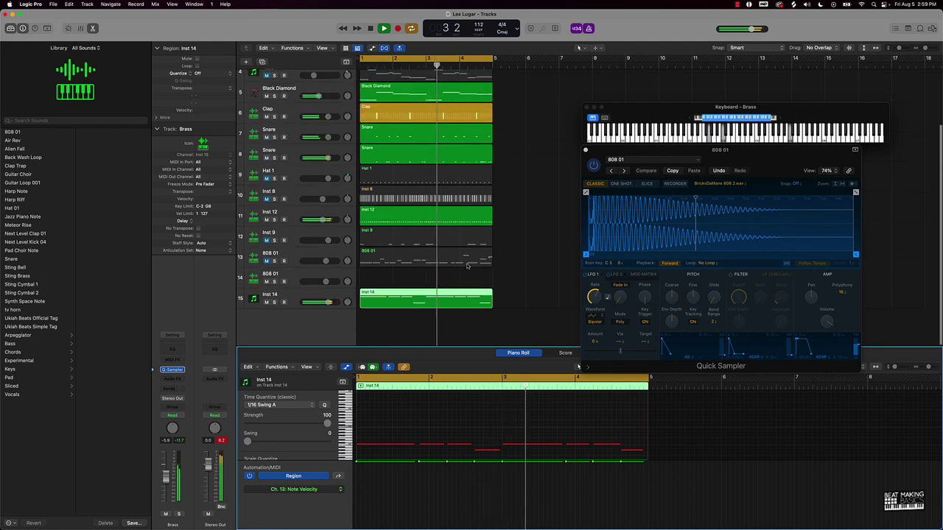
scroll(468, 266, "down", 2)
scroll(468, 265, "down", 1)
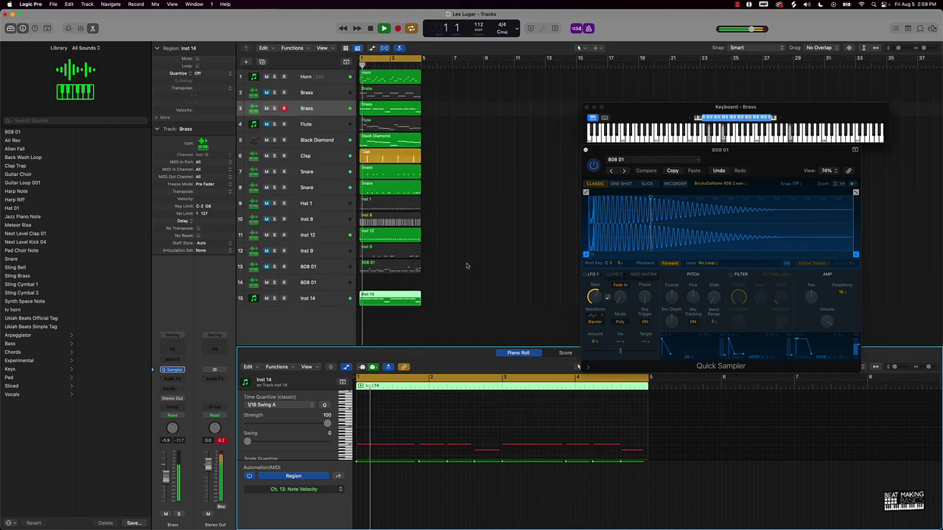
double_click(323, 298)
type("808")
key("Return")
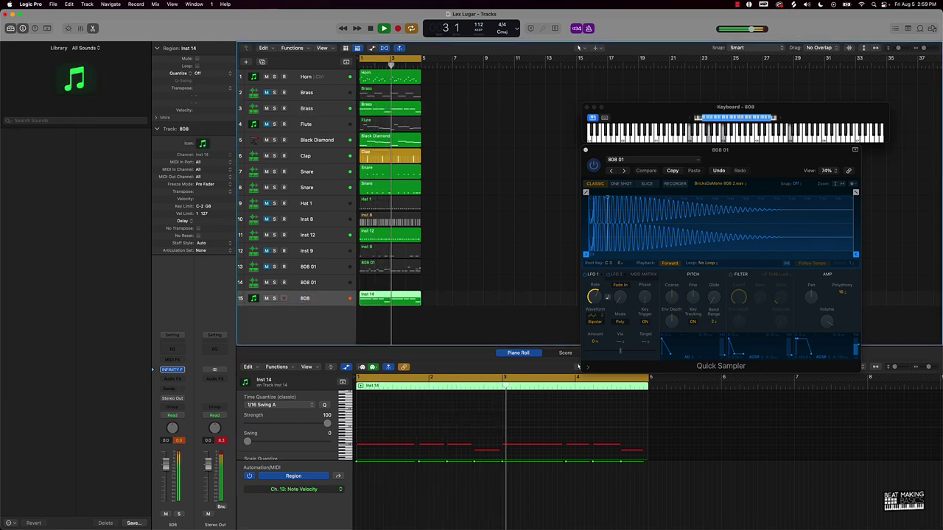
Reorder the track list so the unmuted Brass, Black Diamond, Clap, Snare, Inst 12 and 808 tracks follow Horn
left_click_drag(317, 299, 316, 251)
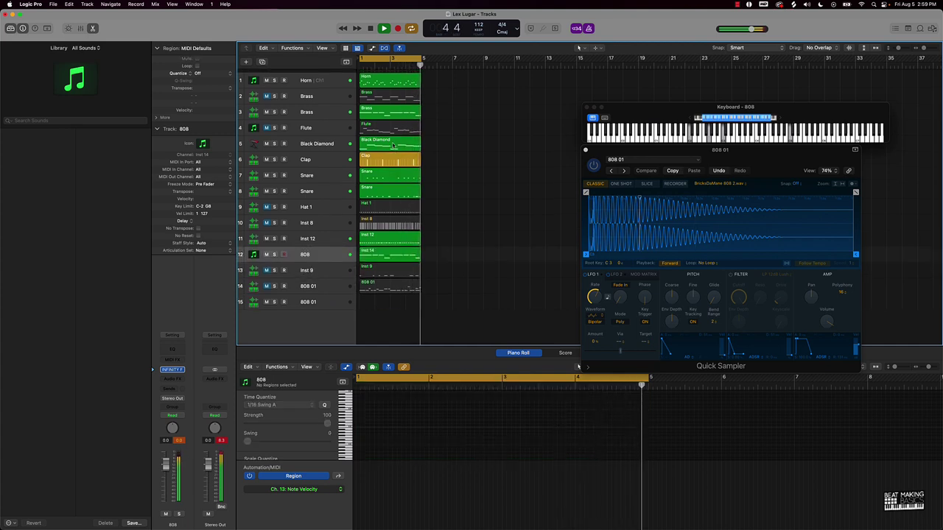
left_click(313, 92)
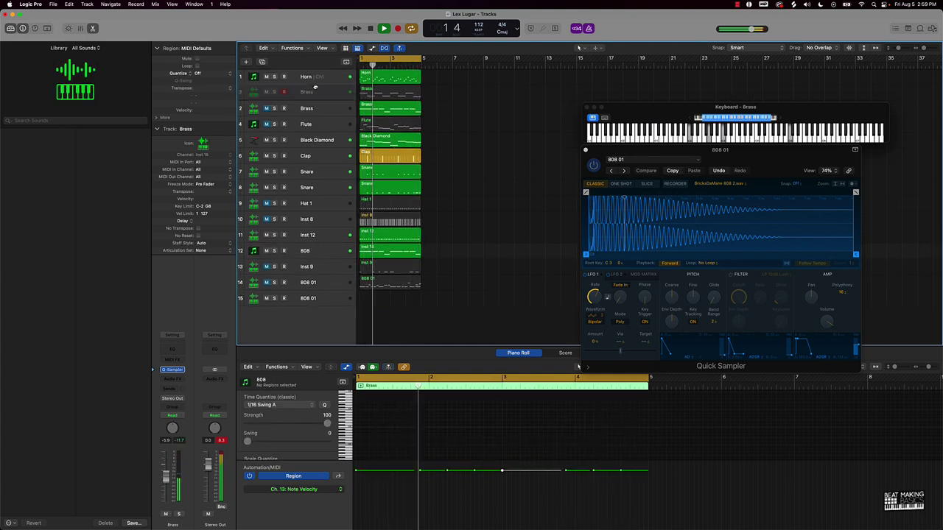
left_click_drag(320, 139, 318, 107)
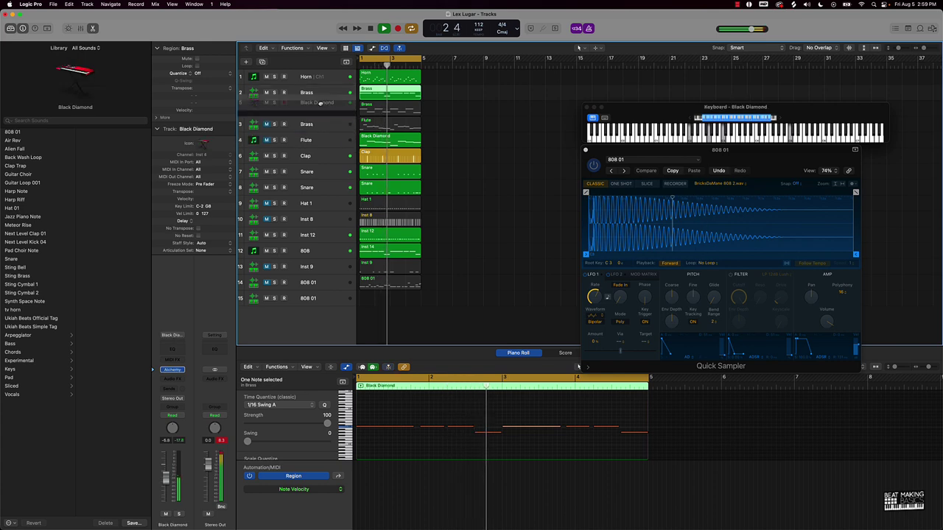
left_click_drag(320, 158, 316, 124)
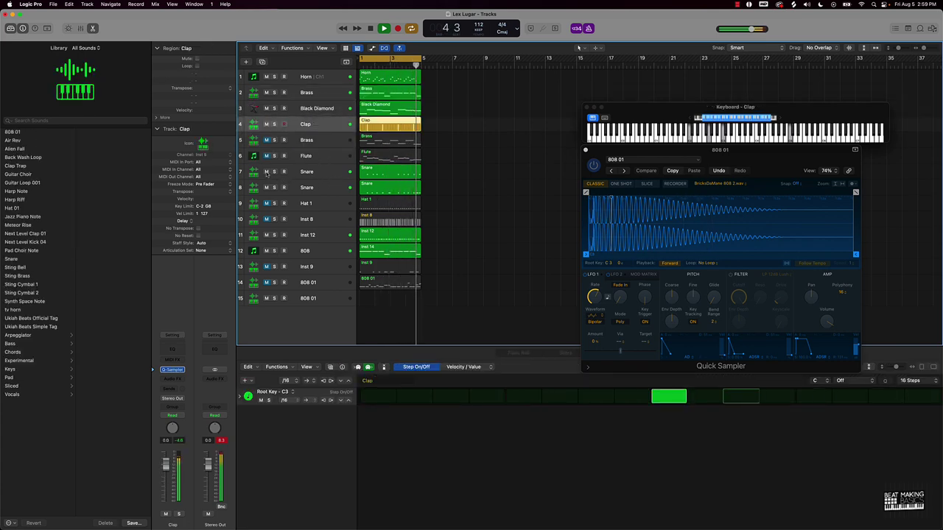
left_click_drag(317, 171, 322, 137)
left_click_drag(316, 235, 316, 170)
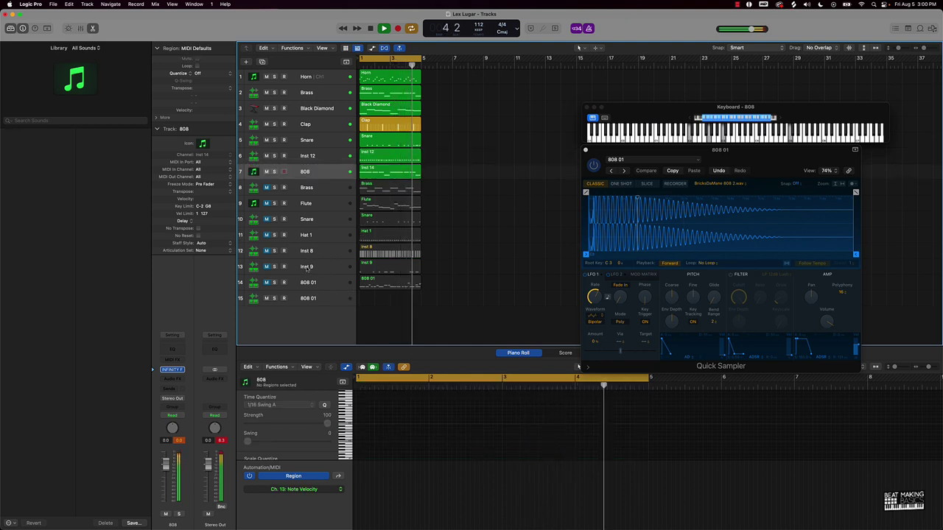
Audition the muted Inst 9 track by unmuting it briefly, stop playback and mute it again
left_click(266, 268)
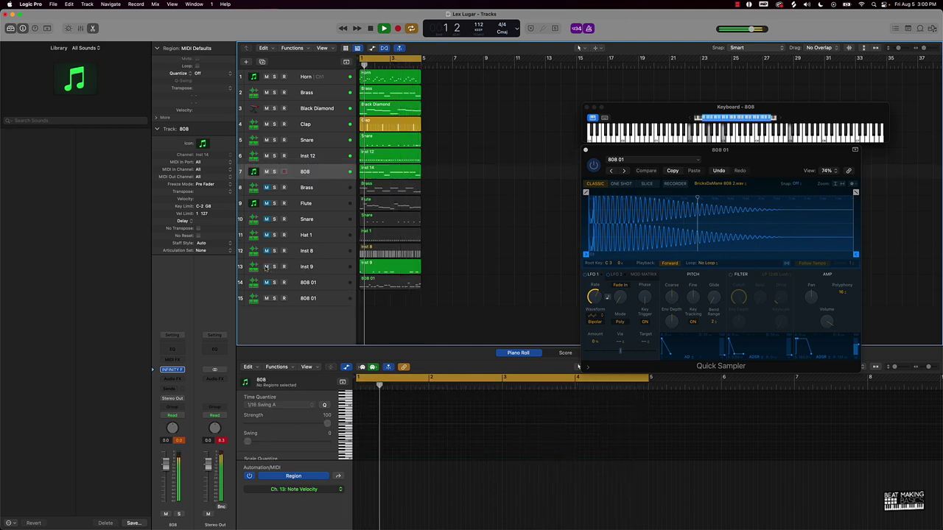
key("space")
key("space")
key("space")
left_click(266, 269)
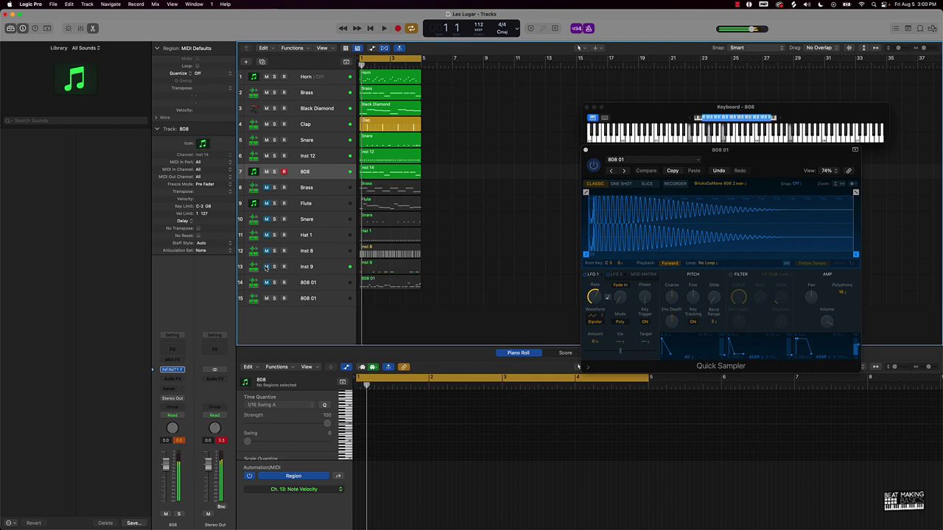
Duplicate the Inst 9 track with its settings and open the new track's Quick Sampler
left_click(308, 269)
key("super+d")
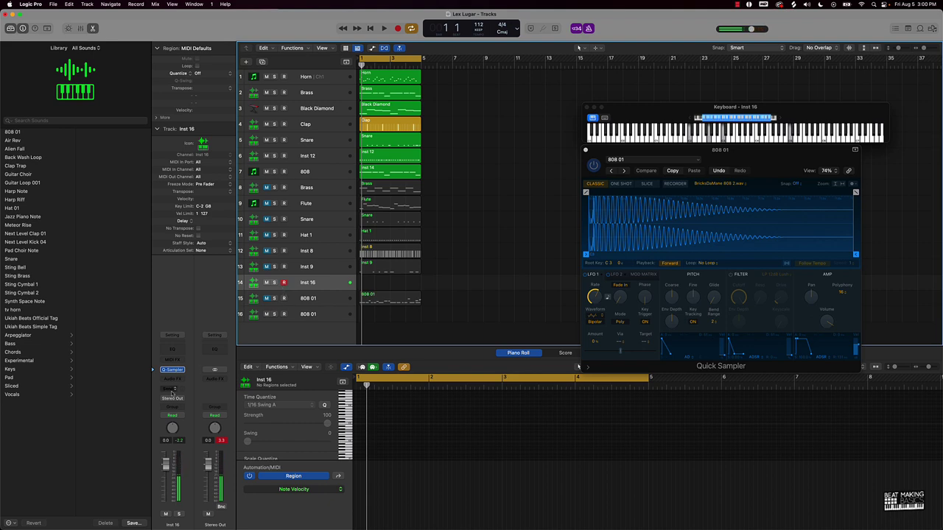
left_click(172, 370)
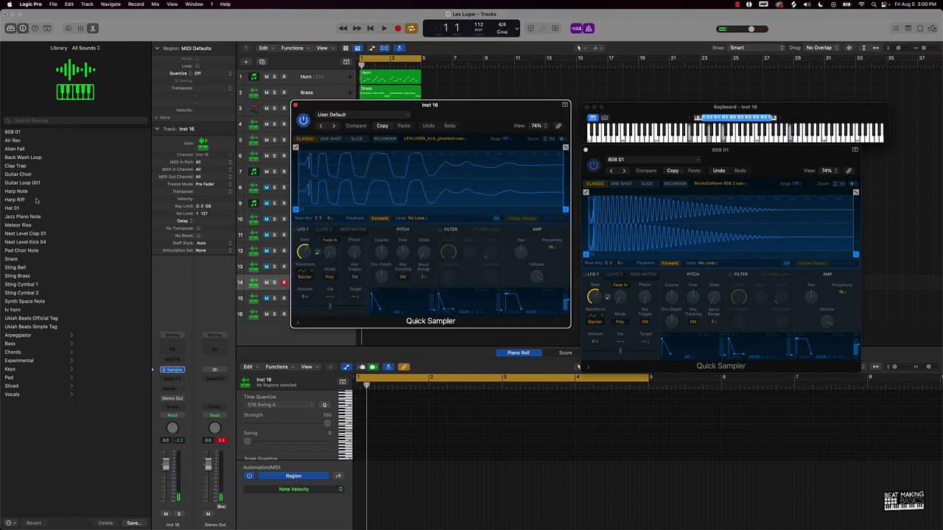
Switch to Splice, search the Lex Luger Smoke Break Sample Pack for "kick", and preview and download LEXLUGER_kick_victims.wav
mouse_move(507, 525)
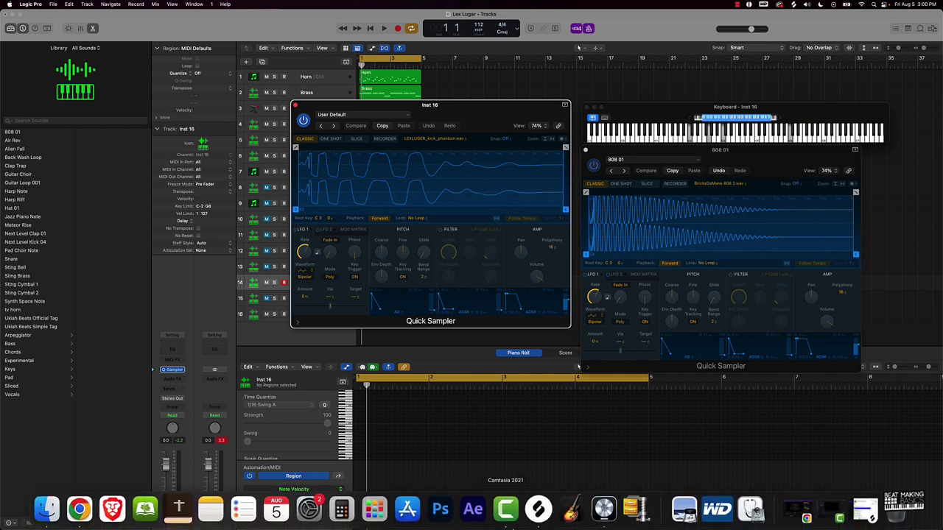
left_click(546, 523)
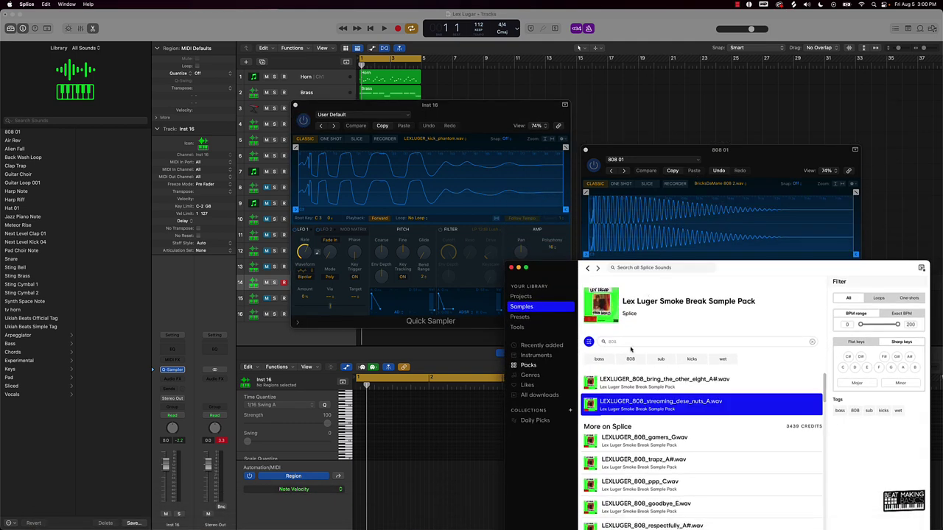
left_click(635, 341)
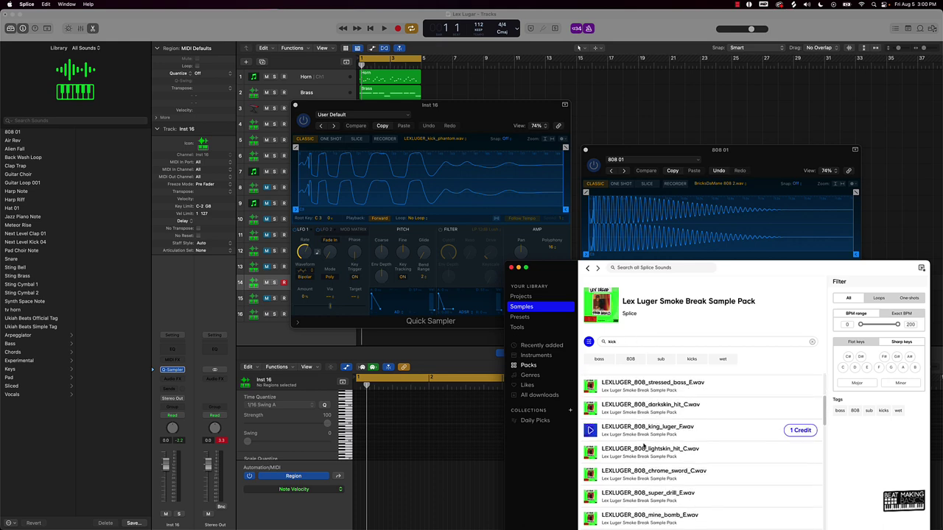
left_click(591, 440)
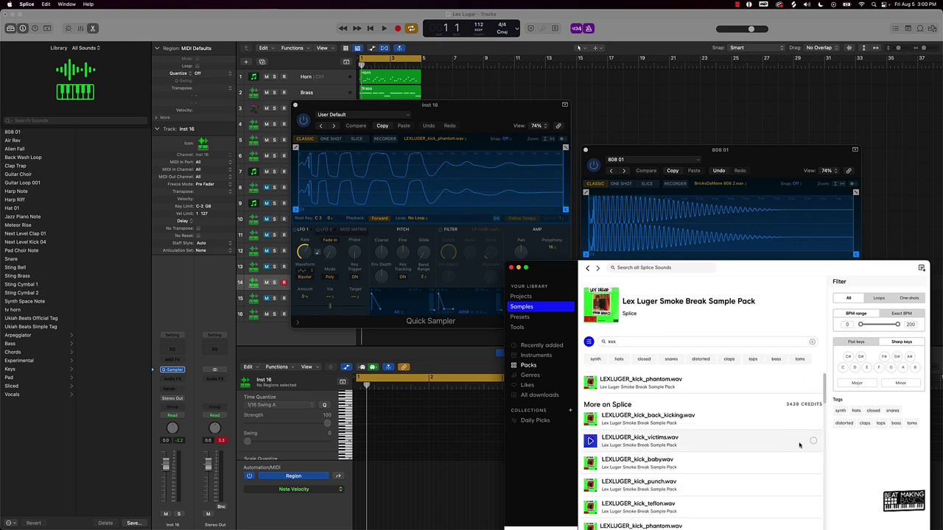
left_click_drag(786, 443, 603, 395)
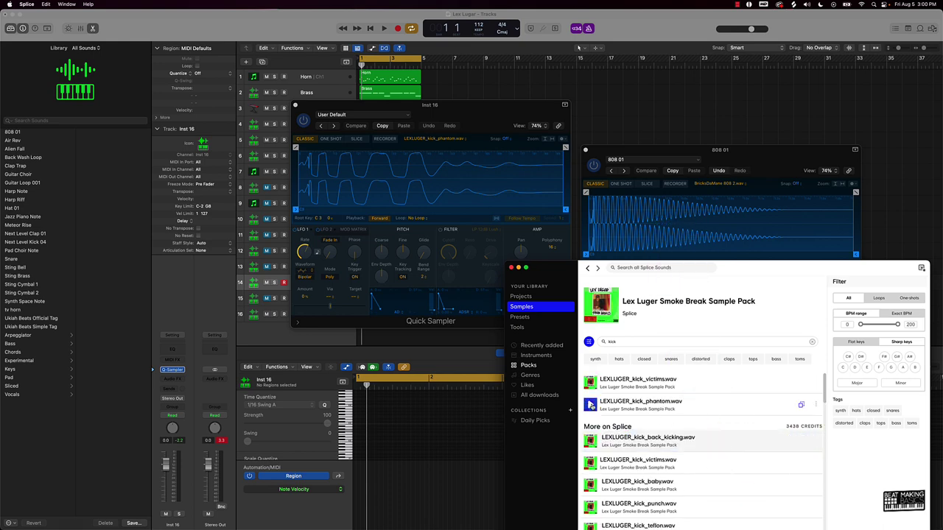
Load LEXLUGER_kick_victims.wav into the Inst 16 Quick Sampler and close both open sampler windows
left_click_drag(715, 380, 350, 184)
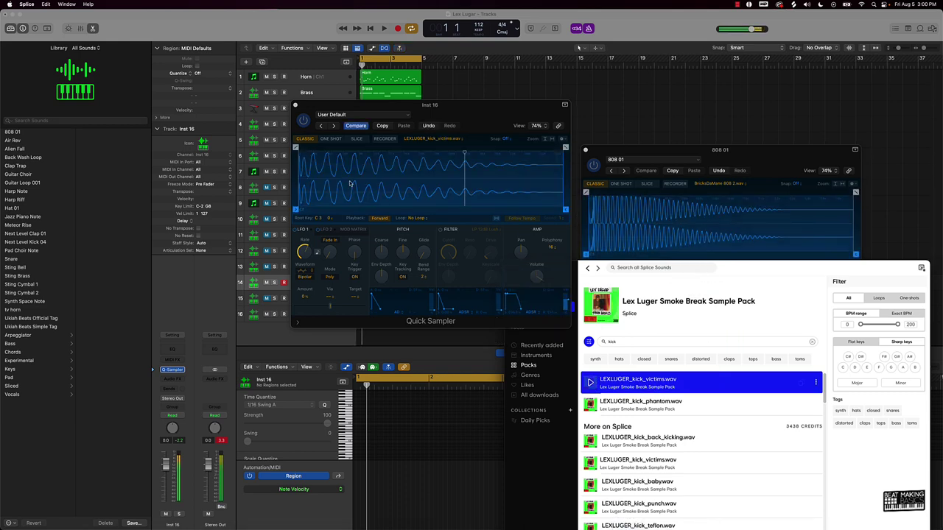
left_click(586, 150)
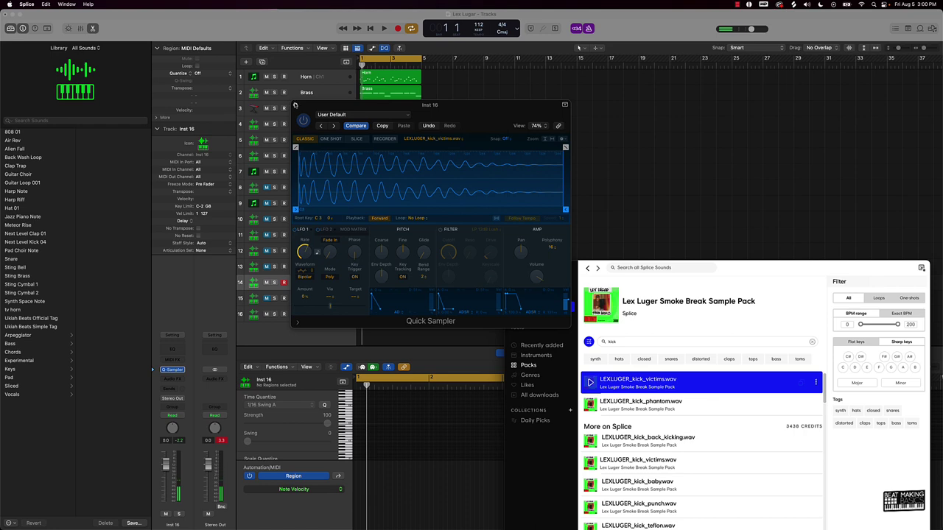
left_click(295, 105)
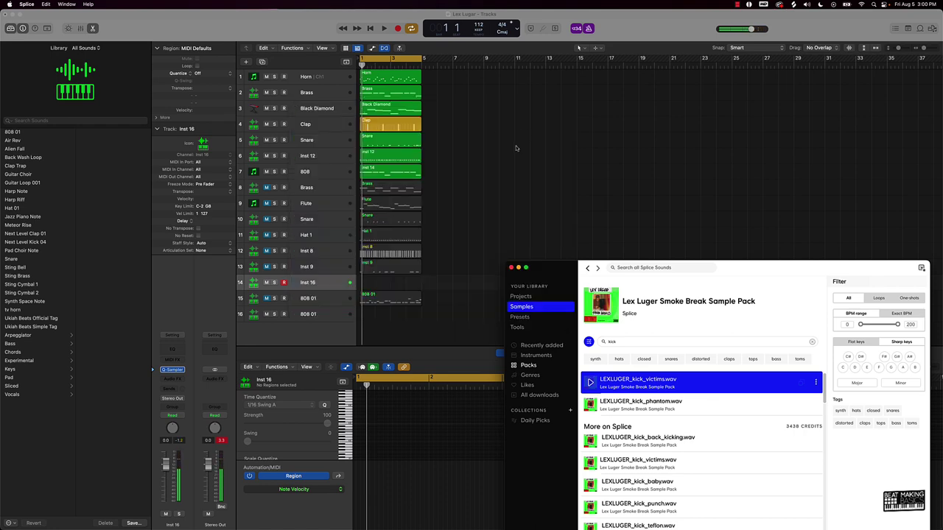
Return to Logic Pro, show the Musical Typing keyboard and record an eight-note kick pattern across bars 1 to 4 on Inst 16
left_click(516, 148)
key("super+k")
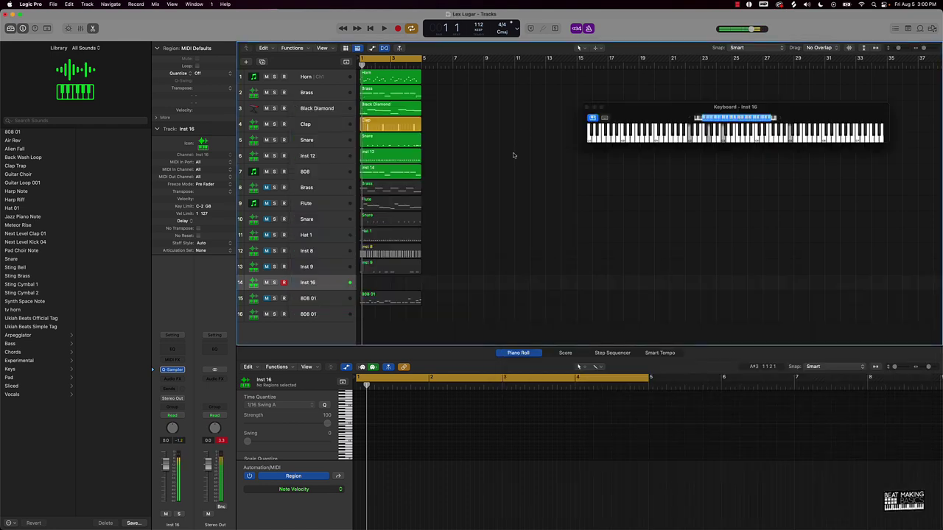
key("r")
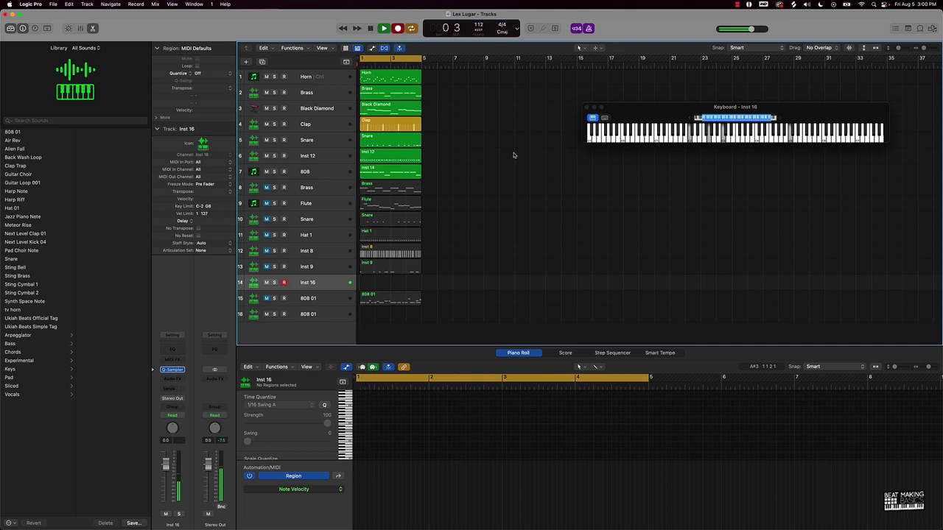
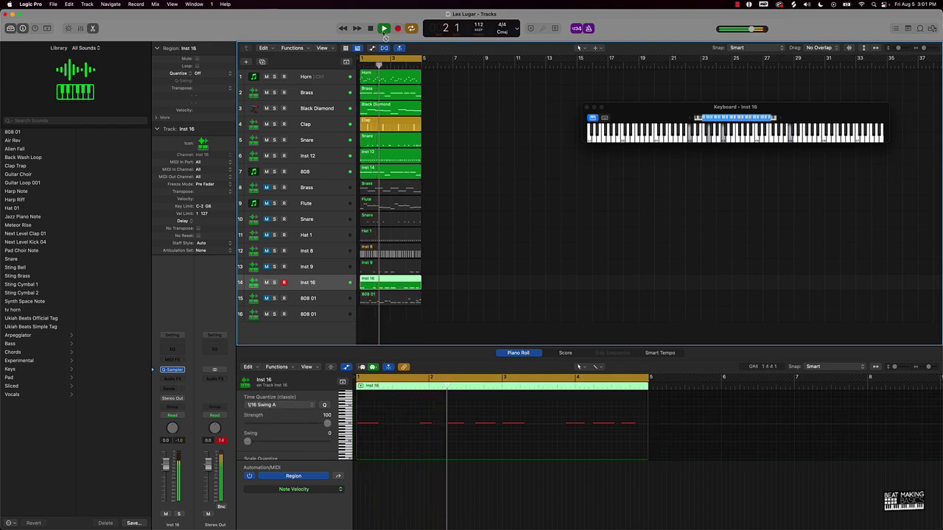
Quantize all eight notes of the Inst 16 region to 1/16 Swing A
left_click(485, 438)
key("super+a")
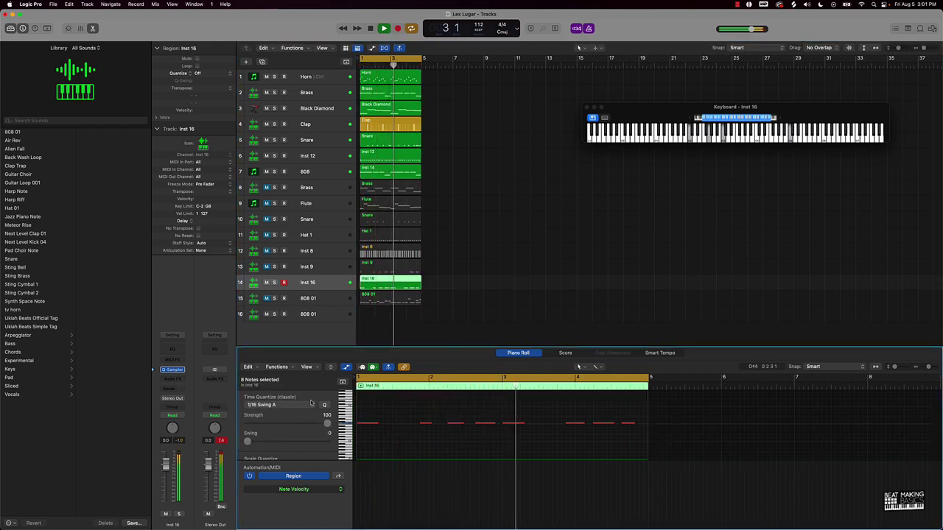
left_click(326, 405)
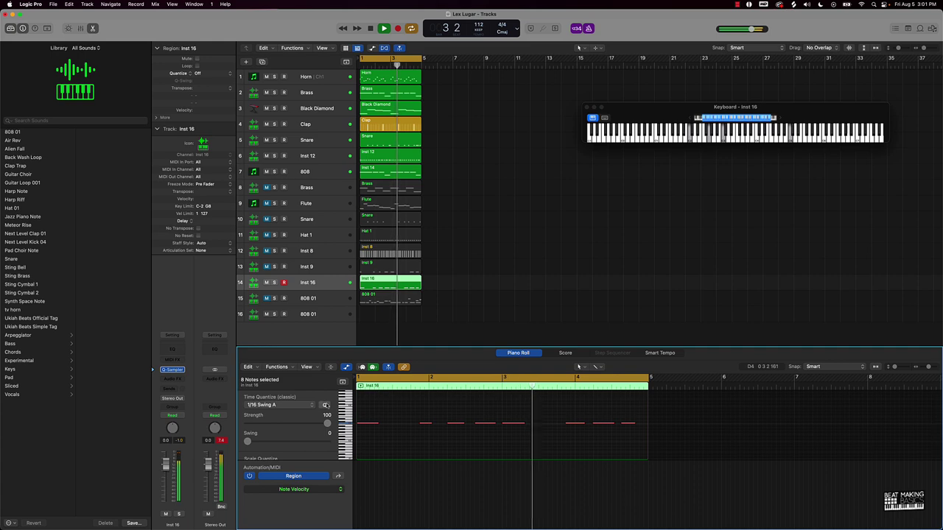
Open the Inst 16 Quick Sampler and shorten all eight kick notes together in the Piano Roll
left_click(172, 370)
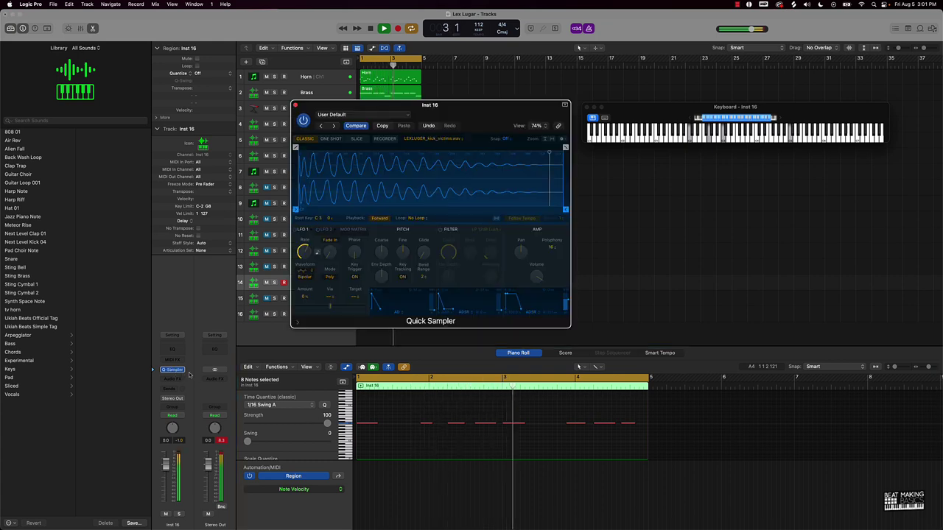
left_click(362, 423)
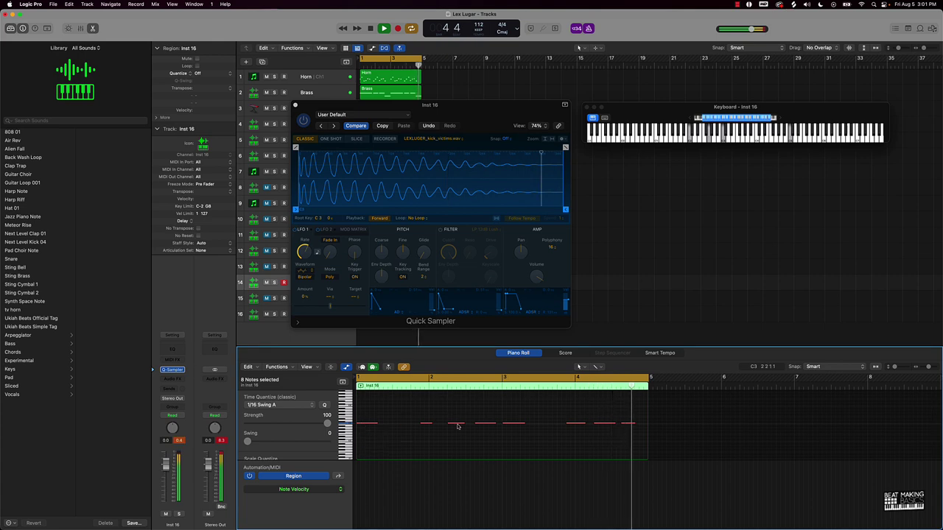
left_click(607, 428)
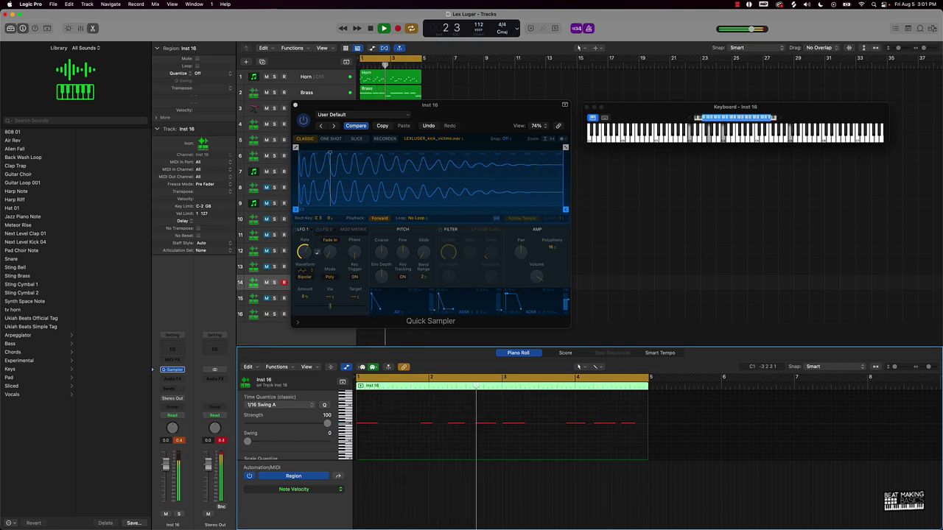
key("super+a")
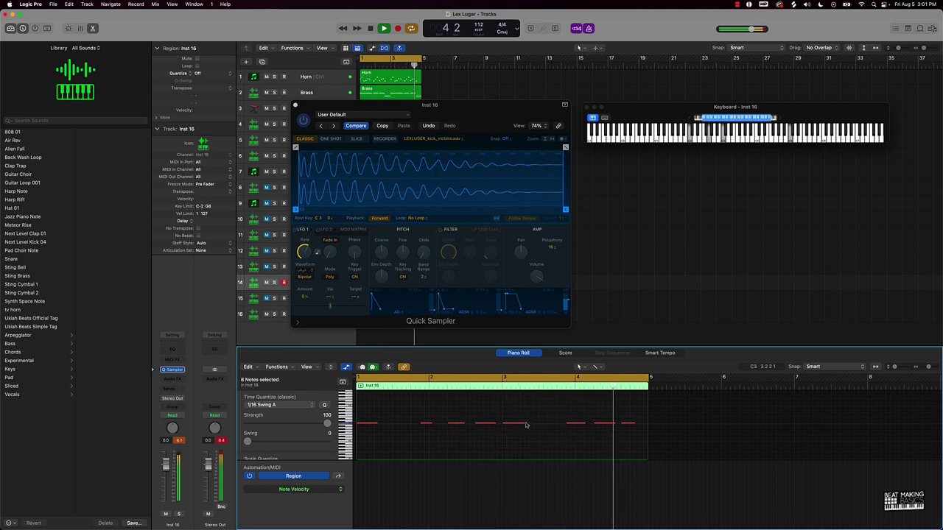
left_click_drag(523, 424, 499, 424)
left_click(524, 437)
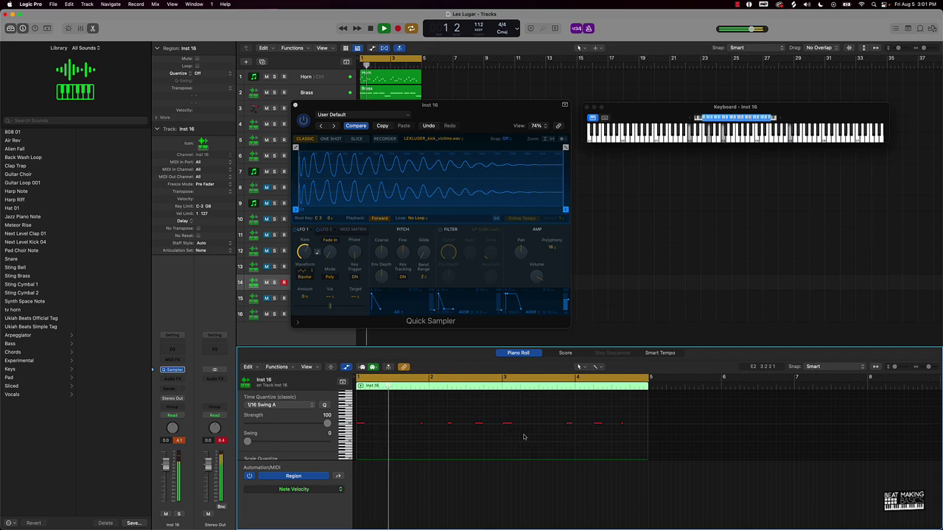
Add a short kick note near the start of bar 4 at the same pitch as the others
left_click(622, 424)
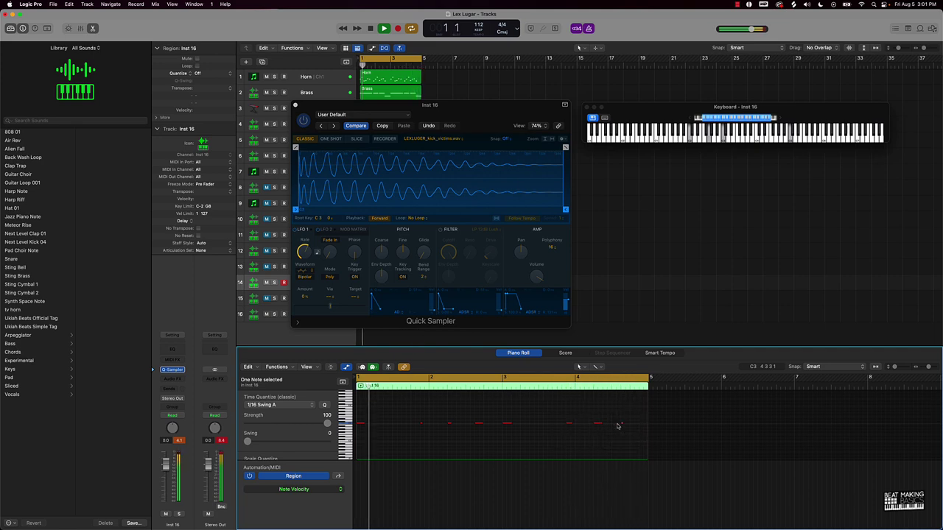
left_click(586, 425, "super")
left_click(579, 435)
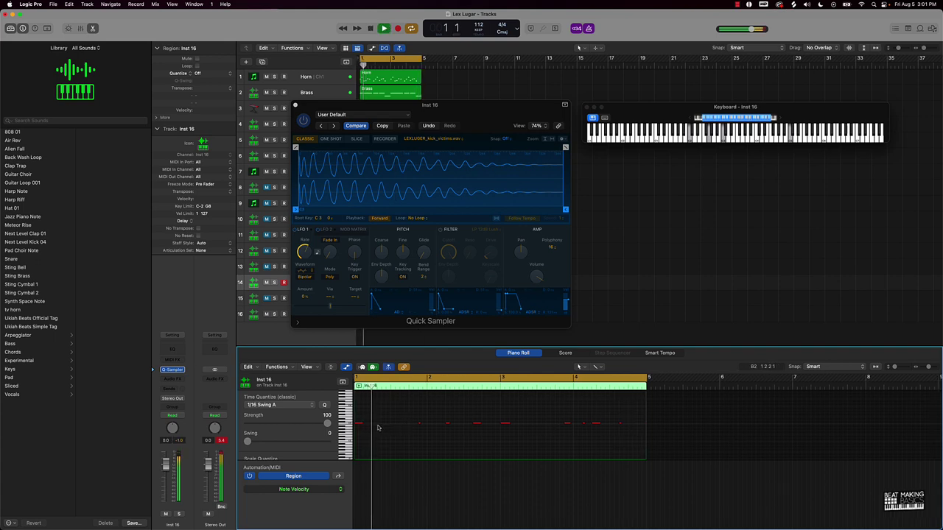
Play the loop from the start, raise the Inst 16 track's volume to 6.0 dB and stop playback
key("Return")
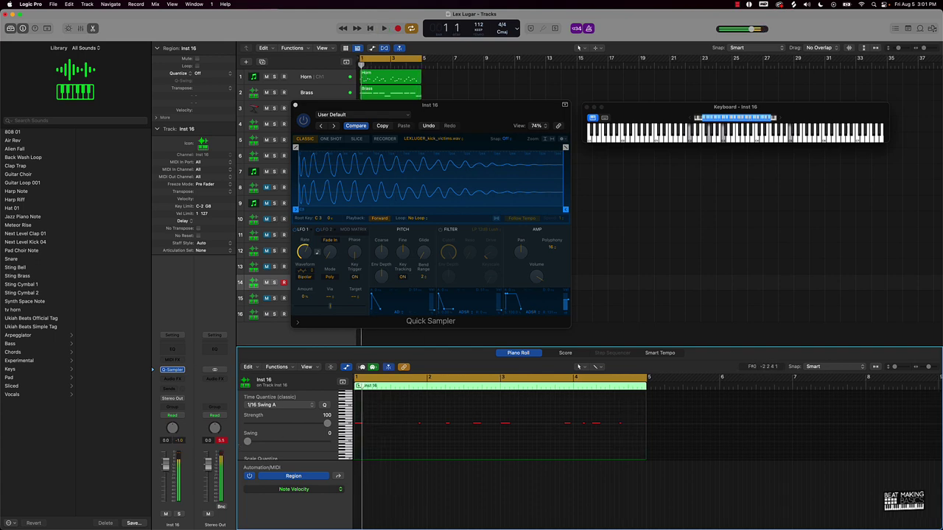
key("space")
key("Return")
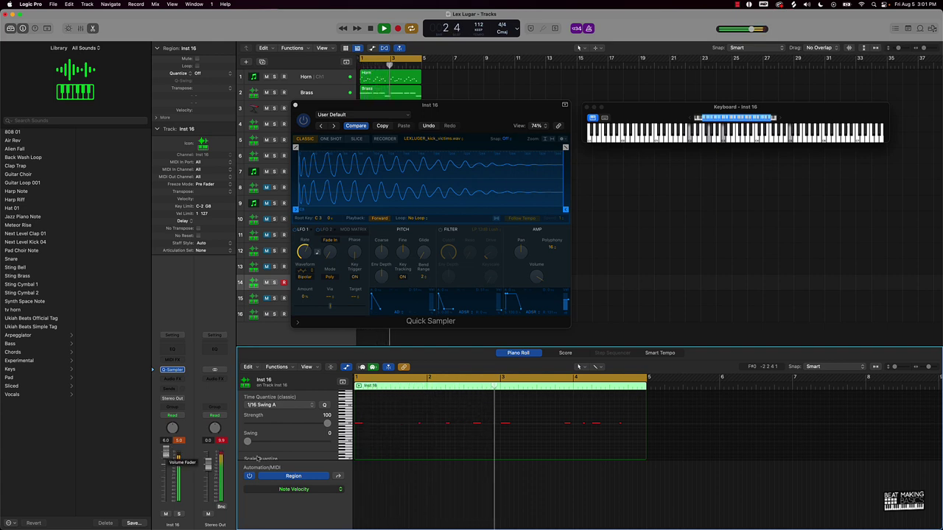
key("space")
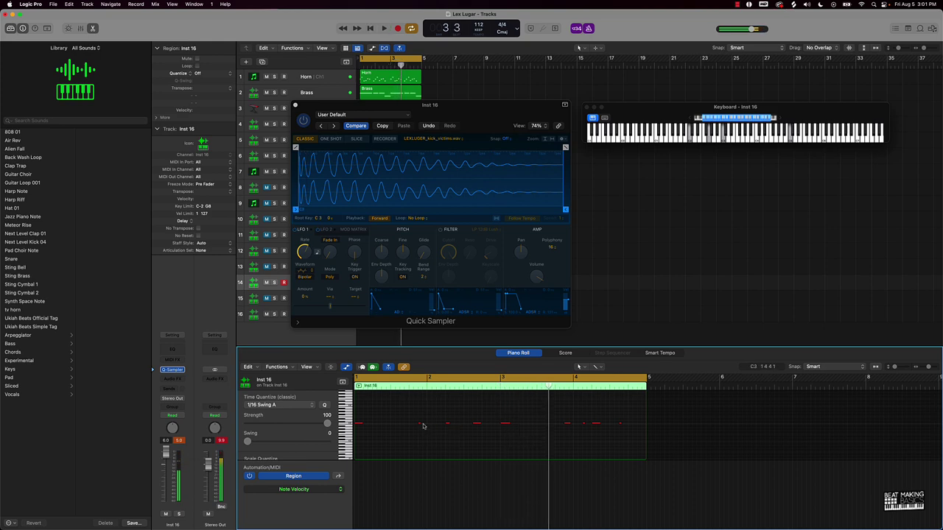
Lengthen the short kick notes just before bar 2, in bar 2 and in bar 4, and play the loop briefly
left_click_drag(421, 424, 456, 423)
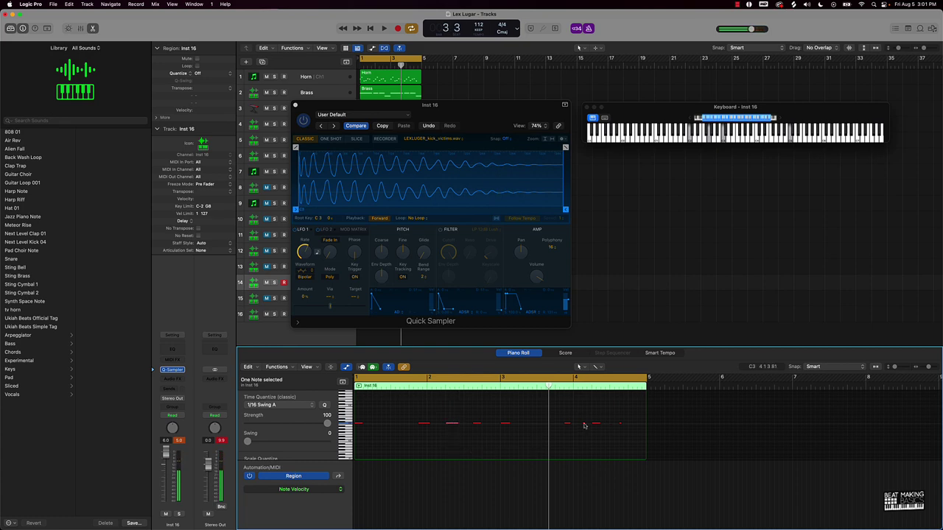
left_click_drag(584, 423, 627, 422)
key("space")
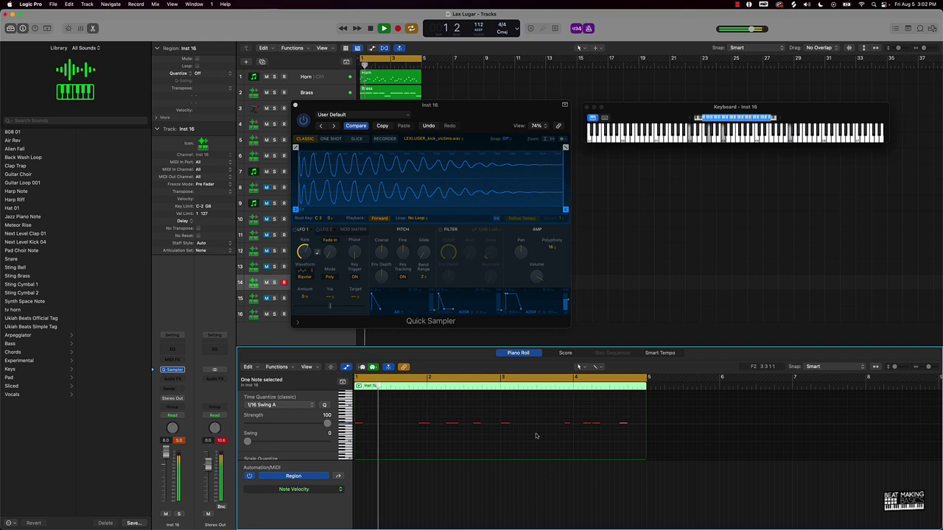
left_click(551, 436)
key("space")
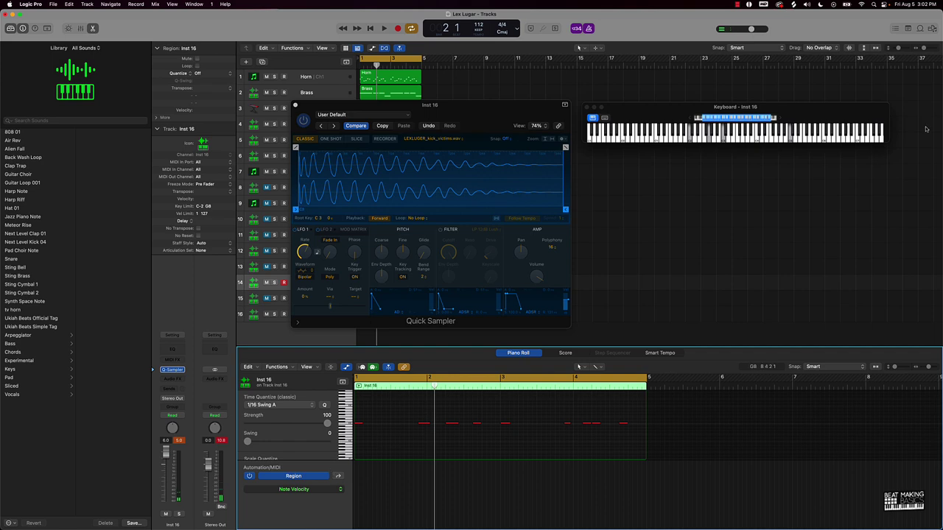
Replace the Inst 16 Quick Sampler sample with BricksDaMane Kick 1.wav from Downloads > VST/ETC > All White Bricks Official Drum Kit > BricksDaMane Kicks
left_click(931, 28)
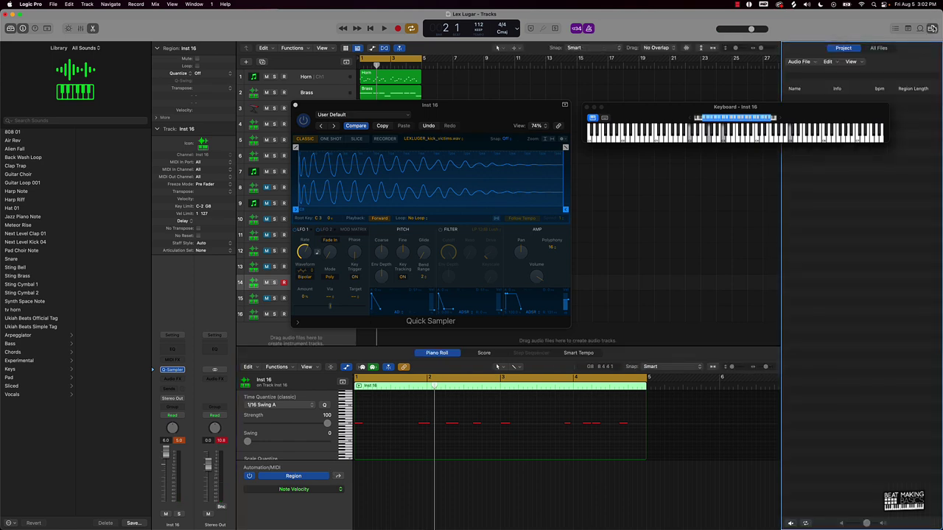
left_click_drag(719, 109, 476, 37)
left_click(878, 48)
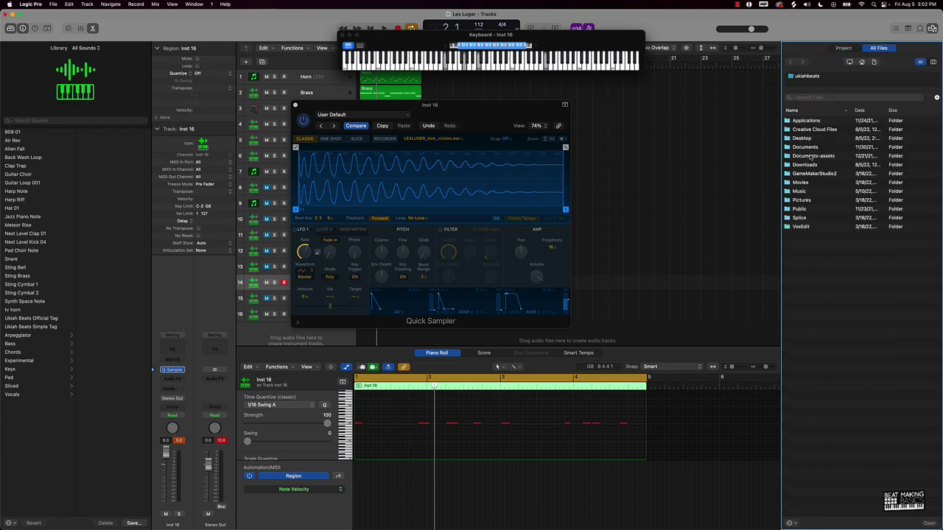
double_click(804, 167)
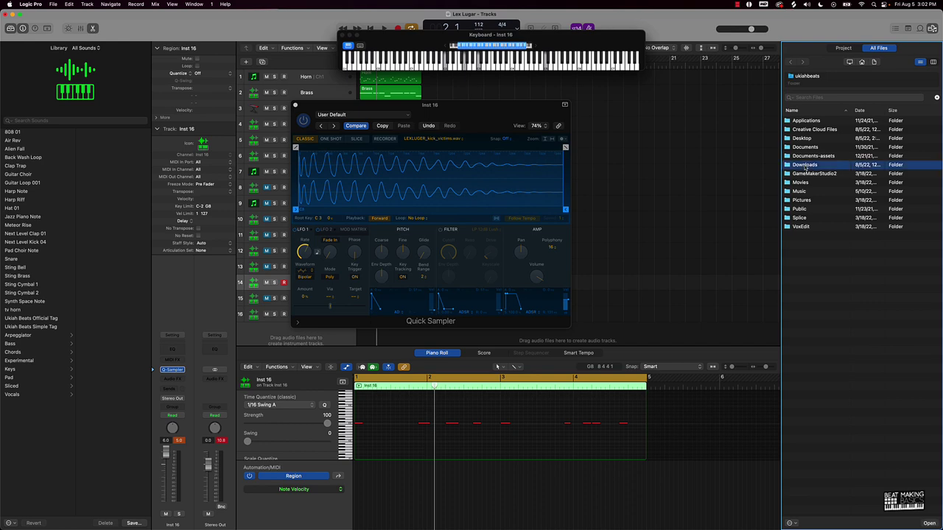
double_click(809, 131)
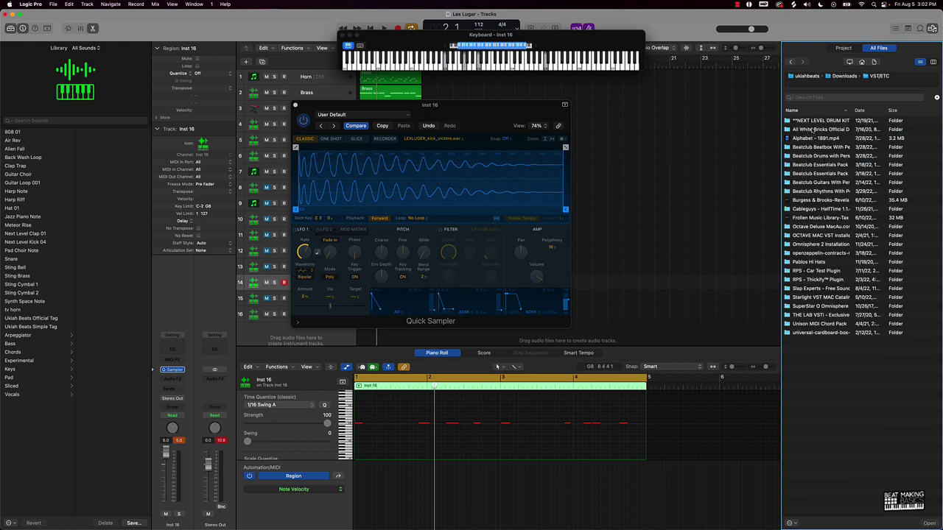
double_click(813, 130)
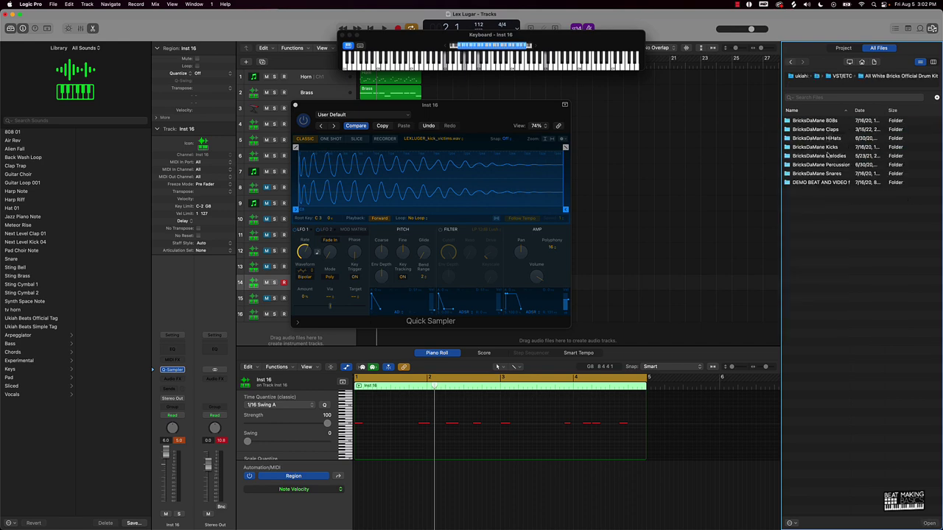
double_click(828, 148)
left_click_drag(821, 124, 375, 171)
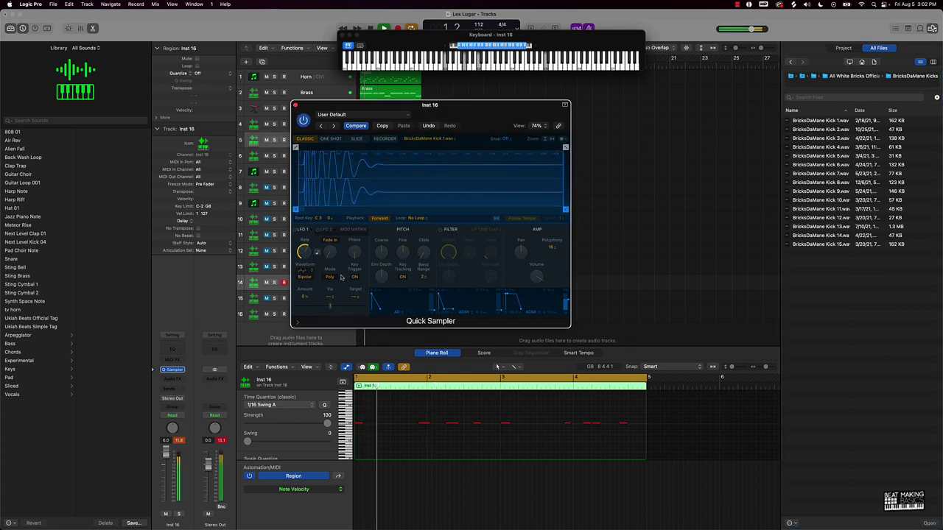
Reset the Inst 16 track's volume to 0.0 dB and restart playback from just before bar 3
left_click(167, 459, "alt")
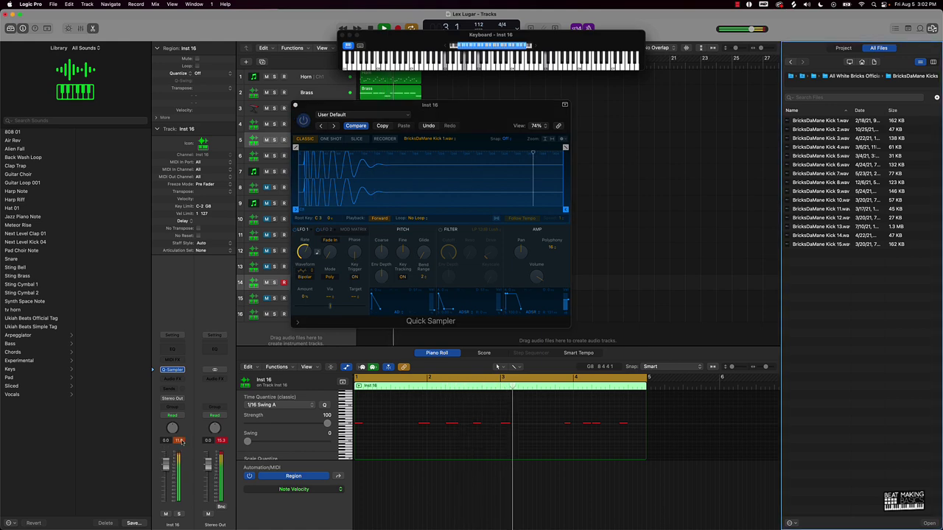
key("space")
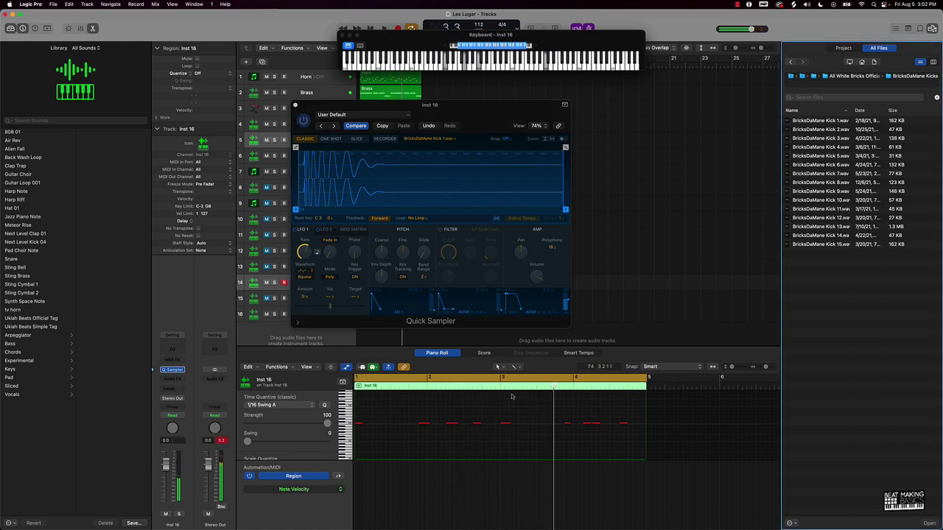
double_click(497, 387)
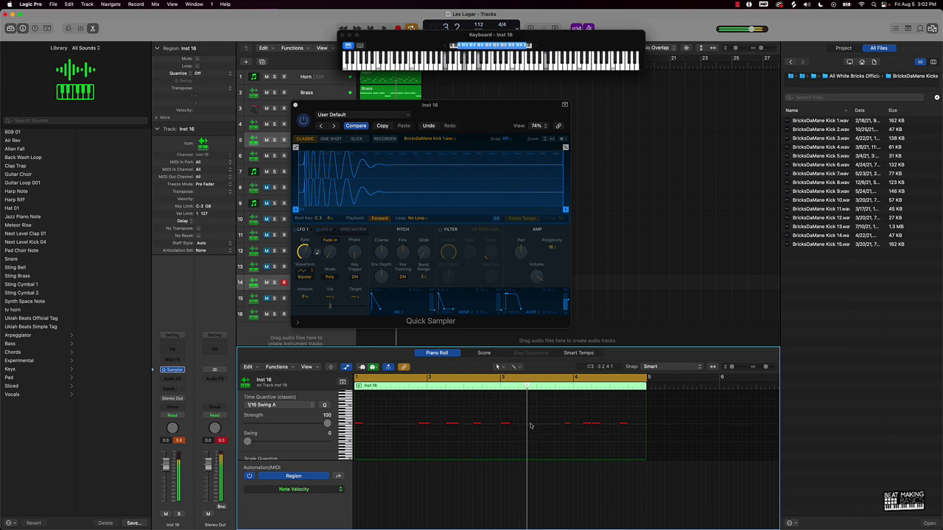
Add a kick note on the second half of beat 2 in bar 3 and two kick notes from beat 4 of bar 1
key("Return")
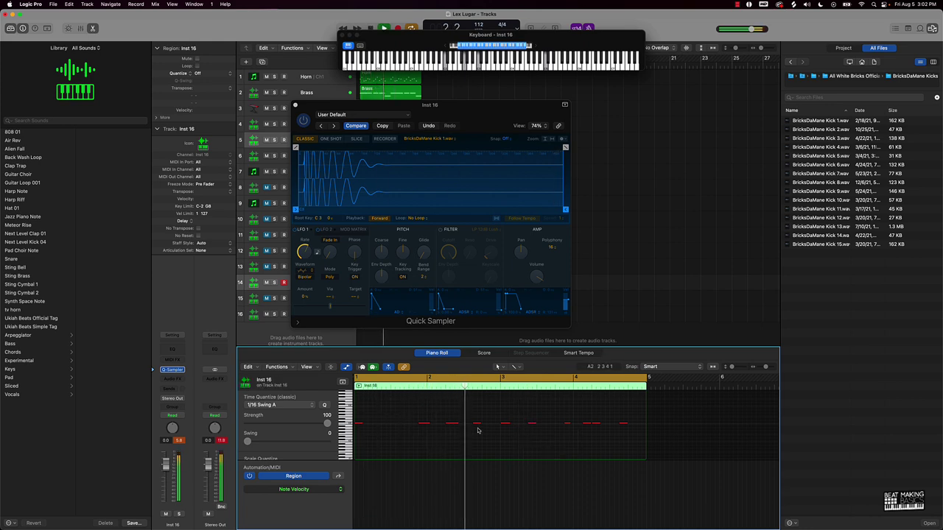
key("Return")
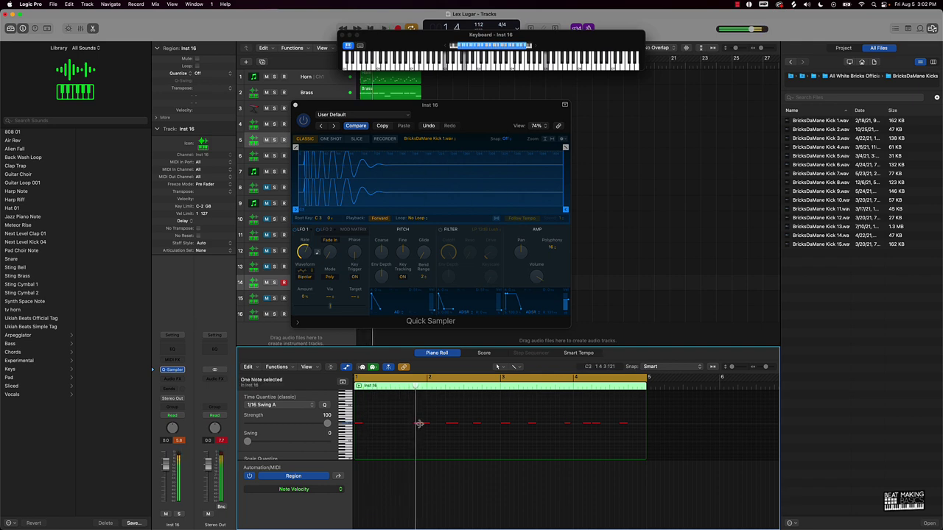
left_click_drag(421, 425, 416, 426)
key("space")
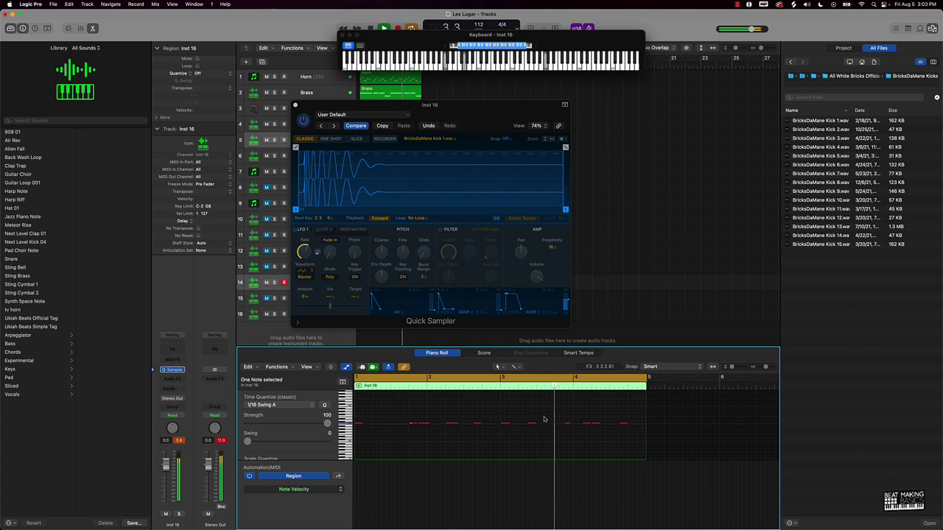
Add a kick note on the last sixteenth before beat 2 of bar 4 and replay the loop from the start
key("space")
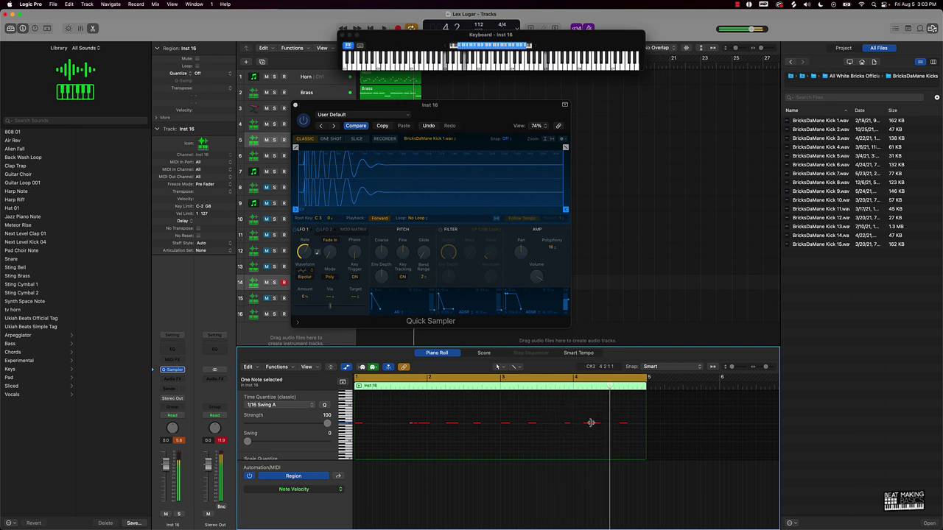
left_click_drag(590, 425, 586, 428)
key("space")
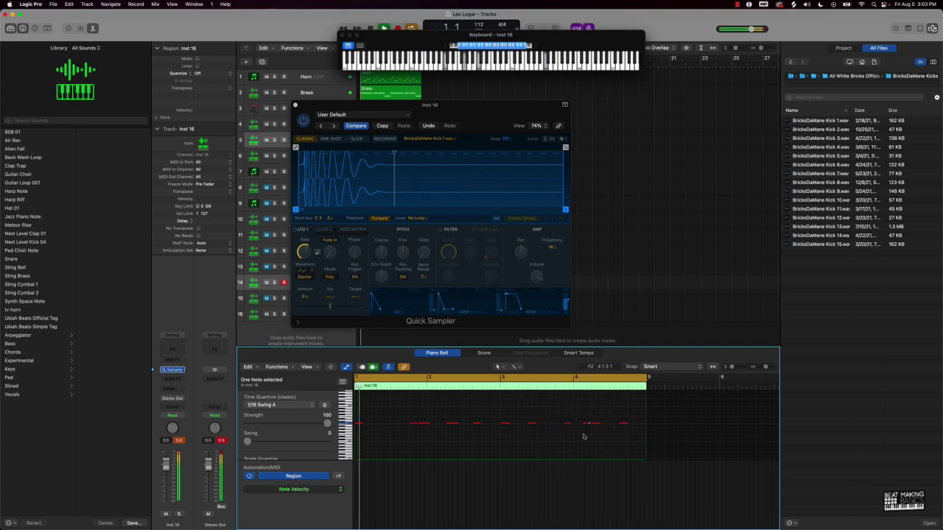
left_click(536, 442)
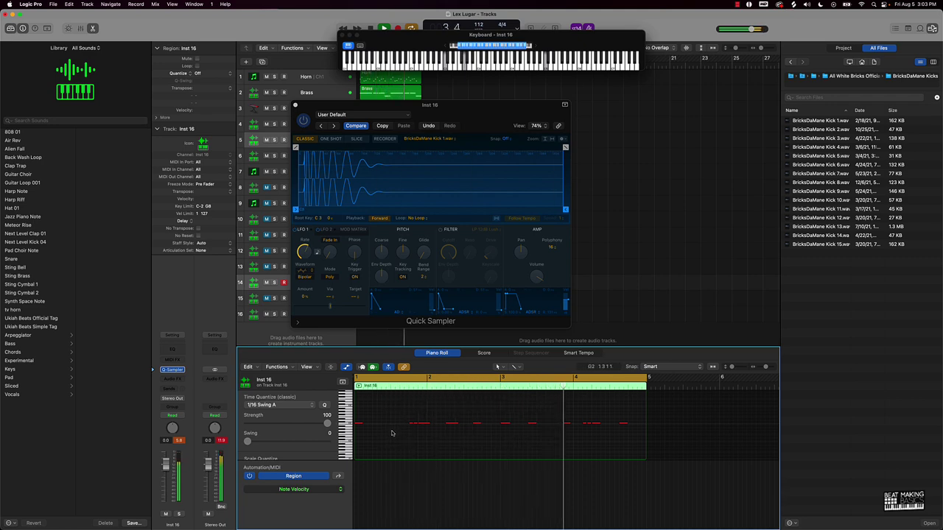
left_click(586, 424)
key("Return")
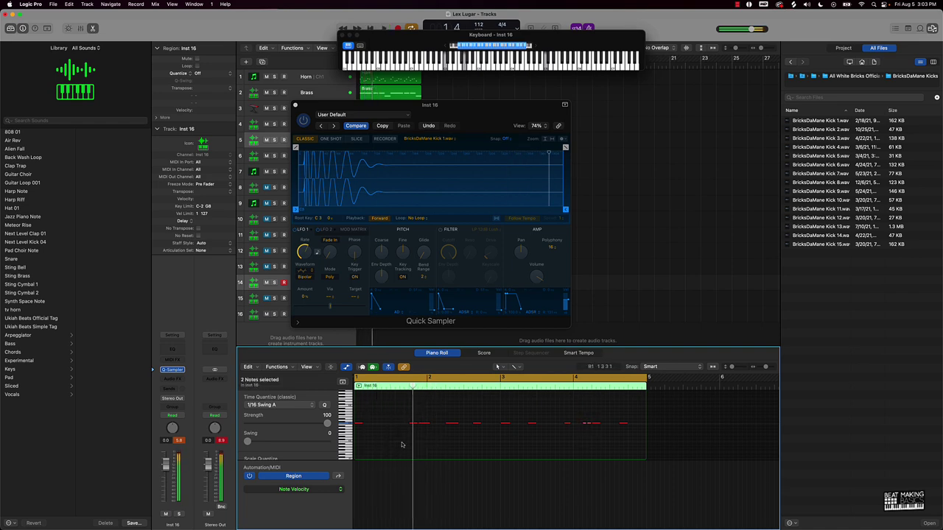
Shorten the kick note on beat 4 of bar 1, place a copy right after it and play the loop
scroll(414, 439, "up", 2)
scroll(413, 424, "up", 1)
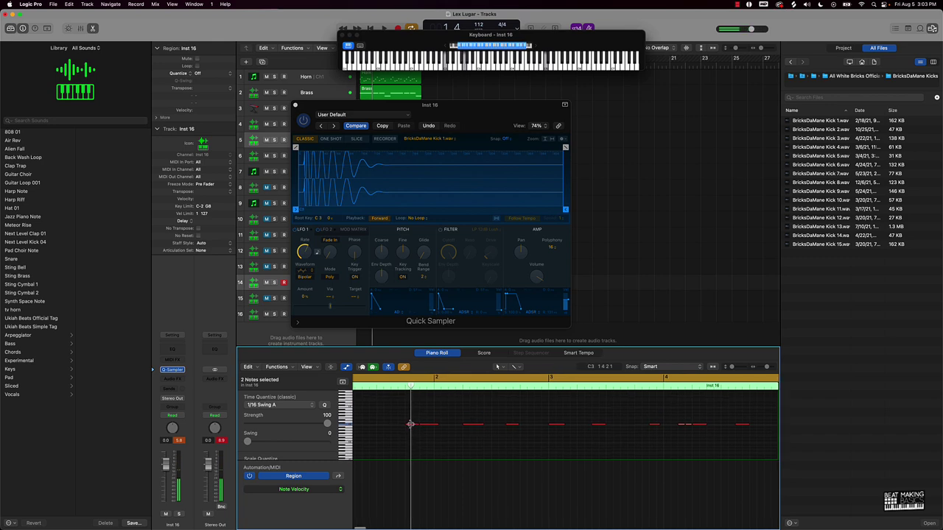
left_click_drag(410, 425, 407, 425)
scroll(406, 425, "down", 1)
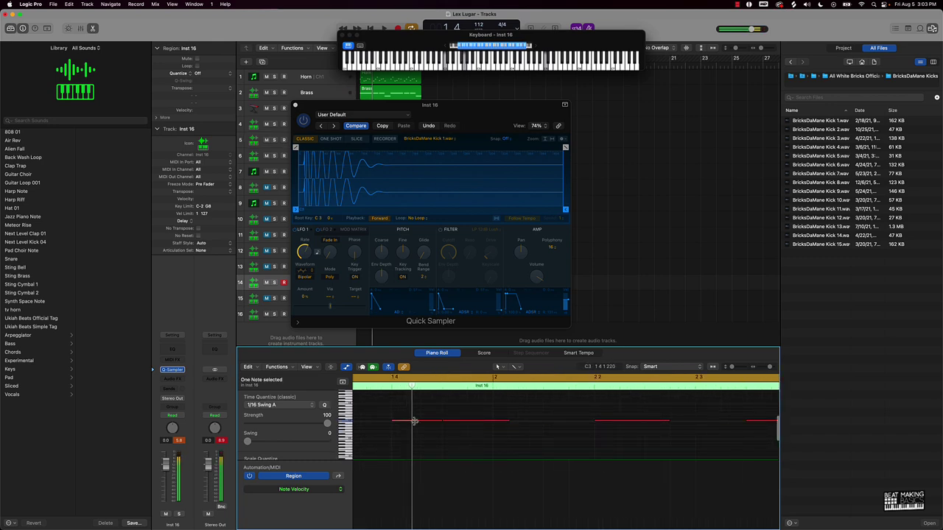
left_click_drag(414, 421, 395, 424)
scroll(398, 423, "down", 3)
scroll(389, 423, "left", 5)
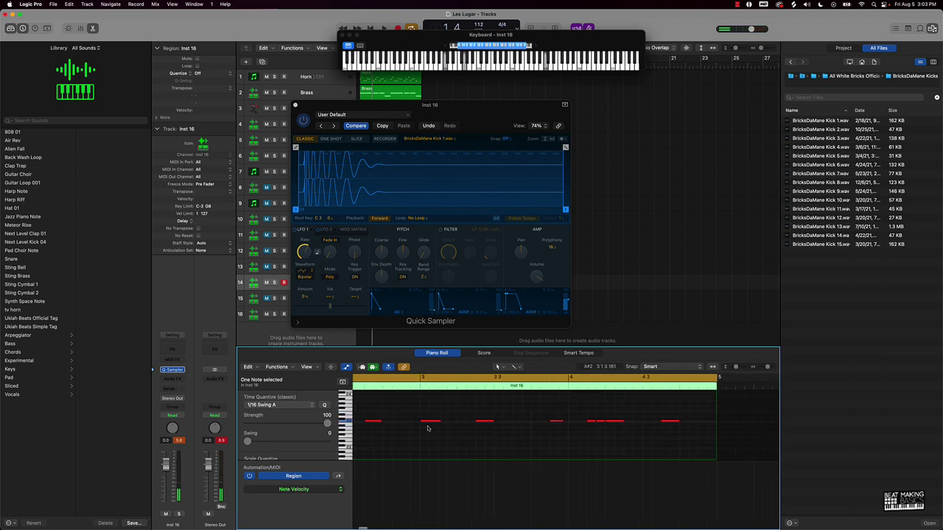
scroll(468, 423, "up", 2)
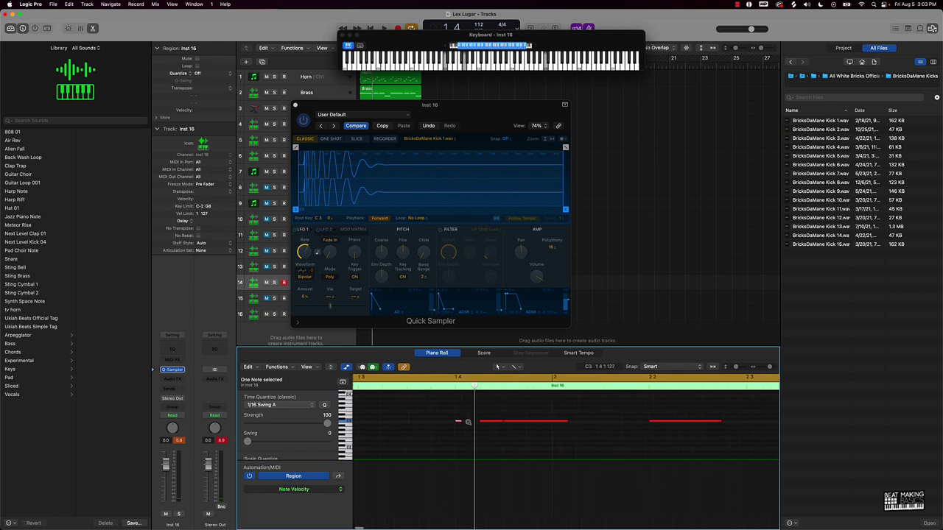
left_click_drag(458, 423, 475, 428)
key("space")
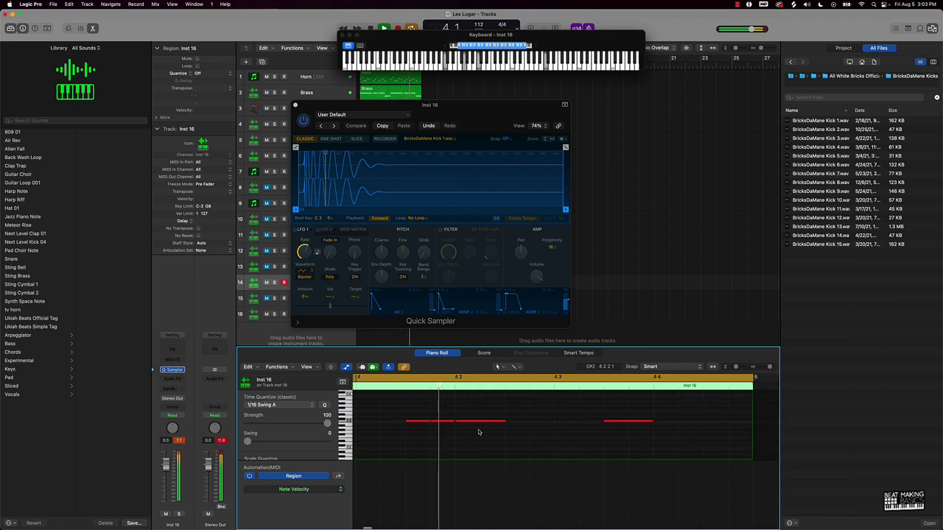
Split the kick just before beat 2 of bar 4 into two very short notes and audition the roll
key("space")
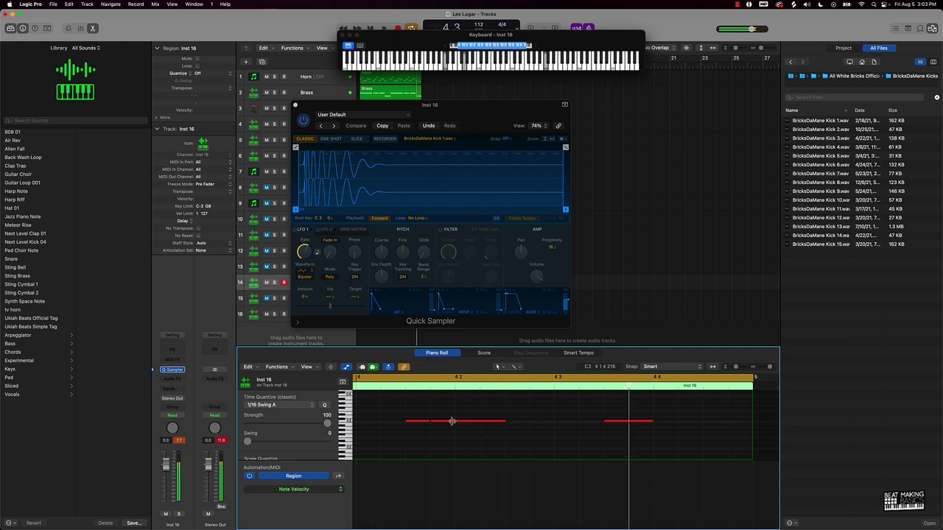
mouse_move(452, 422)
left_mouse_down()
mouse_move(433, 423)
mouse_move(446, 423)
left_mouse_up()
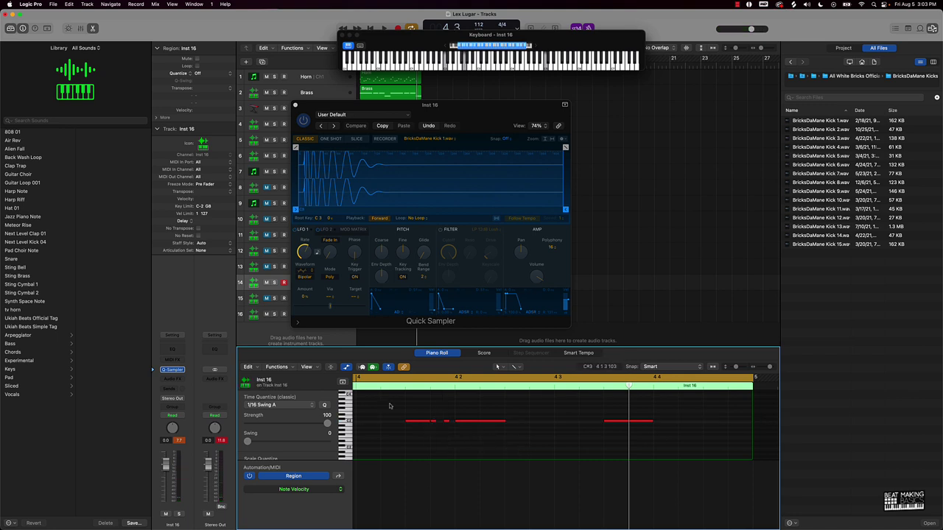
key("space")
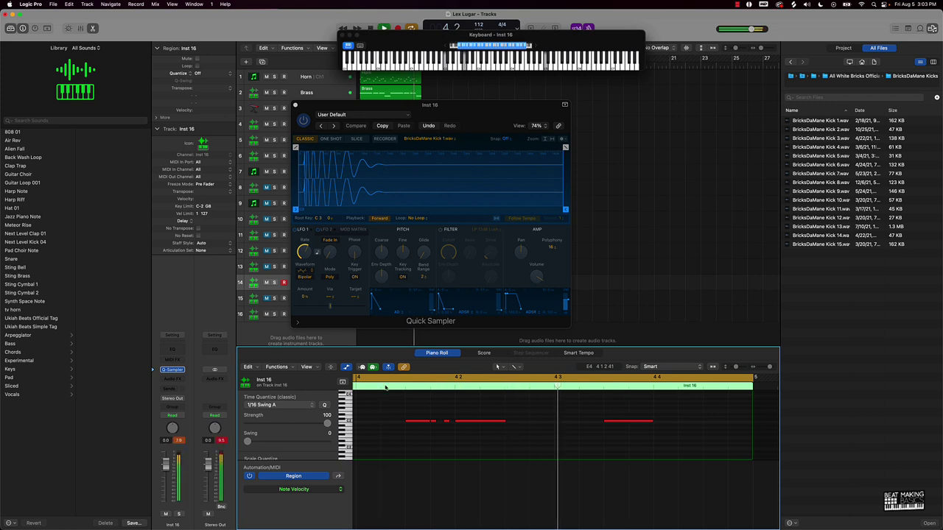
key("space")
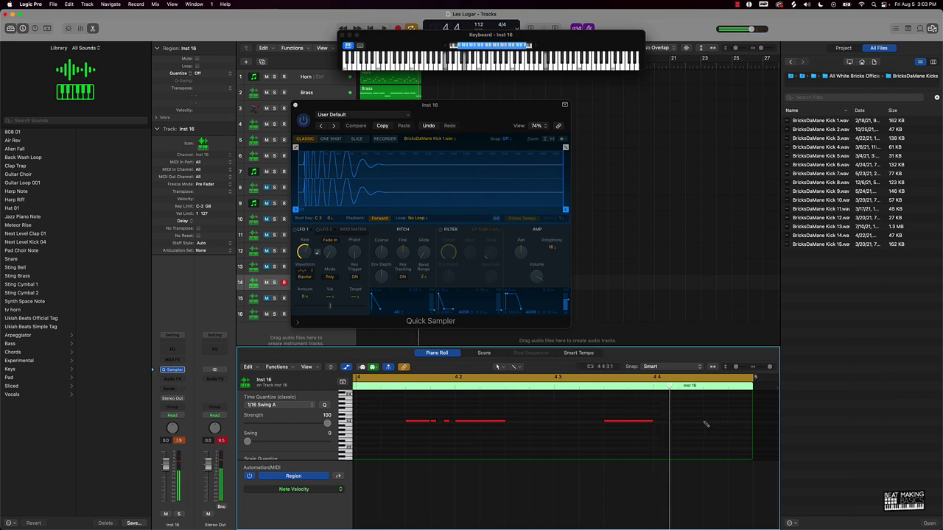
Add a very short kick note near the end of bar 4 and two on beat 4 of bar 3 during loop playback
key("space")
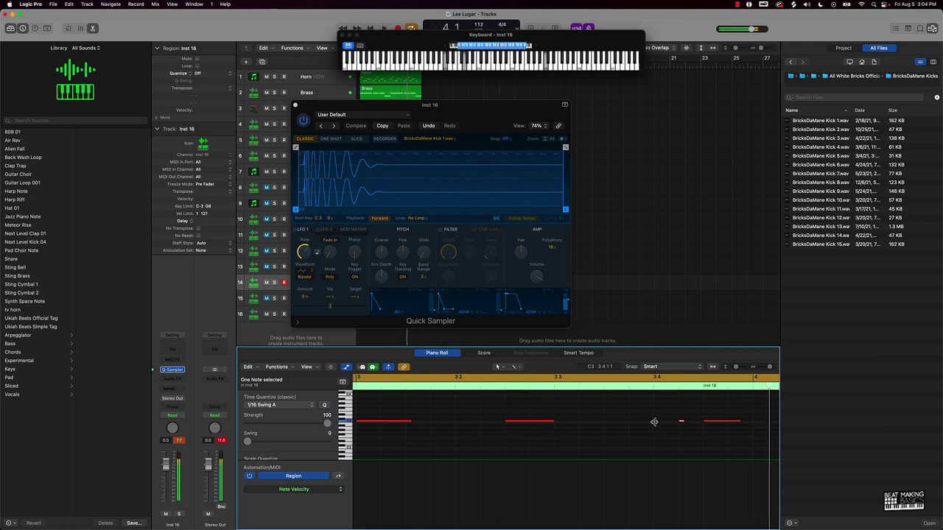
key("space")
left_click(663, 432)
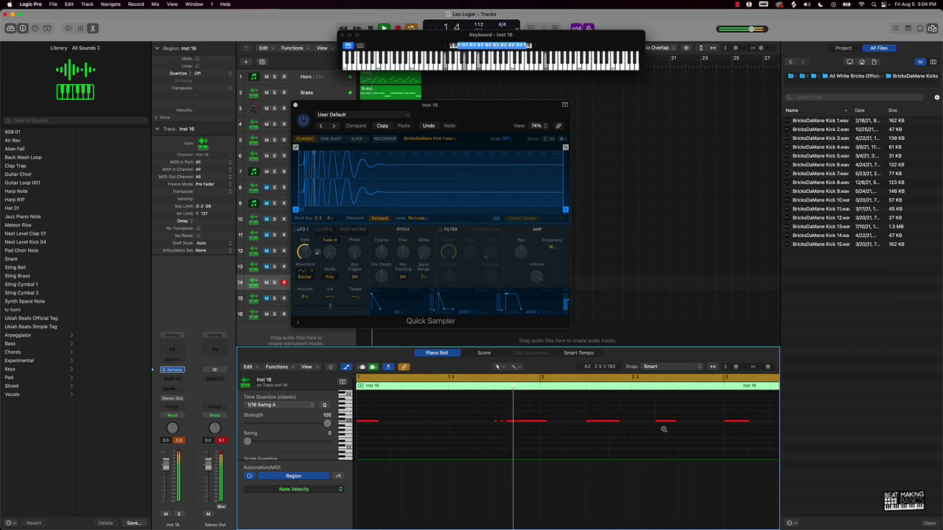
key("z")
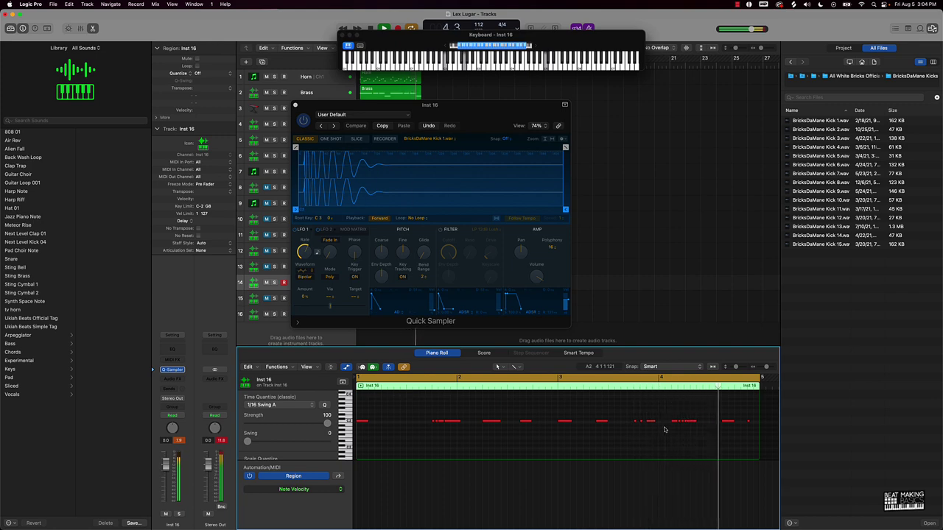
Delete the two very short kick notes before beat 2 of bar 4 and add short ones at the region's end and within beat 2 of bar 3
key("space")
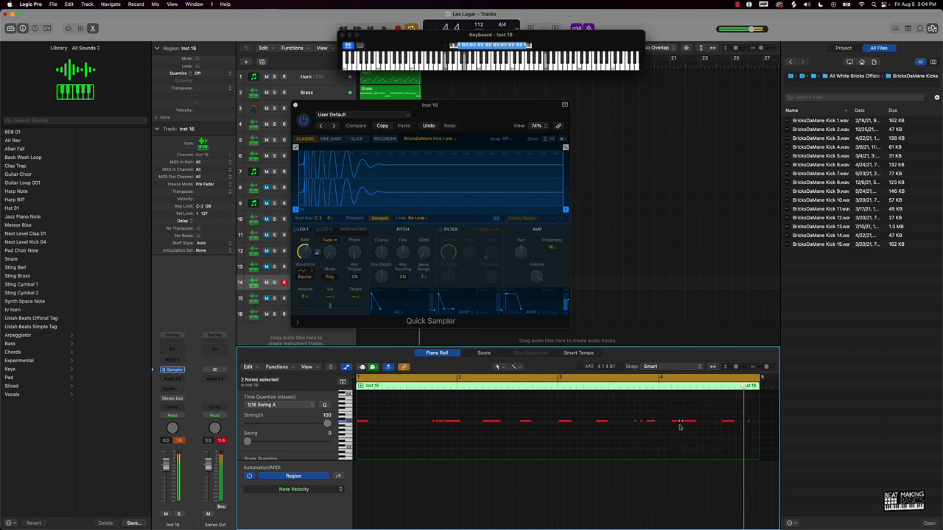
key("space")
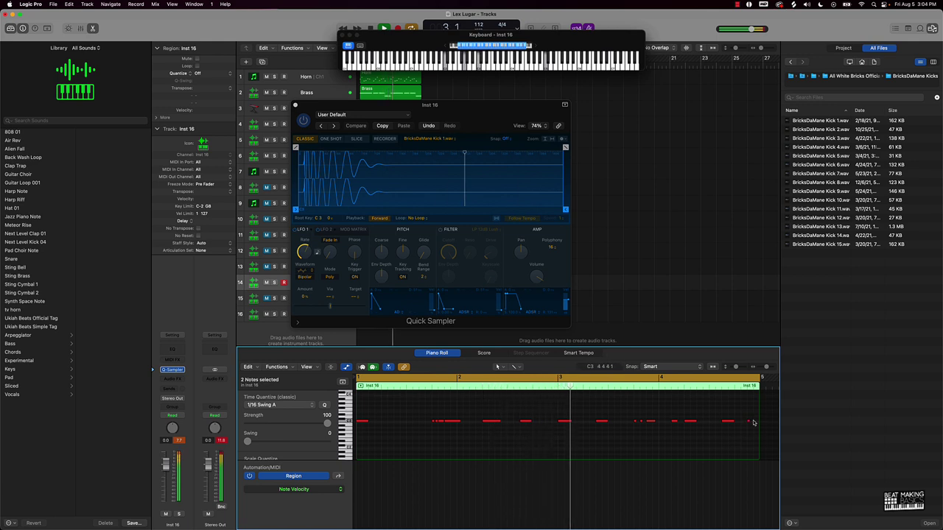
left_click(750, 422)
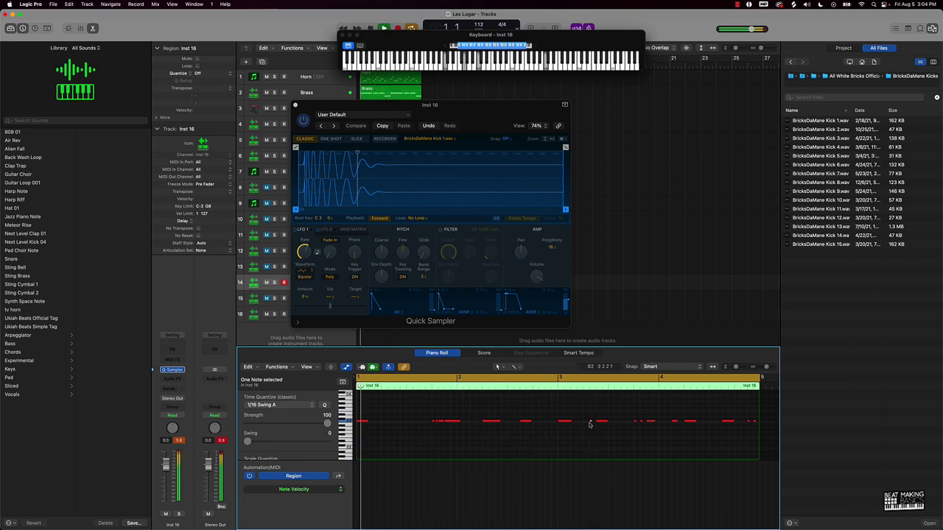
left_click(591, 431)
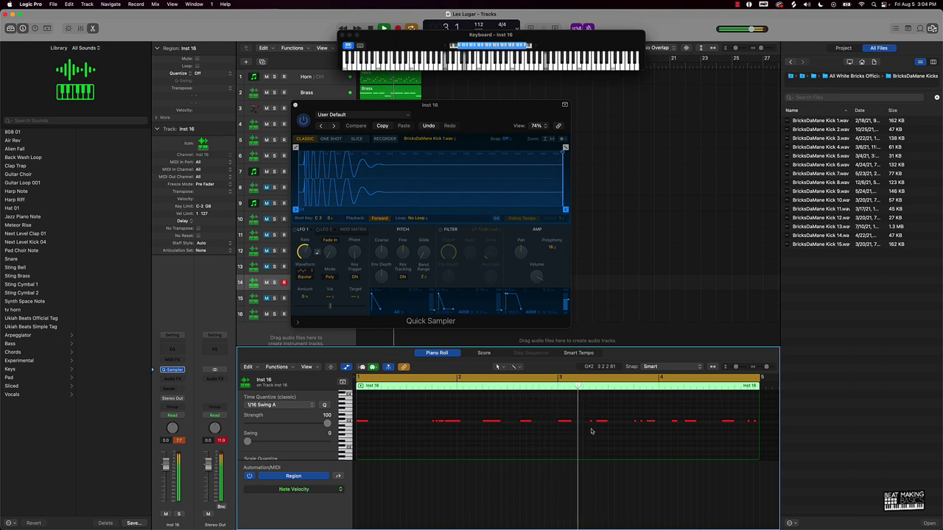
Try the very short kick note within beat 2 of bar 3 at earlier and later positions, auditioning the loop
key("space")
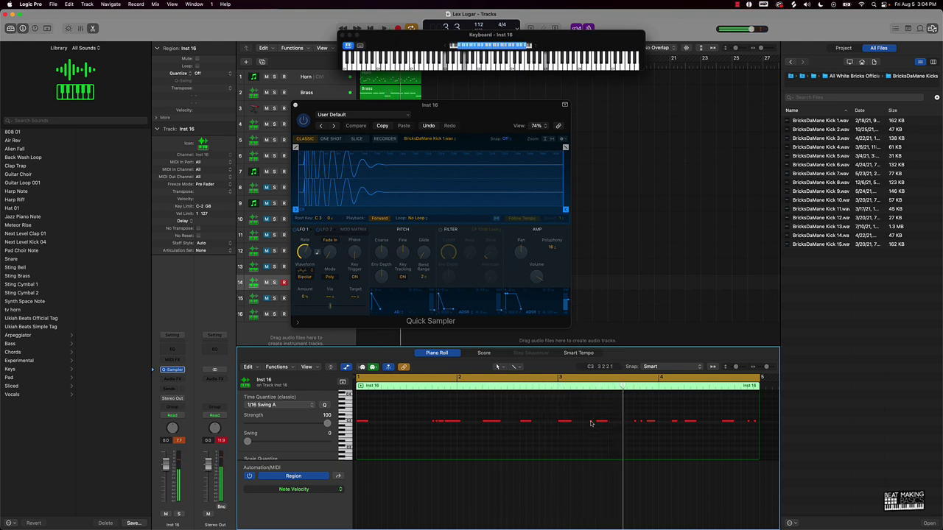
left_click_drag(591, 423, 585, 424)
key("space")
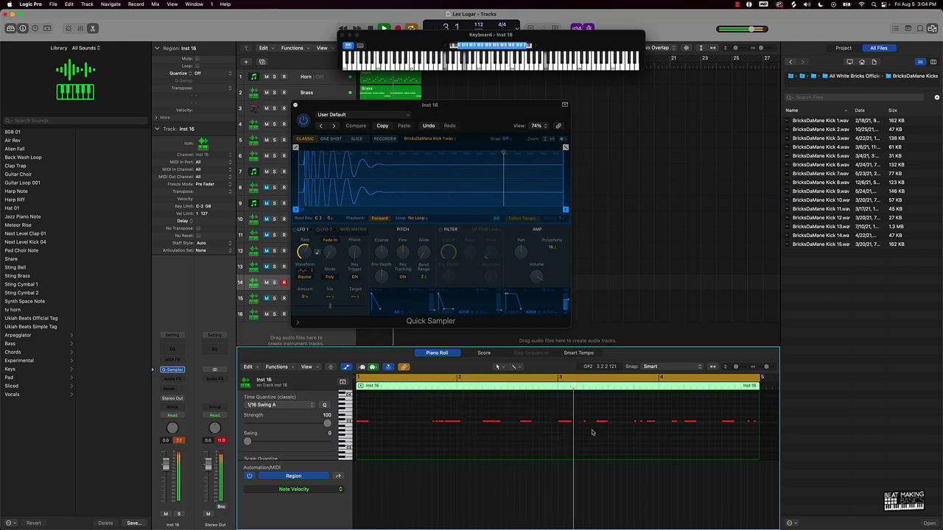
key("space")
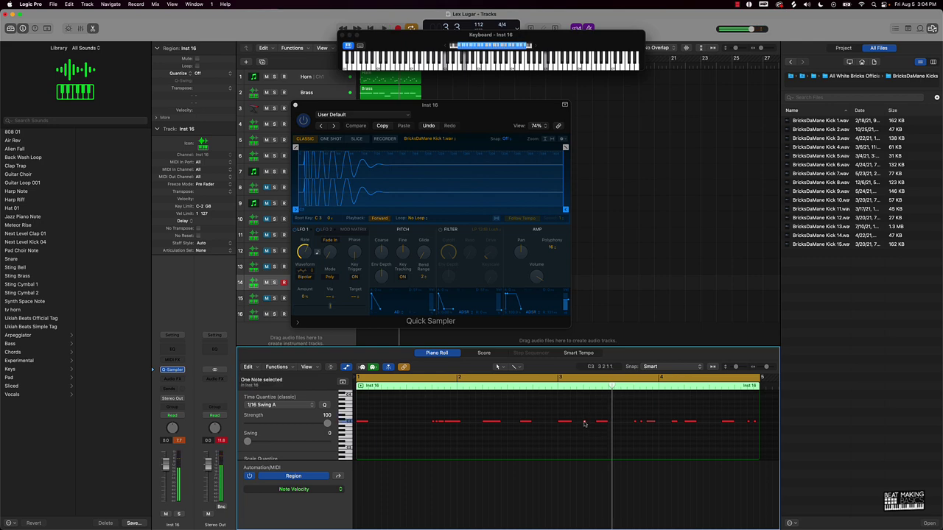
left_click_drag(584, 424, 593, 424)
left_click(595, 432)
key("space")
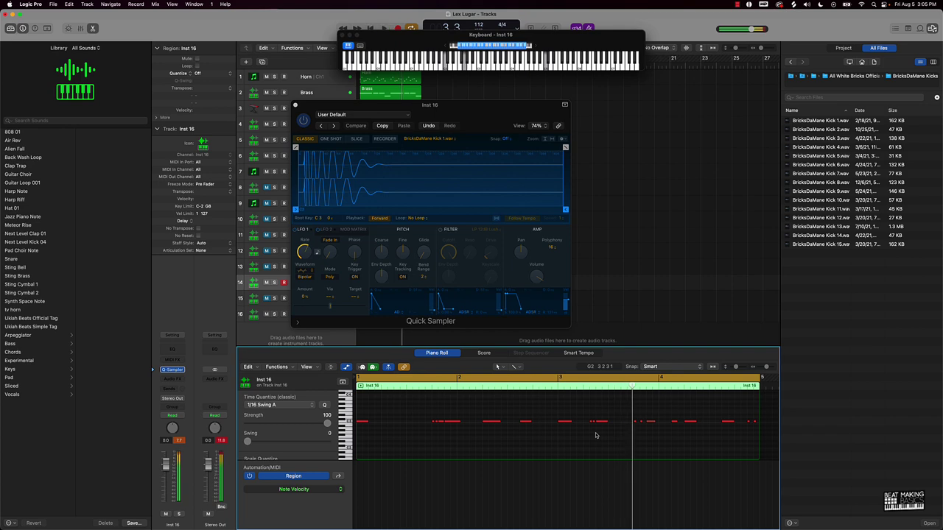
Delete the very short kick notes within beat 2 of bar 3 and just after the start of bar 4 during loop playback
key("space")
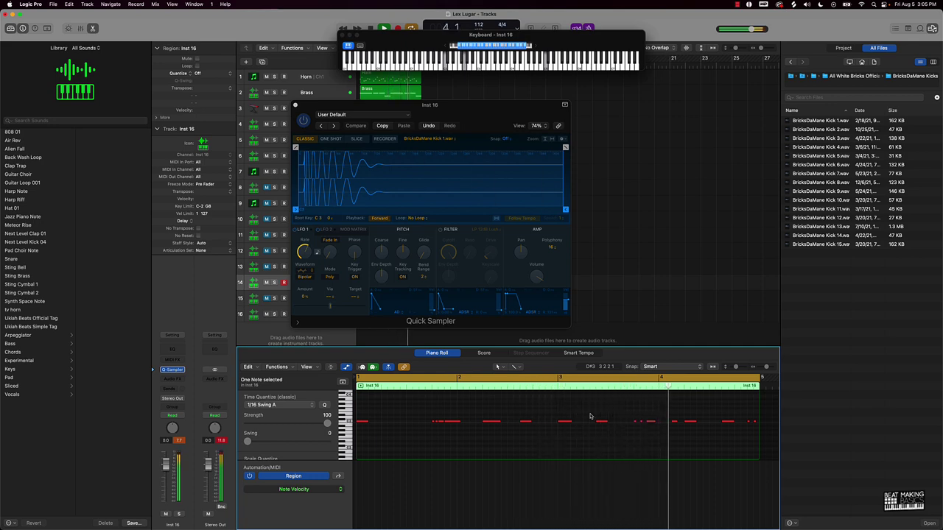
left_click(673, 422)
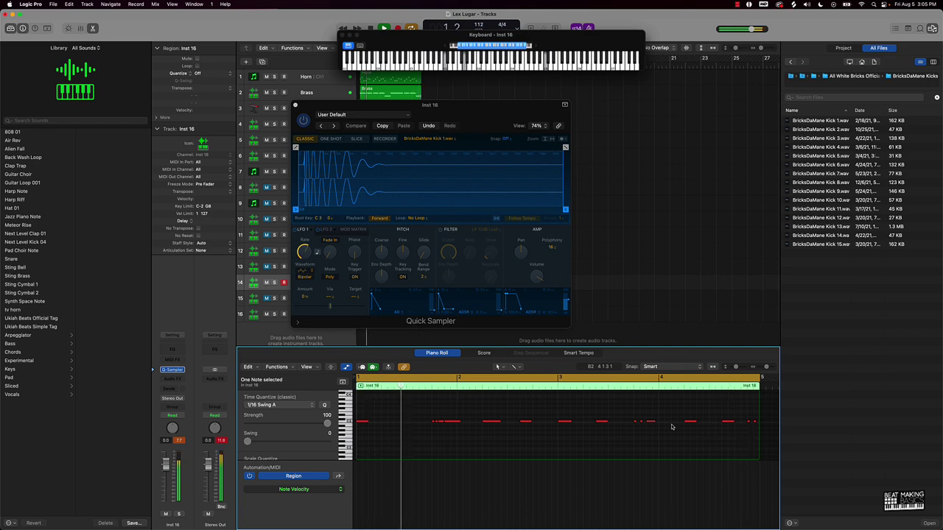
key("space")
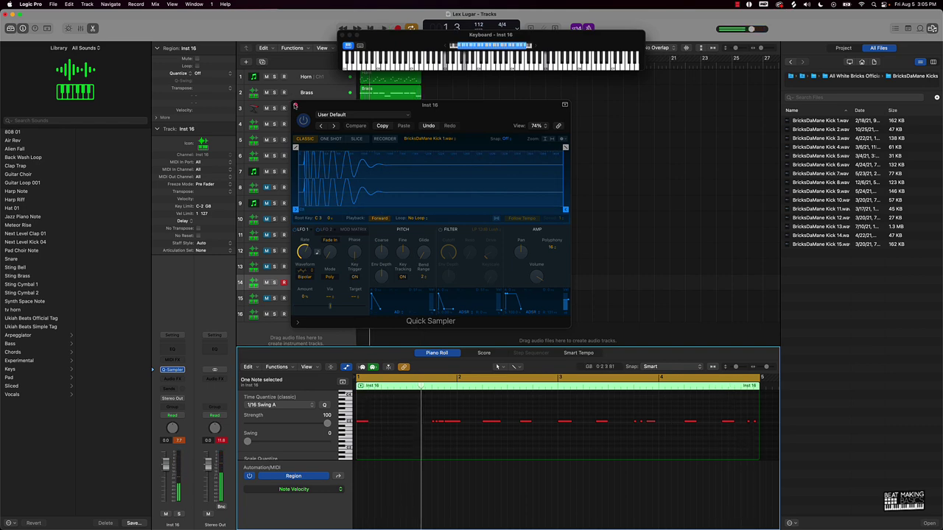
Close the kick's sampler window, move the kick track directly below the 808 track and rename it Kick
left_click(295, 105)
left_click_drag(302, 284, 302, 179)
left_click(546, 208)
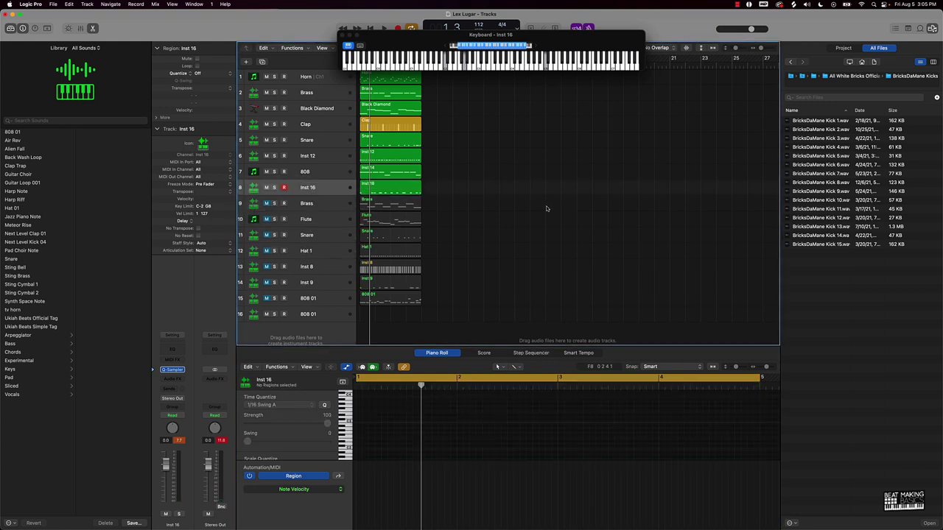
left_click(371, 189)
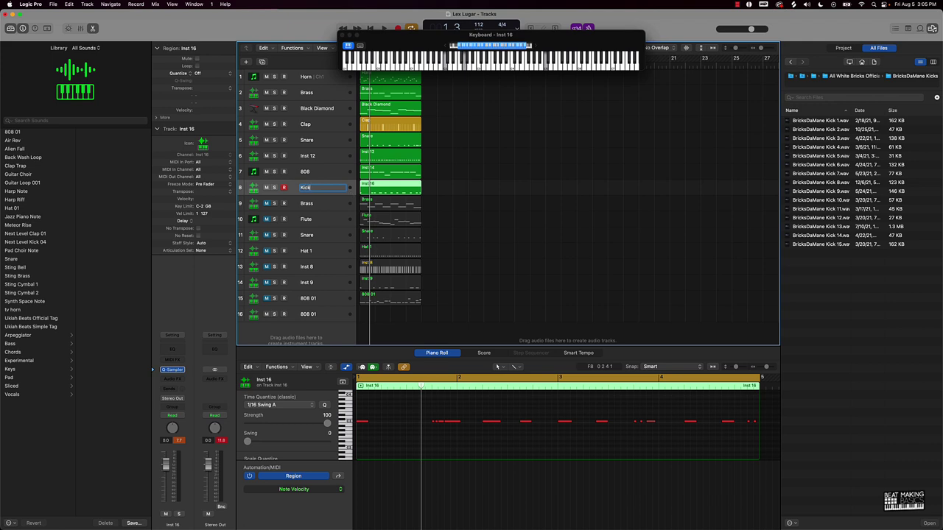
Name all regions in the arrangement after their tracks and clear the selection
left_click(438, 199)
key("super+a")
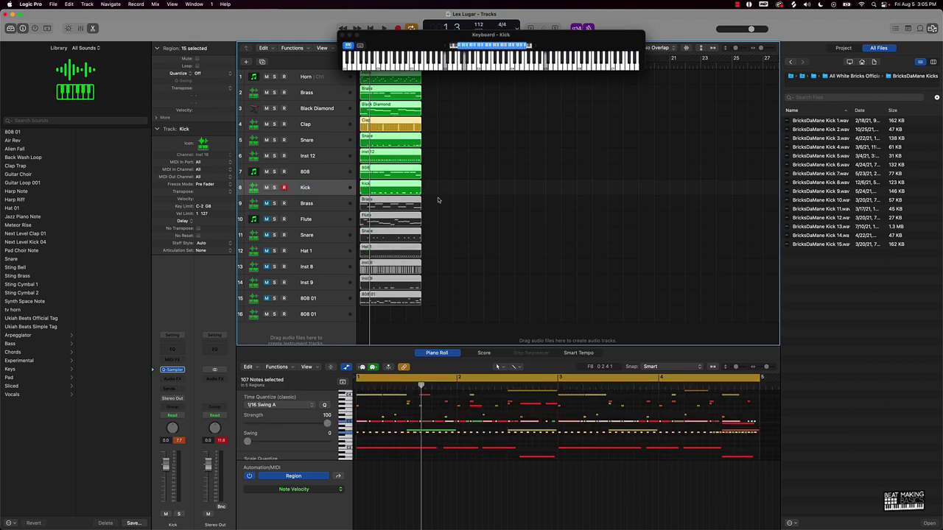
left_click(437, 200)
Duplicate the Inst 12 hi-hat track and switch to Splice to search the Lex Luger Smoke Break Sample Pack for "open"
left_click(309, 156)
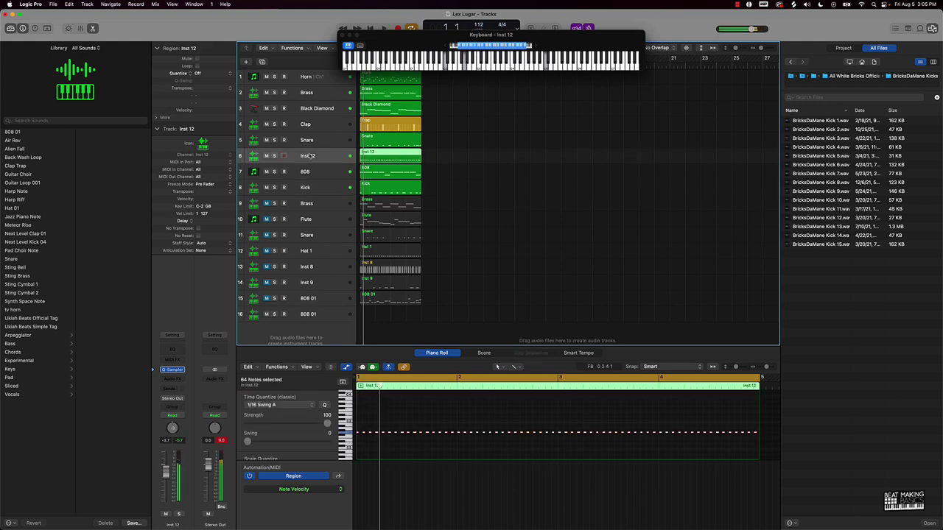
key("super+d")
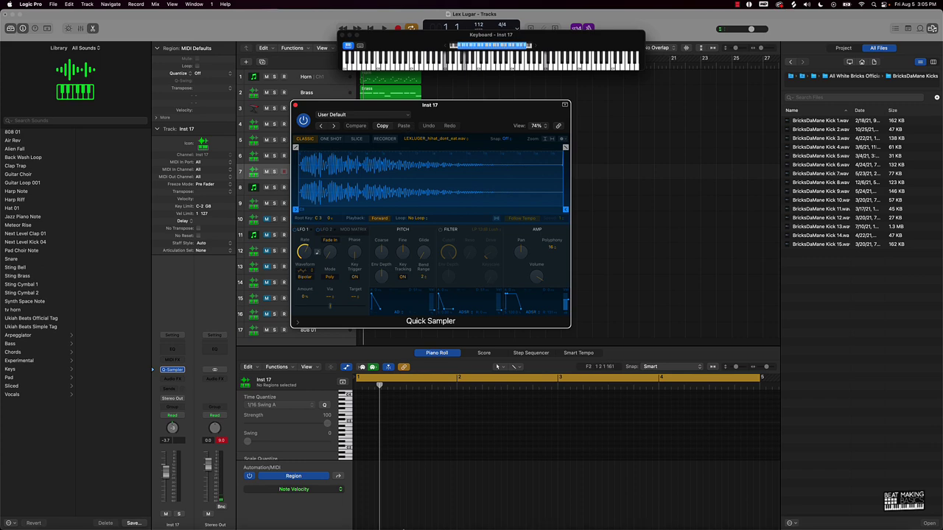
left_click(551, 512)
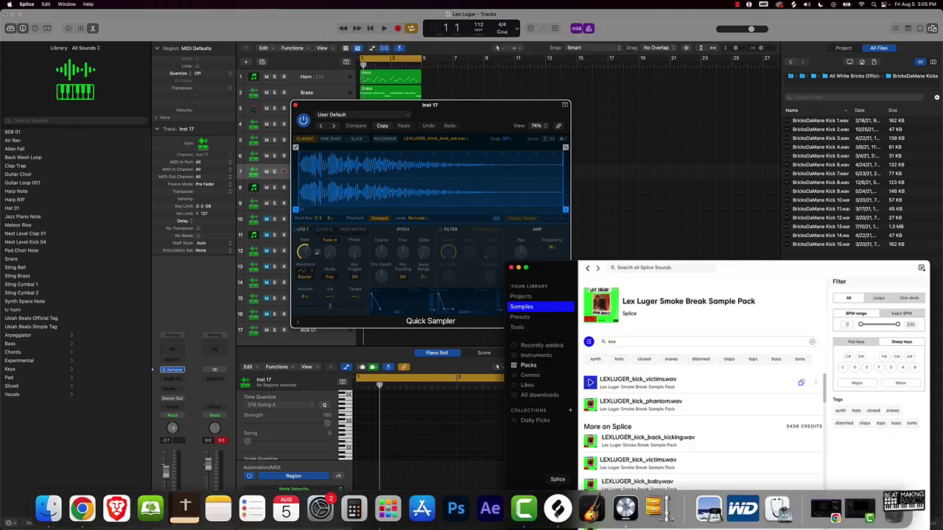
left_click(644, 341)
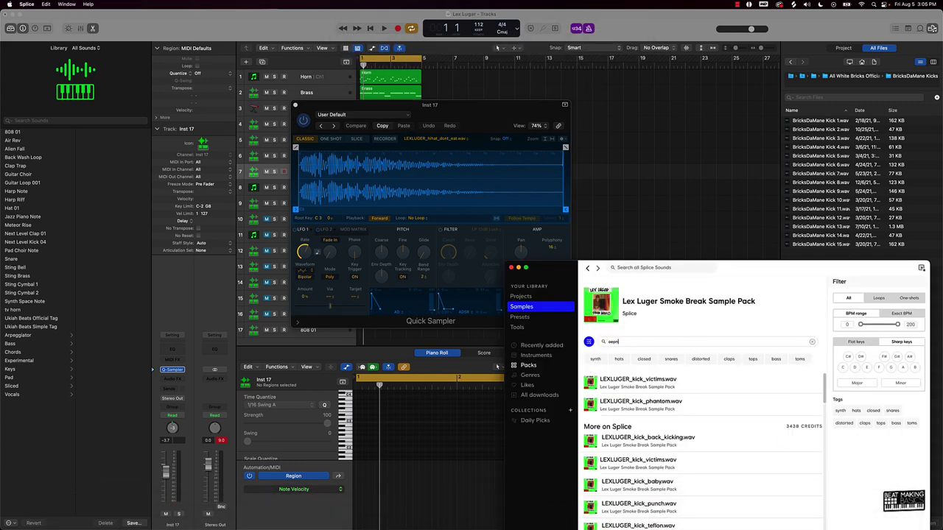
double_click(638, 342)
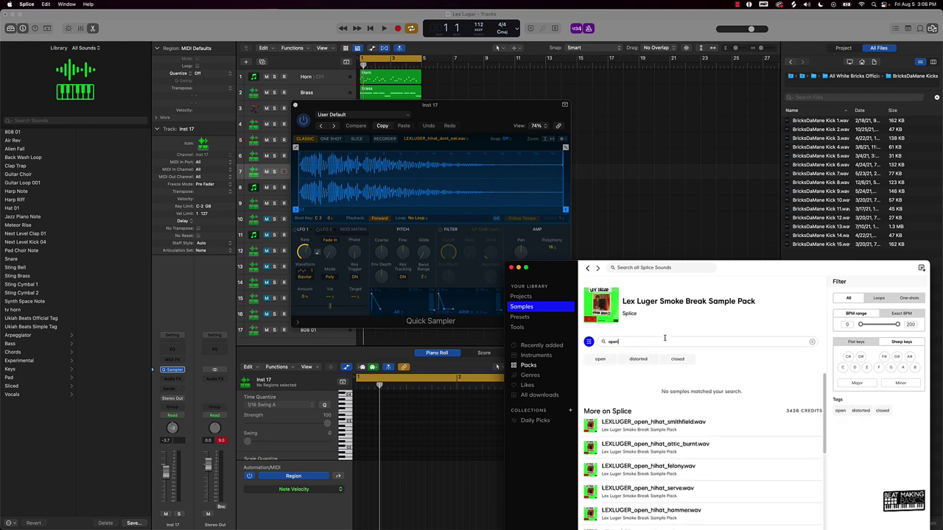
Audition and compare the smithfield, attic_burnt and felony open hi-hat samples
left_click(590, 428)
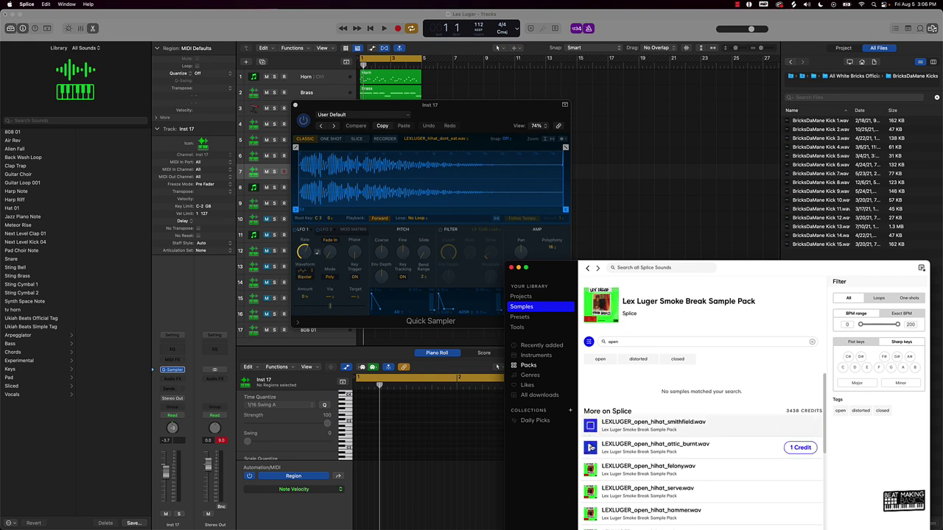
left_click(590, 447)
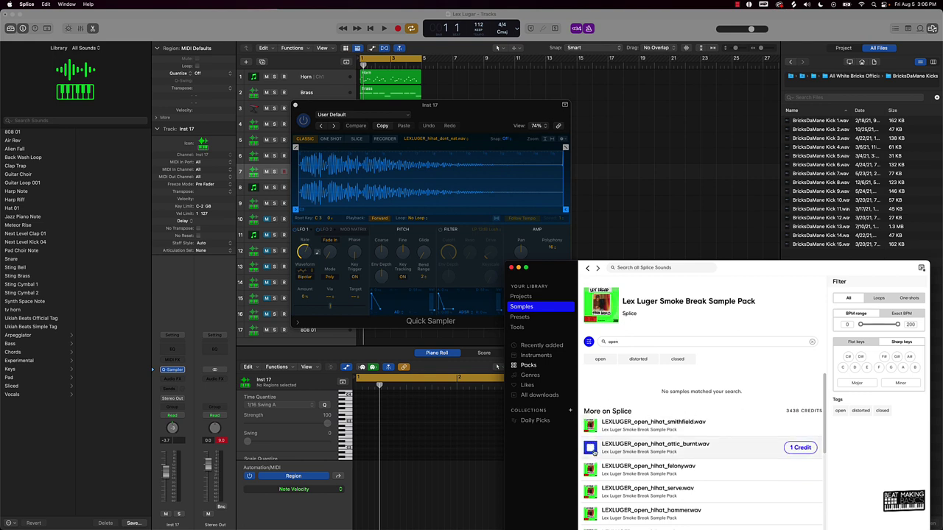
left_click(589, 470)
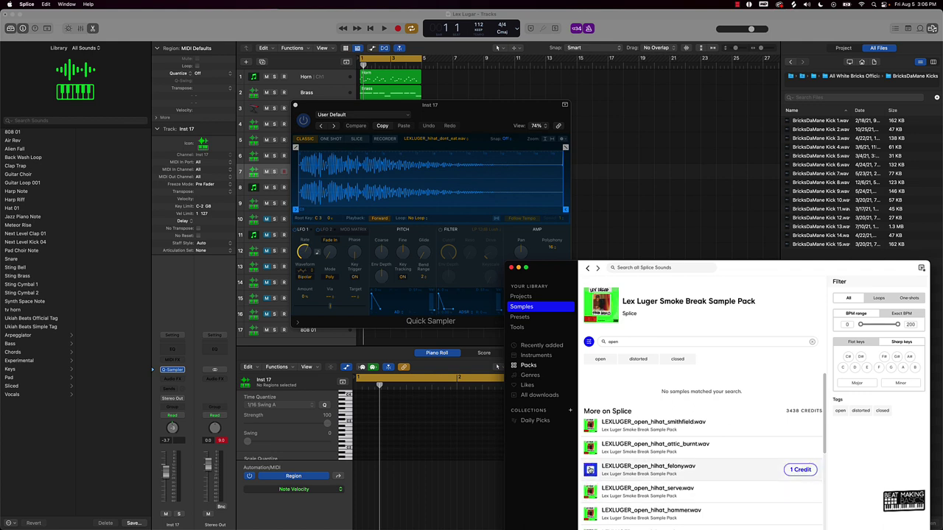
left_click(590, 447)
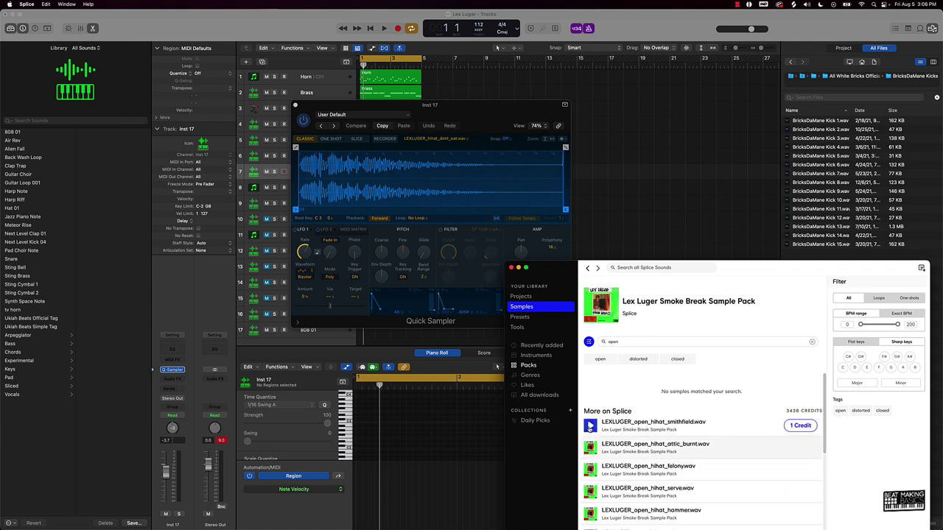
left_click(589, 427)
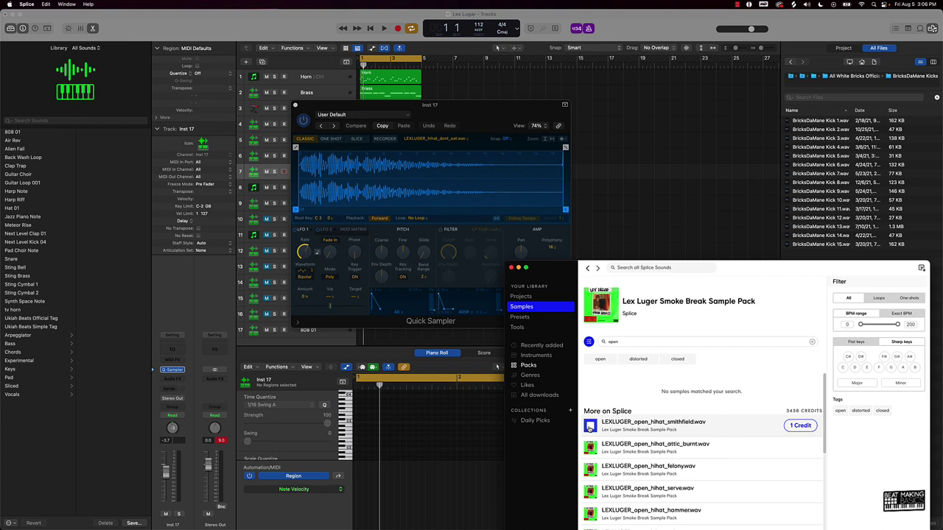
left_click(590, 469)
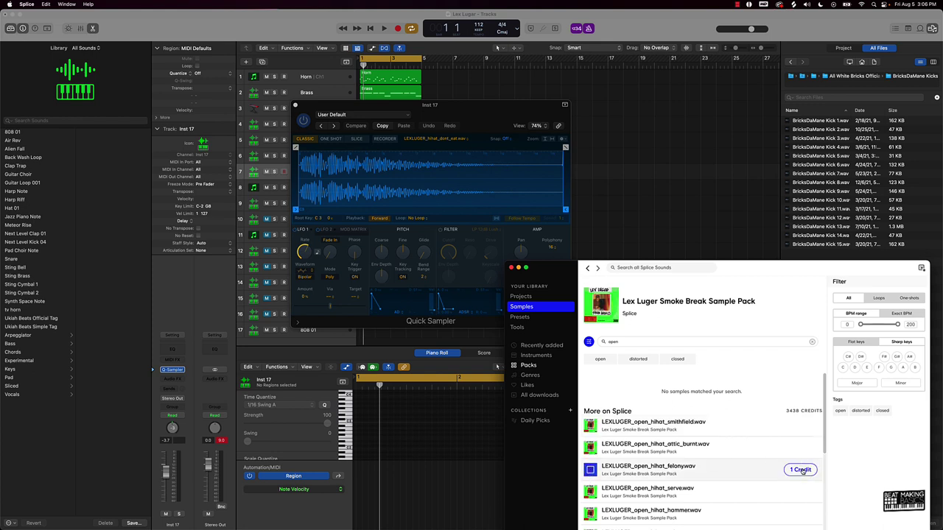
Get LEXLUGER_open_hihat_felony.wav for 1 credit, load it into the new track's Quick Sampler and return to the Logic Pro arrangement
left_click_drag(801, 465, 403, 195)
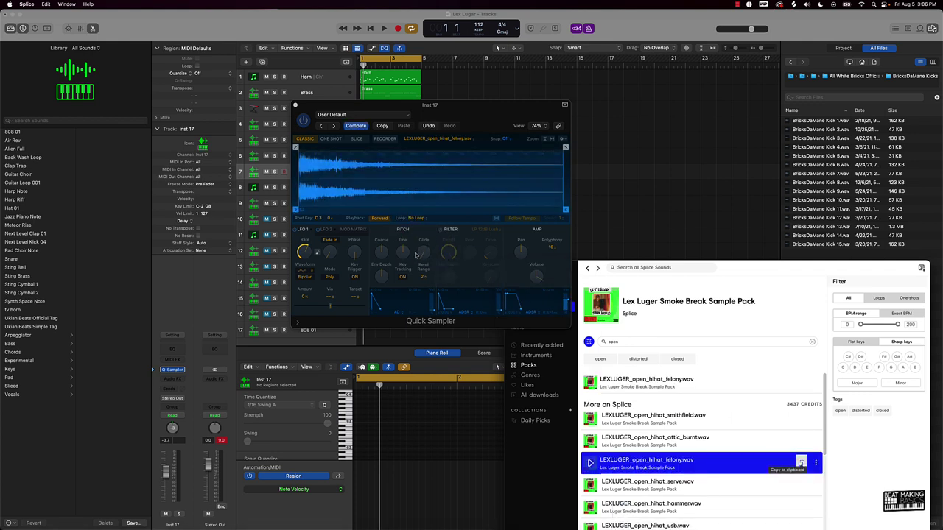
left_click(295, 105)
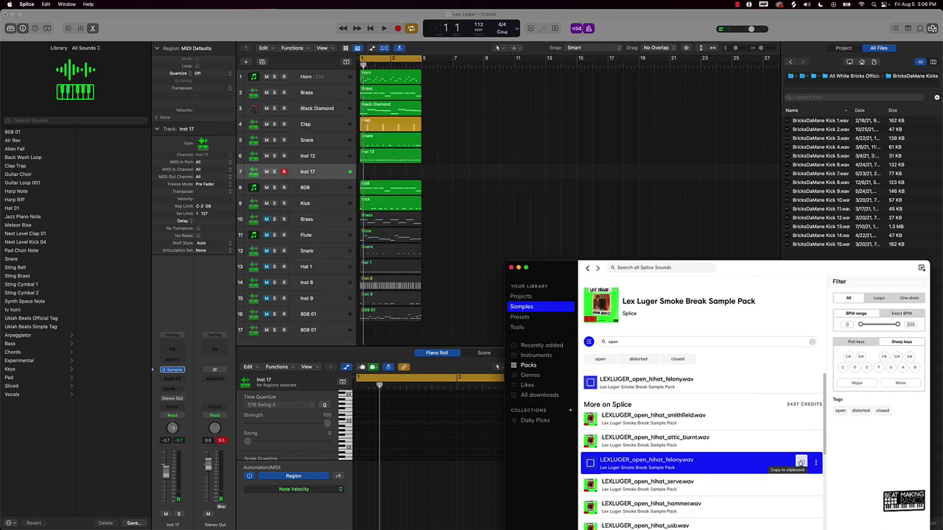
left_click(459, 148)
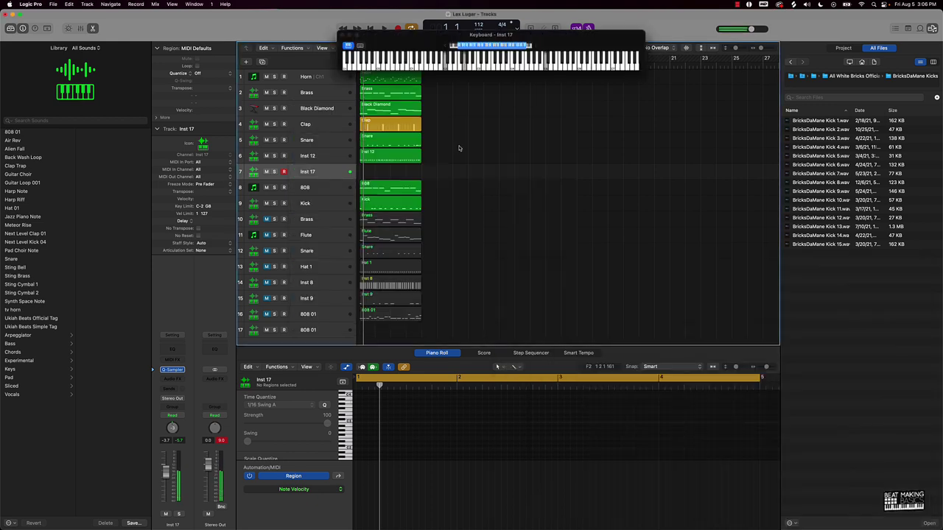
Record open hi-hat notes on beat 2 of bars 1 and 3 over the looping beat
key("space")
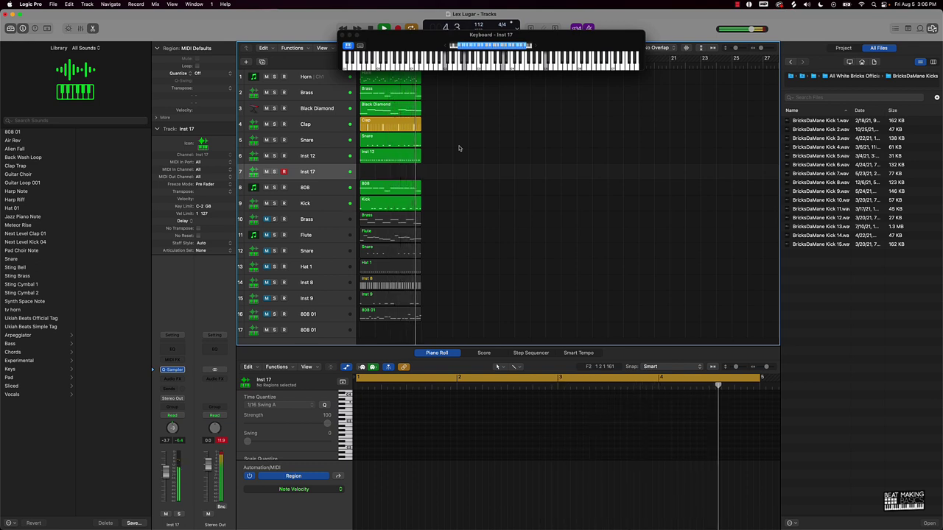
key("r")
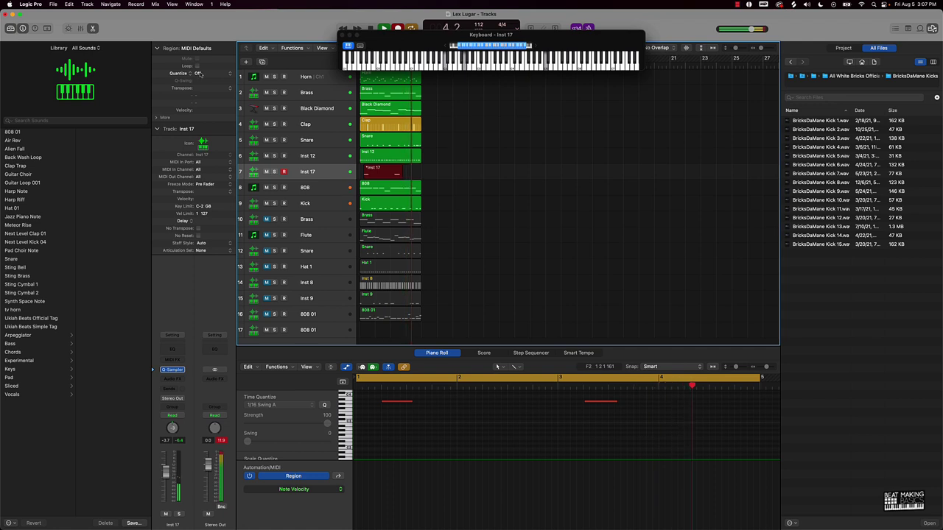
key("space")
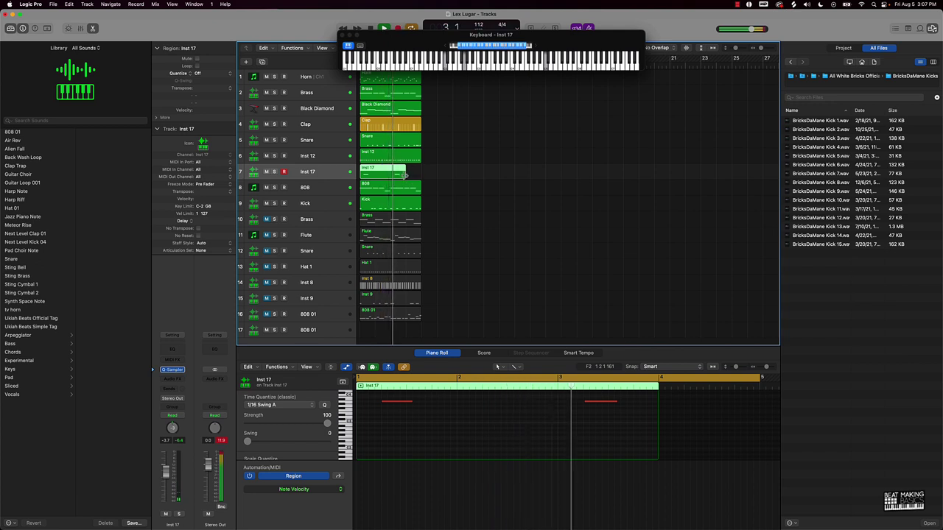
Extend the open hi-hat region to the end of bar 4 and quantize both notes to 1/16 Swing A
left_click_drag(405, 174, 421, 174)
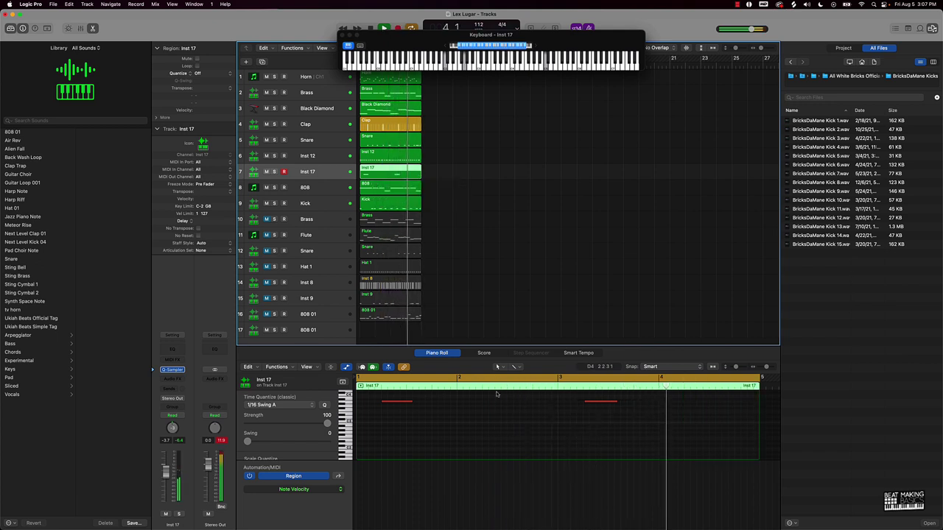
left_click(496, 414)
key("super+a")
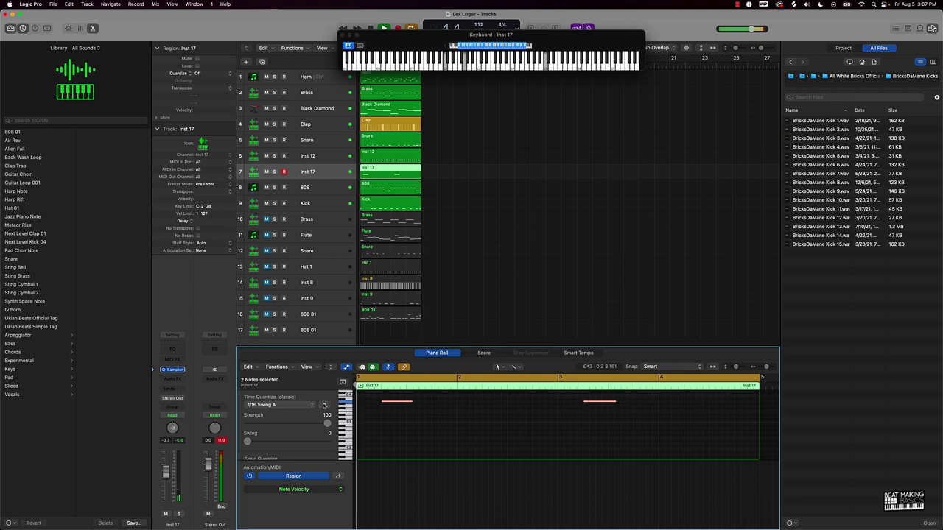
Duplicate the open hi-hat track and the muted Flute track, briefly unmuting the flute to audition it with the beat
key("super+d")
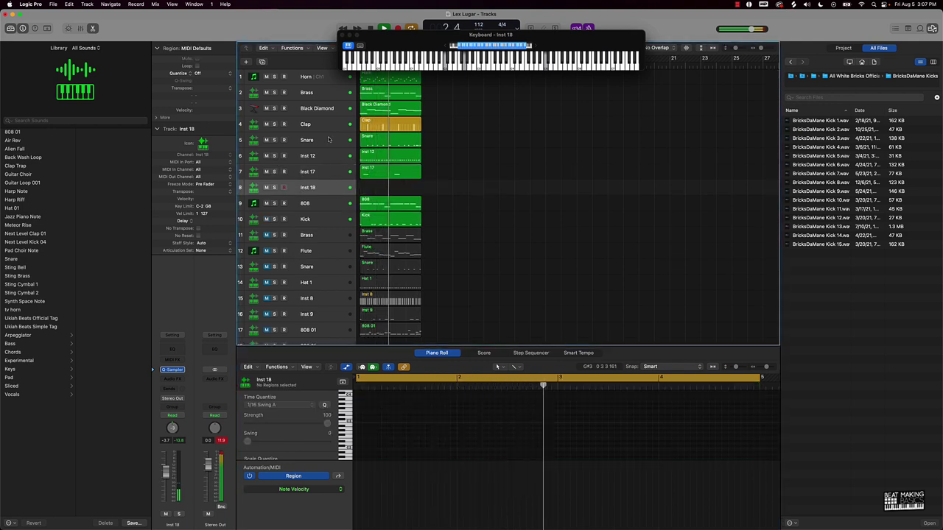
left_click(266, 250)
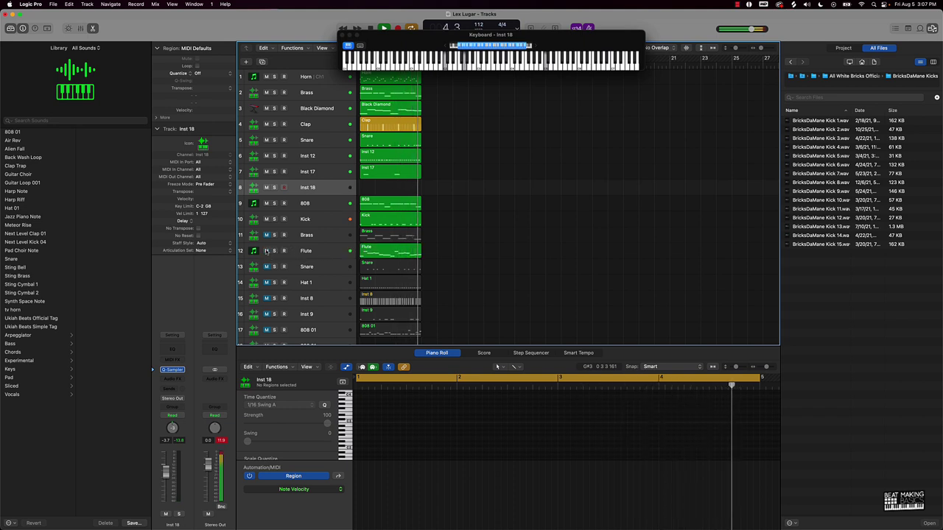
left_click(267, 251)
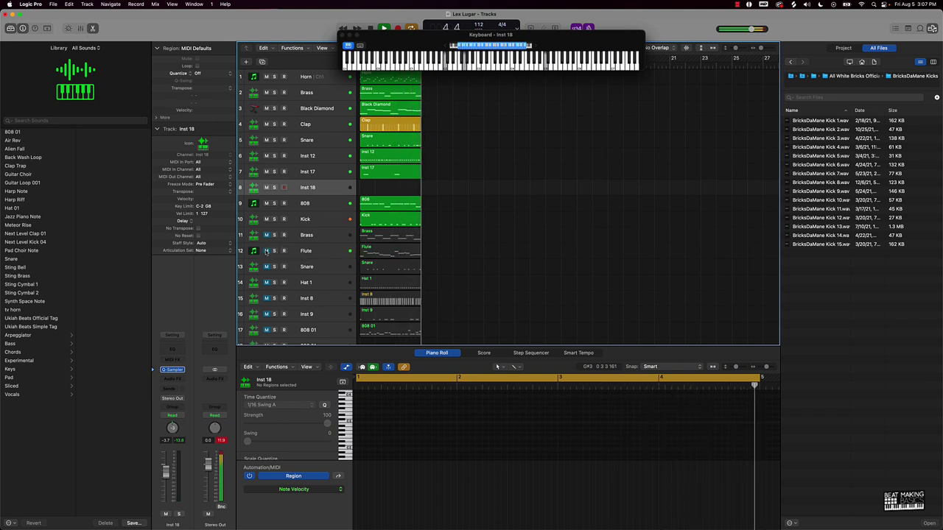
left_click(321, 253)
key("super+d")
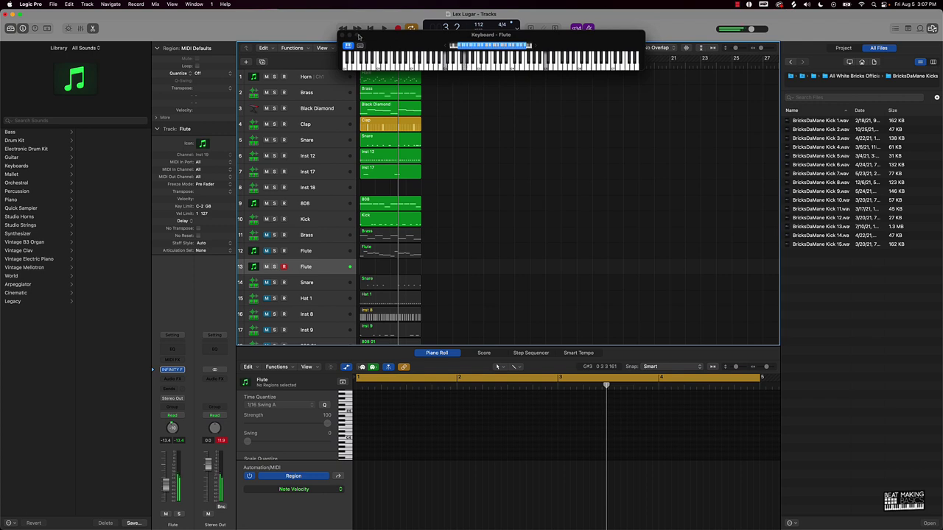
Reopen the on-screen keyboard for the new Flute track and switch it to Musical Typing
left_click(341, 35)
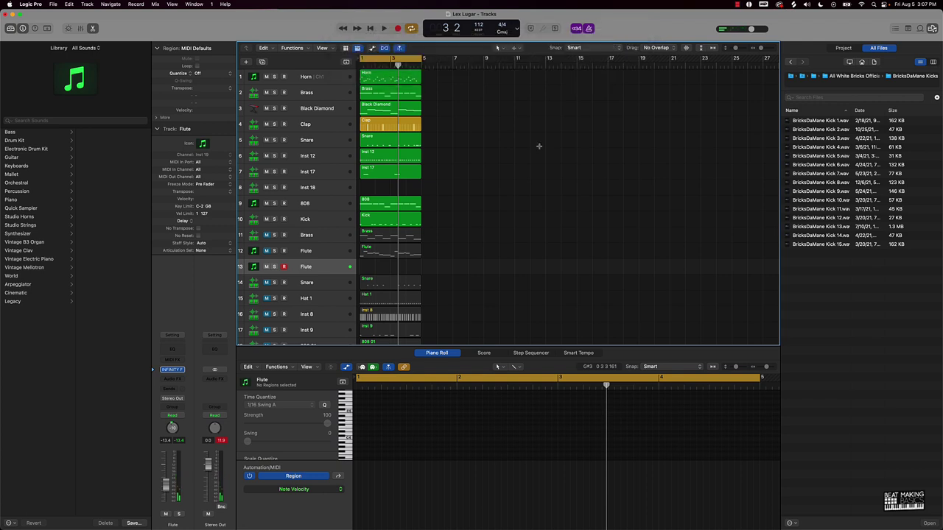
key("super+k")
left_click(349, 46)
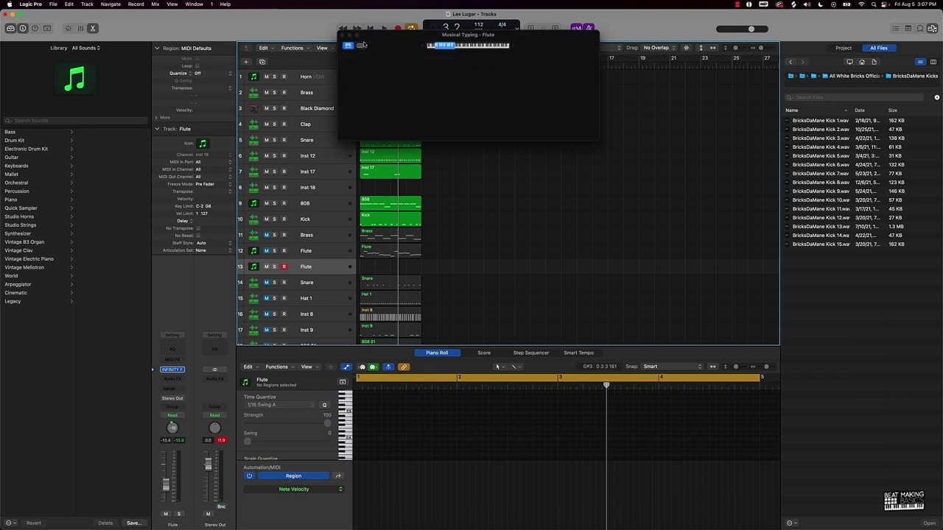
Move the on-screen keyboard clear of the tracks and play the looping beat with the Black Diamond track muted
left_click_drag(400, 27, 524, 127)
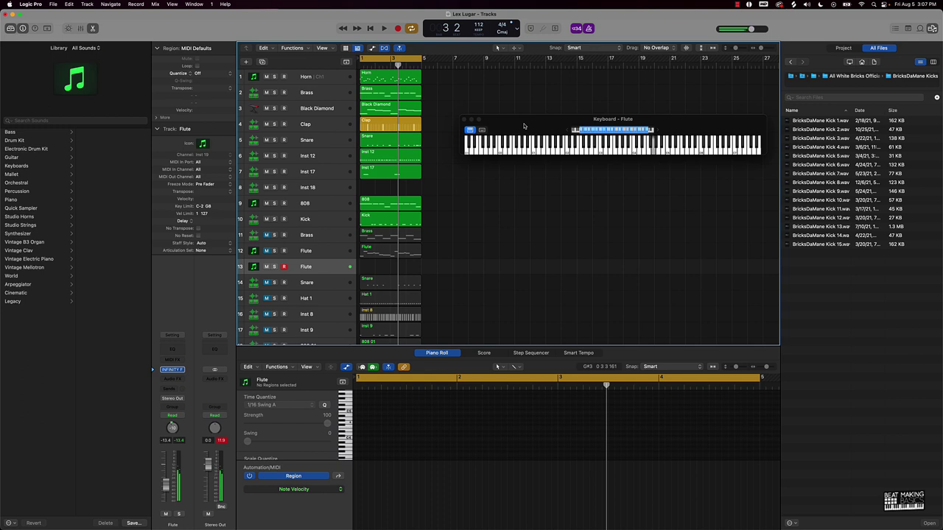
key("space")
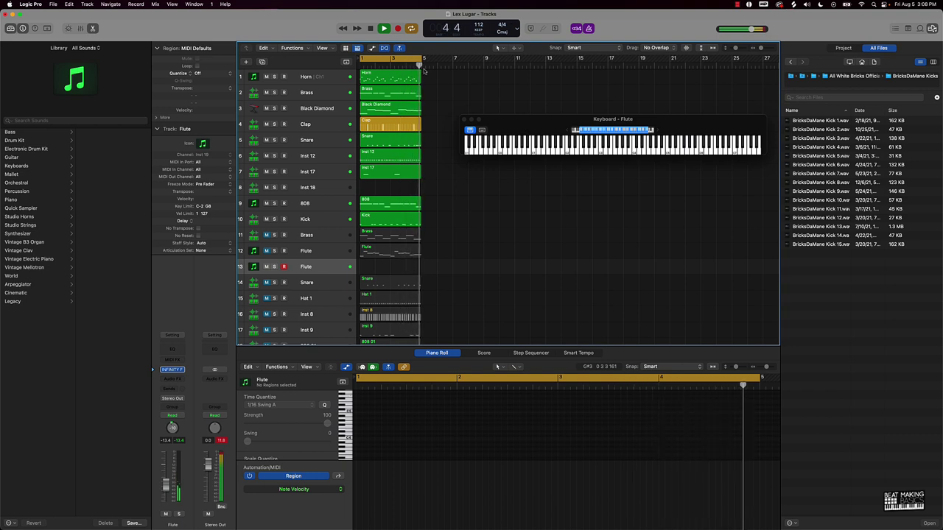
left_click(267, 108)
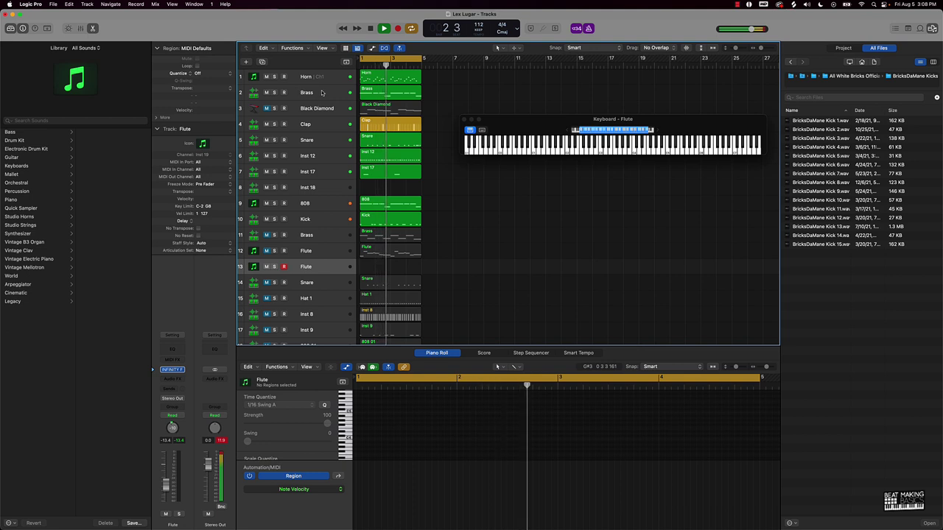
Insert the Waves RBass (s) plug-in on the 808 track's first audio effect slot
left_click(317, 203)
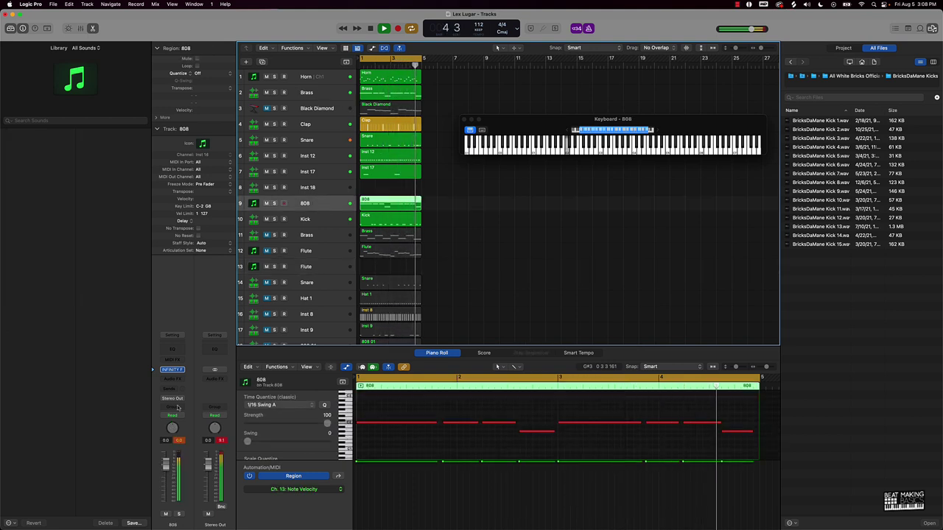
left_click(174, 379)
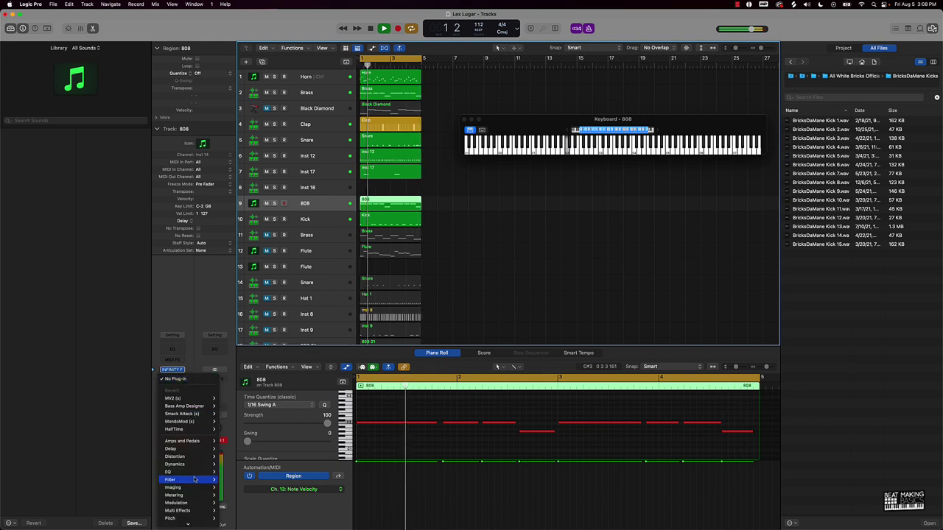
mouse_move(199, 527)
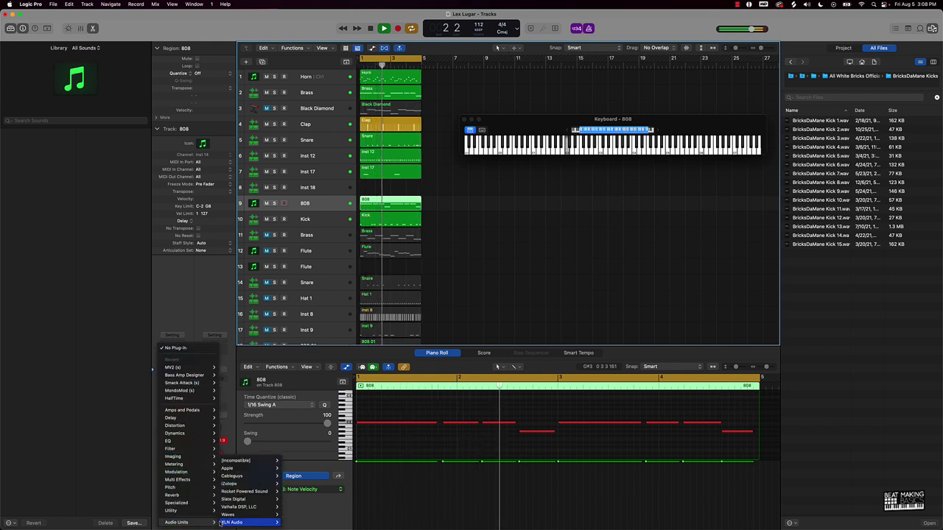
mouse_move(237, 514)
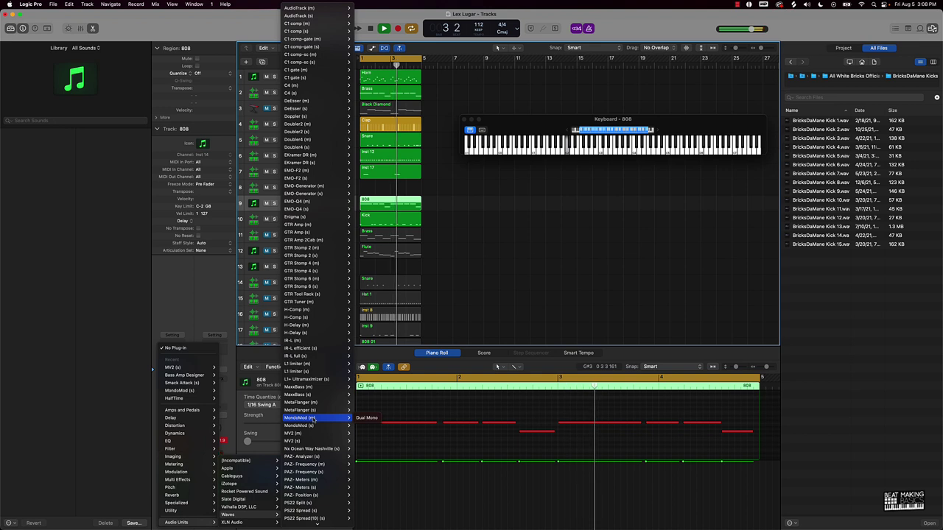
scroll(305, 133, "down", 10)
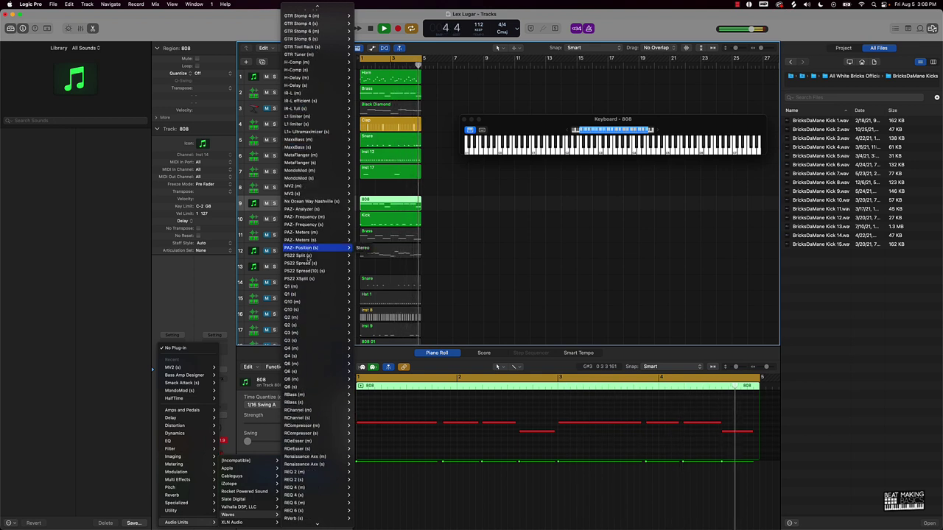
left_click(317, 402)
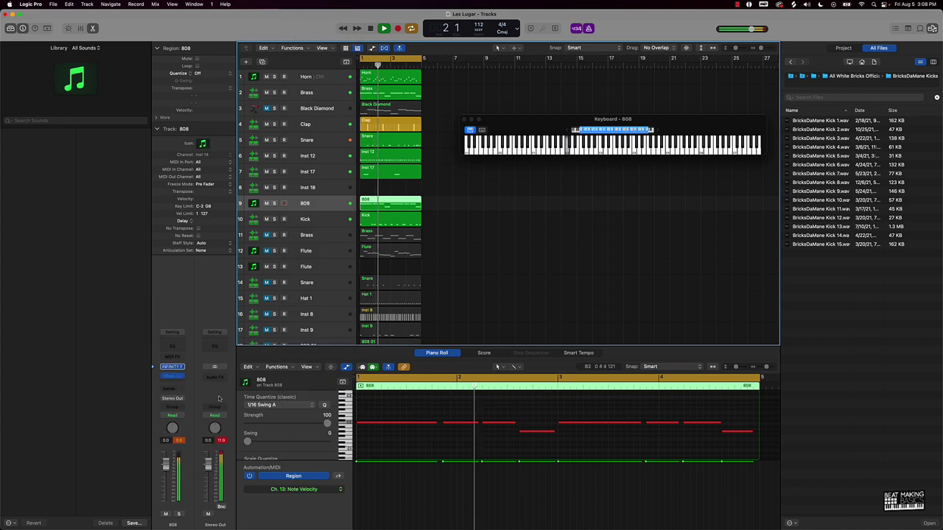
left_click(477, 207)
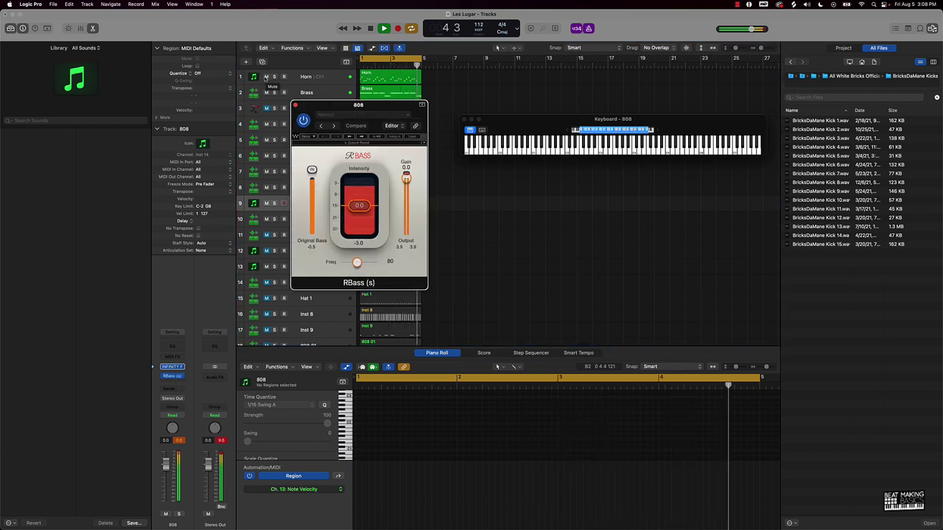
With the Brass muted, sweep the RBass frequency on the 808, settle it at 62 and close the plug-in
left_click(266, 77)
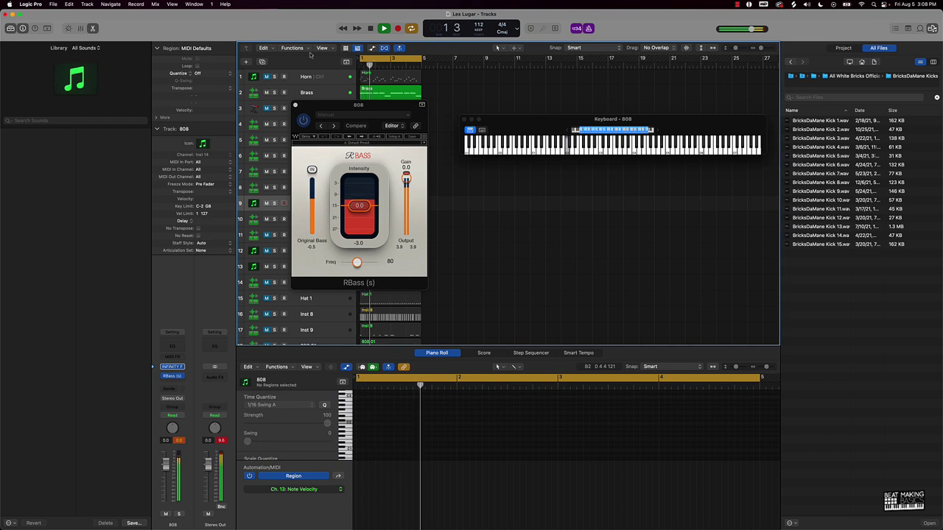
left_click(272, 83)
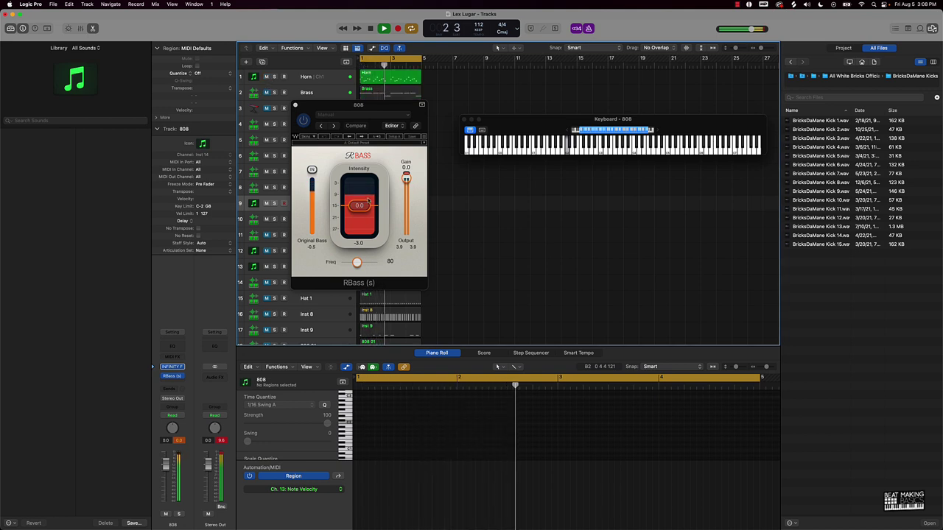
left_click_drag(357, 262, 353, 262)
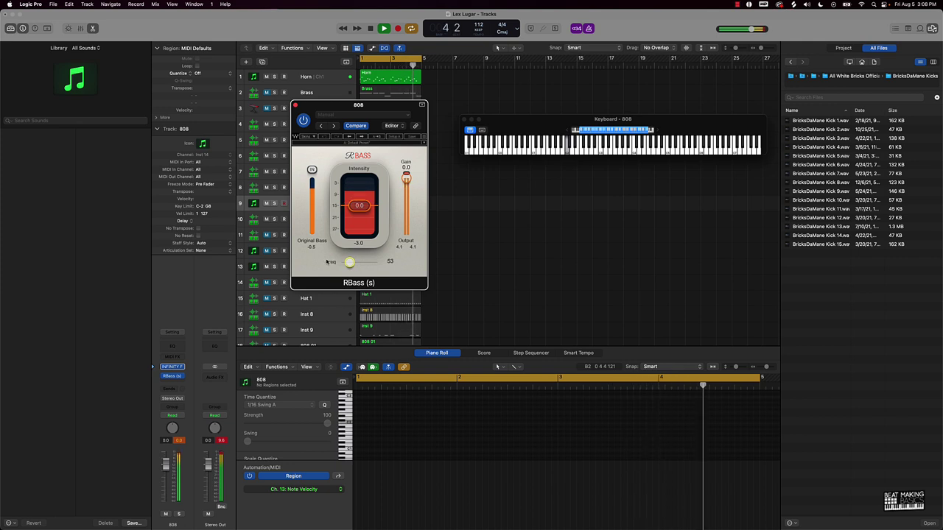
left_click_drag(327, 263, 307, 262)
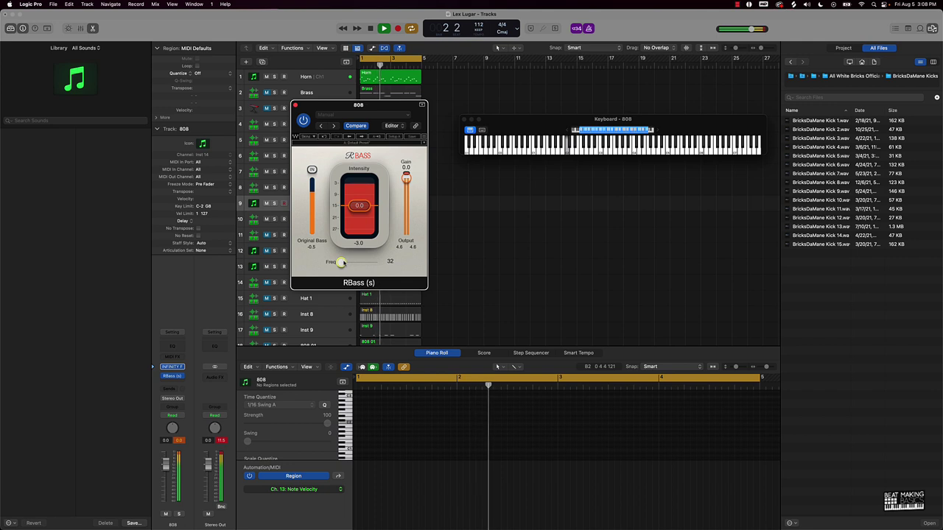
left_click_drag(340, 262, 360, 263)
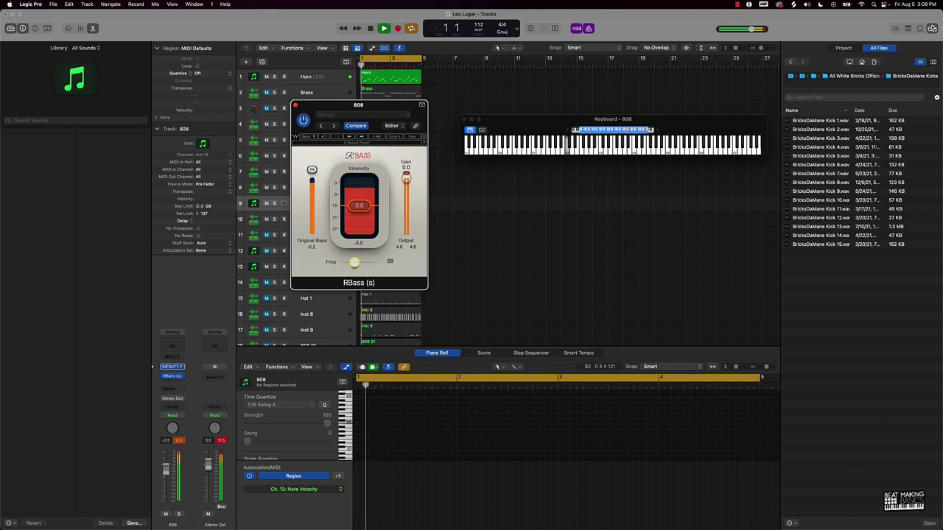
left_click(178, 443)
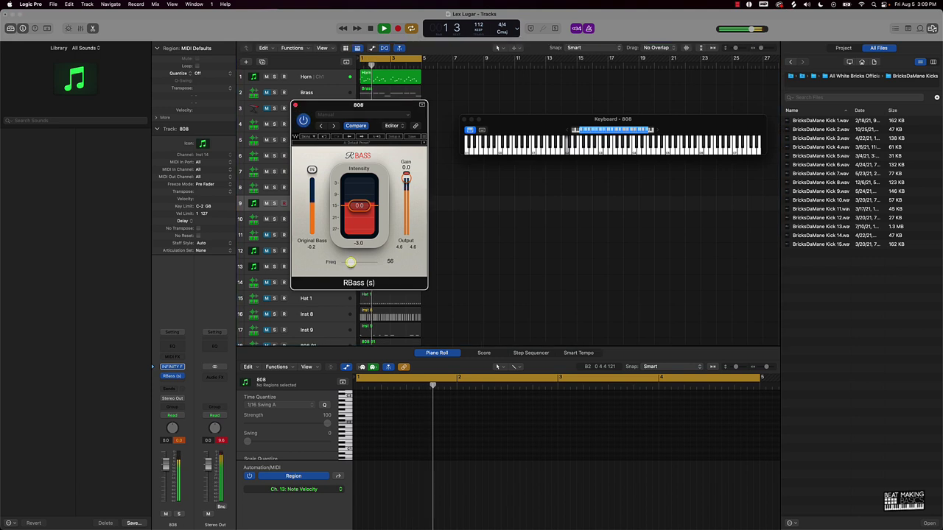
left_click_drag(354, 263, 350, 262)
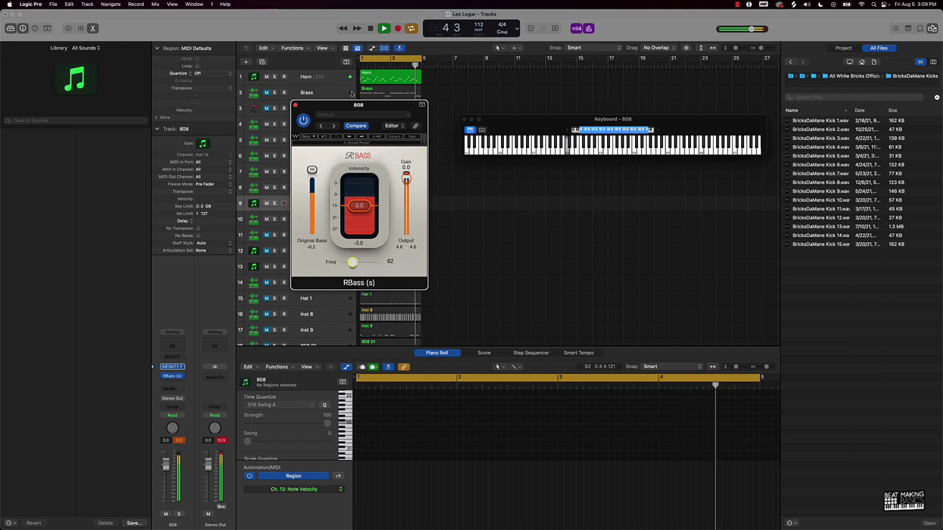
left_click(295, 105)
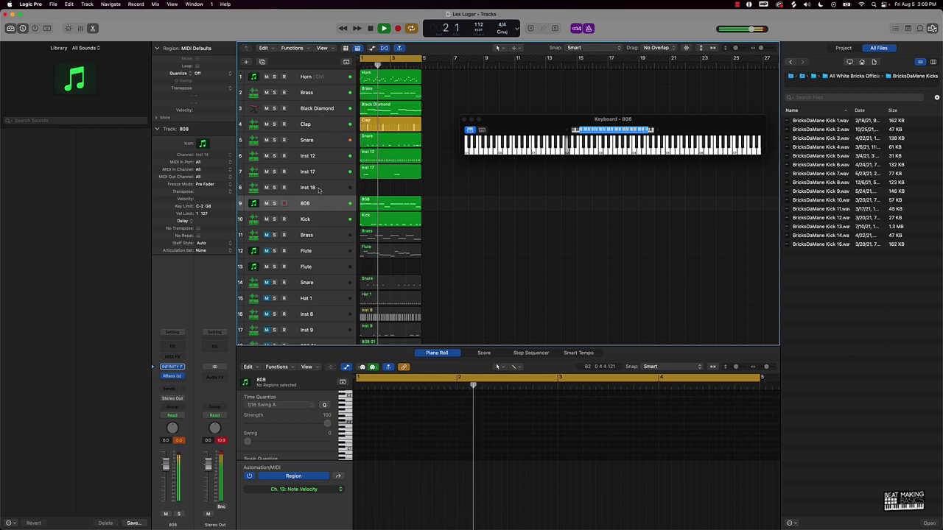
Reorder the 808 and Kick tracks directly above the empty Inst 18 track and save the project
left_click_drag(320, 204, 322, 187)
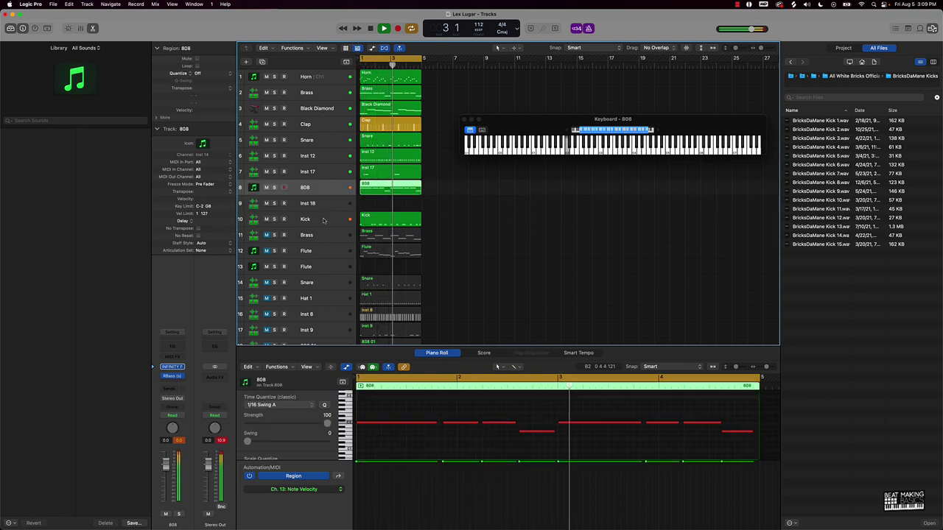
left_click_drag(324, 220, 324, 202)
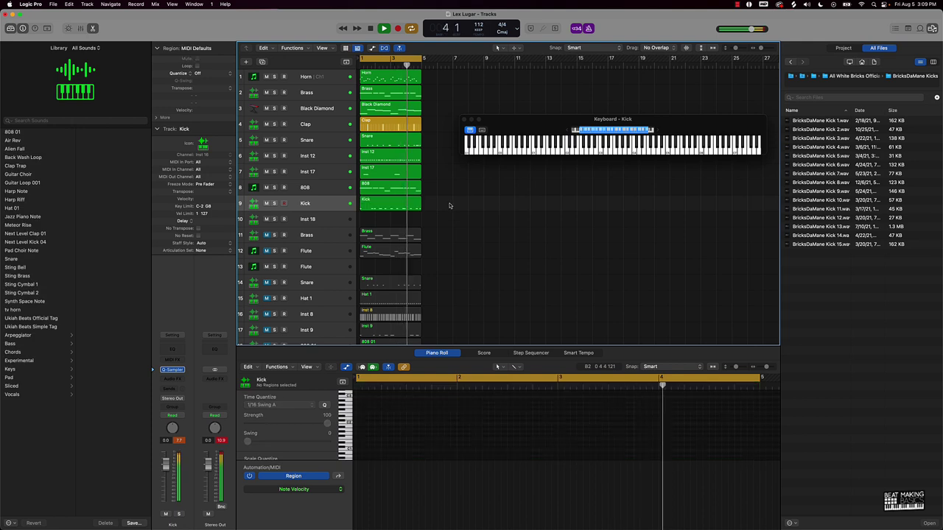
key("super+s")
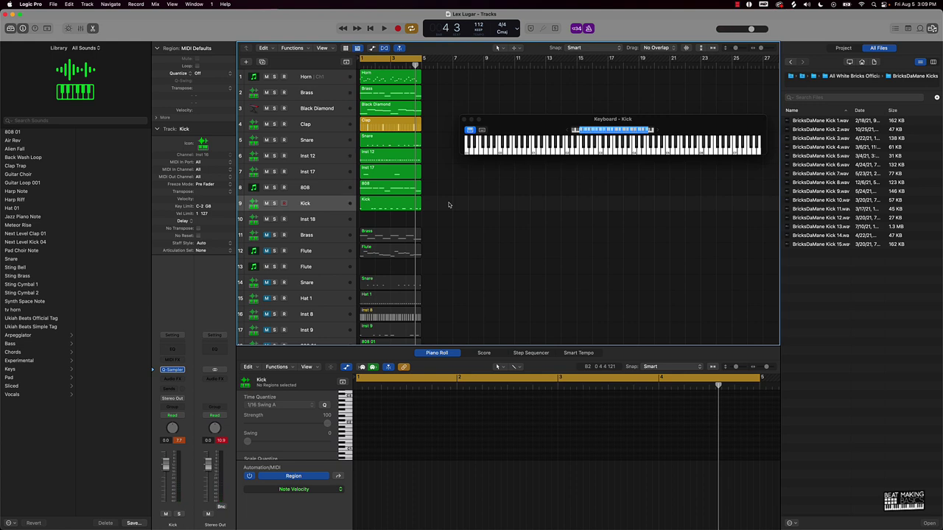
Delete the empty 808 01 track at the end of the track list
left_click(182, 440)
scroll(270, 277, "up", 1)
scroll(407, 243, "down", 3)
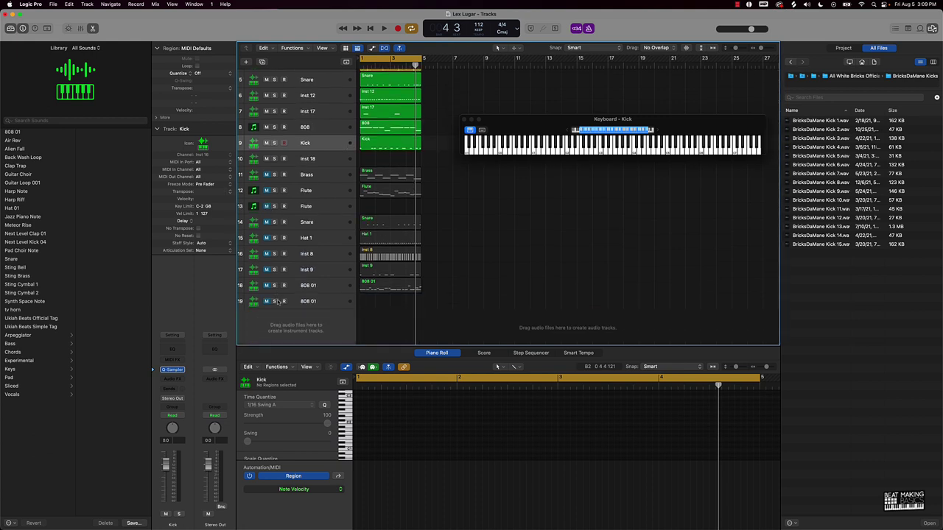
left_click(313, 302)
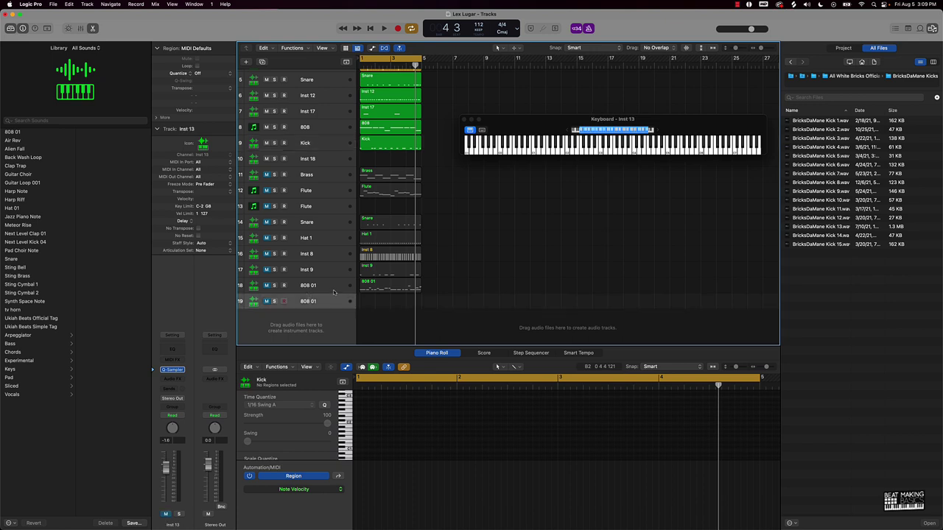
key("super+BackSpace")
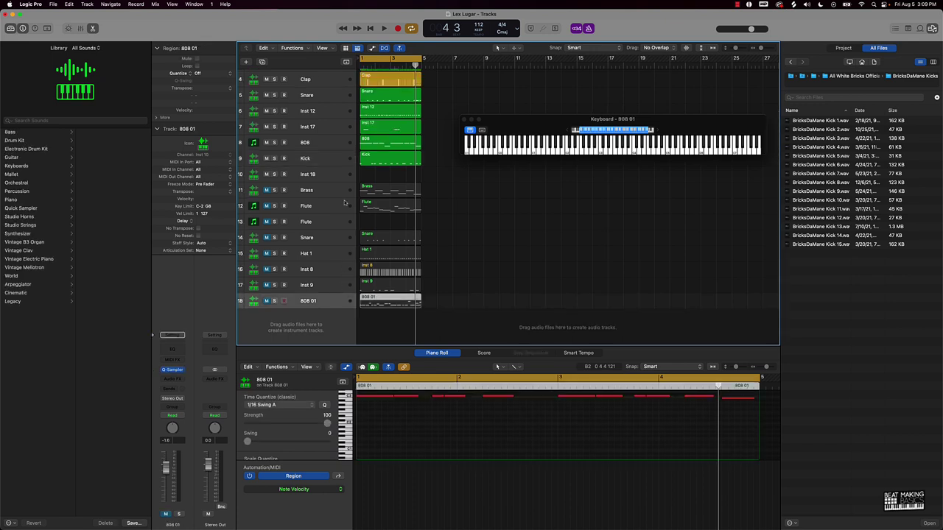
left_click(475, 225)
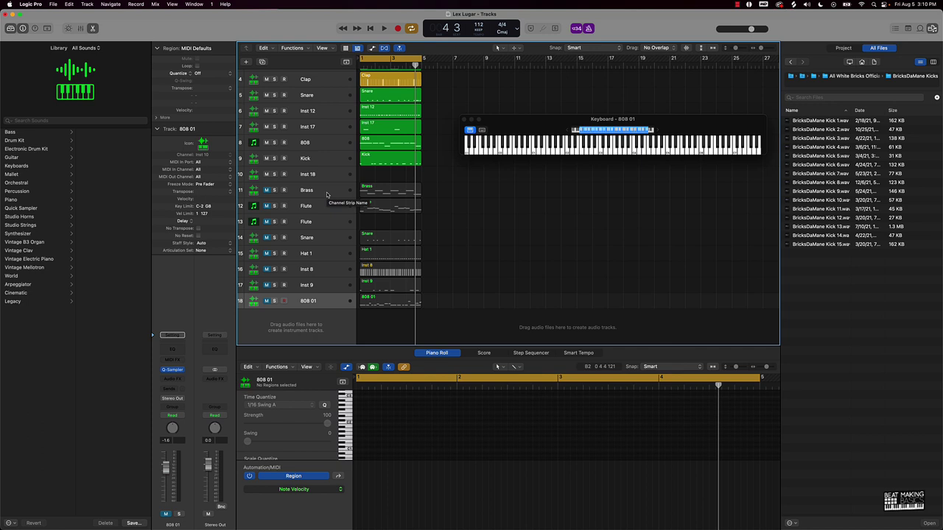
Rename the Inst 17 track as Open, Inst 12 as Hat and Black Diamond as Solo
scroll(327, 195, "up", 3)
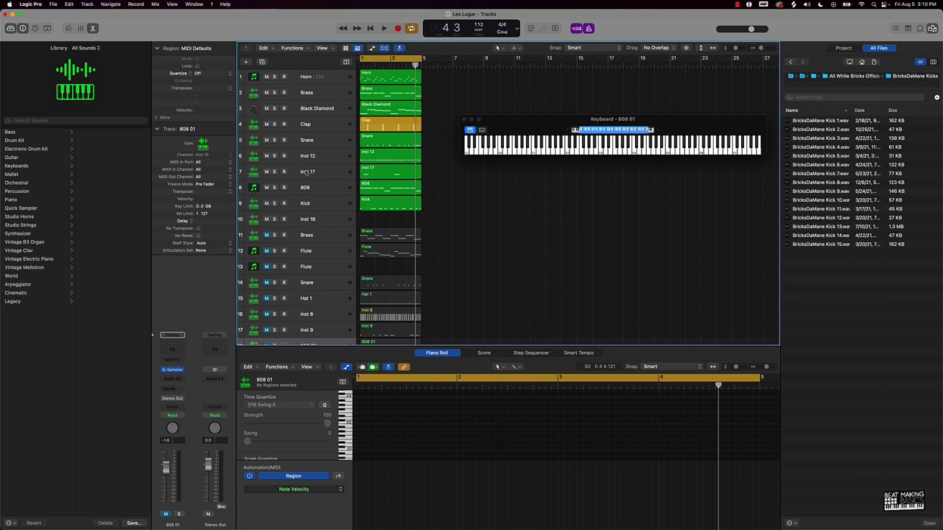
double_click(305, 170)
type("Cp")
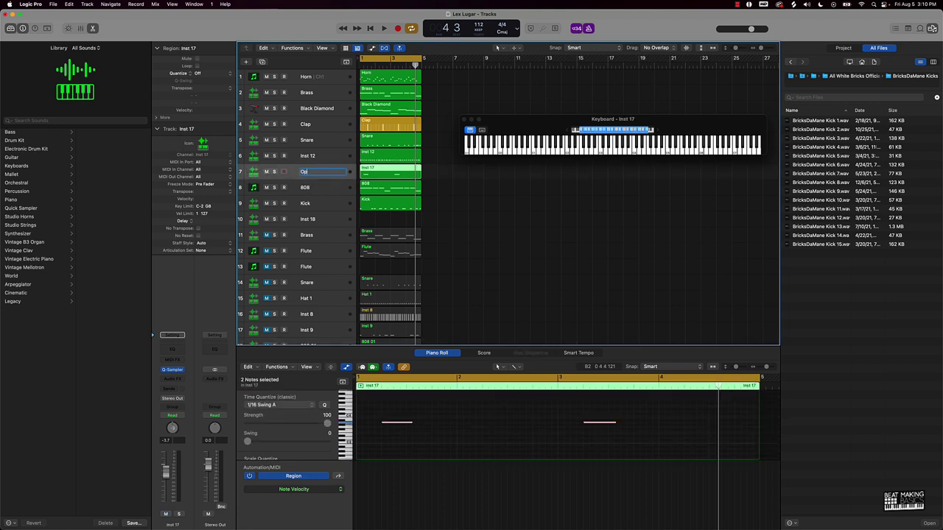
type("en")
key("Return")
double_click(309, 156)
type("Hat")
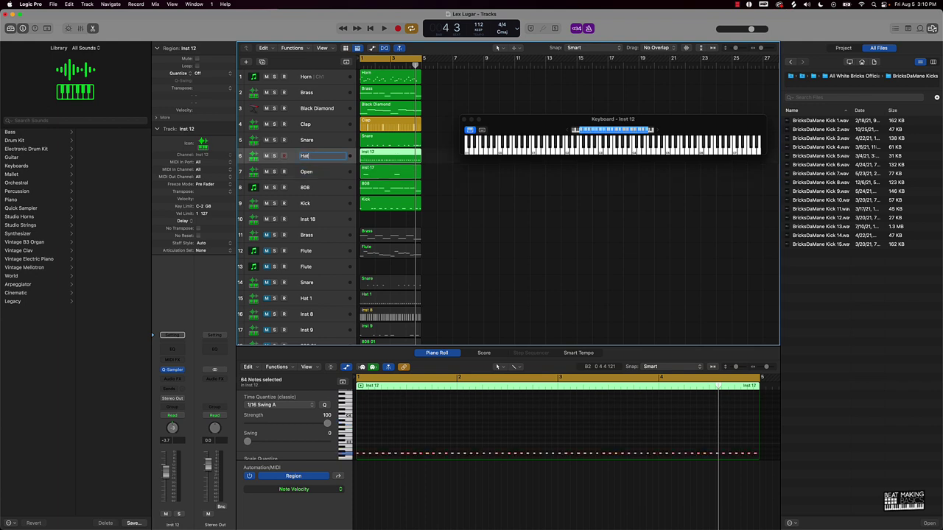
key("Return")
double_click(317, 109)
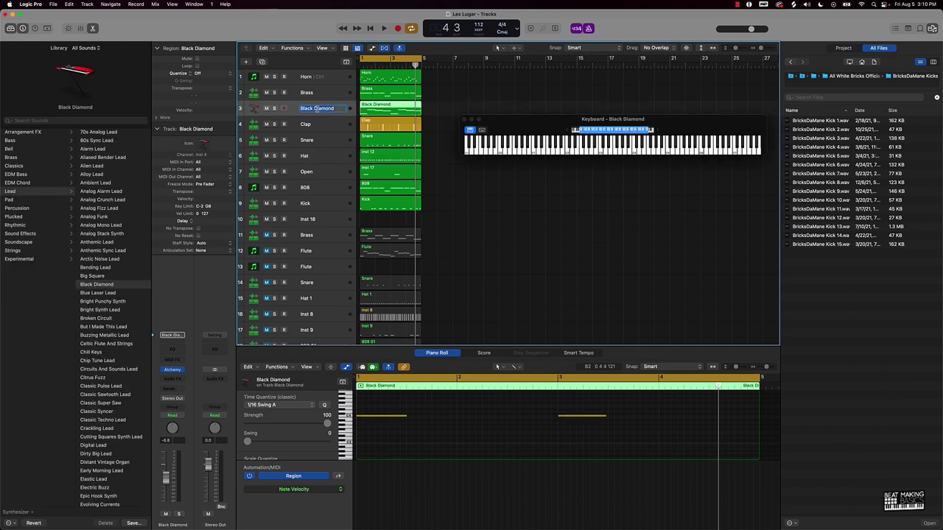
type("Solo")
left_click(466, 189)
Name all regions after their tracks and hide the Piano Roll editor to enlarge the track area
key("super+a")
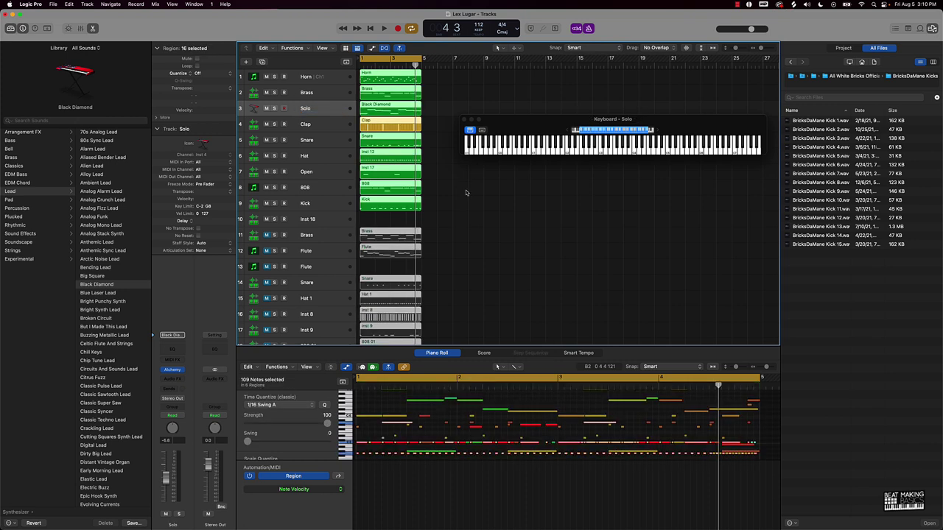
key("alt+shift+n")
left_click(465, 193)
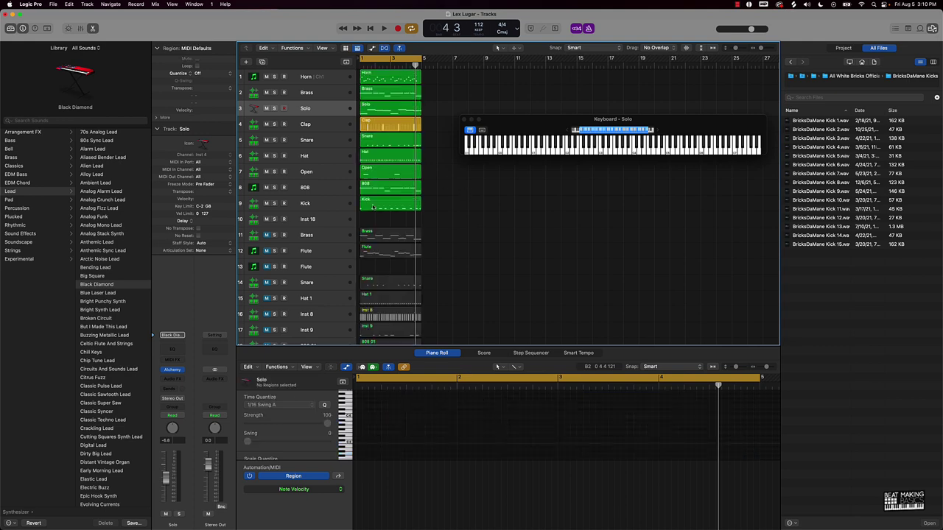
scroll(389, 279, "up", 2)
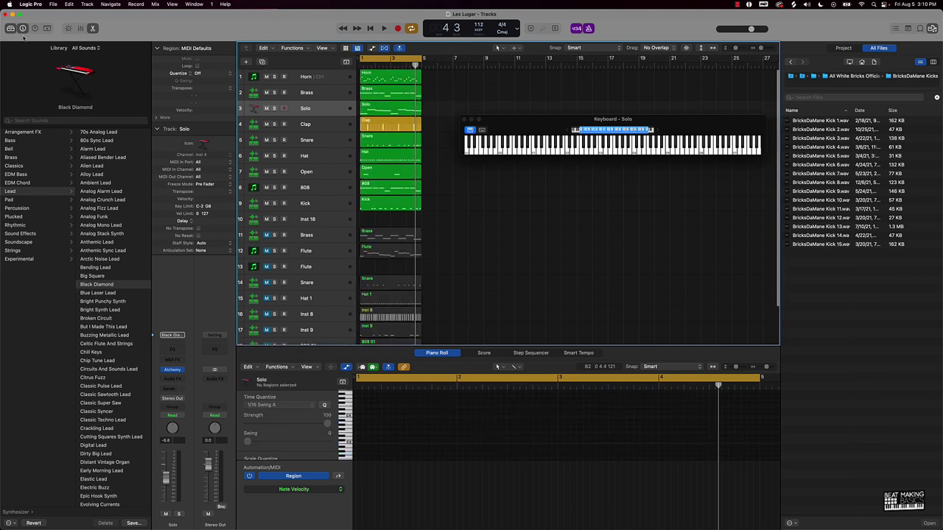
left_click(93, 28)
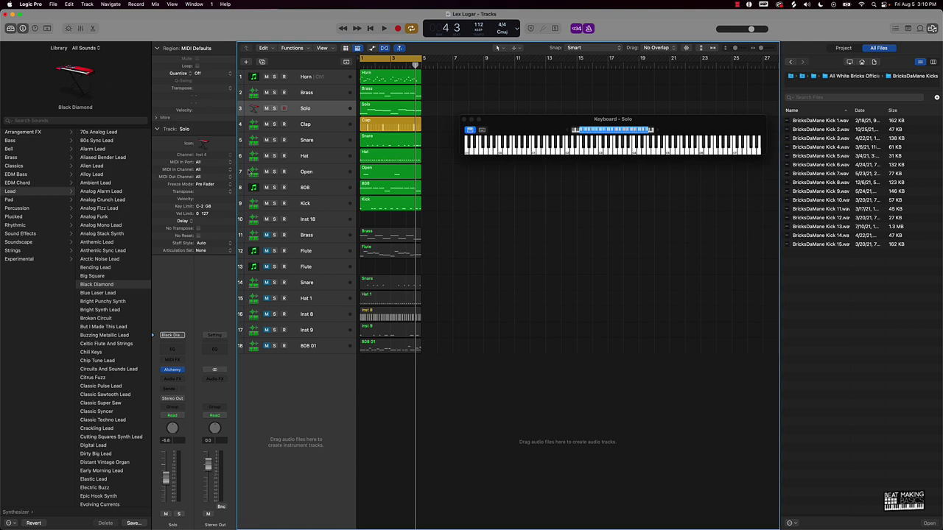